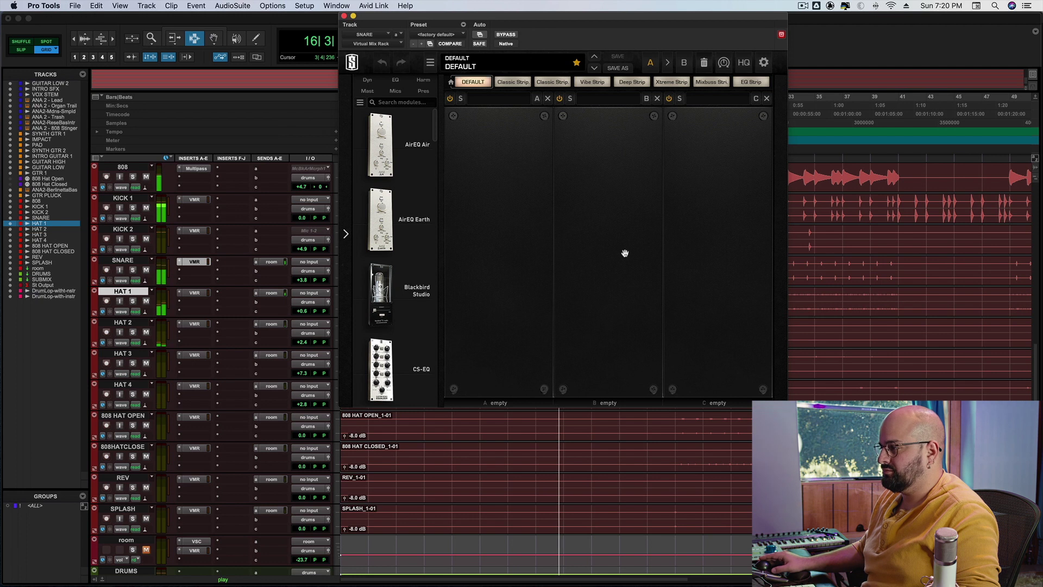
- Close the SNARE track's Virtual Mix Rack and play back the session from bar 11
left_click(344, 16)
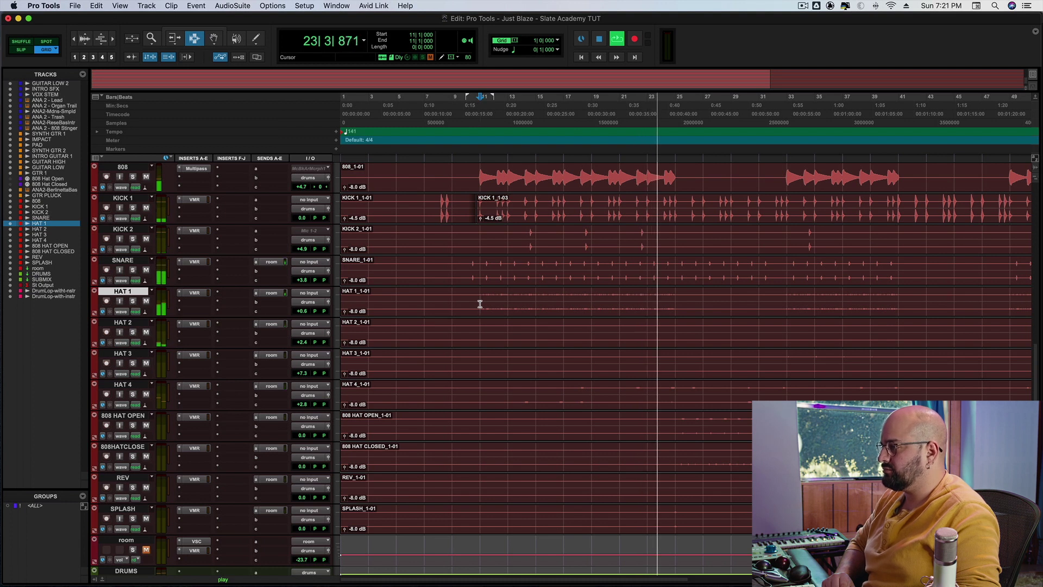
key("space")
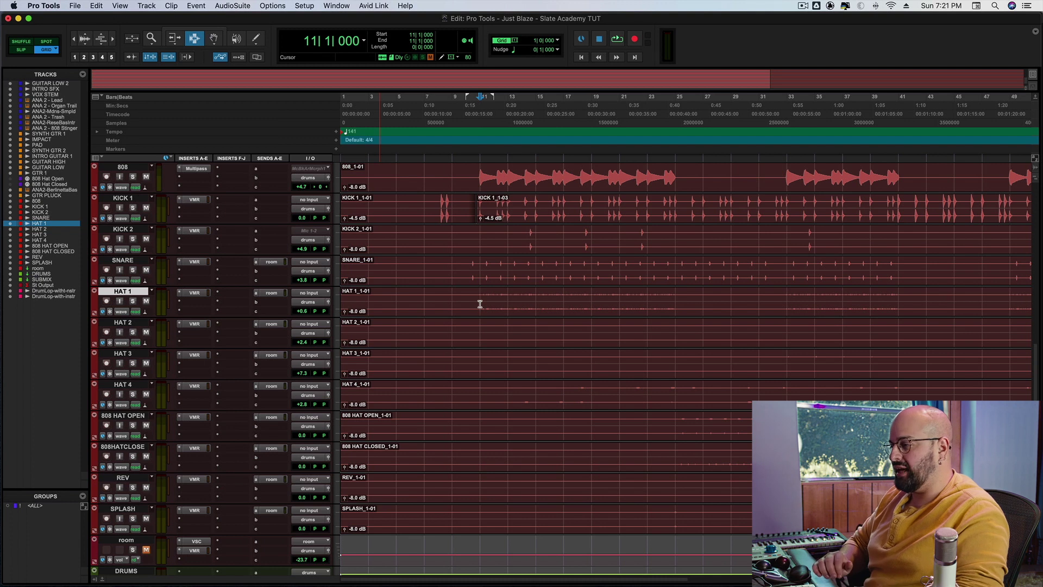
key("space")
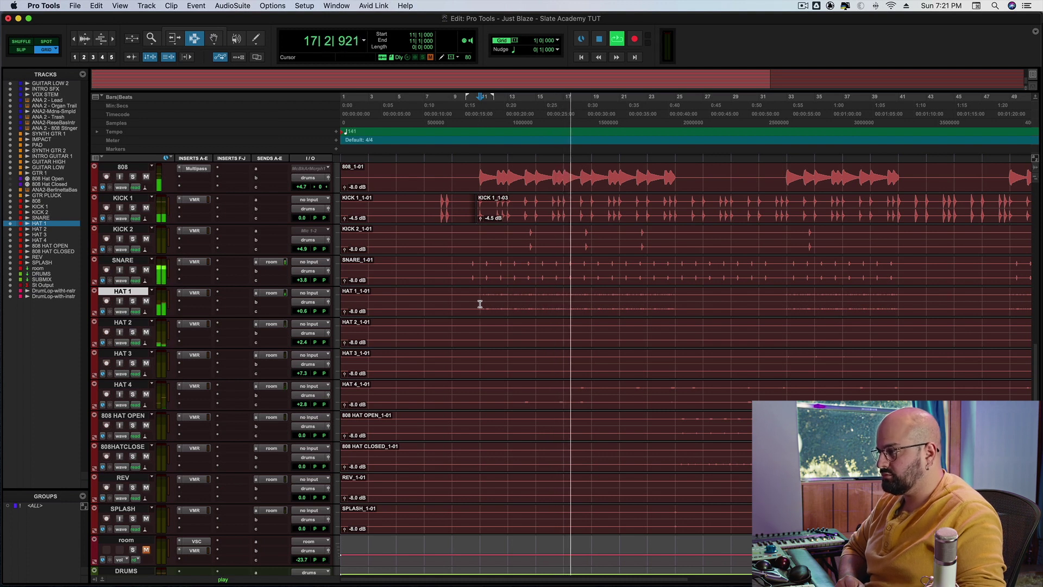
key("space")
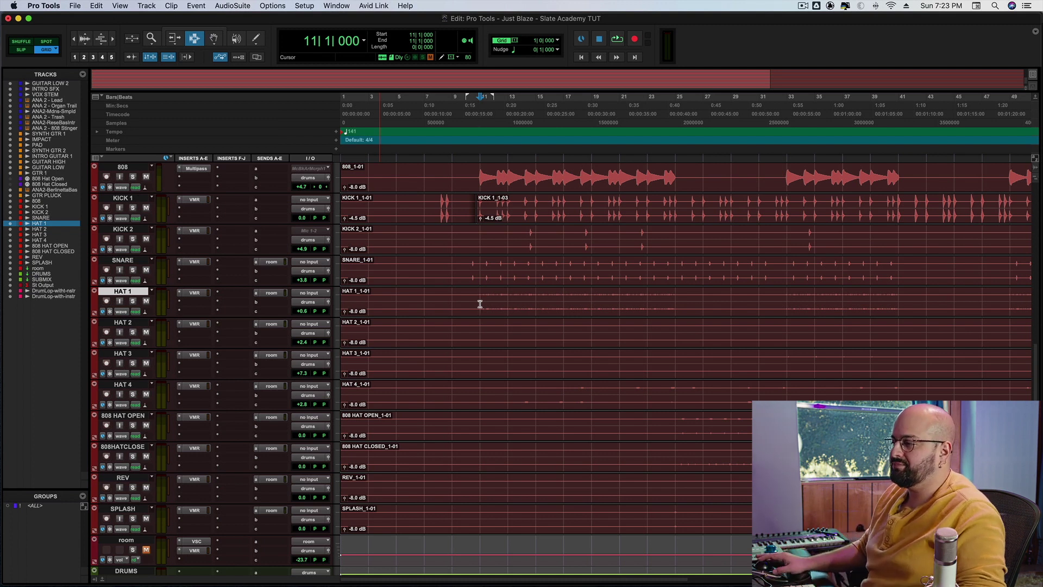
- Mute all tracks from SYNTH GTR 1 through GTR PLUCK during playback and place the edit cursor at bar 11 on KICK 1
key("space")
scroll(364, 333, "up", 5)
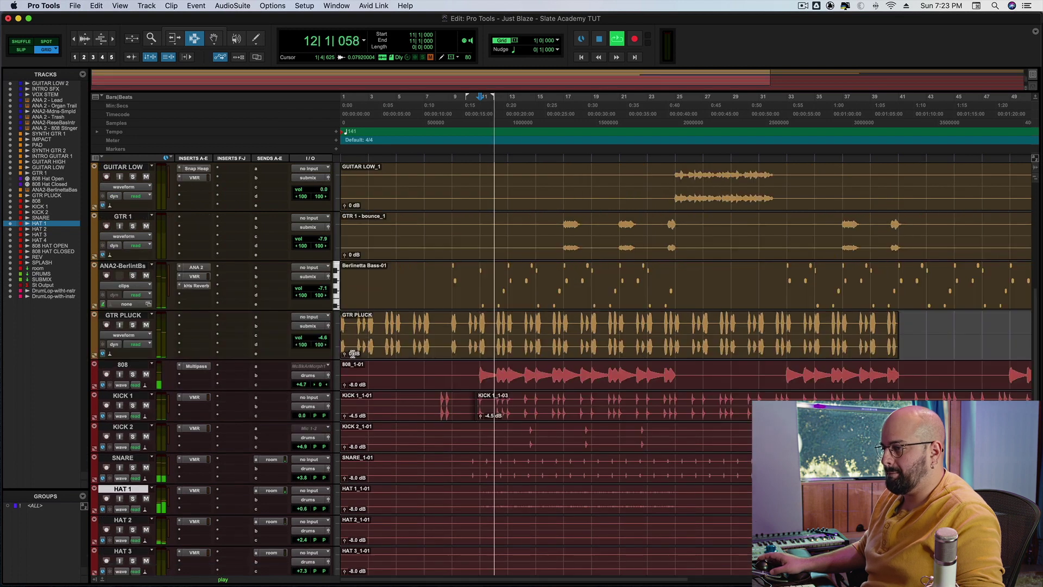
left_click(134, 317)
scroll(162, 184, "up", 10)
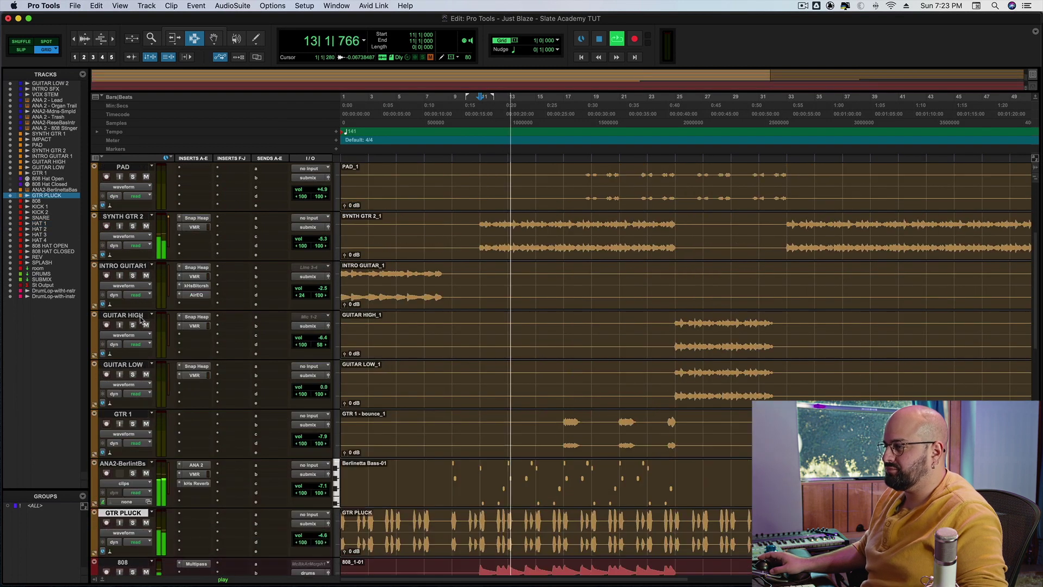
left_click(144, 199, "shift")
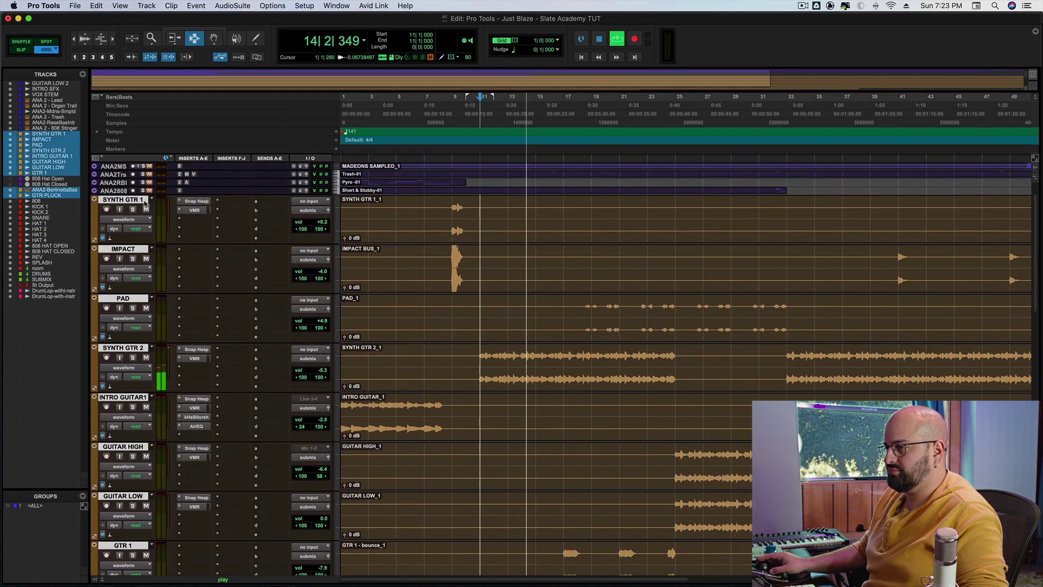
scroll(201, 228, "down", 15)
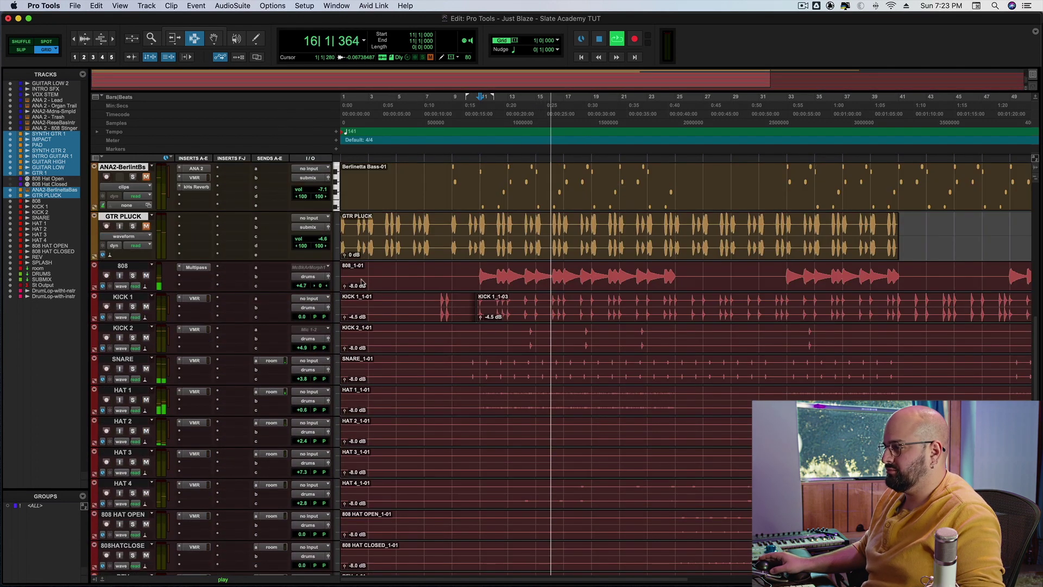
left_click(480, 317)
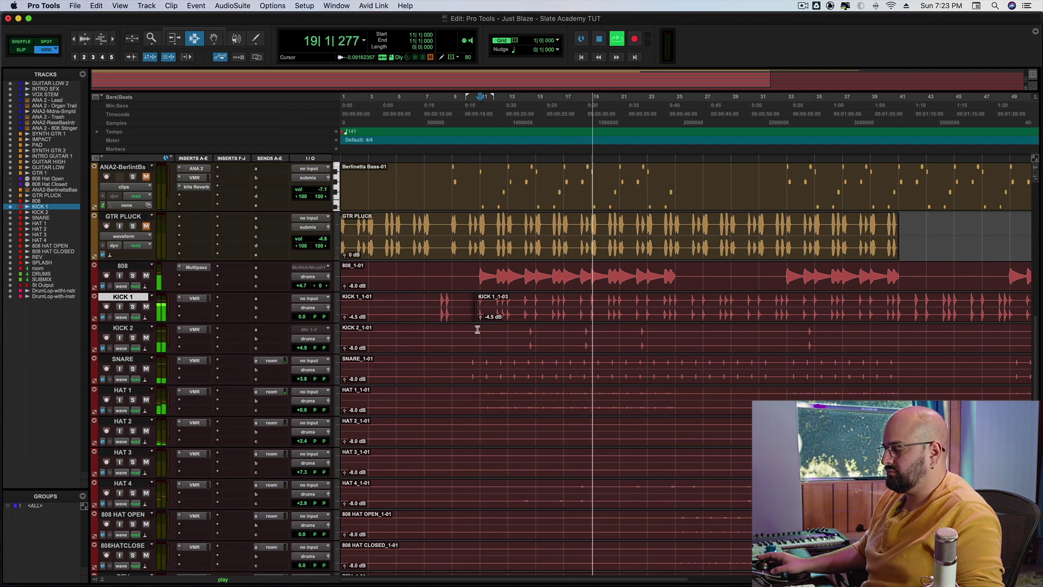
key("space")
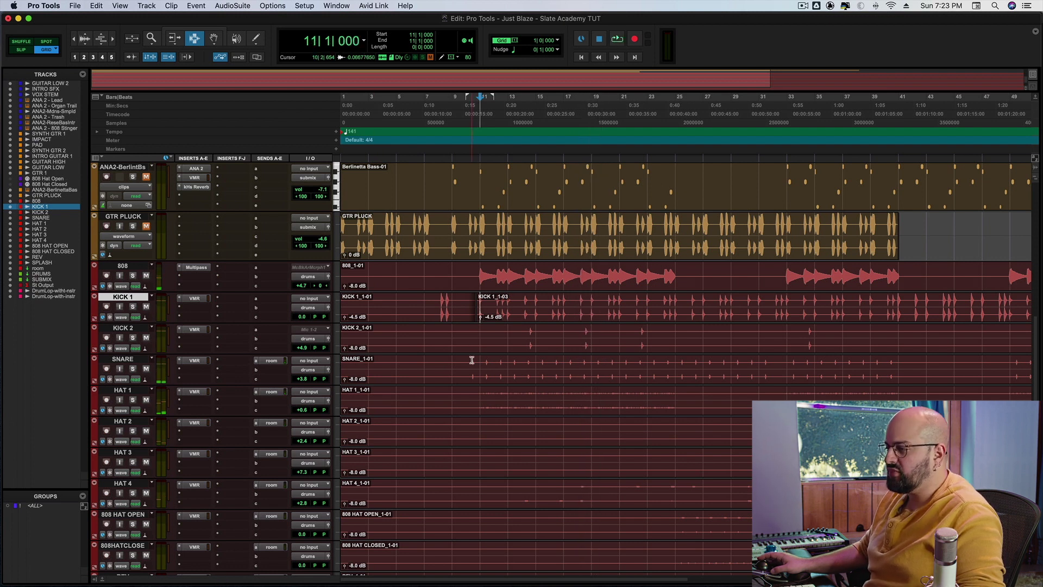
- Unmute the room track and reset its volume to 0.0 dB
scroll(472, 360, "down", 5)
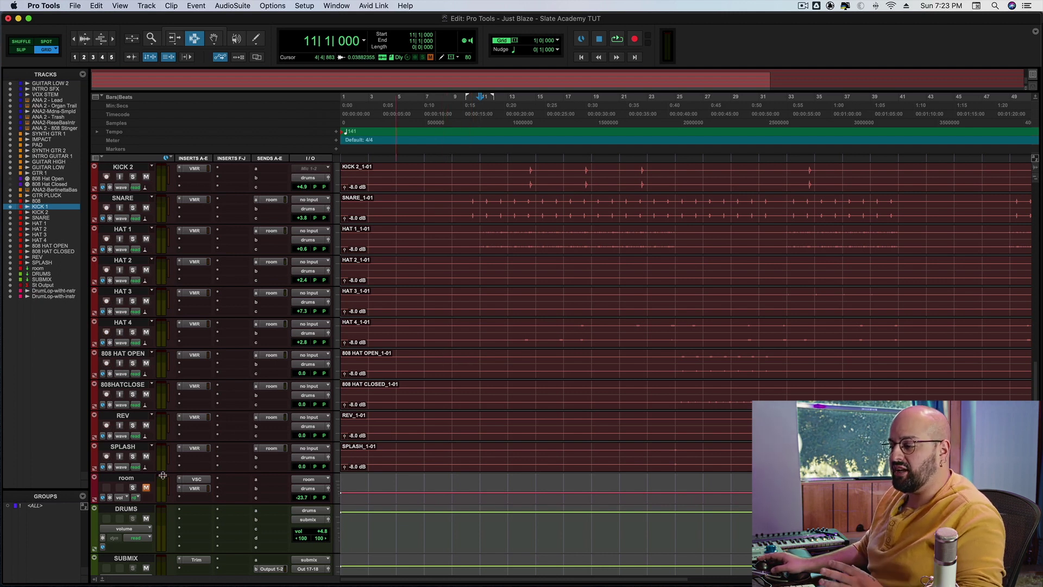
left_click(147, 489)
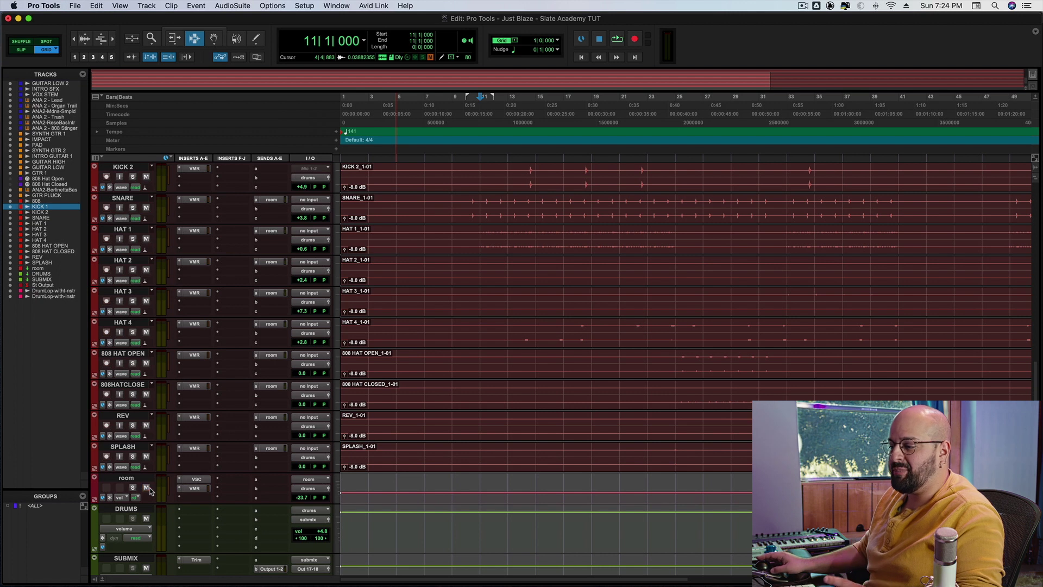
left_click(302, 498, "alt")
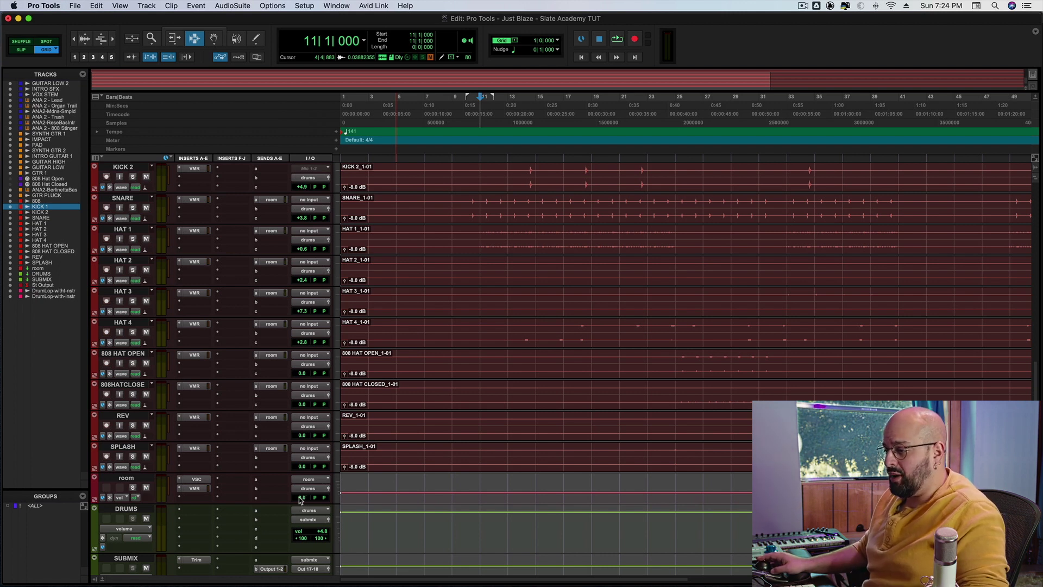
- Open VerbSuite Classics on the room track and play back the drums to audition the reverb
left_click(196, 479)
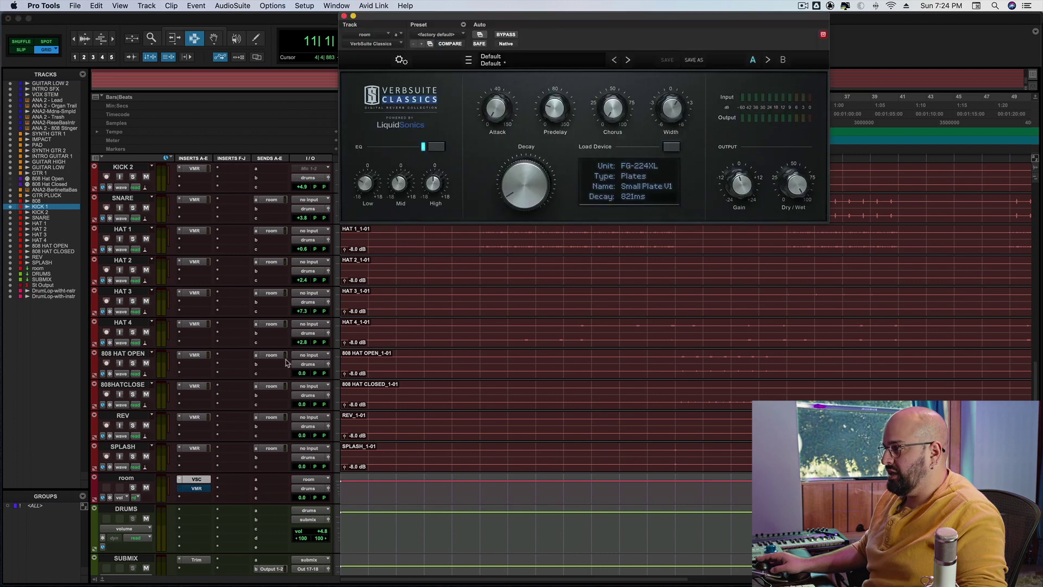
left_click_drag(601, 19, 539, 19)
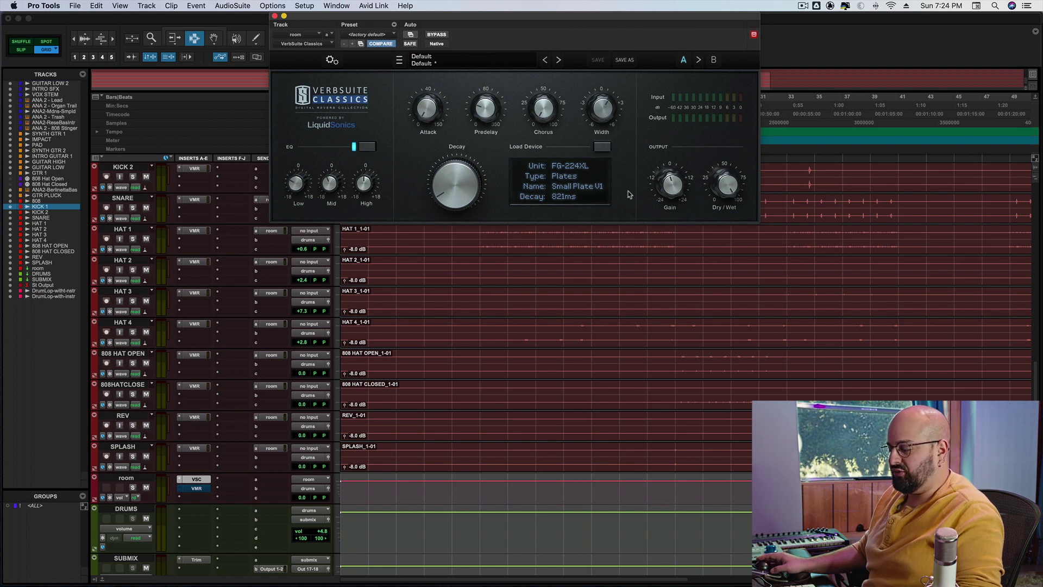
key("space")
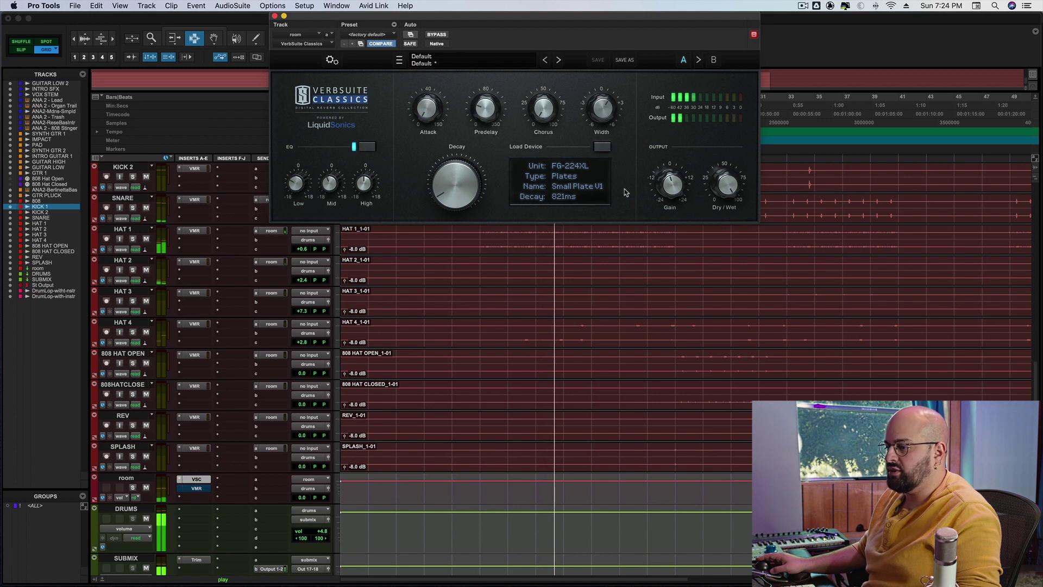
key("space")
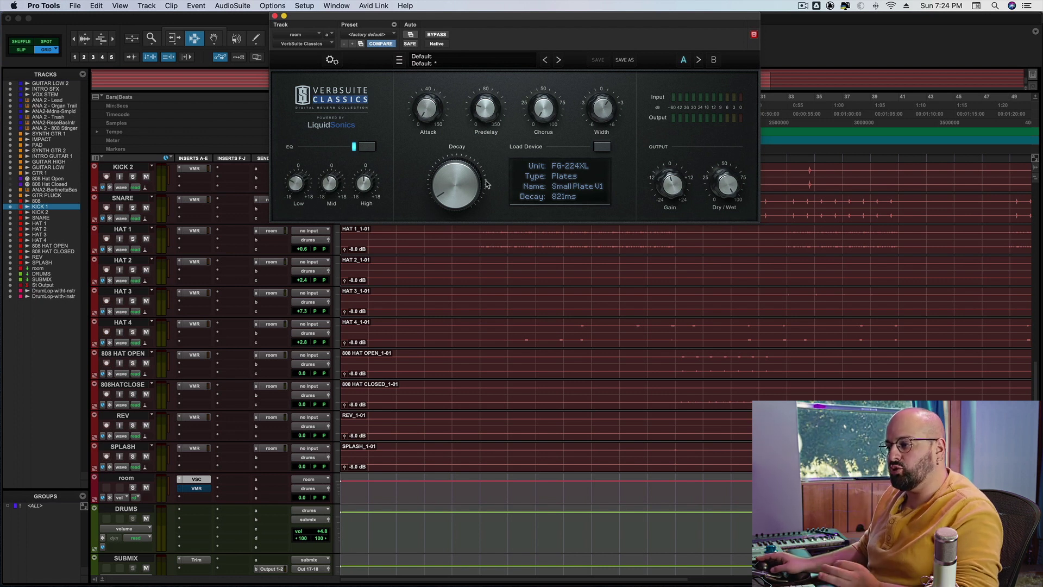
- Open the room track's Virtual Mix Rack and compare the reverb with the rack bypassed and active during playback
left_click(199, 490)
left_click(199, 490)
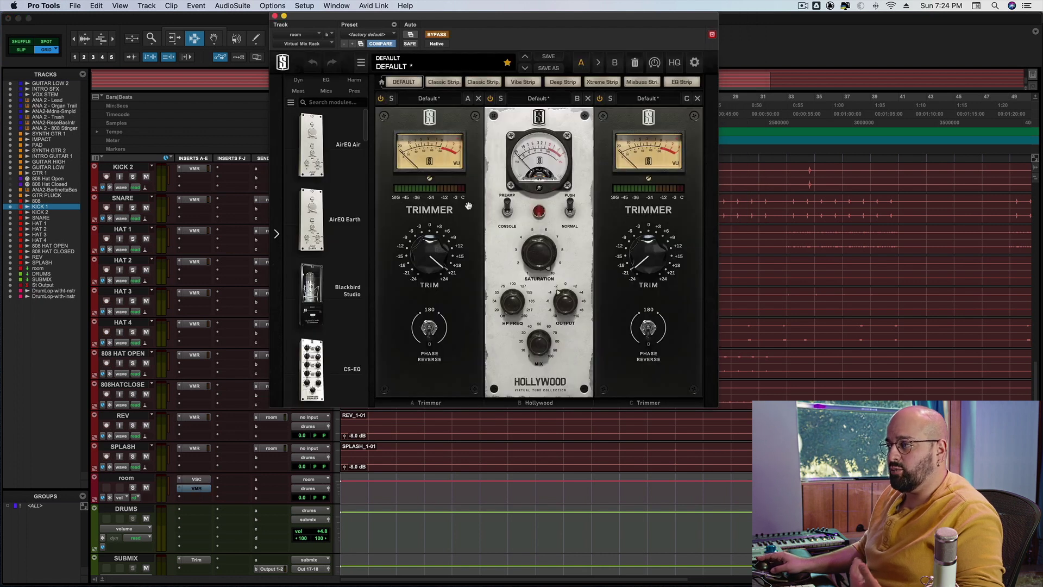
left_click(443, 34)
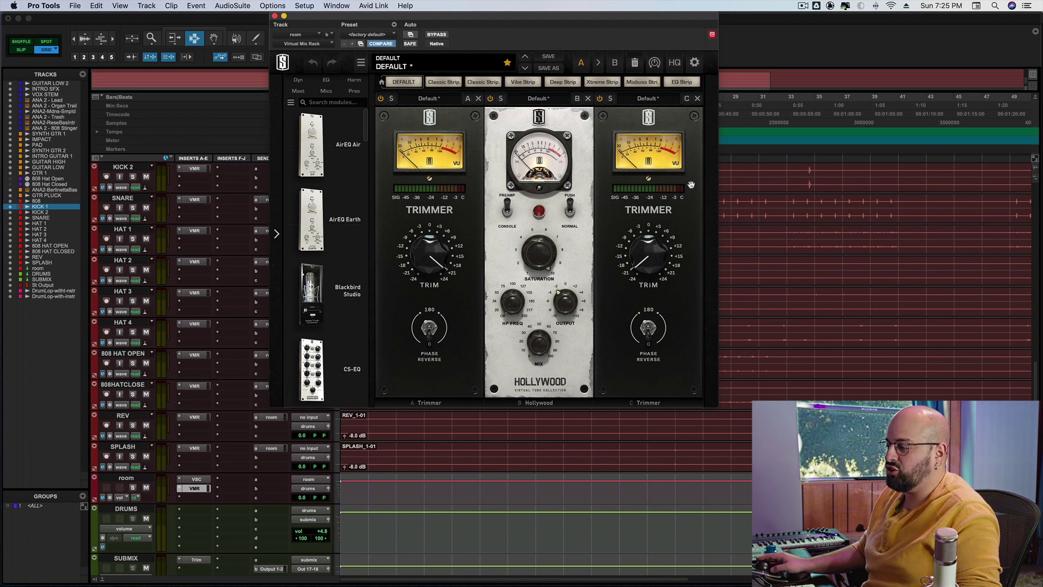
left_click(435, 34)
key("space")
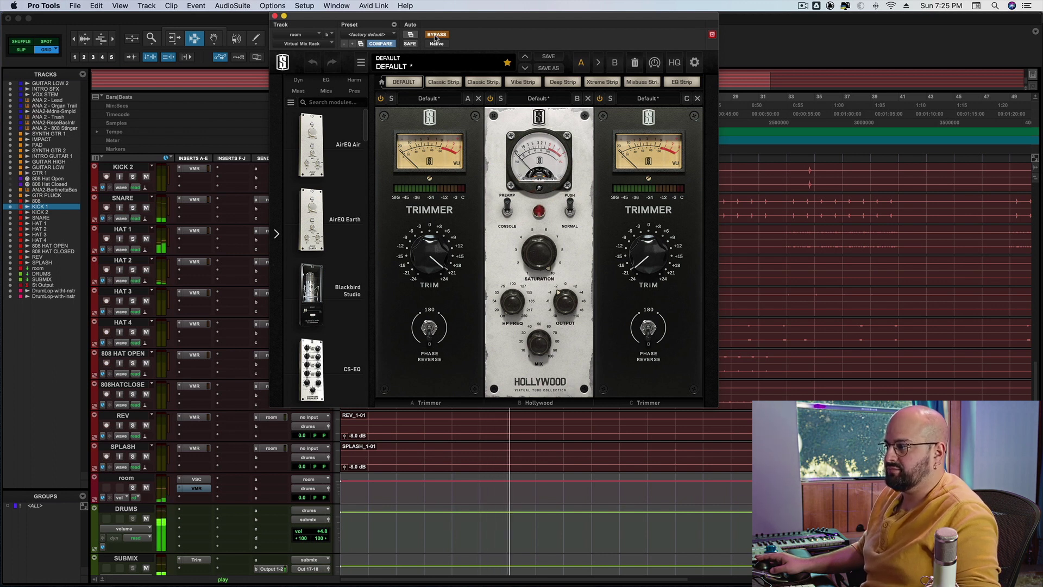
left_click(436, 35)
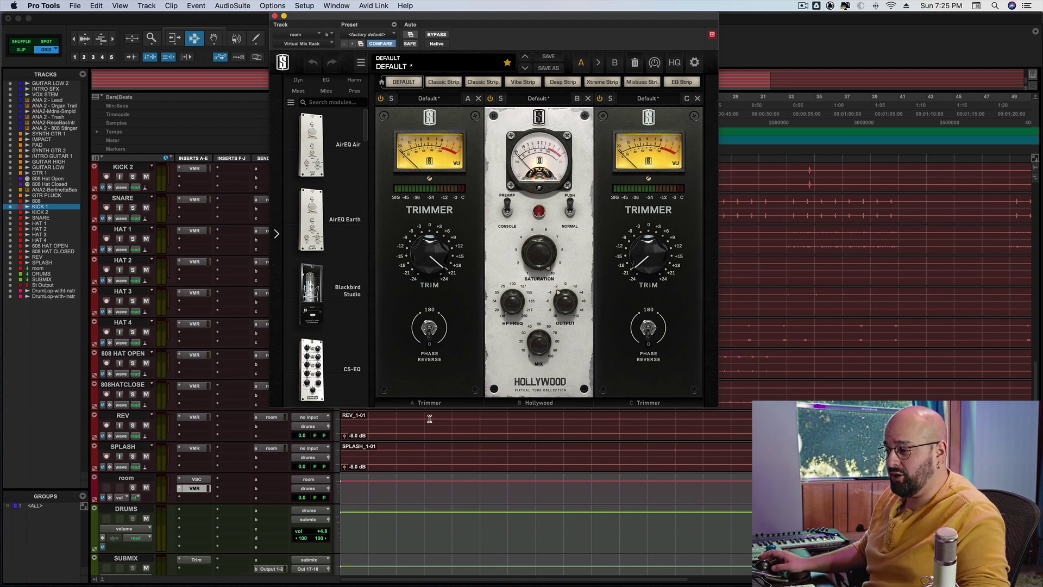
- Return the room track's volume to -23.7 dB with its plug-in window closed, and play back the drums
left_click(275, 16)
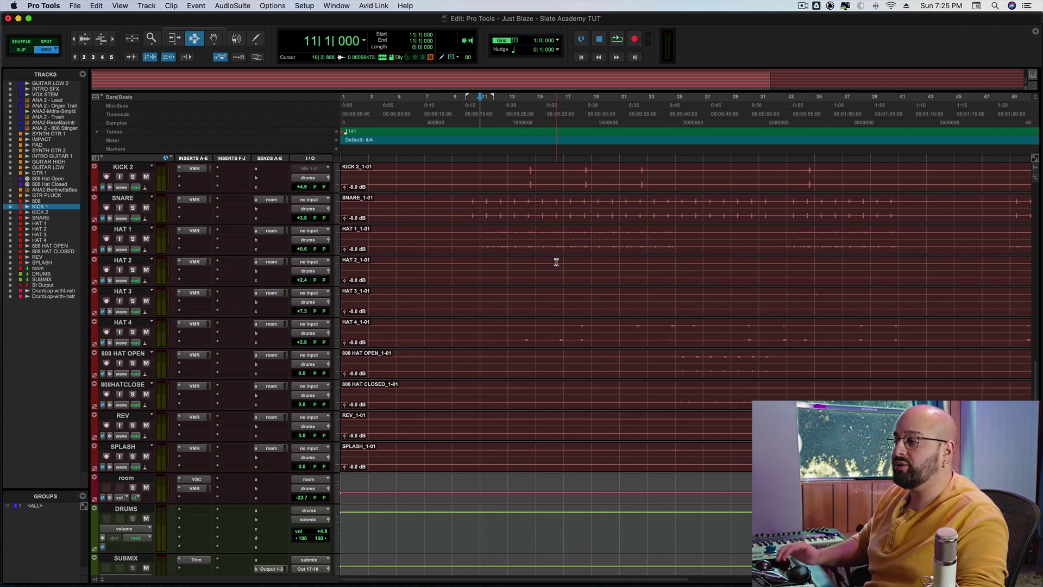
key("space")
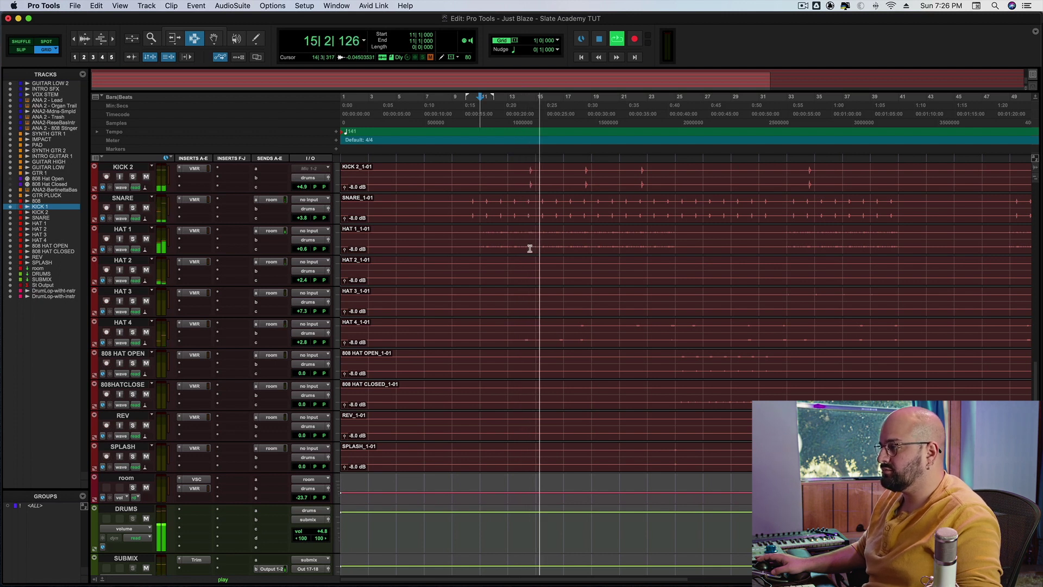
key("space")
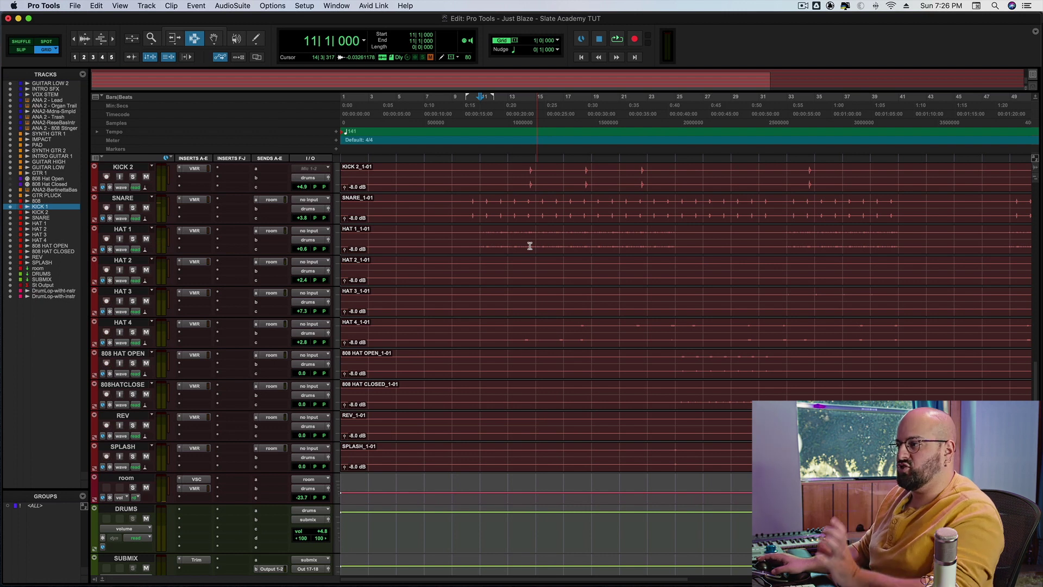
- Place the edit cursor at bar 11 on KICK 2, enlarge the timeline around it and play back the drums
scroll(527, 305, "up", 5)
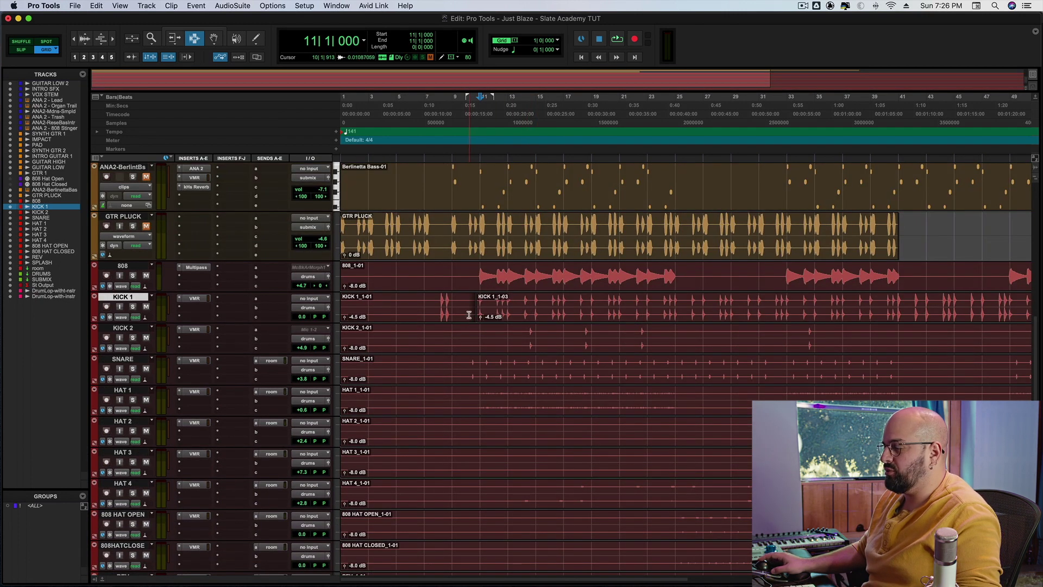
left_click(477, 333)
key("super+bracketright")
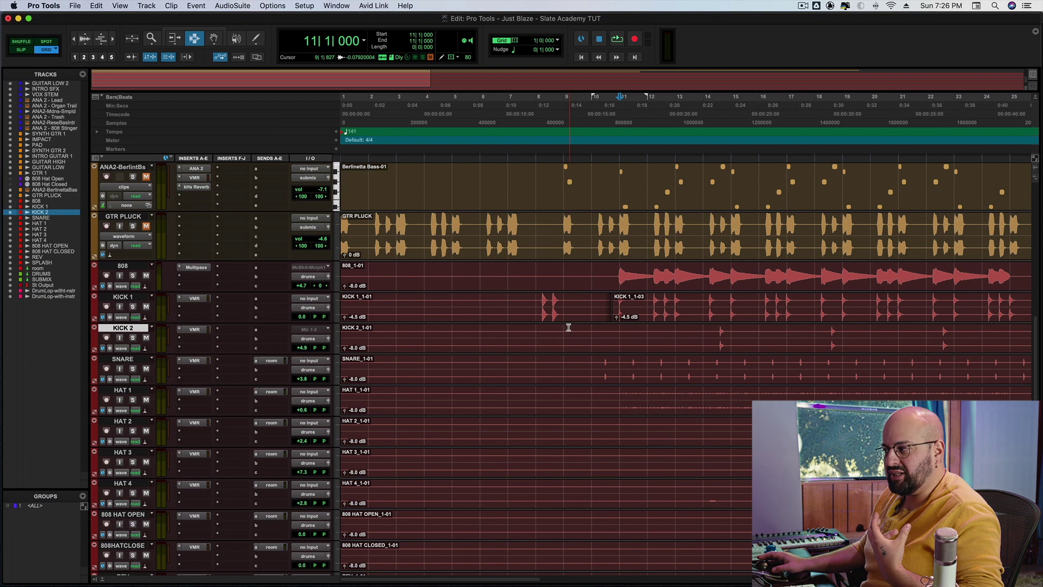
key("space")
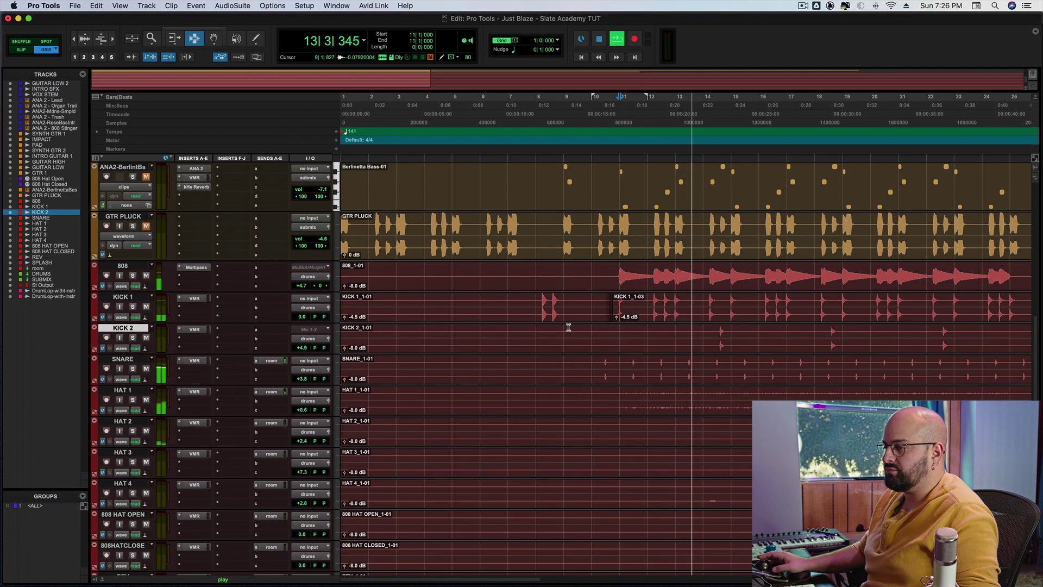
key("space")
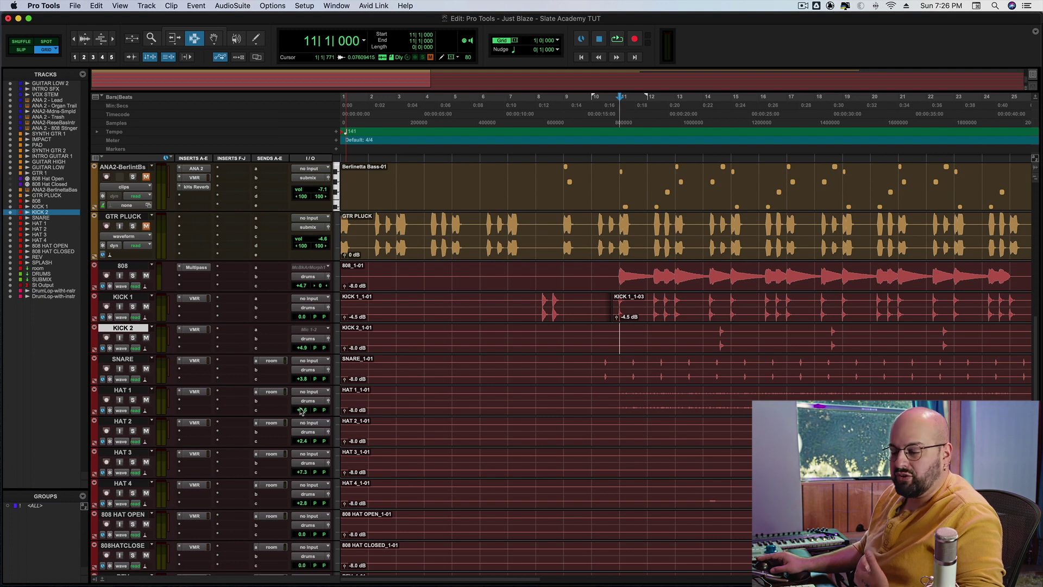
- Try the SNARE track's volume at +5.0 dB and play back the drums from bar 11
left_click(303, 379)
left_click_drag(303, 381, 303, 380)
key("space")
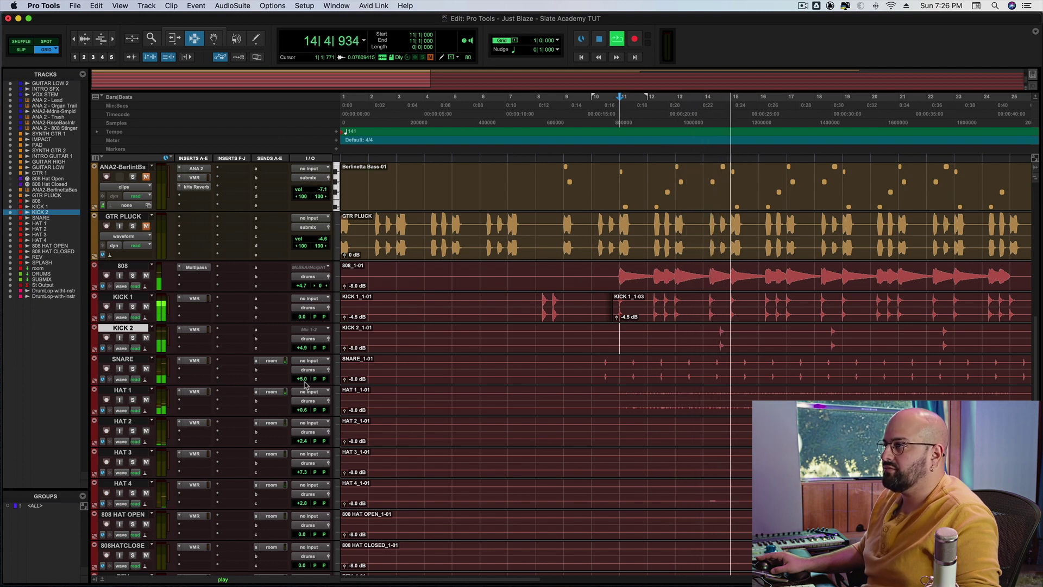
key("space")
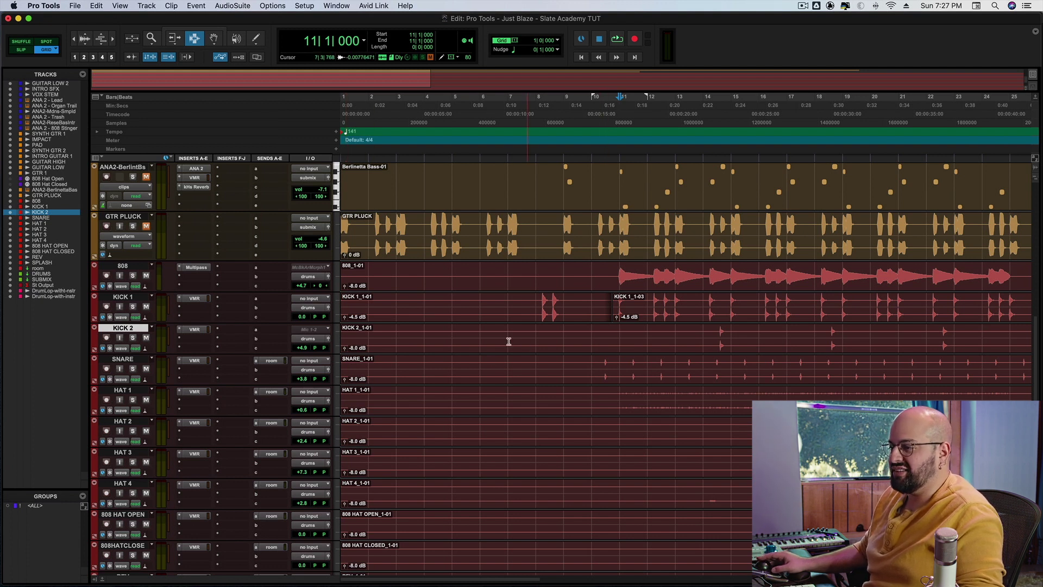
- Duplicate the SNARE track once with its playlists, automation, inserts, sends and group assignments, placing the copy after the selected track
left_click(130, 360)
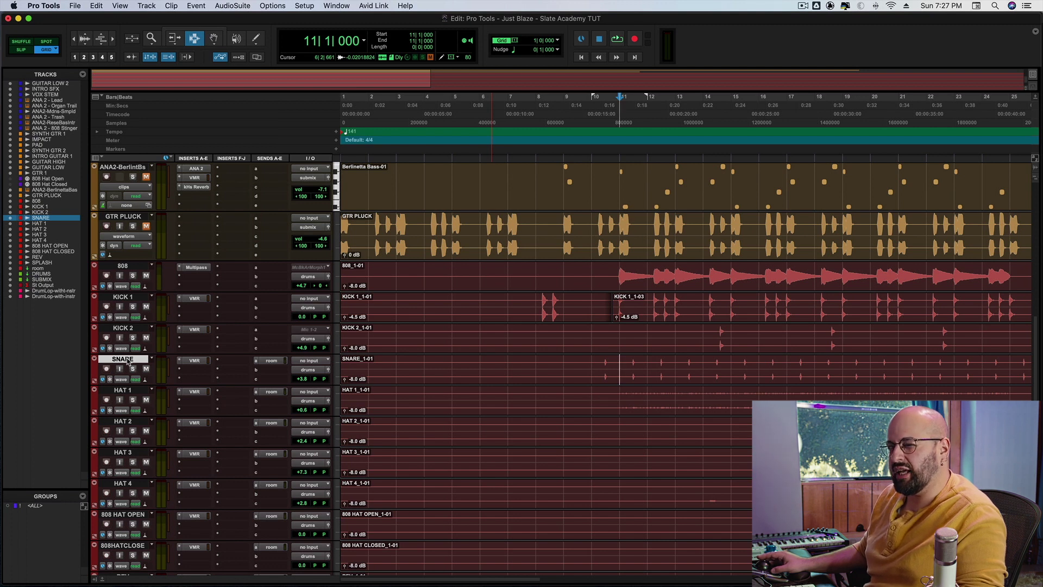
right_click(128, 361)
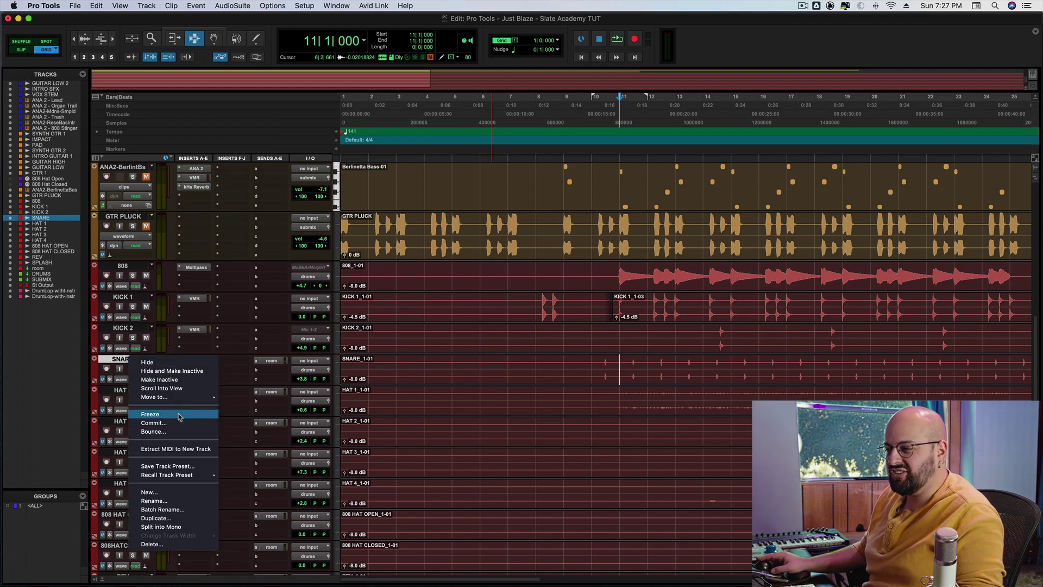
left_click(163, 518)
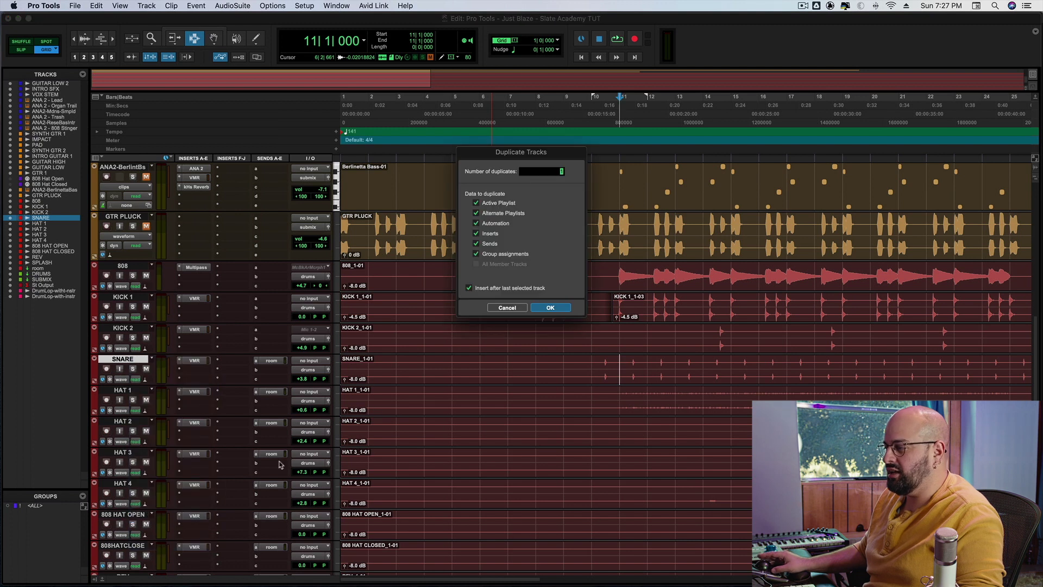
left_click(561, 308)
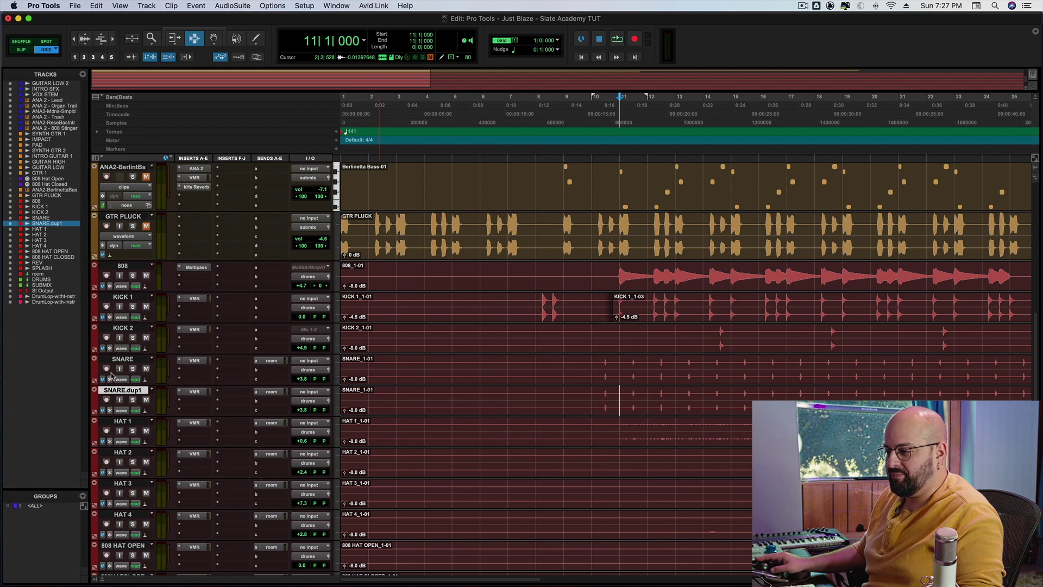
- Rename the duplicated snare track as SNARALLEL and solo it
double_click(123, 391)
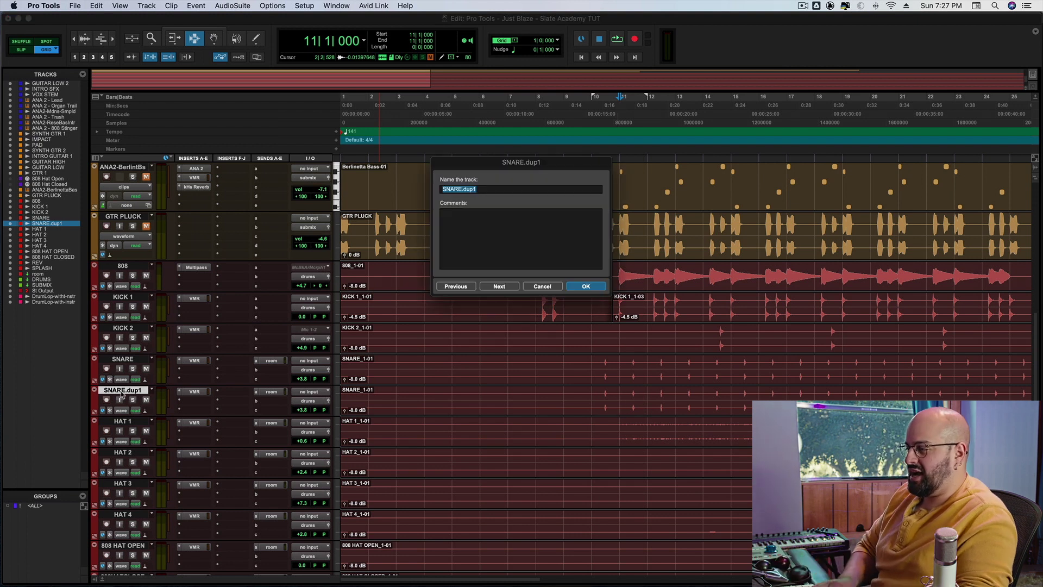
type("SNARALLEL")
key("Return")
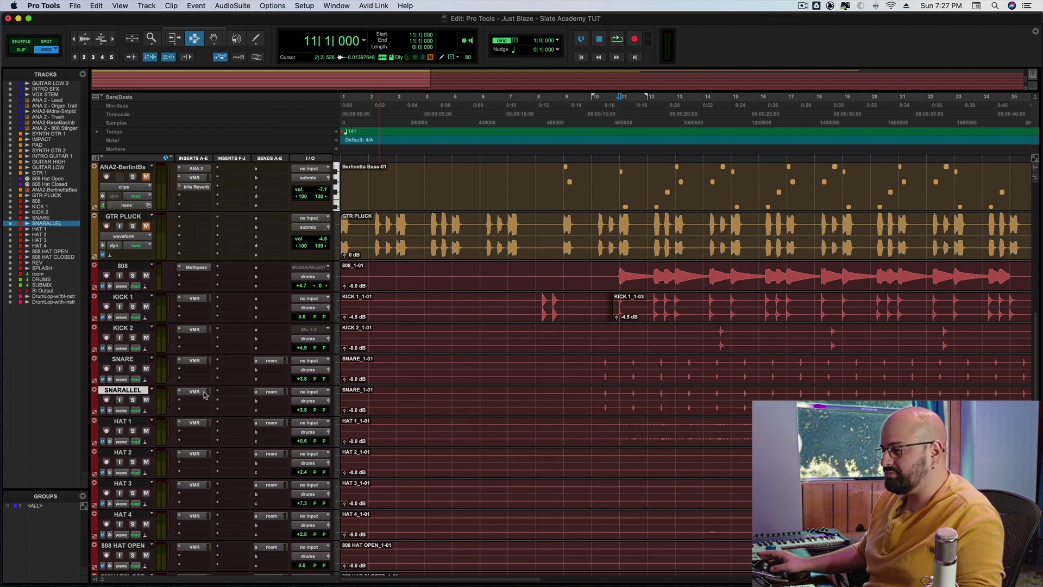
left_click(132, 400)
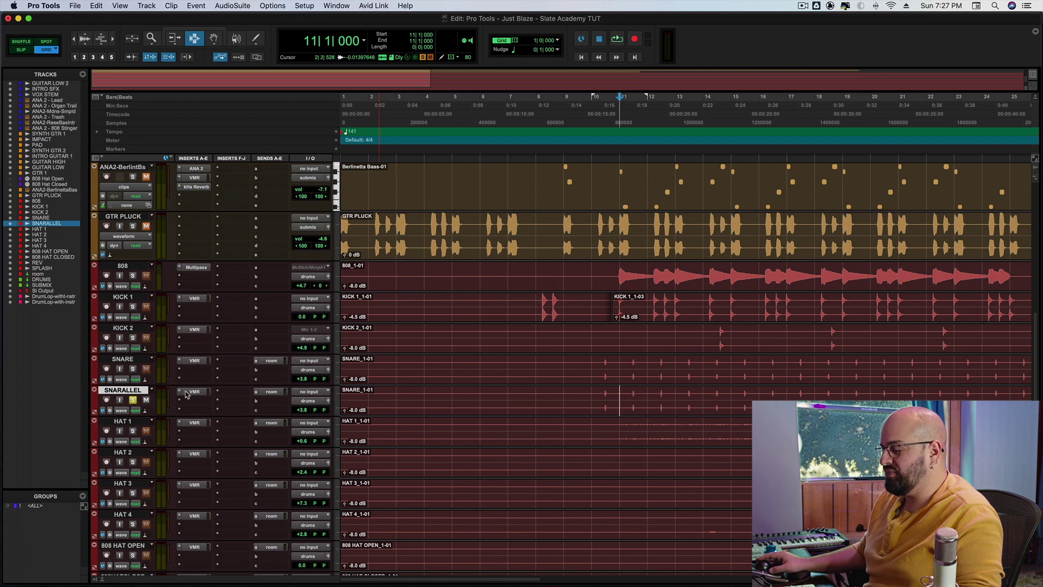
- Load the Transient Shaper into the middle slot of SNARALLEL's Virtual Mix Rack and the FG-36A into the slot before it
left_click(187, 392)
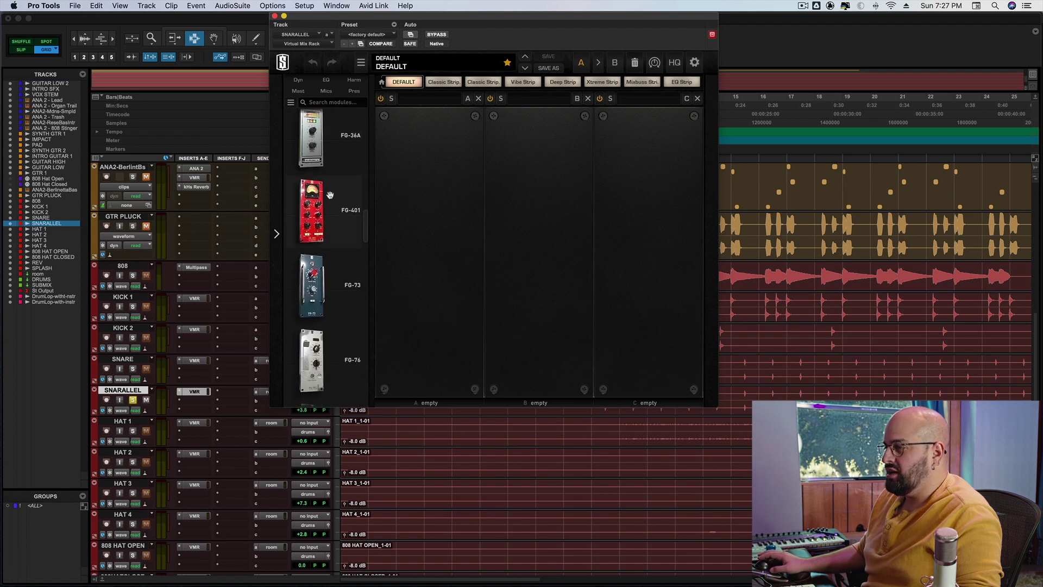
scroll(330, 195, "down", 10)
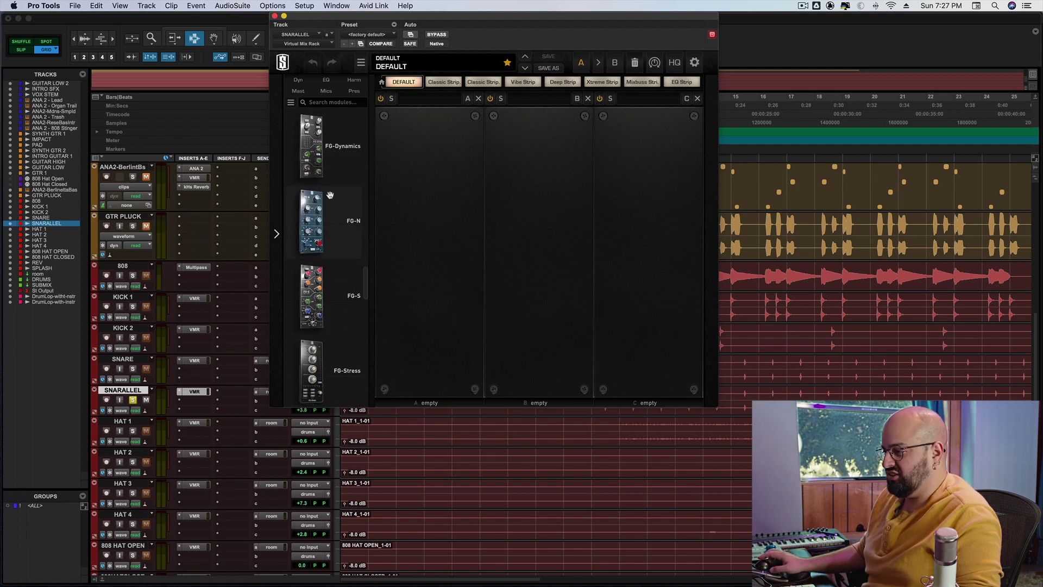
scroll(330, 195, "down", 10)
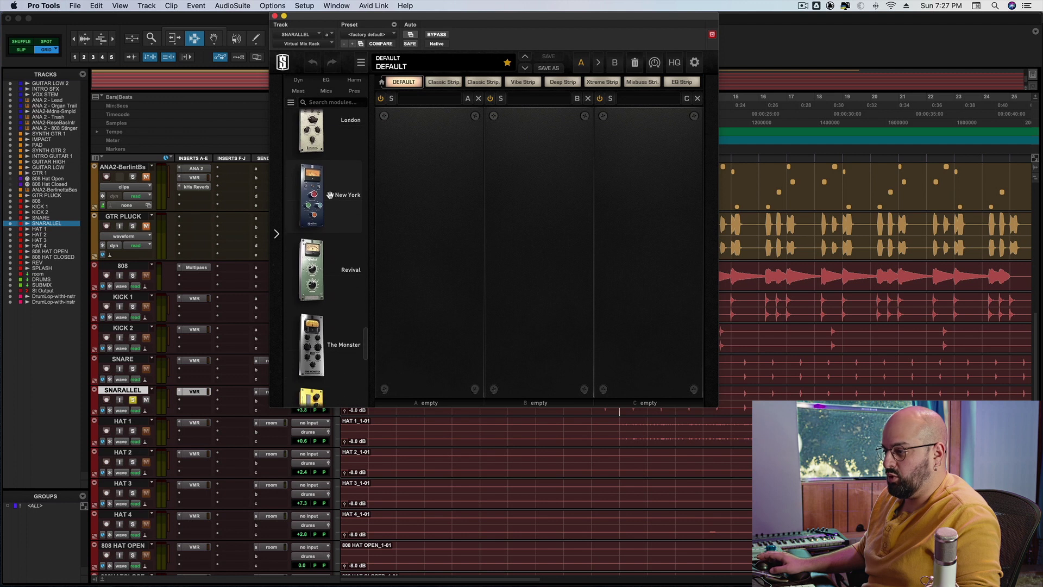
left_click_drag(328, 336, 538, 250)
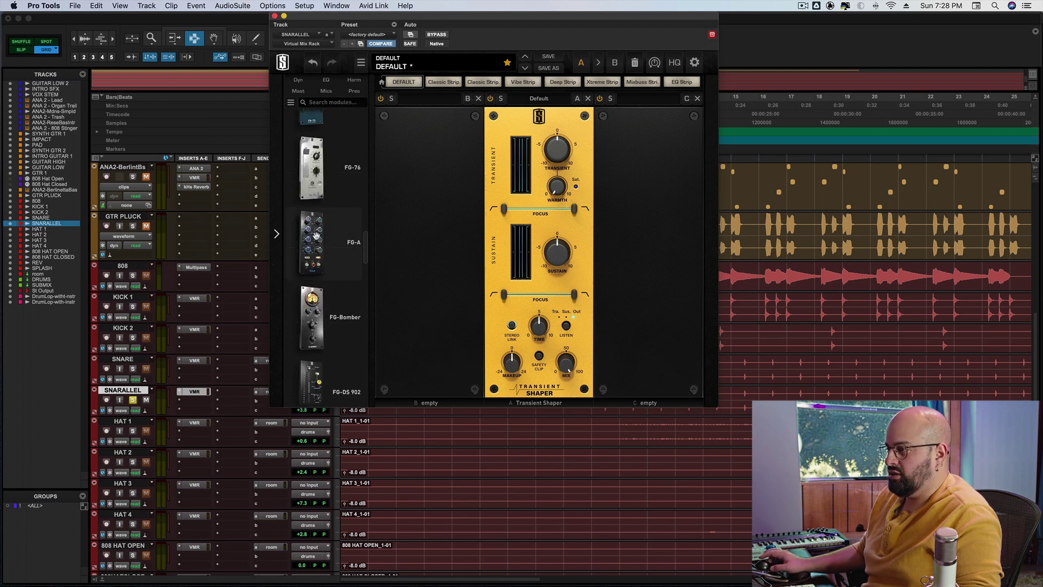
left_click_drag(425, 230, 425, 231)
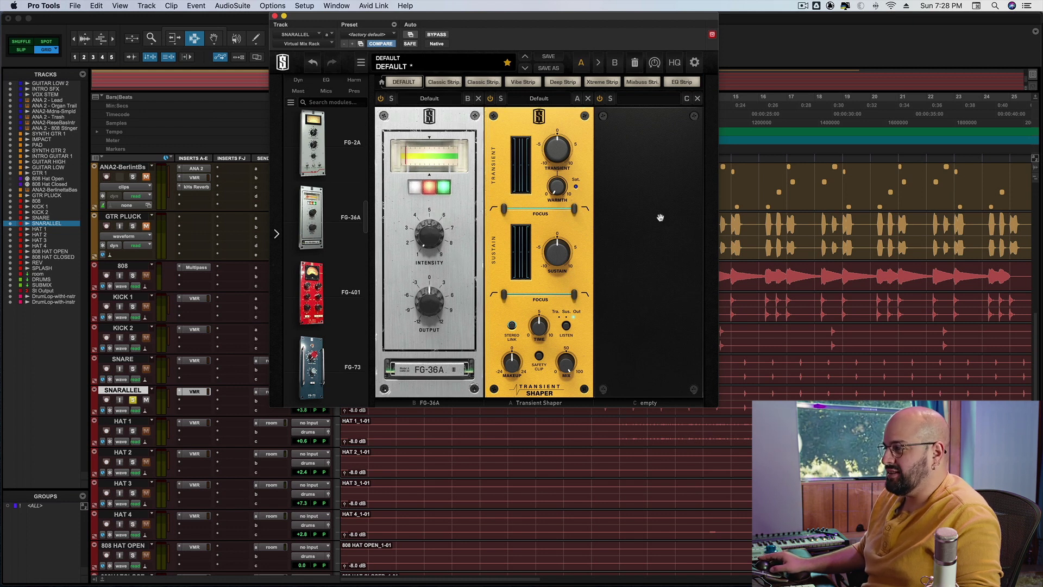
- Add the U73b compressor after the Transient Shaper in the rack and adjust its Comp. Mode
scroll(314, 226, "down", 5)
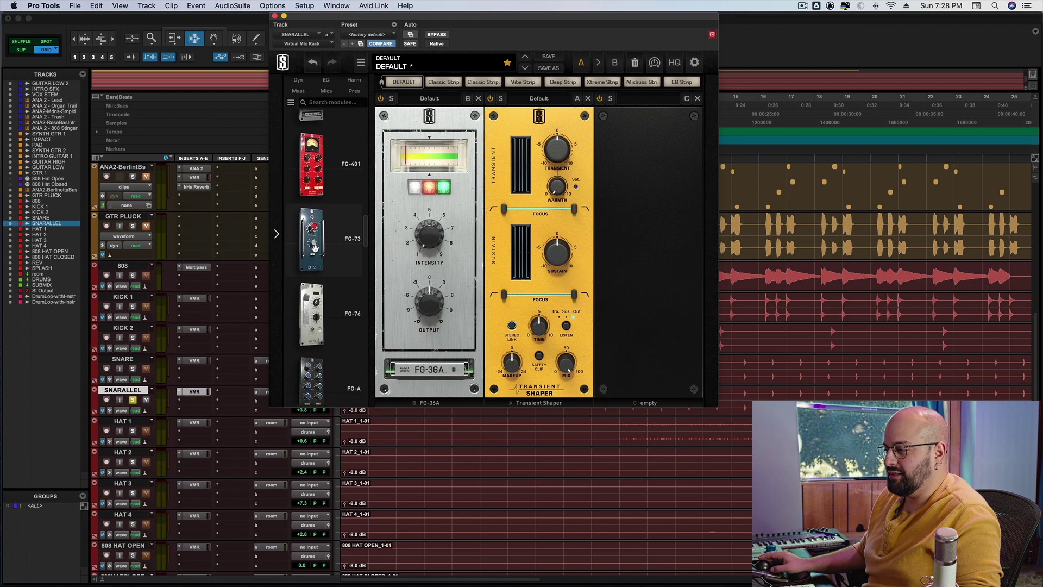
scroll(327, 256, "down", 6)
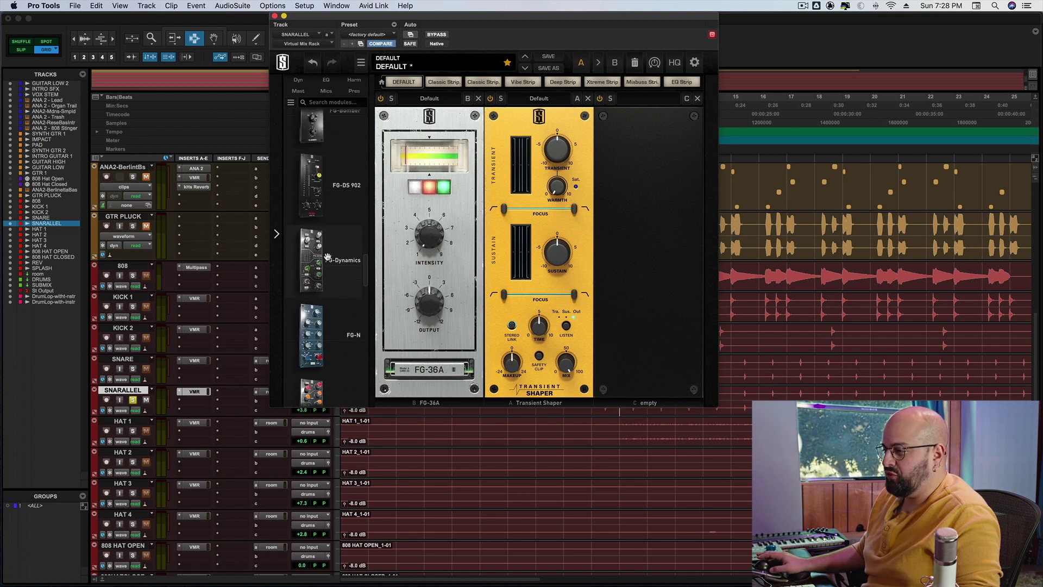
scroll(326, 256, "down", 6)
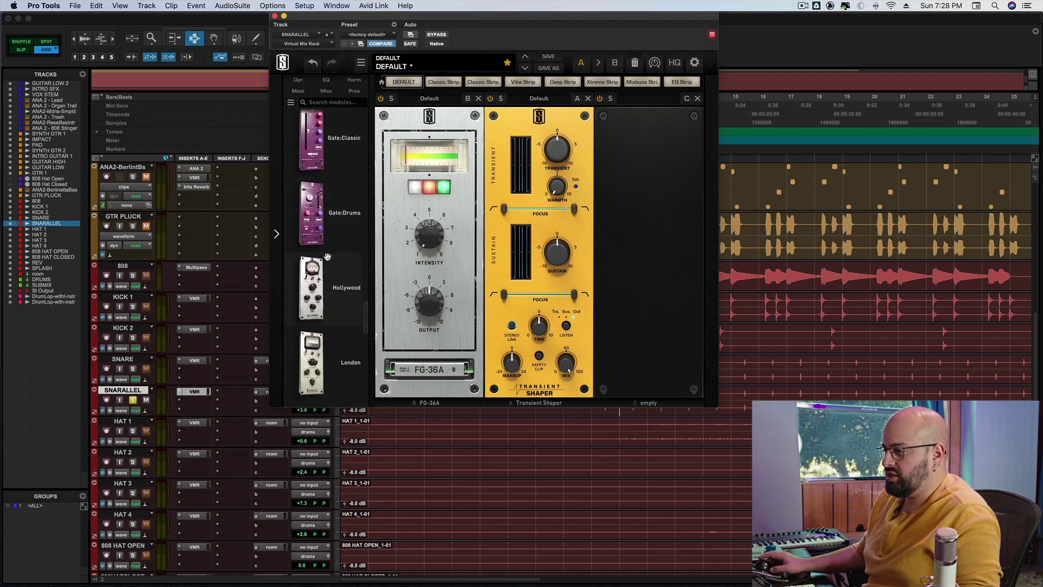
scroll(327, 256, "down", 6)
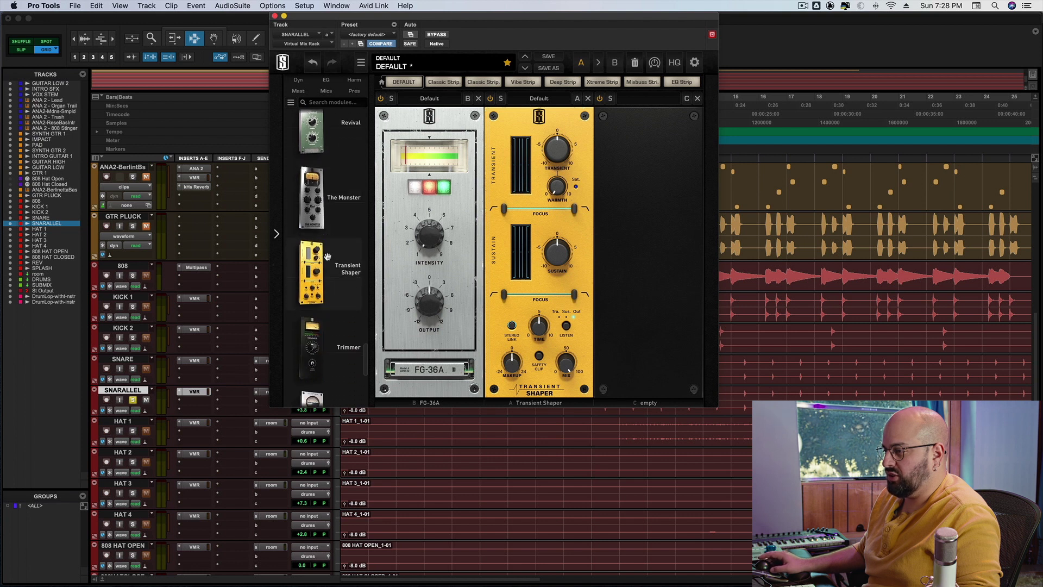
scroll(327, 256, "down", 1)
left_click_drag(307, 346, 640, 280)
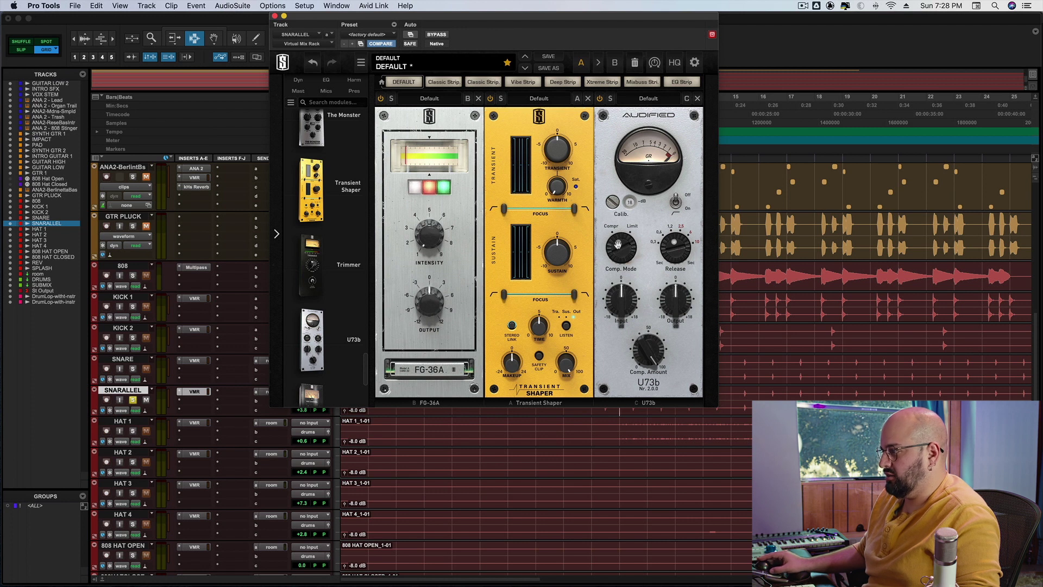
left_click_drag(617, 244, 625, 187)
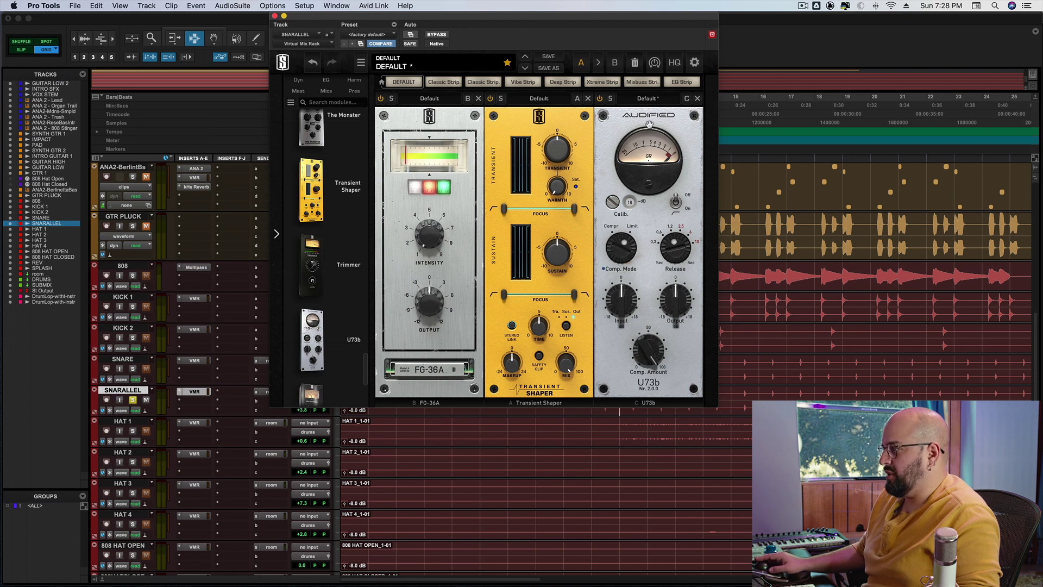
- With the Transient Shaper off, dial in the FG-36A at about 5.6 Intensity and a lower Output, and compare against the bypassed rack
left_click(490, 99)
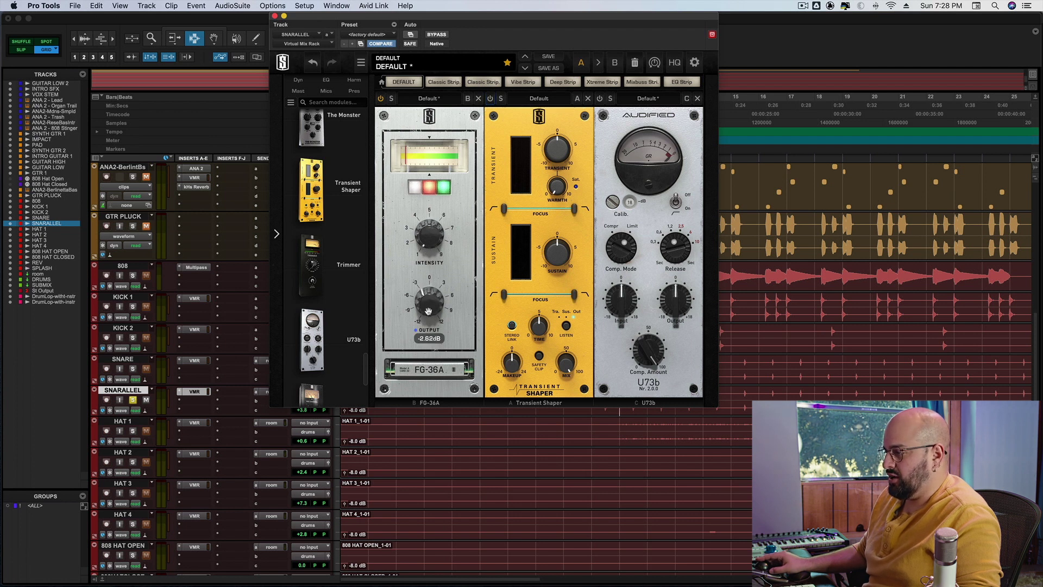
mouse_move(433, 239)
left_click_drag(432, 239, 425, 140)
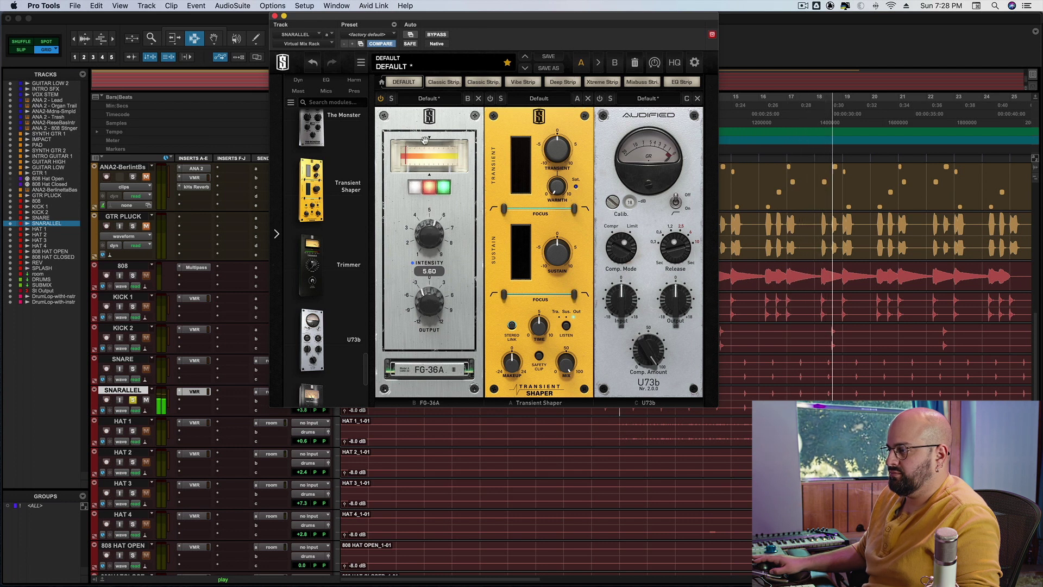
left_click_drag(436, 245, 431, 233)
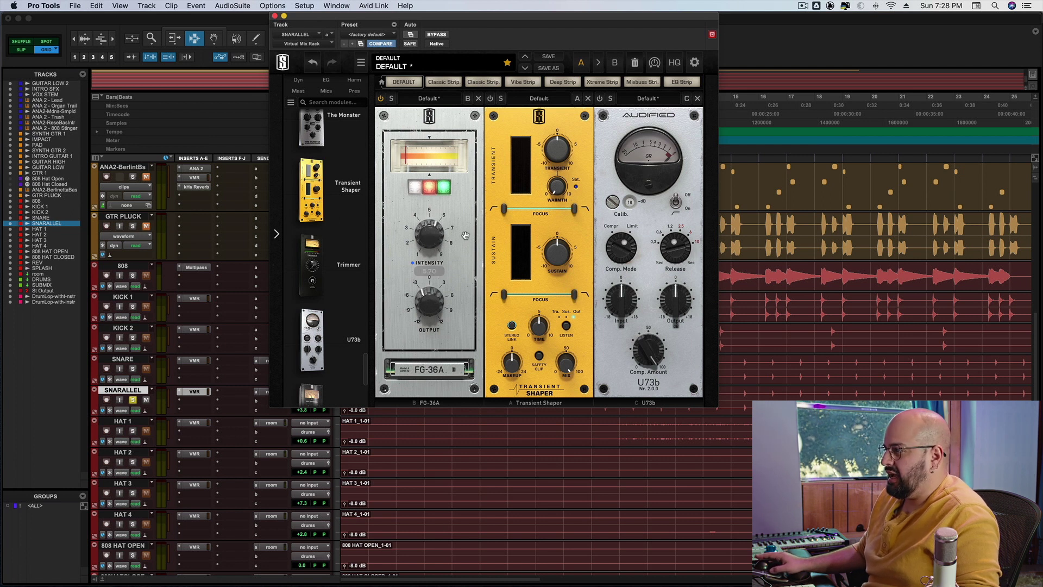
left_click_drag(429, 300, 425, 309)
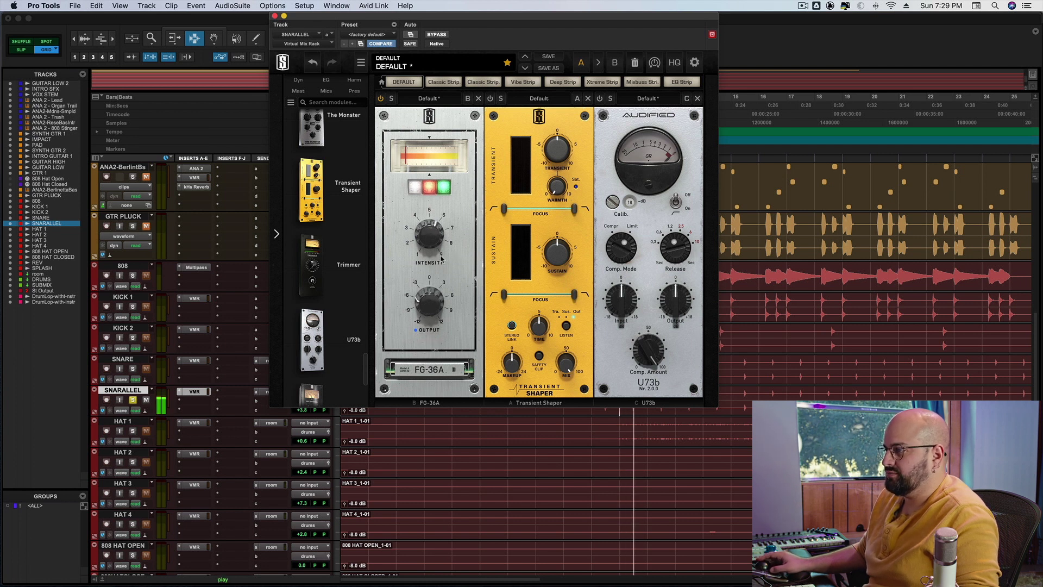
left_click(434, 35)
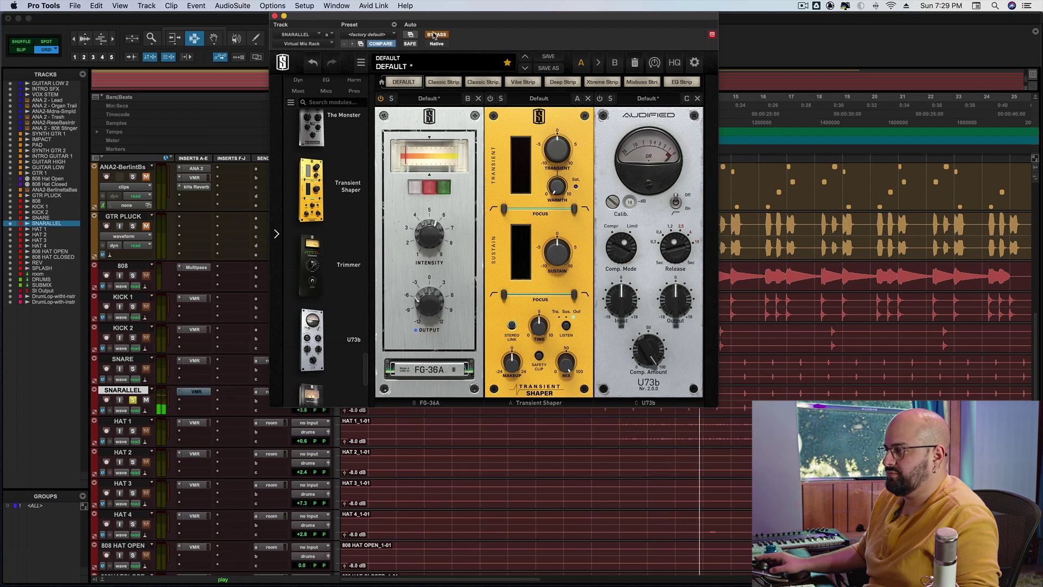
left_click(434, 35)
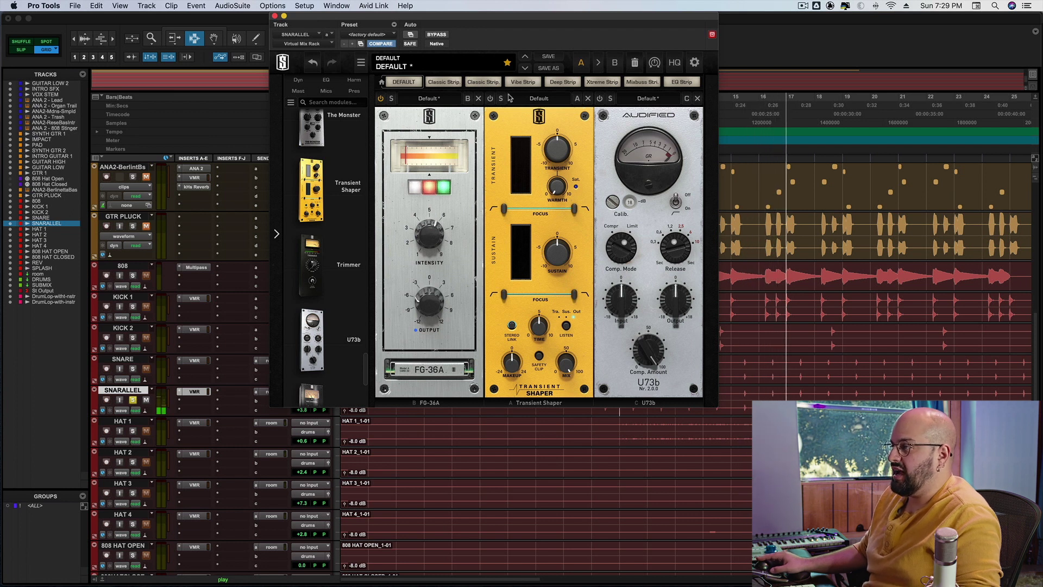
- Switch on the Transient Shaper and audition its Time setting during playback, trying 1.41 and 1.31
left_click(489, 98)
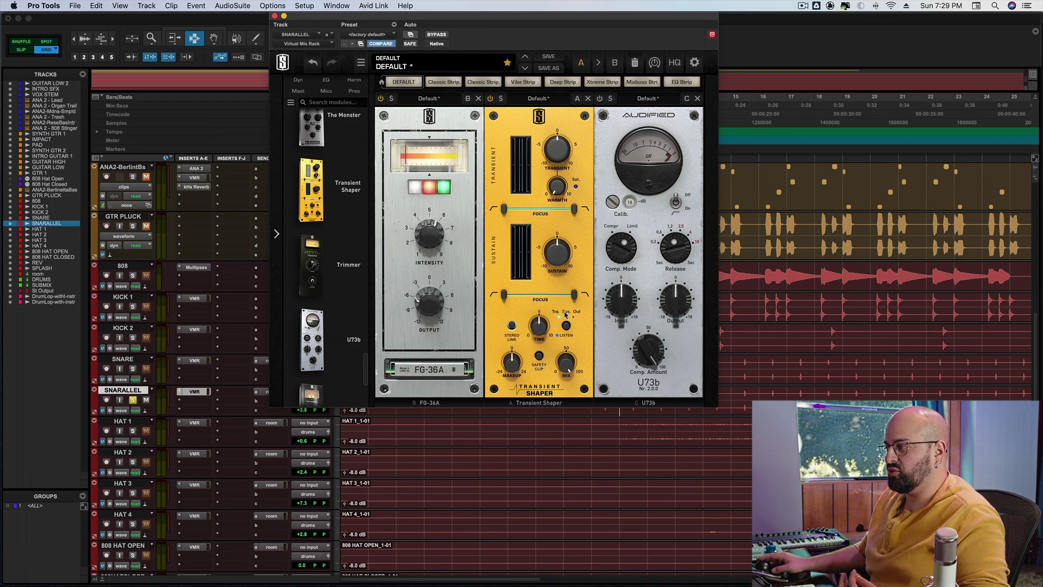
key("space")
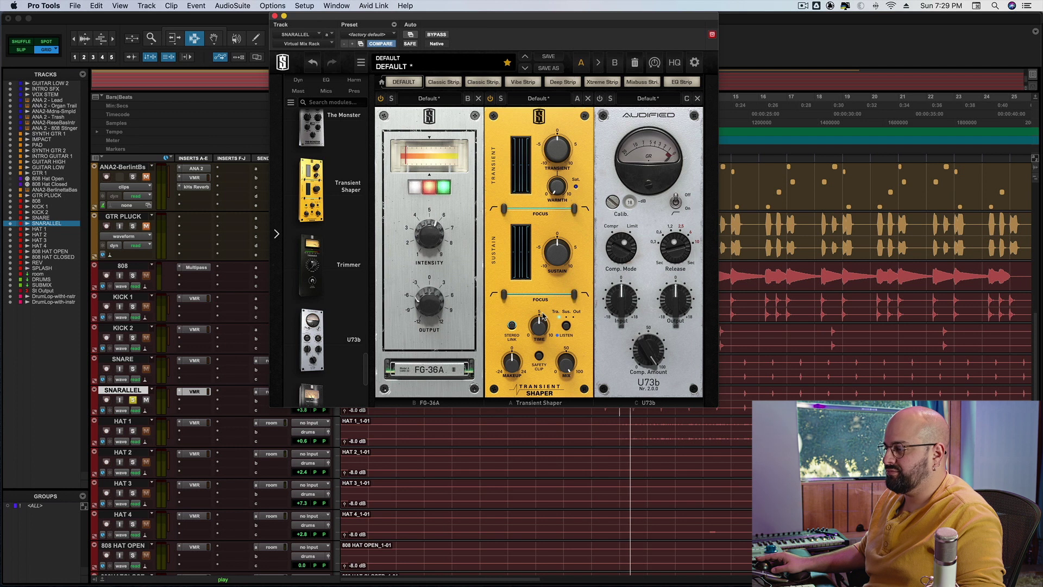
left_click_drag(539, 322, 521, 361)
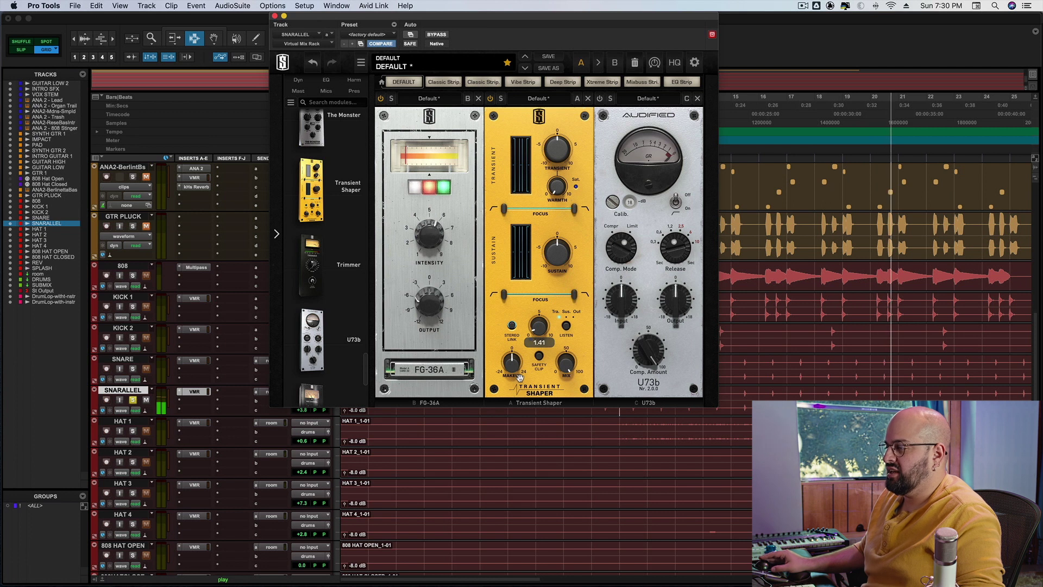
left_click_drag(541, 328, 538, 335)
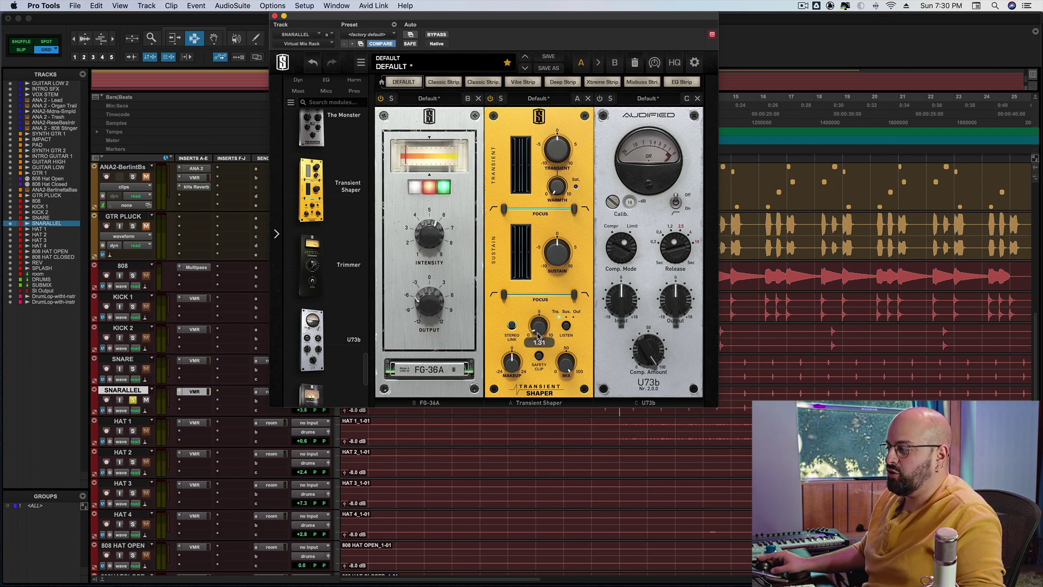
left_click_drag(540, 334, 544, 322)
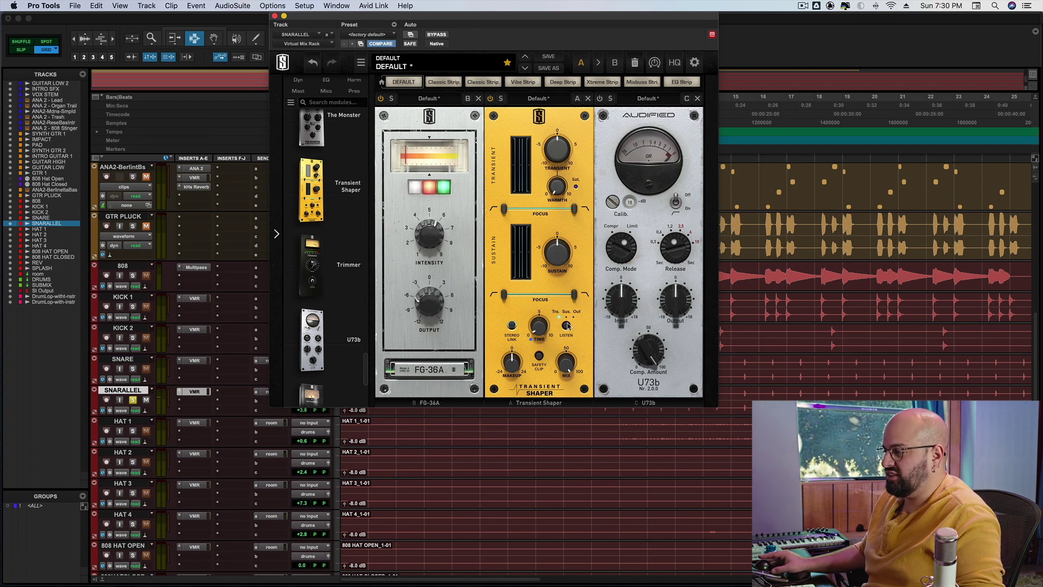
- Shape the snare in the Transient Shaper with less Sustain, more Transient and Makeup at about -13.9 dB while playing back
left_click_drag(556, 252, 556, 326)
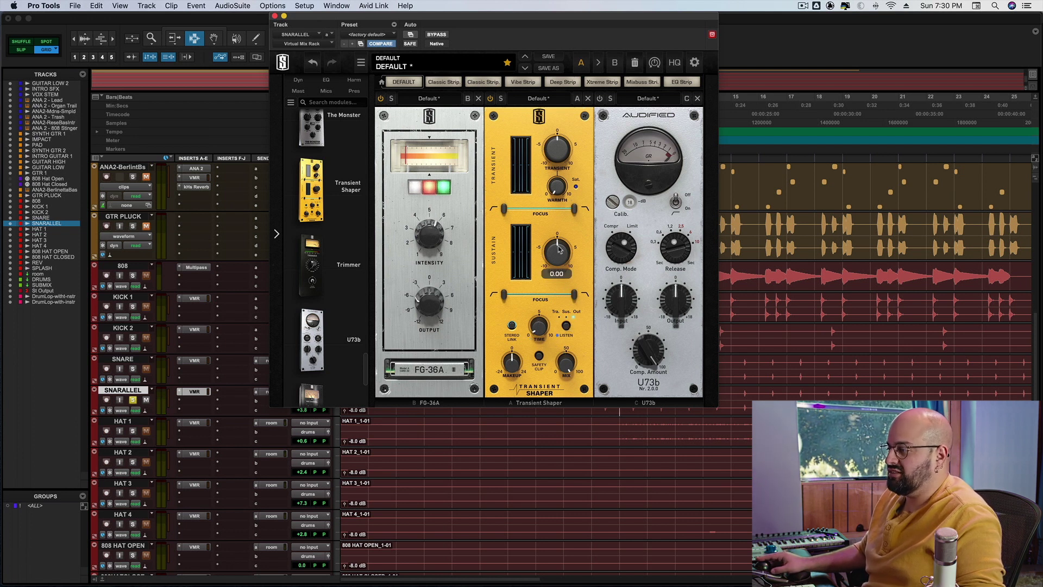
left_click_drag(557, 149, 559, 98)
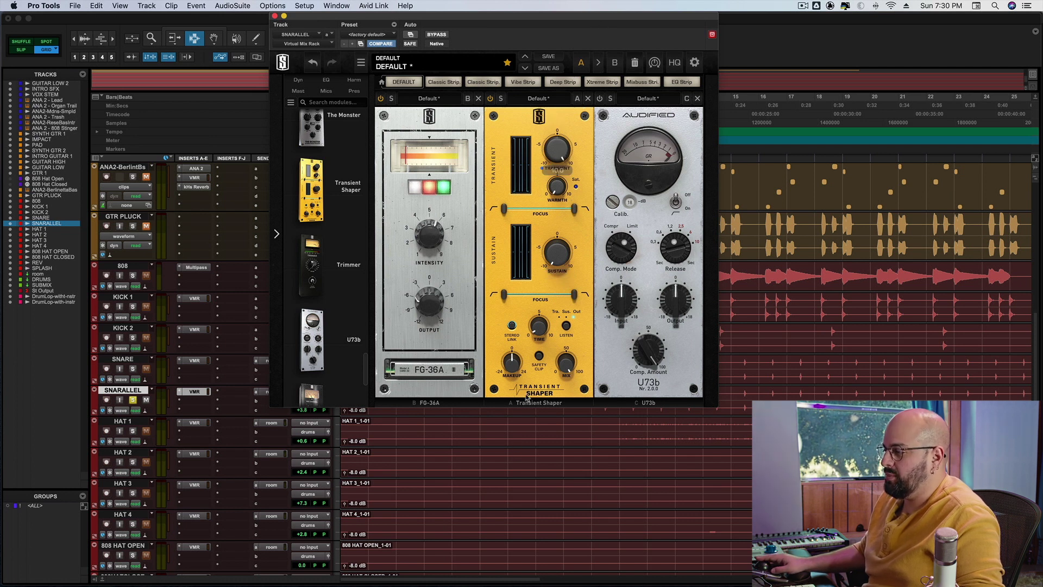
left_click_drag(511, 364, 513, 373)
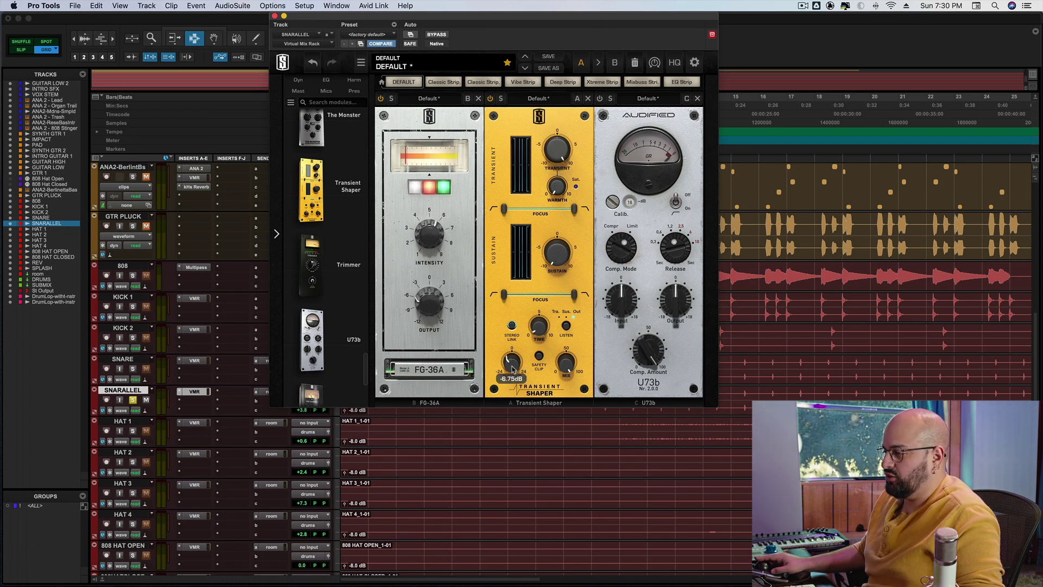
key("space")
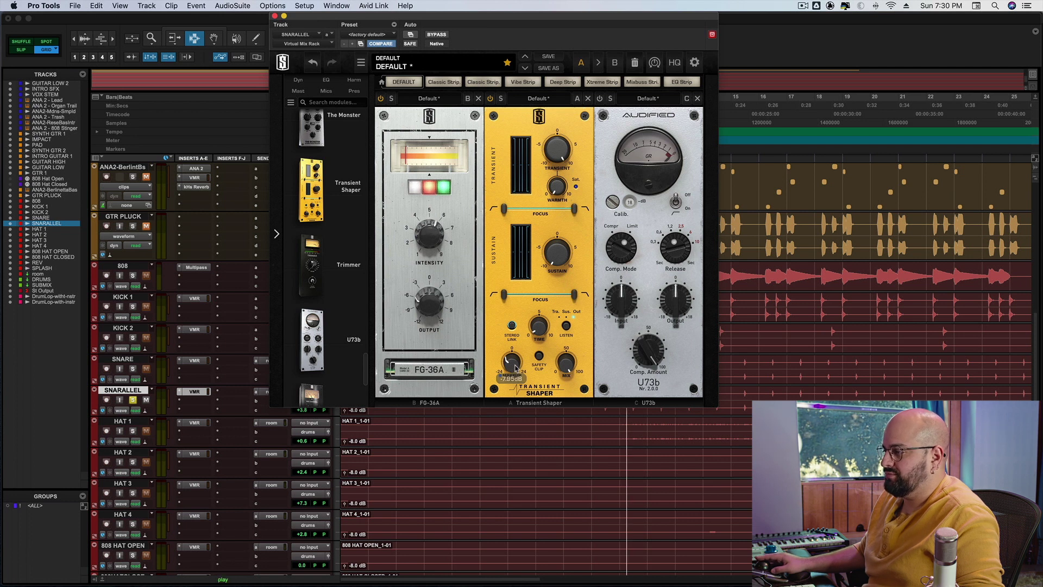
scroll(515, 368, "down", 5)
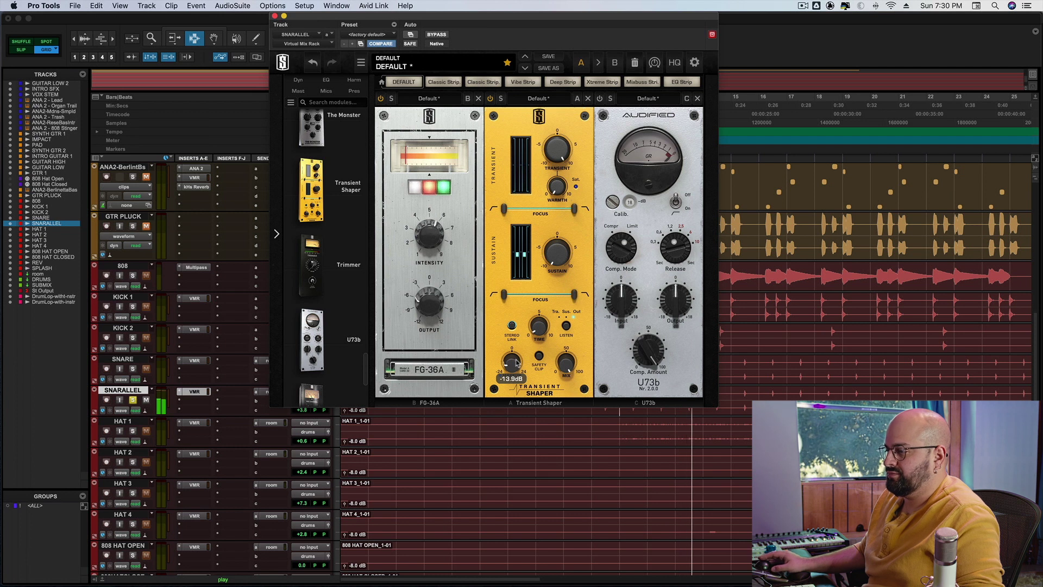
- Compare SNARALLEL with the Transient Shaper off and on during playback, and stop
left_click(491, 99)
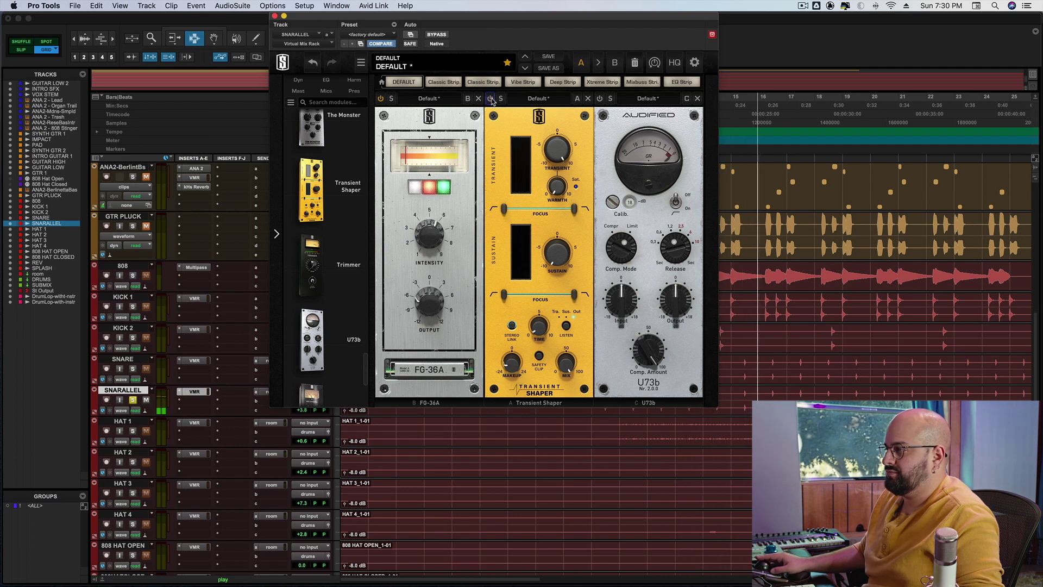
left_click(491, 99)
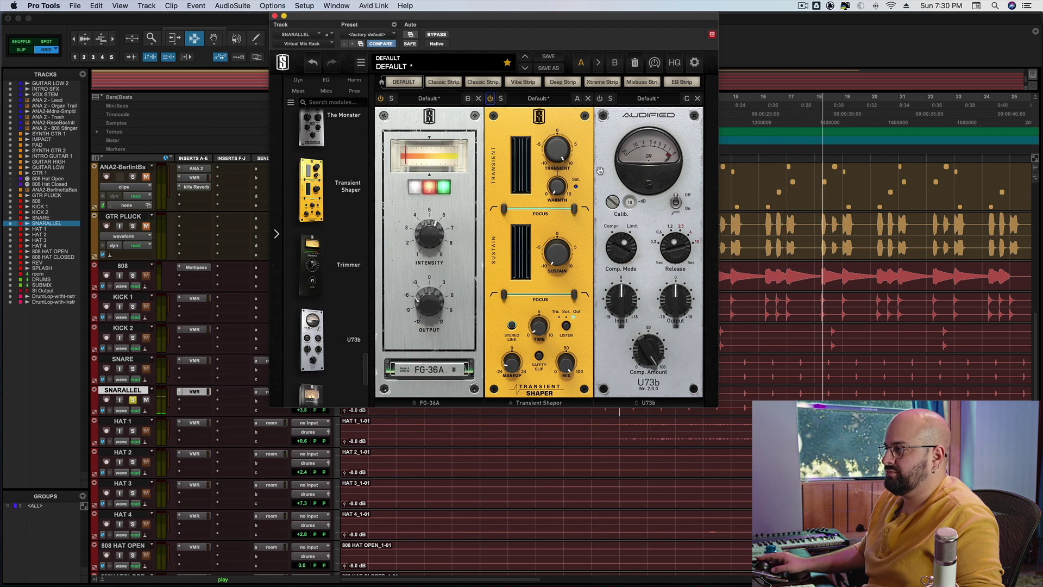
key("space")
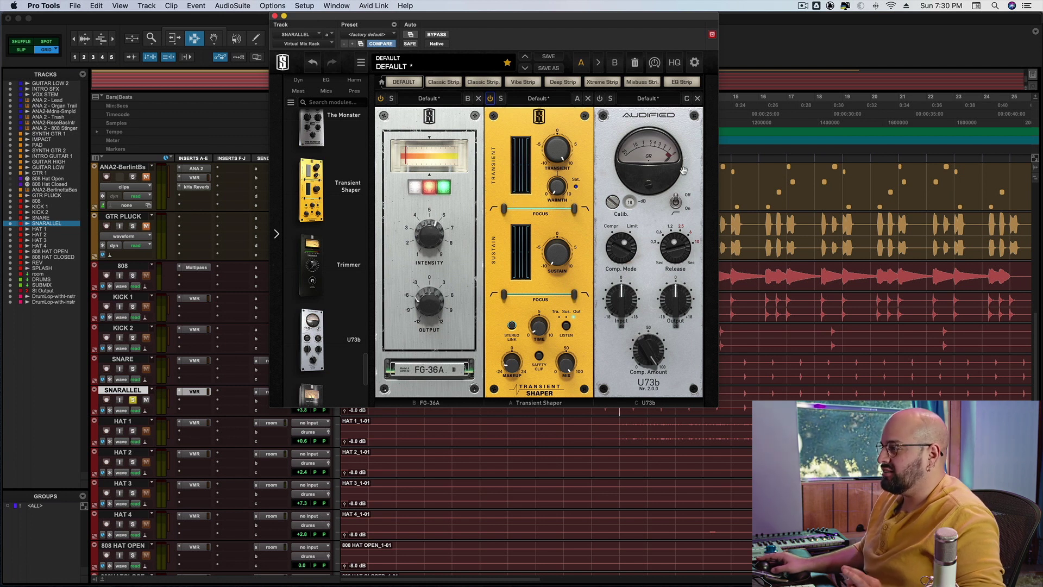
- Switch on the U73b compressor and set its Release to 0.3 s during playback
left_click(600, 99)
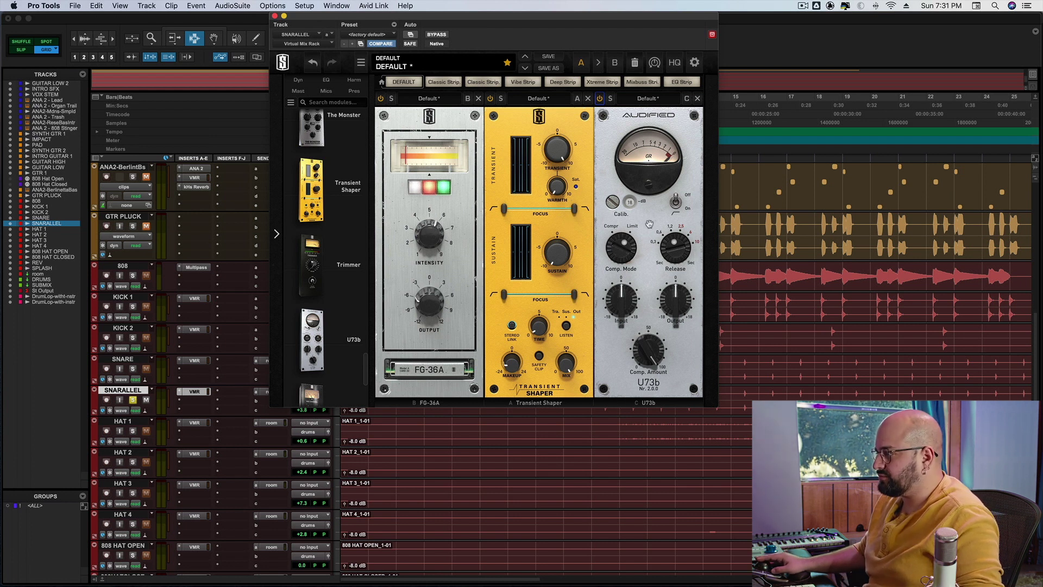
key("space")
left_click_drag(683, 256, 669, 269)
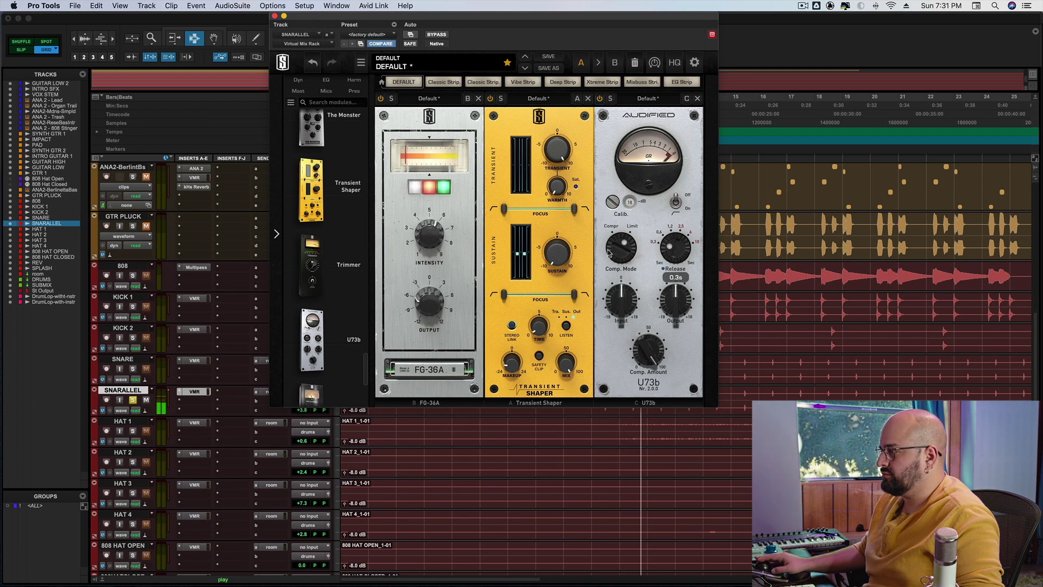
- Raise the U73b Input, lower its Output and set its calibration to 24 while playing back SNARALLEL, and stop
left_click_drag(623, 297, 671, 311)
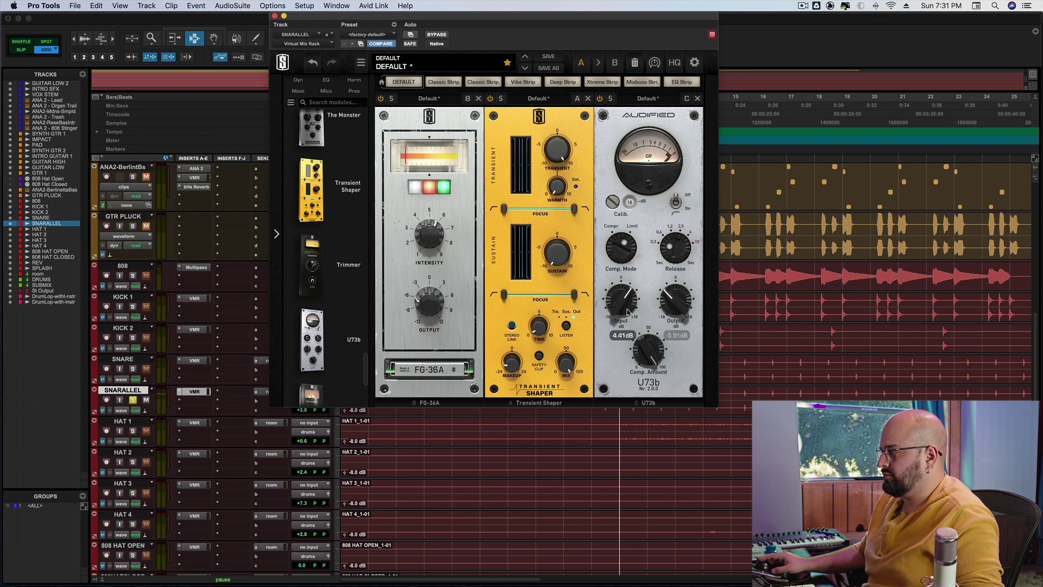
left_click_drag(629, 297, 628, 295)
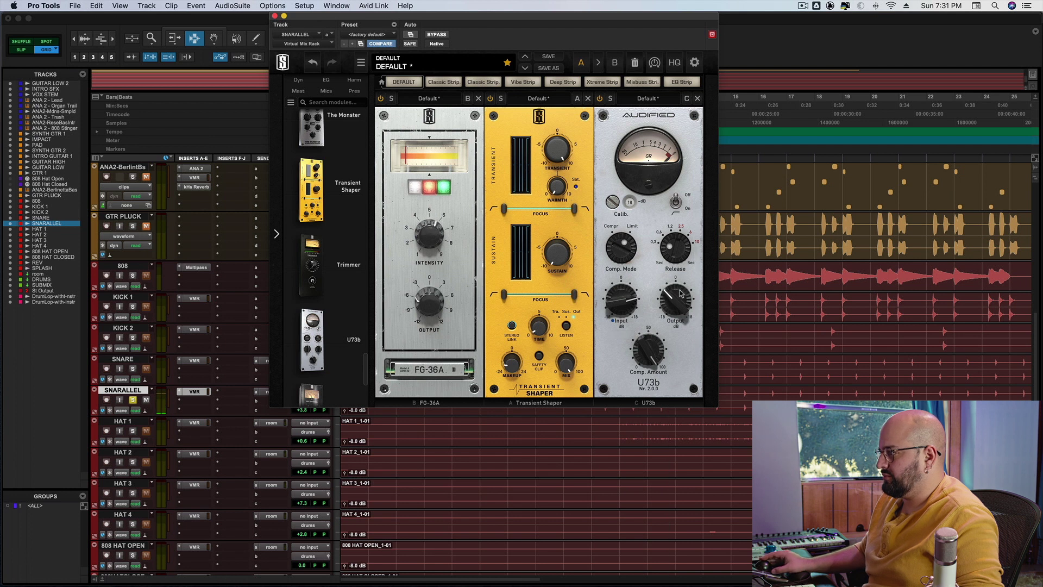
left_click_drag(681, 294, 678, 303)
key("space")
left_click_drag(612, 201, 606, 235)
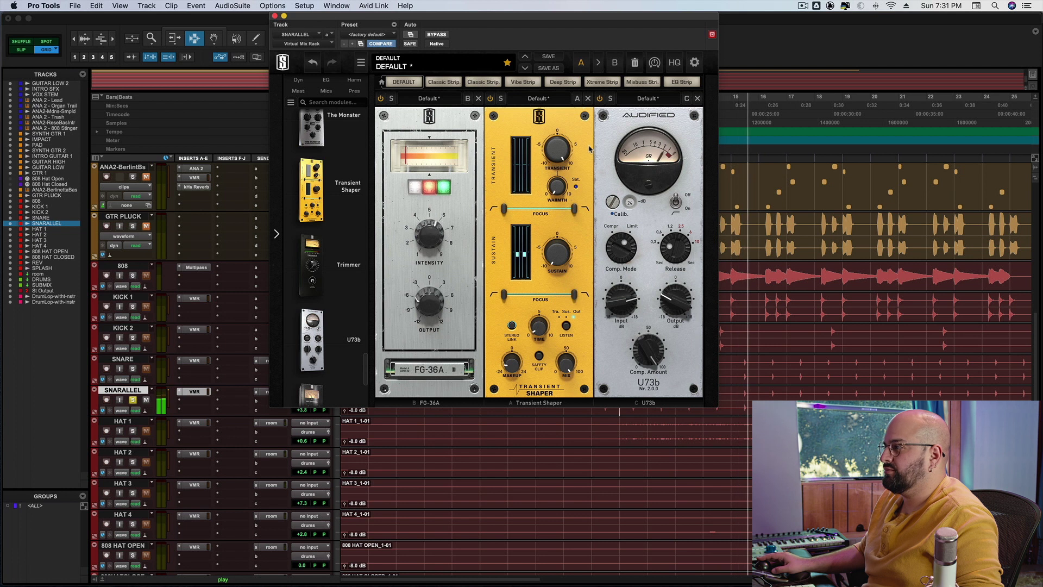
key("space")
- Compare SNARALLEL with the whole Virtual Mix Rack bypassed and active during playback, and close the plug-in window
left_click(443, 35)
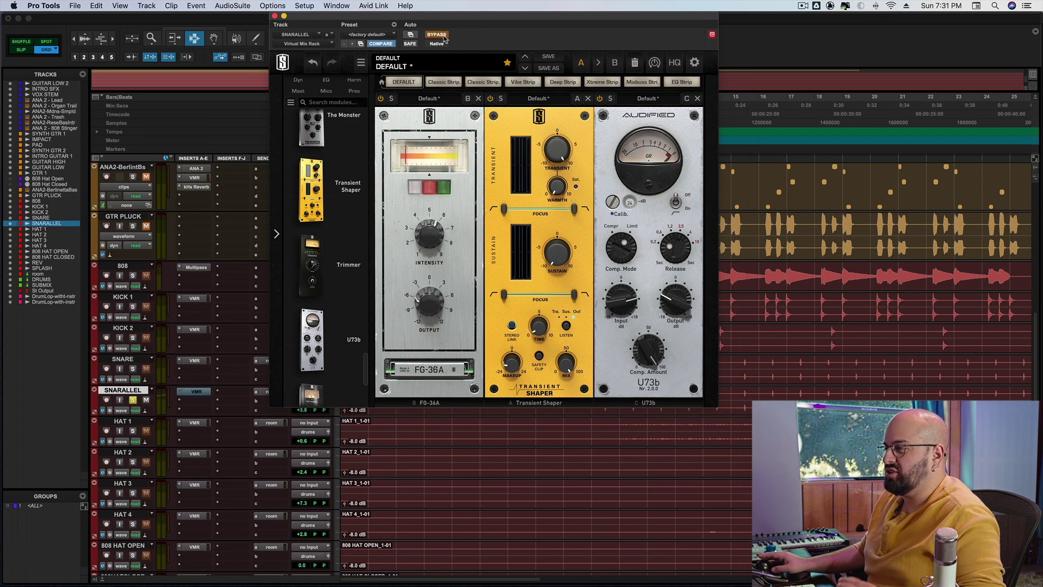
key("space")
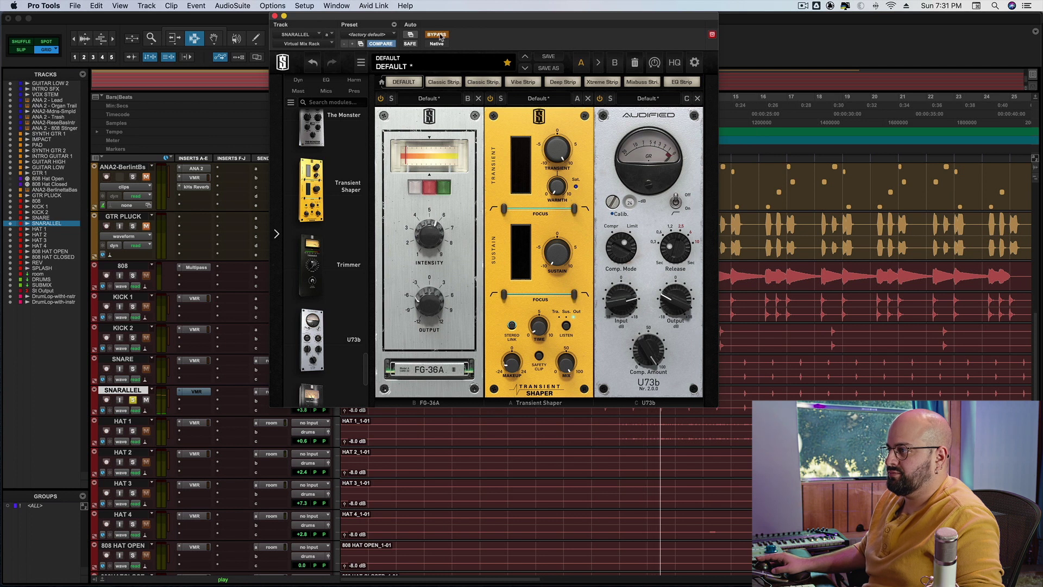
key("space")
key("space")
left_click(436, 34)
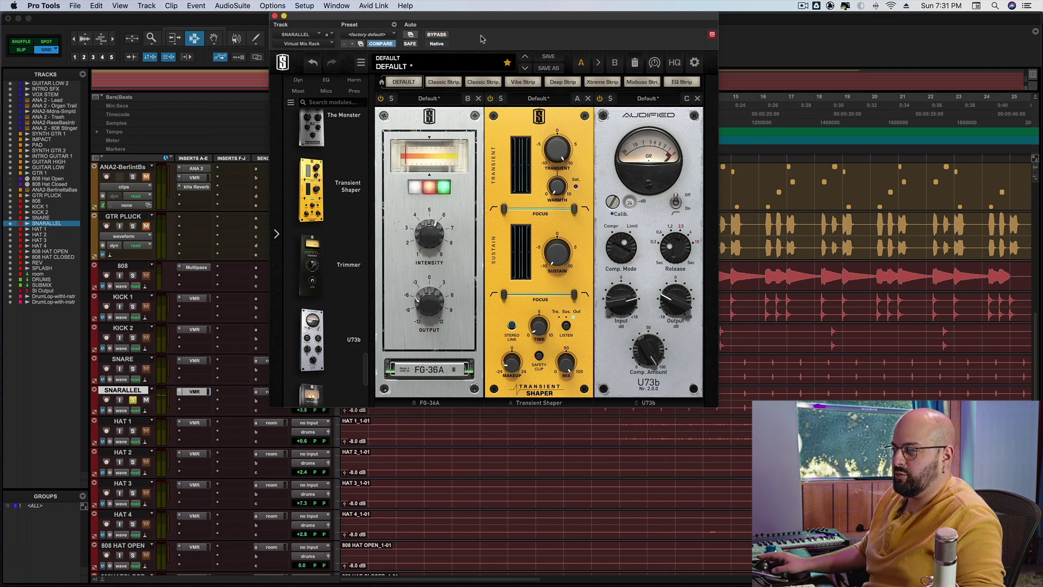
key("space")
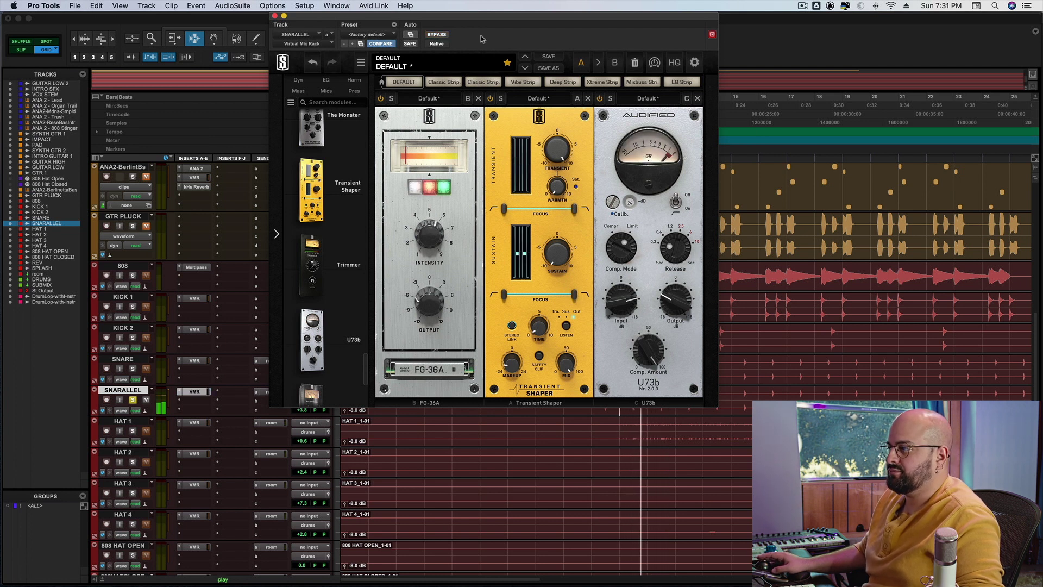
key("space")
left_click(274, 16)
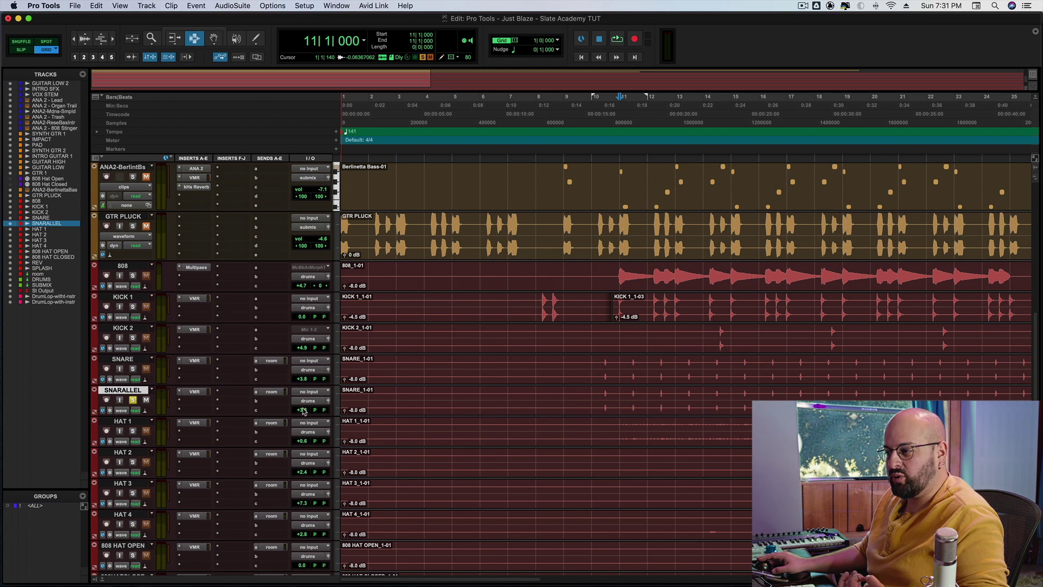
- Clear the SNARALLEL solo and balance the snares during playback, with SNARALLEL at 0.0 dB and SNARE at +2.5 dB
left_click_drag(298, 412, 299, 432)
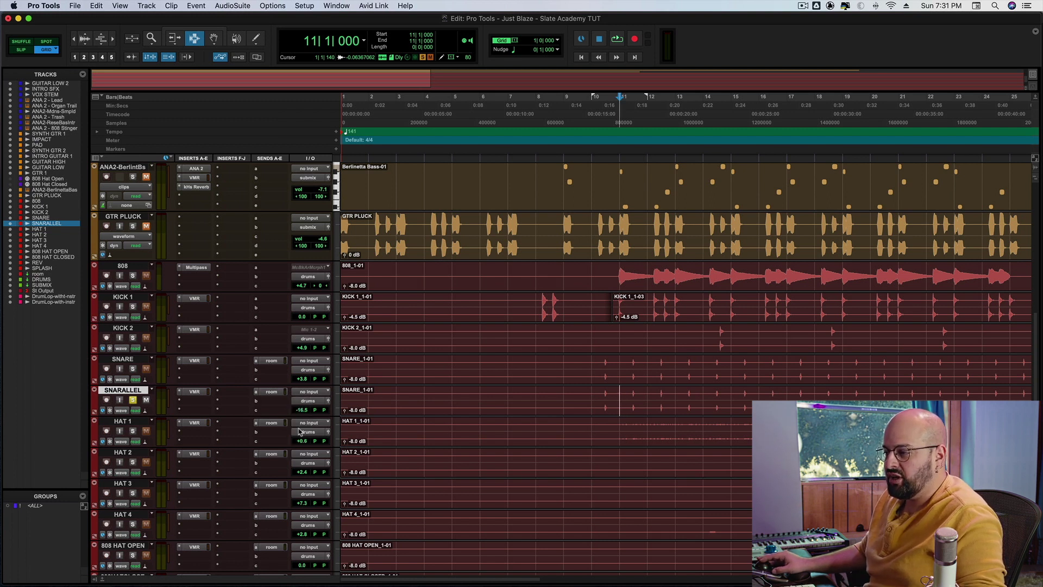
left_click(132, 369, "alt")
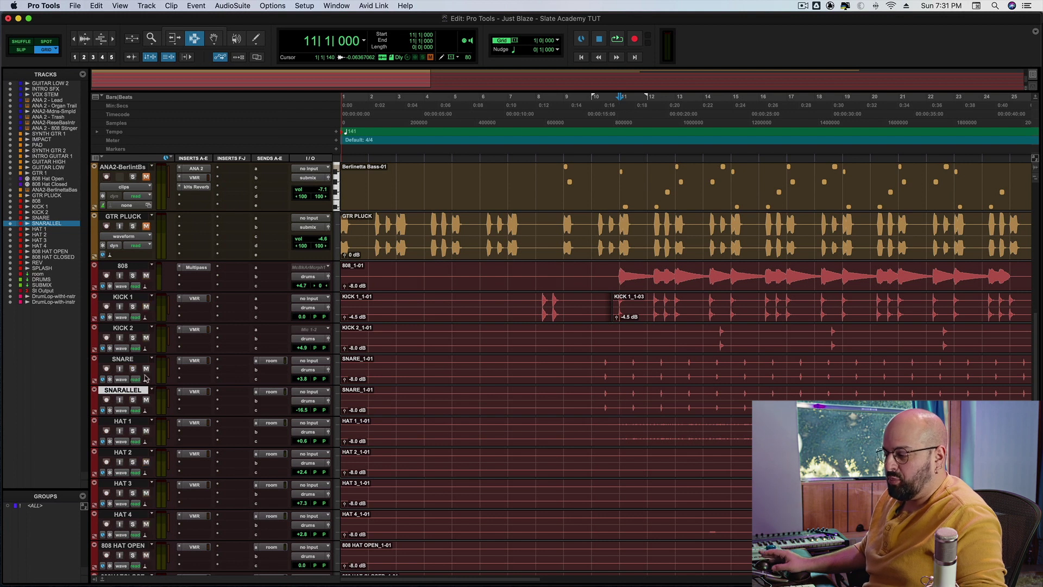
left_click_drag(298, 409, 299, 413)
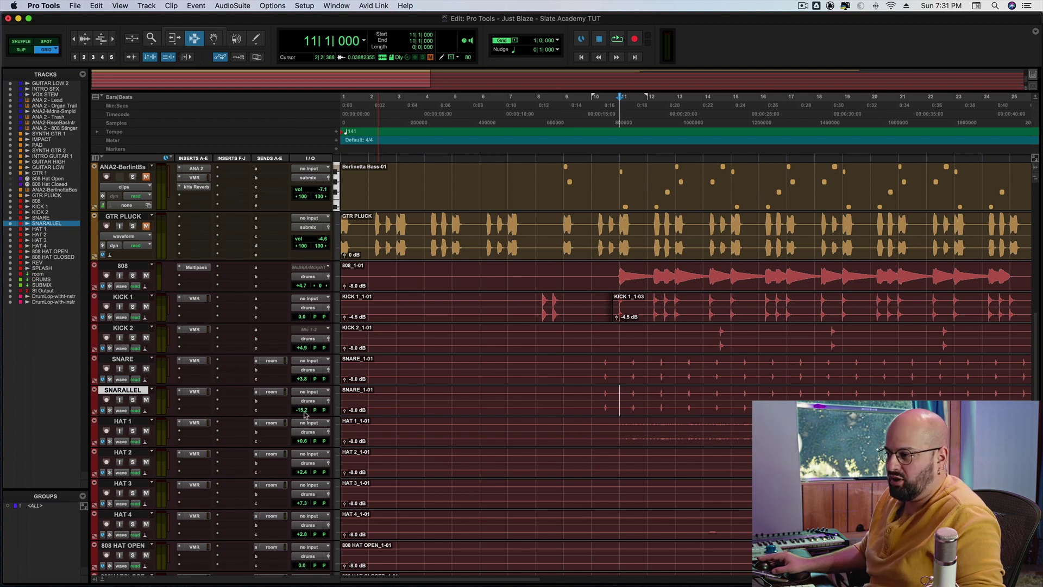
left_click(303, 411)
left_click_drag(304, 414, 300, 380)
key("space")
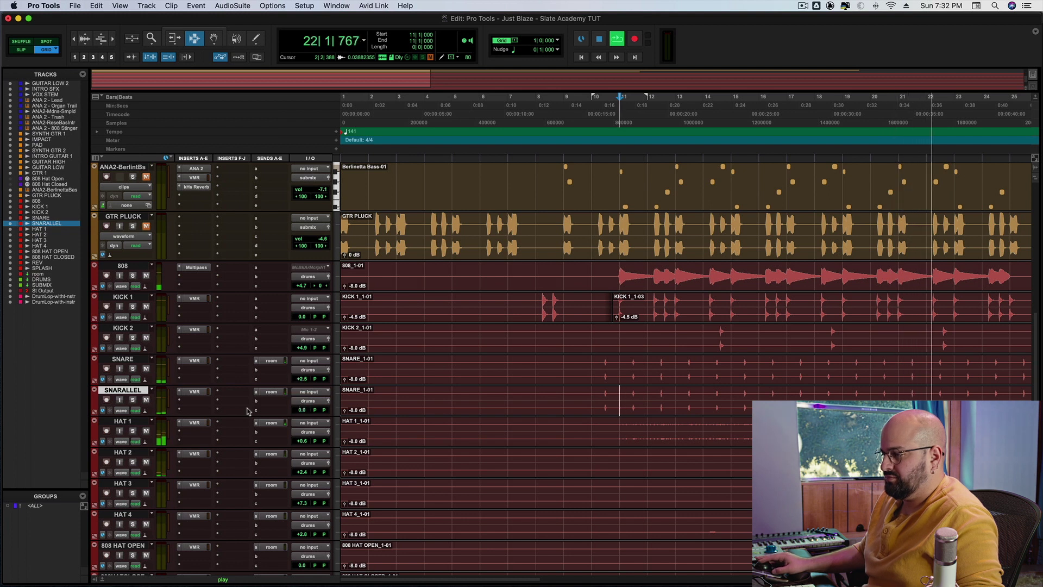
- Compare the drum mix with SNARALLEL muted and unmuted, and listen to the full beat from bar 11
left_click(145, 400)
key("space")
key("space")
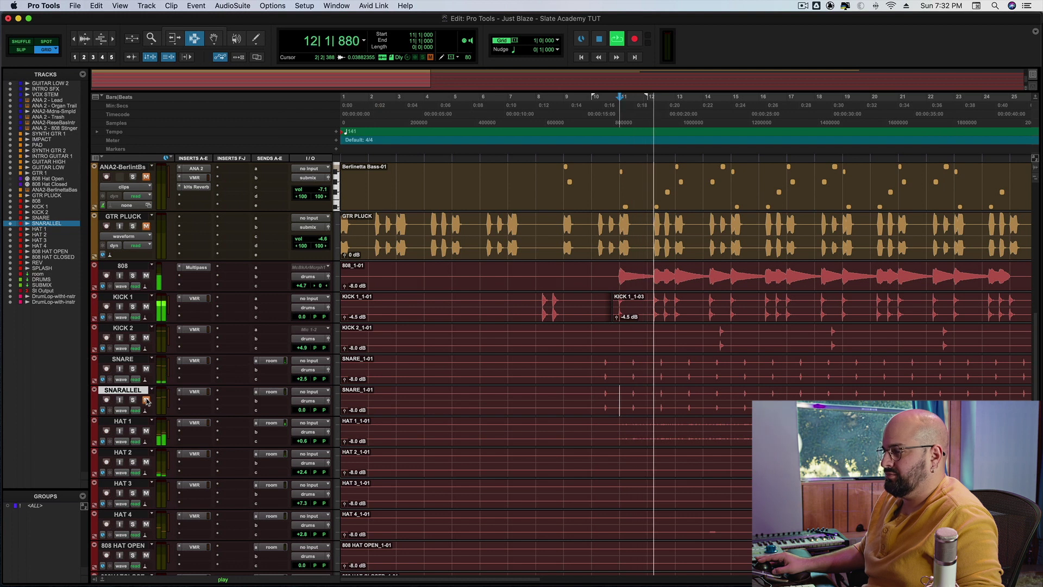
left_click(145, 399)
key("space")
key("space")
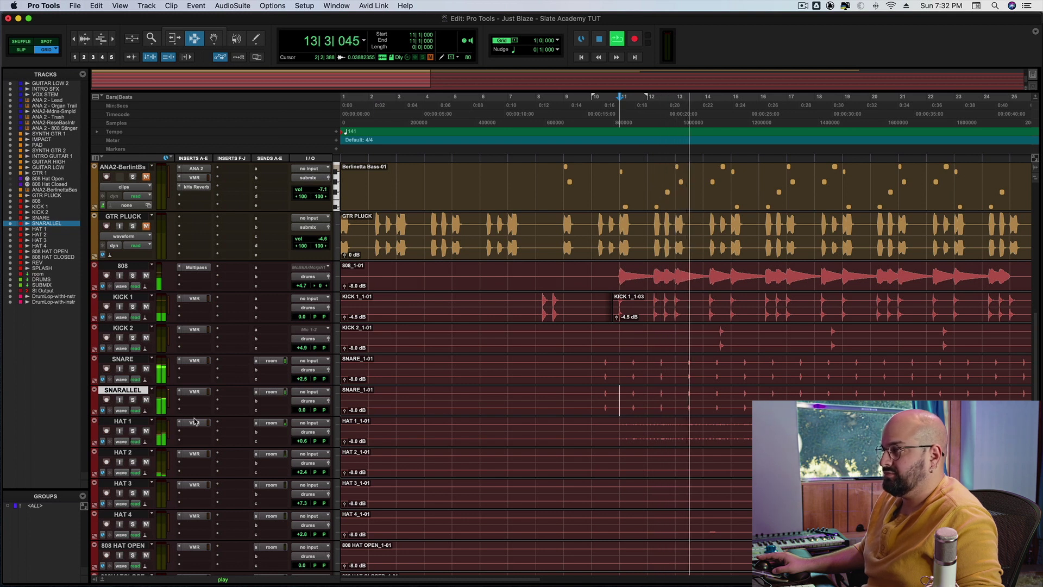
key("space")
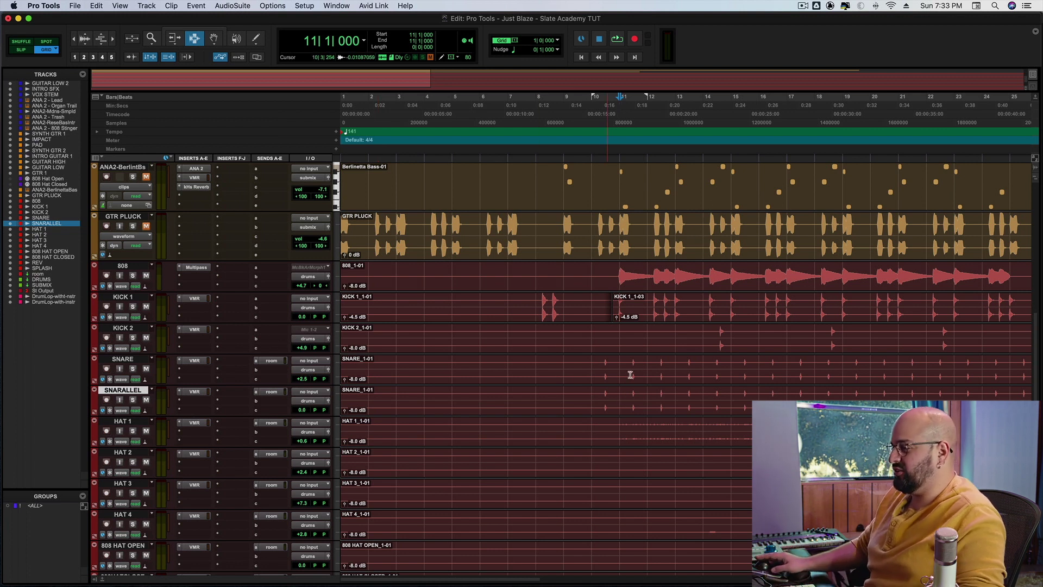
key("space")
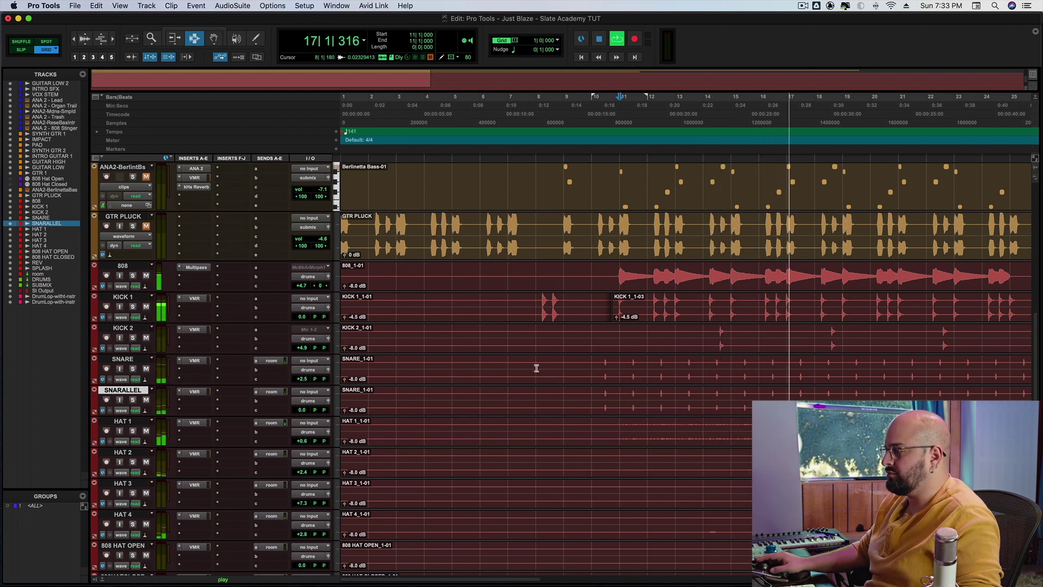
key("space")
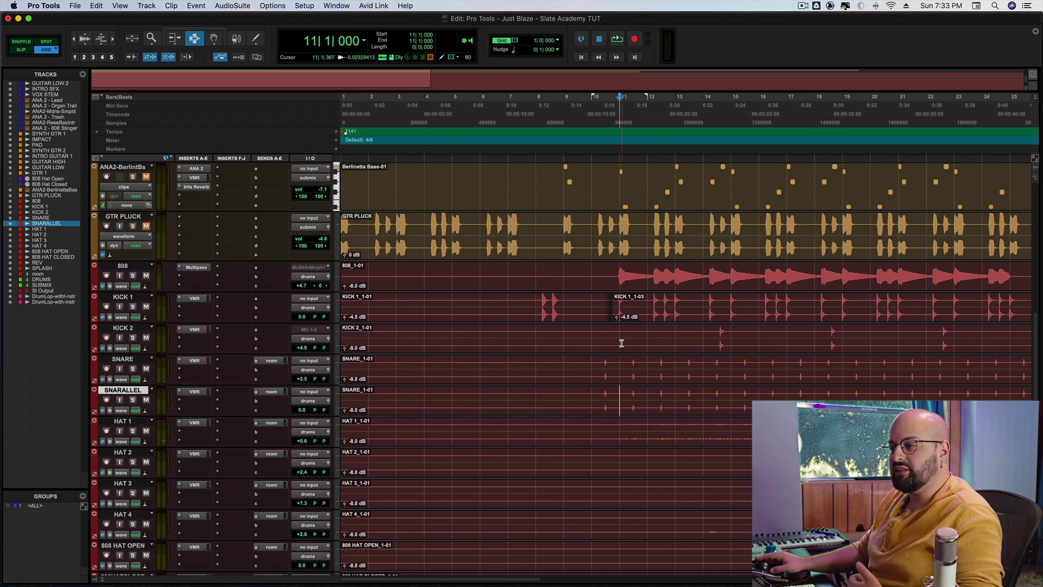
- Solo the KICK 1 track and listen to it from bar 11
left_click(132, 307)
key("space")
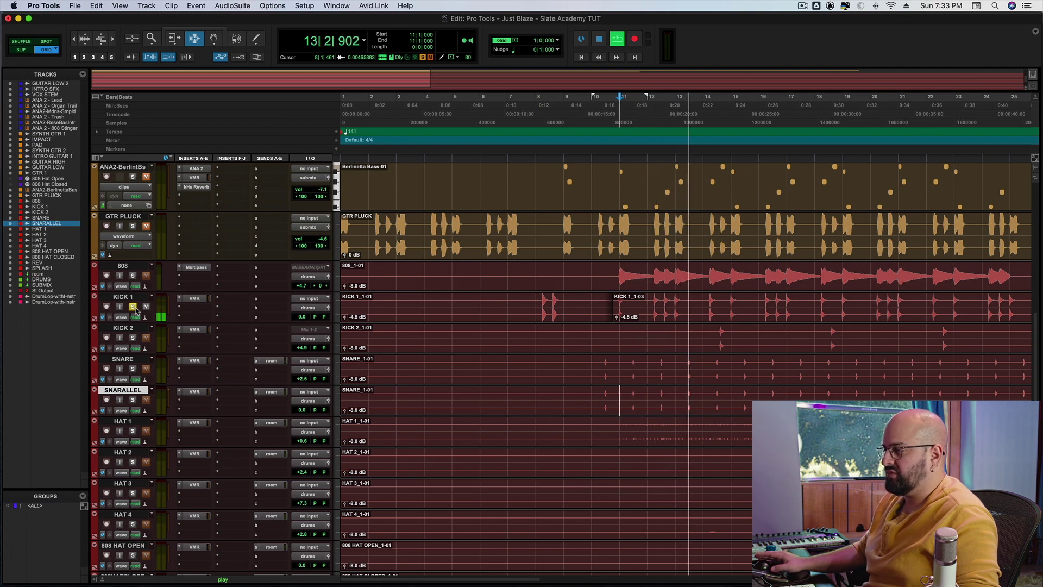
key("space")
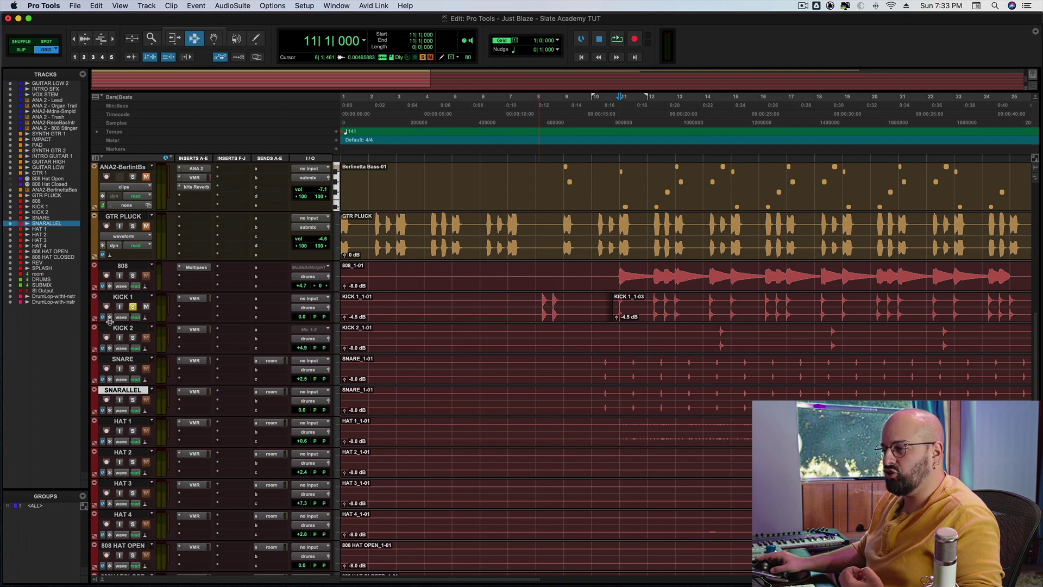
- Enlarge the KICK 1 track height, switch to Slip mode and magnify the waveform of the kick hit after bar 12
left_click_drag(109, 324, 108, 401)
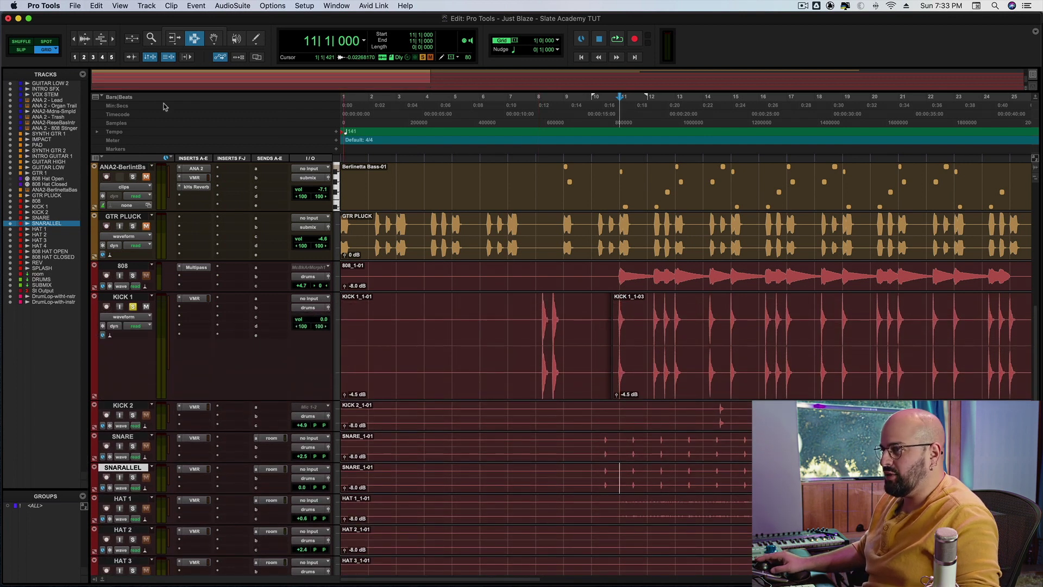
left_click(20, 49)
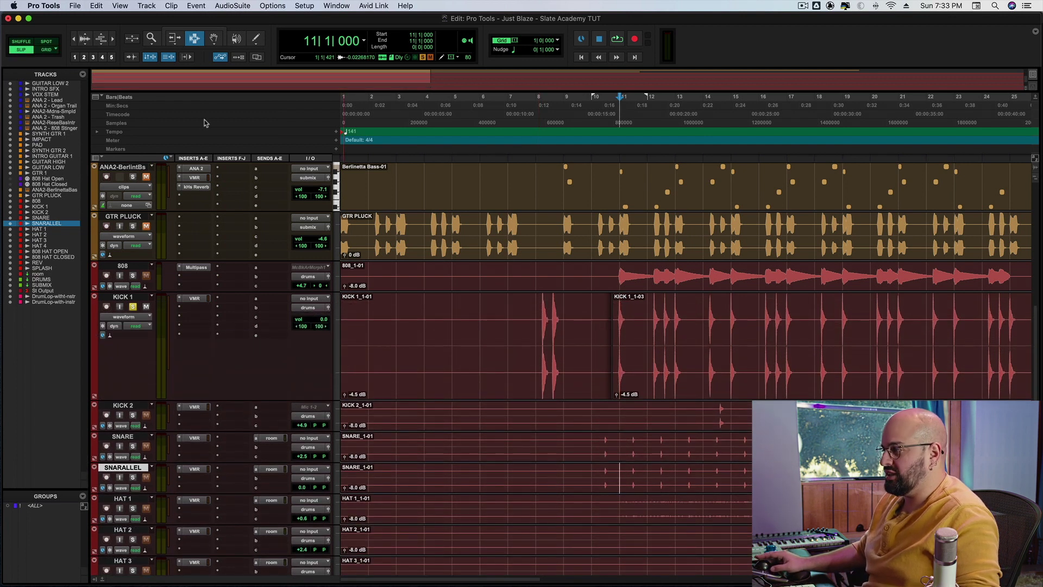
left_click(653, 314)
key("super+bracketright")
key("super+bracketright")
key("super+bracketright")
key("super+bracketright")
key("super+bracketright")
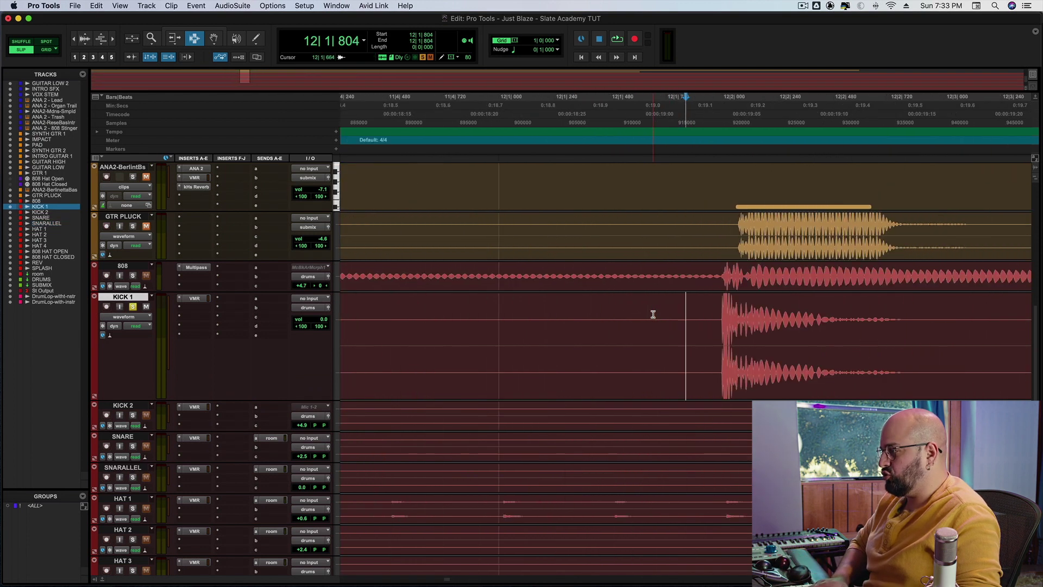
- Examine the KICK 1 hit near bar 12 at reduced waveform height, selecting its attack and its decaying tail
left_click_drag(714, 310, 735, 314)
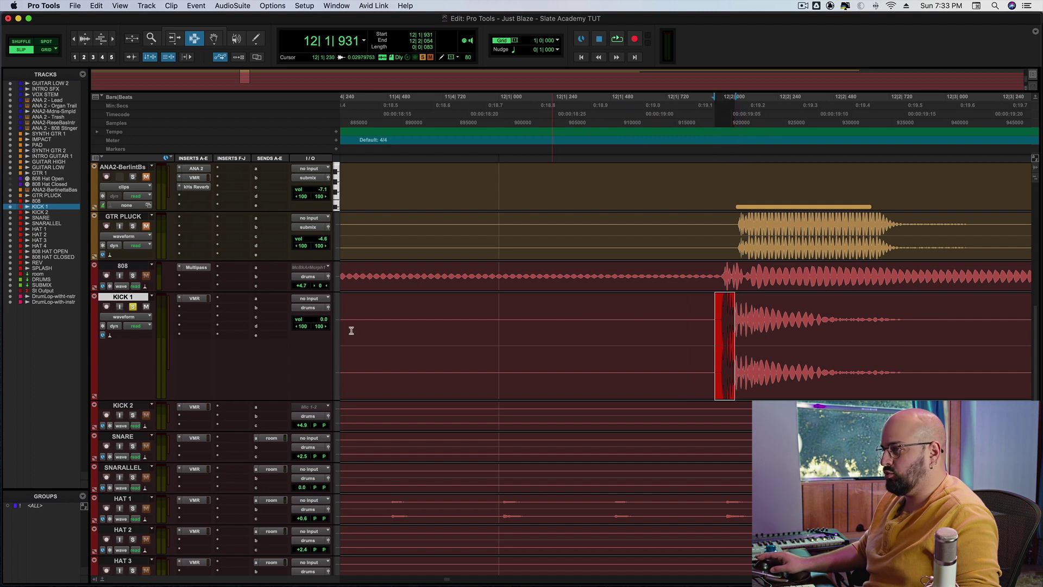
left_click(90, 43)
left_click(90, 44)
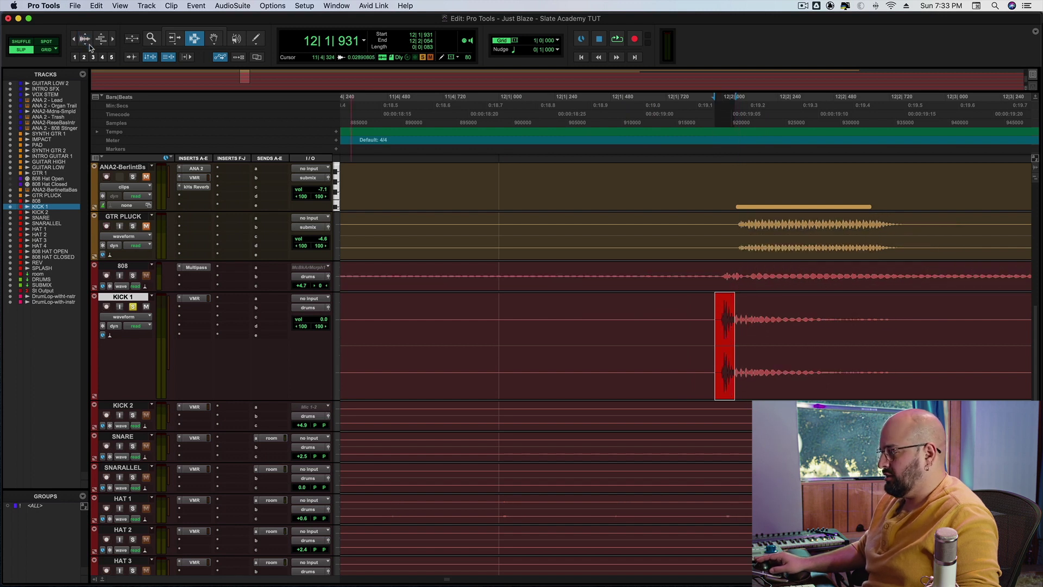
left_click_drag(720, 315, 895, 334)
left_click(720, 327)
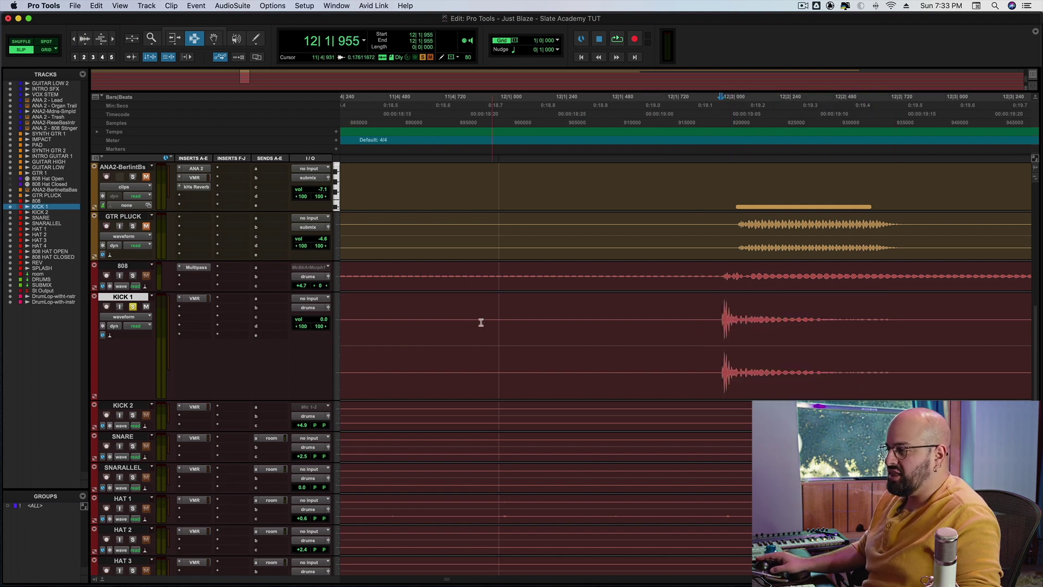
left_click_drag(735, 326, 903, 330)
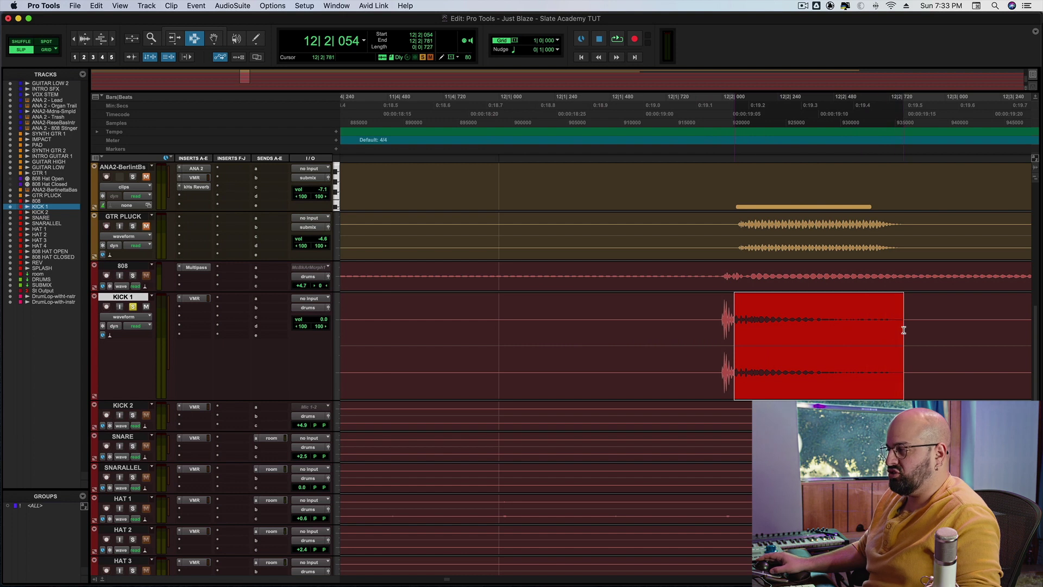
left_click(689, 328)
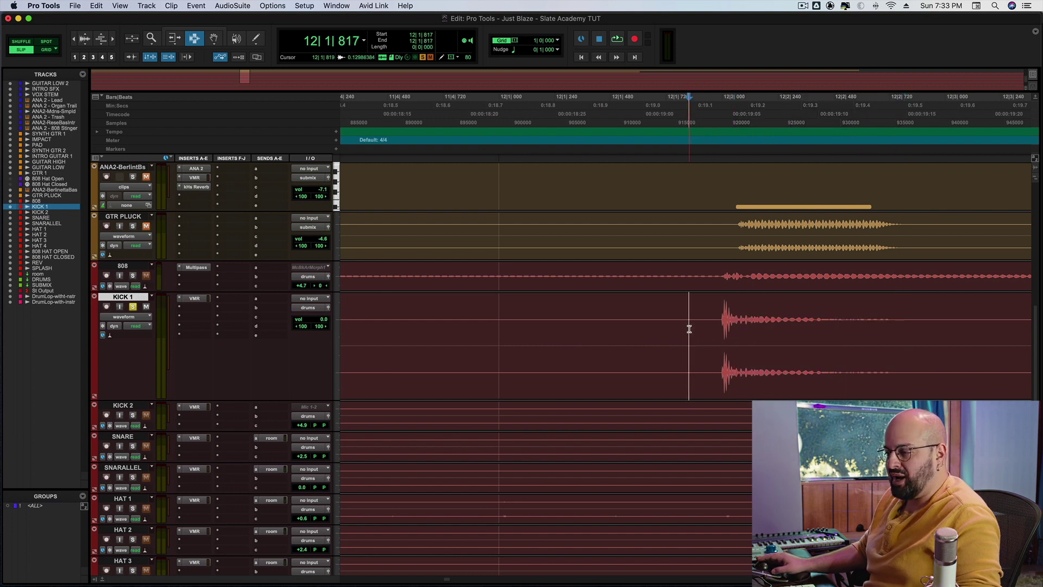
left_click(722, 329)
left_click(718, 332)
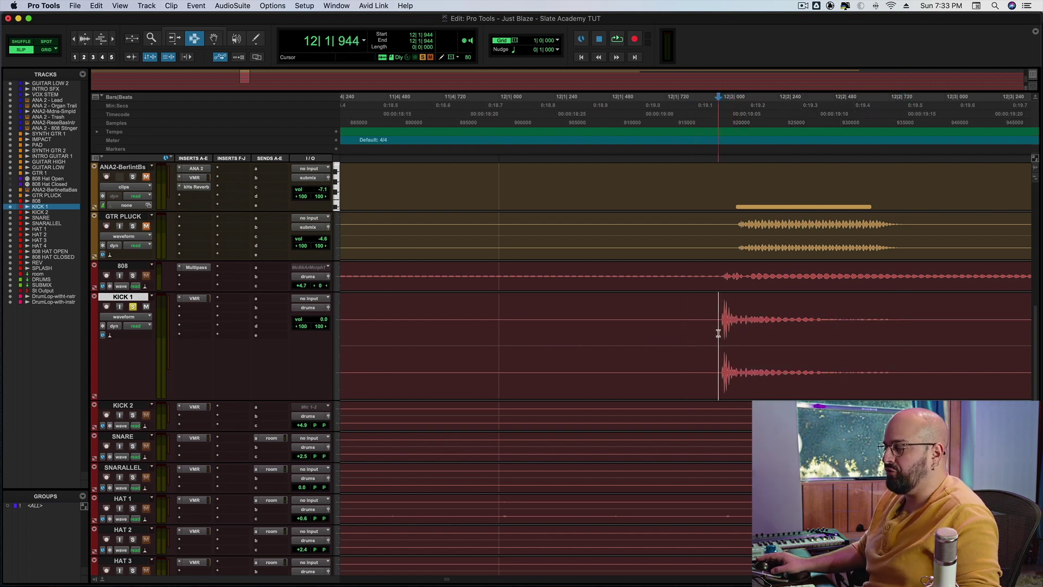
scroll(706, 337, "down", 3)
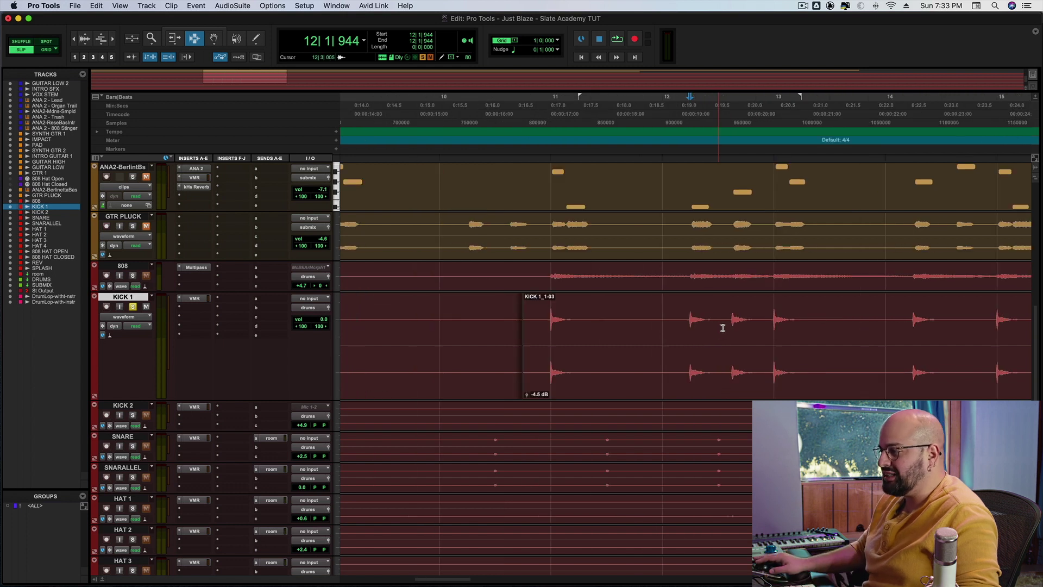
left_click(683, 332)
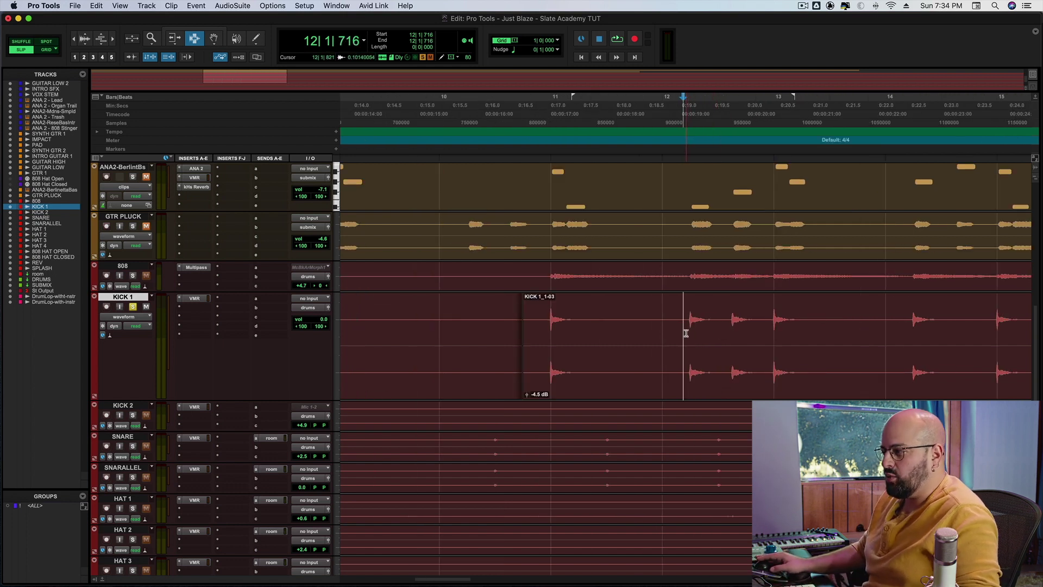
- Open the Virtual Mix Rack on KICK 1 and load a Transient Shaper into its first slot
left_click(195, 298)
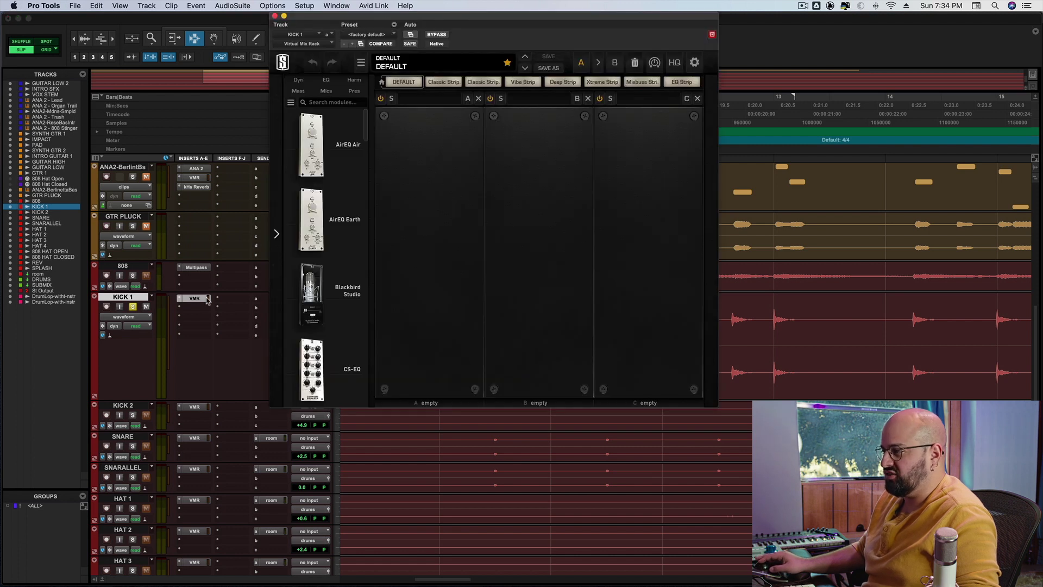
scroll(325, 167, "down", 15)
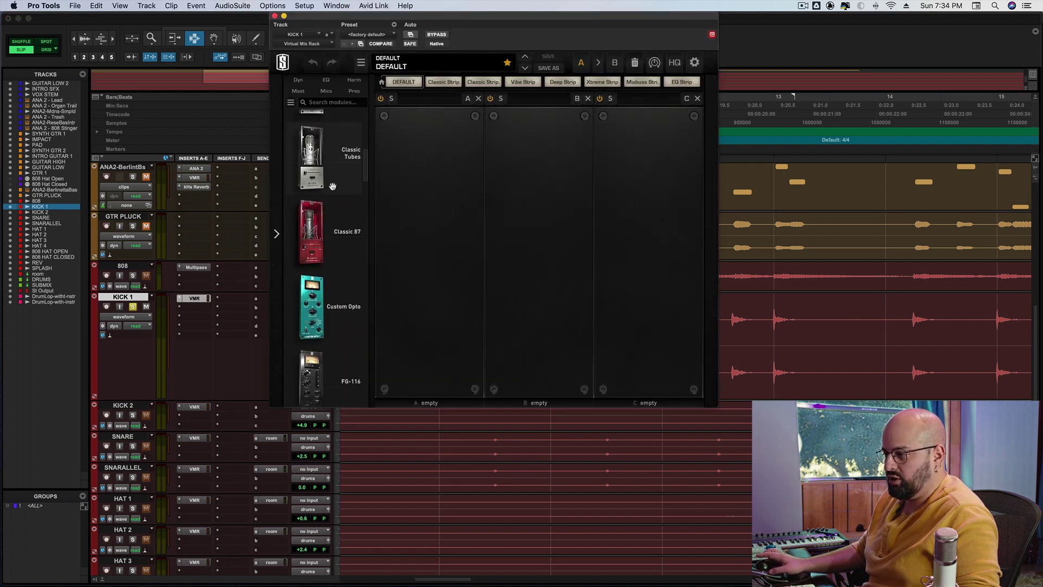
scroll(333, 193, "down", 10)
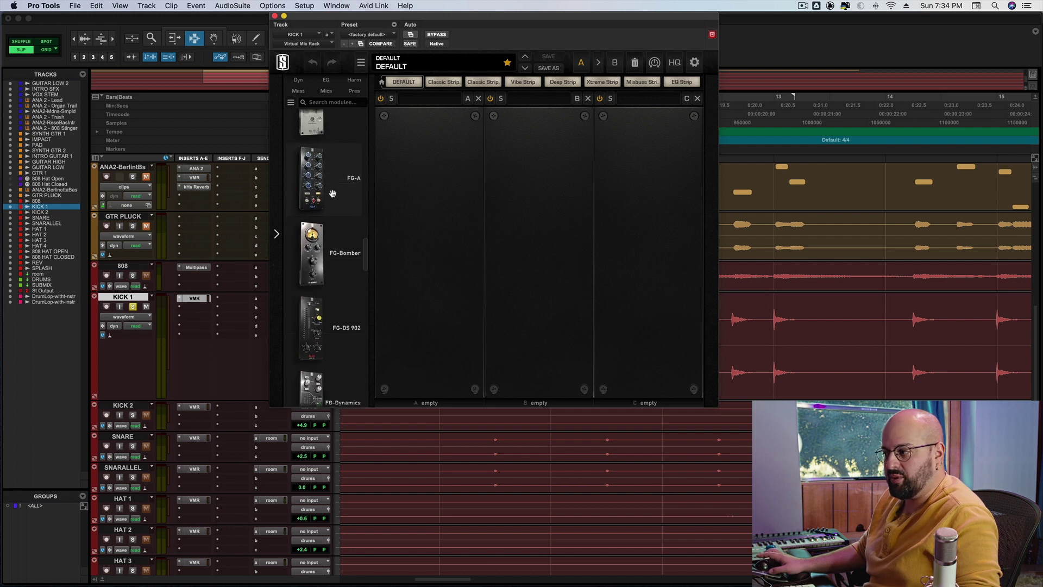
scroll(332, 193, "down", 15)
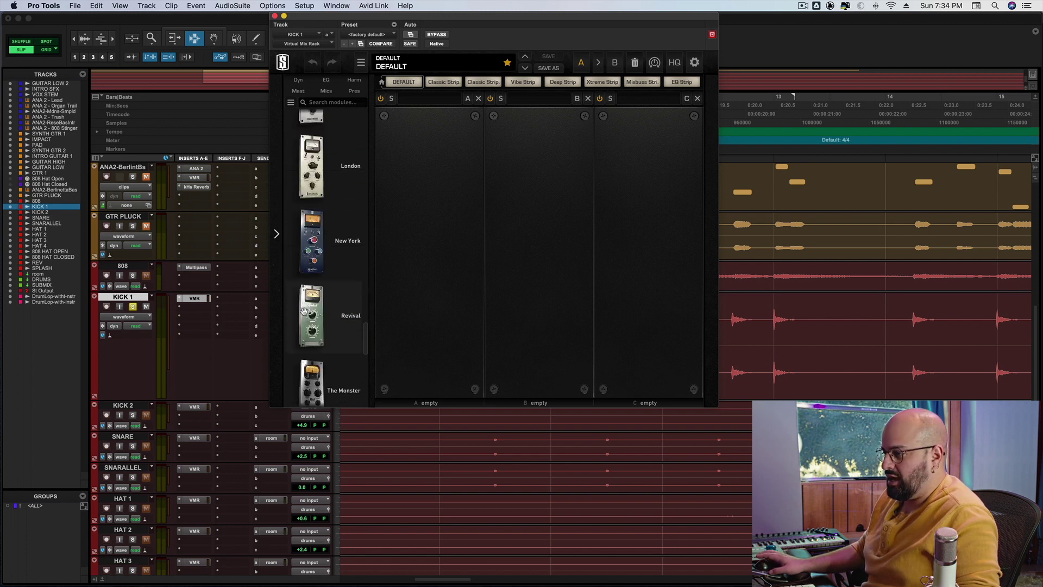
left_click_drag(304, 312, 419, 270)
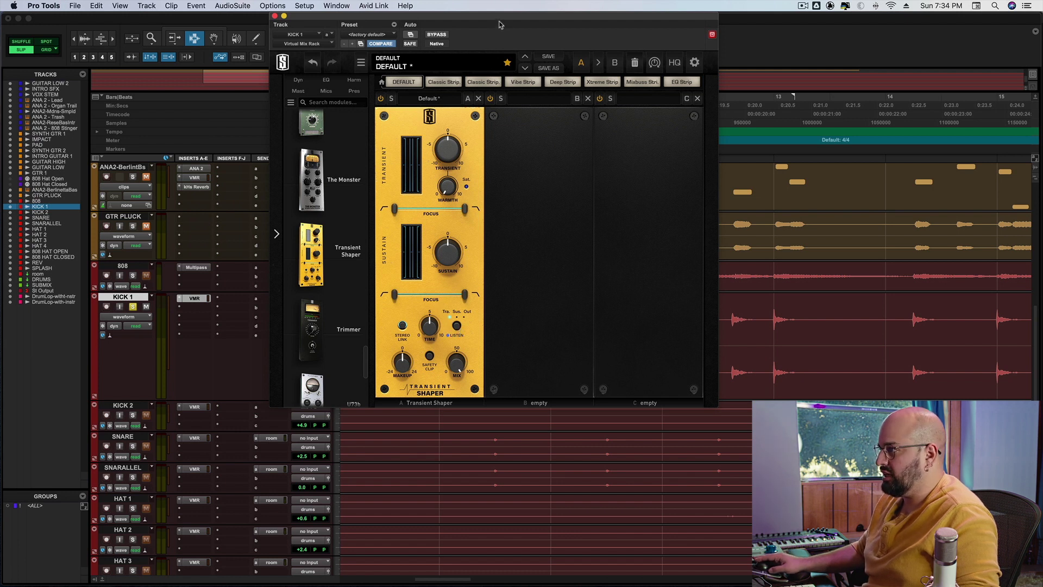
- Lower the Transient Shaper's Time to about 2 while auditioning the transient of KICK 1
key("space")
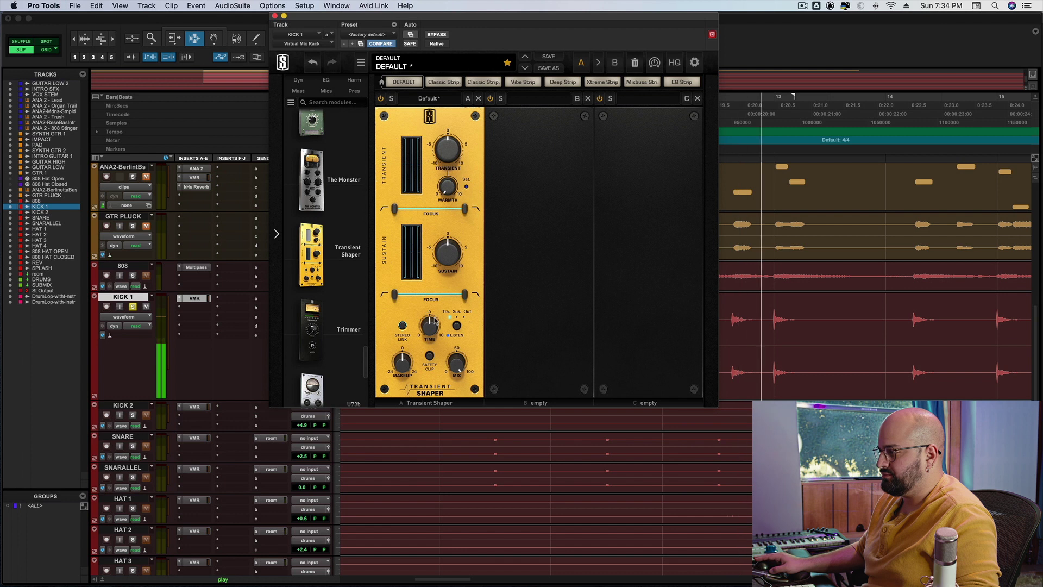
mouse_move(436, 321)
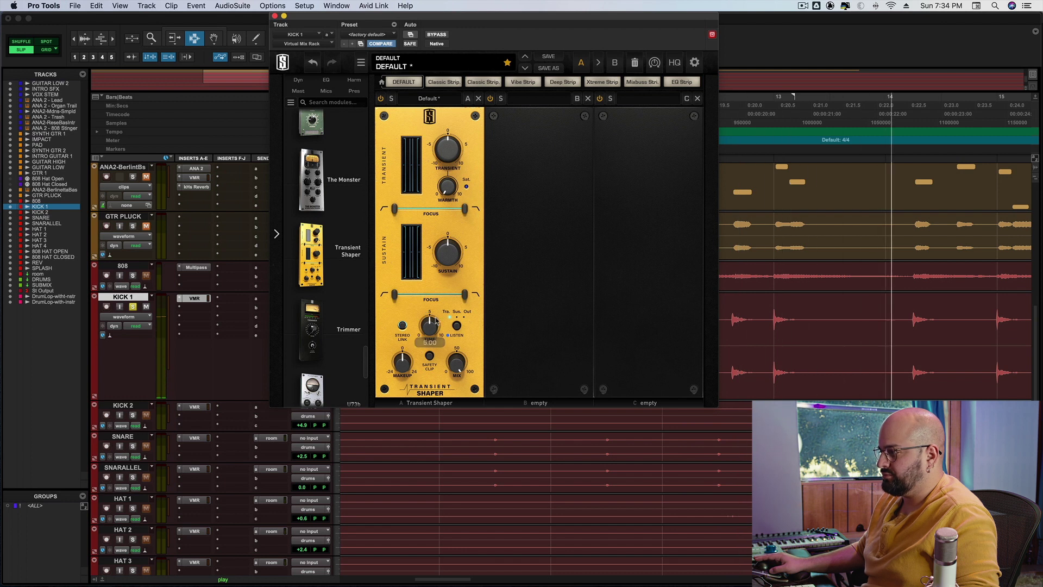
left_click_drag(436, 321, 435, 339)
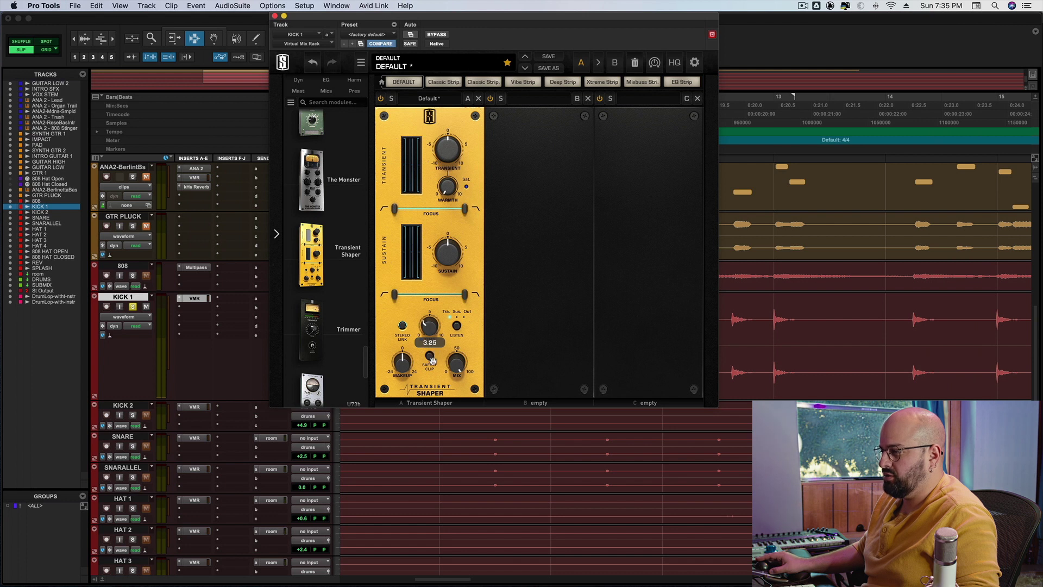
key("space")
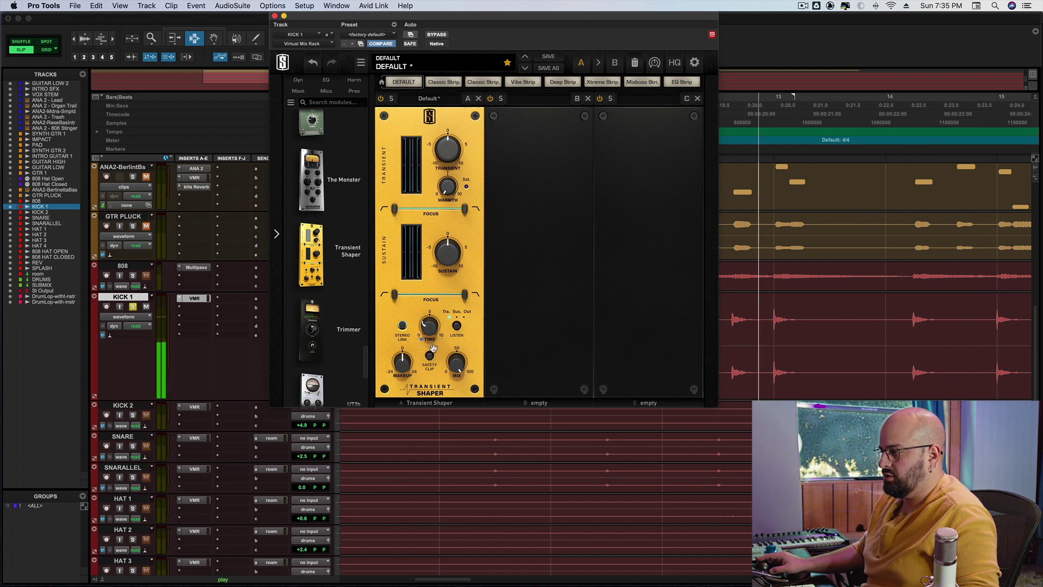
key("space")
mouse_move(430, 338)
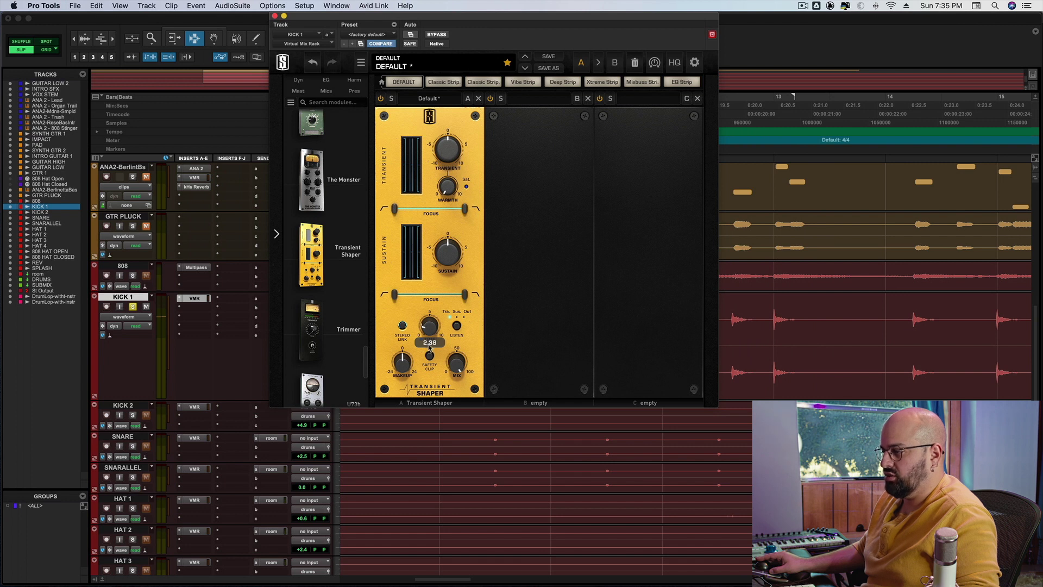
key("space")
scroll(432, 335, "down", 2)
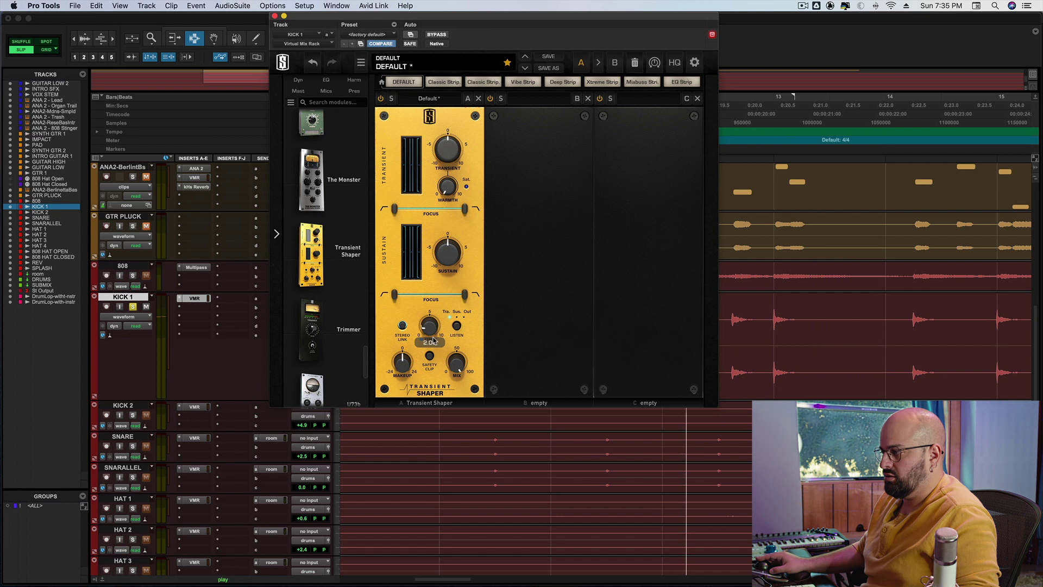
scroll(433, 336, "down", 3)
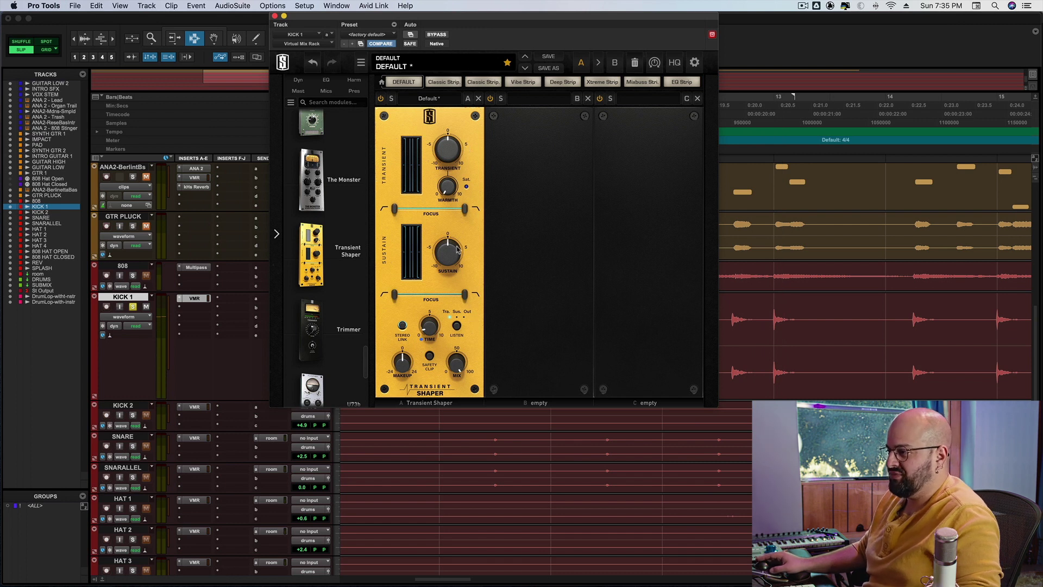
- Switch the Transient Shaper's Listen mode to Out and reduce Transient to about -3 during playback
left_click(456, 326)
mouse_move(453, 149)
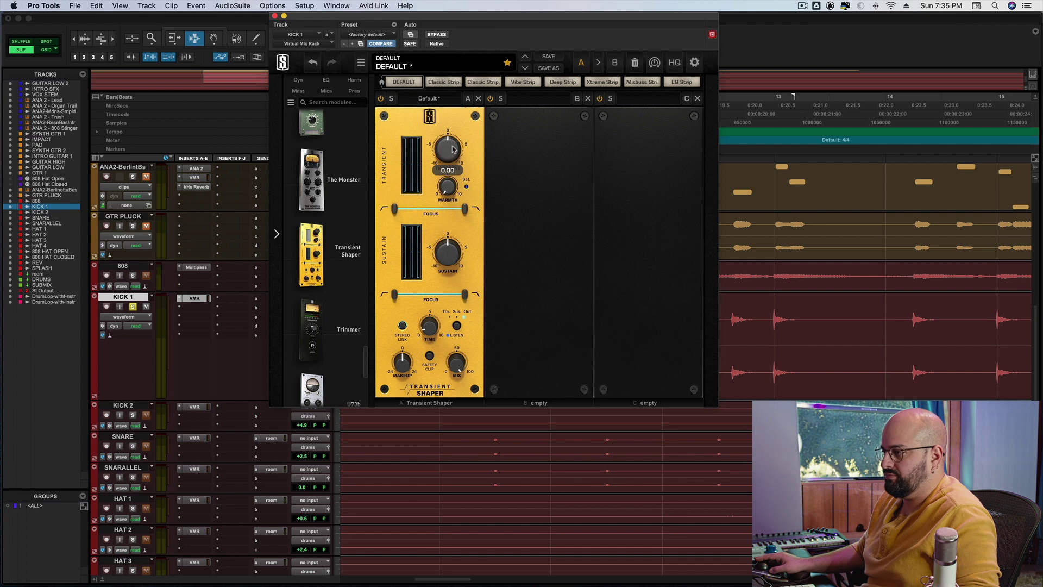
key("space")
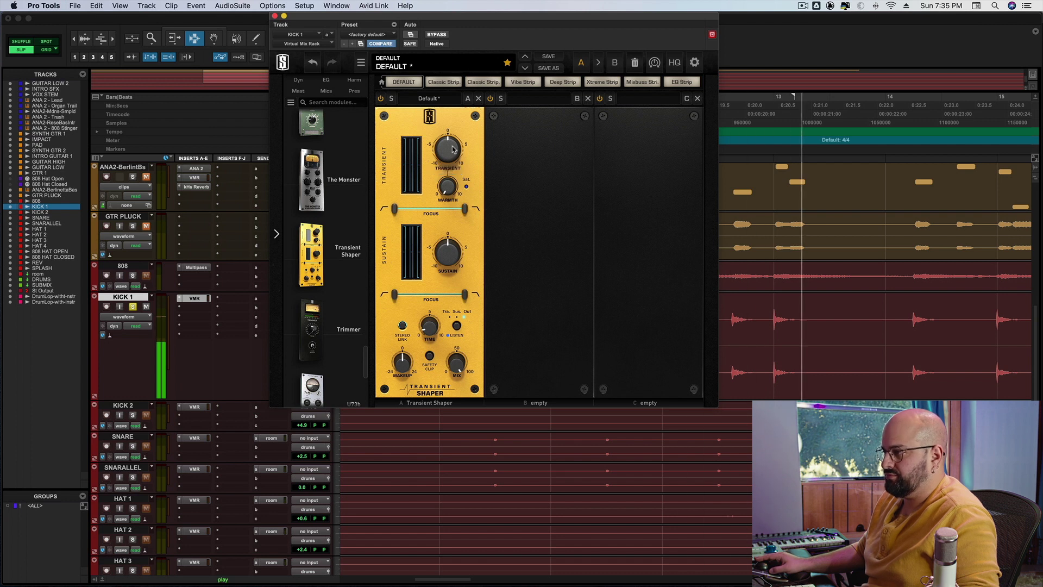
left_click_drag(452, 149, 453, 170)
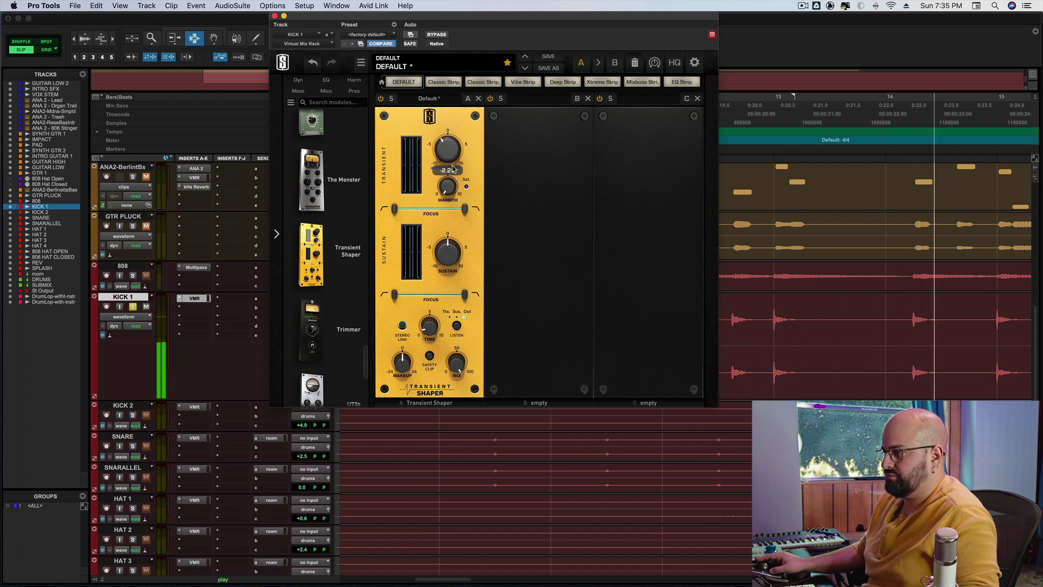
left_click_drag(453, 157, 454, 162)
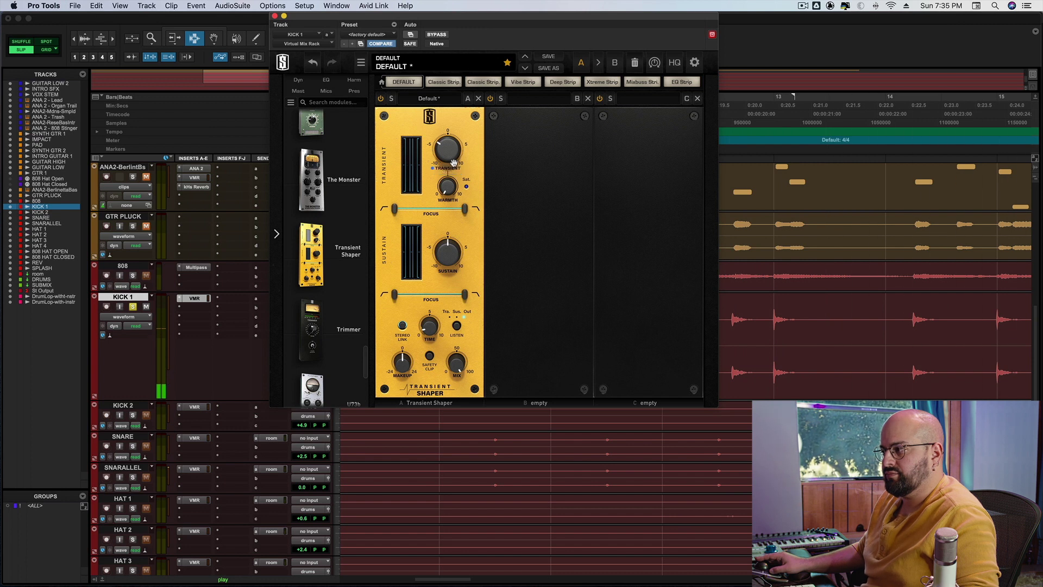
- Set the Transient Shaper's Warmth to 2.38 while playing KICK 1
mouse_move(449, 188)
left_click_drag(449, 189, 450, 185)
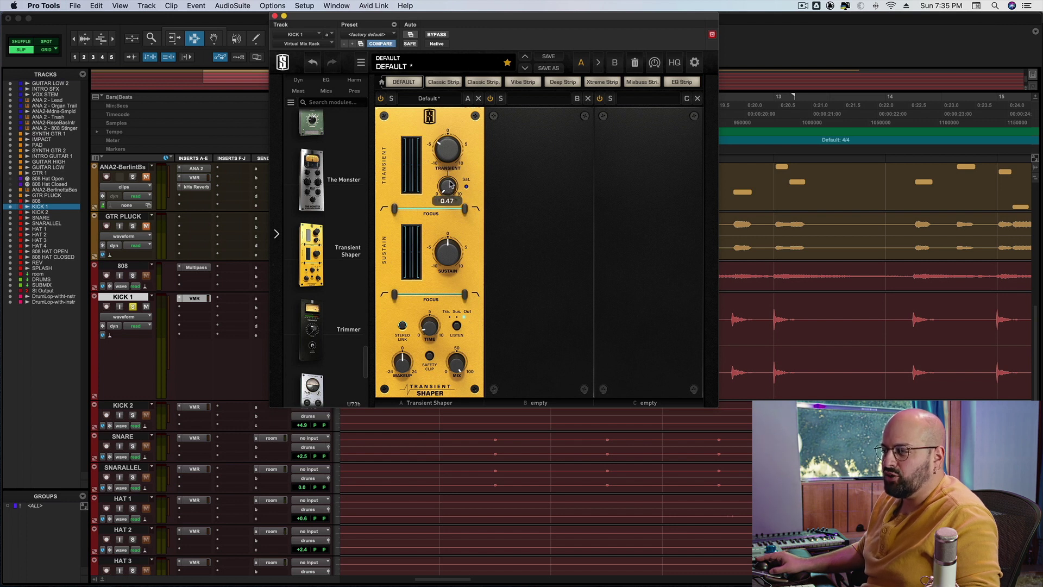
key("space")
mouse_move(449, 193)
left_mouse_down()
mouse_move(459, 175)
mouse_move(456, 185)
left_mouse_up()
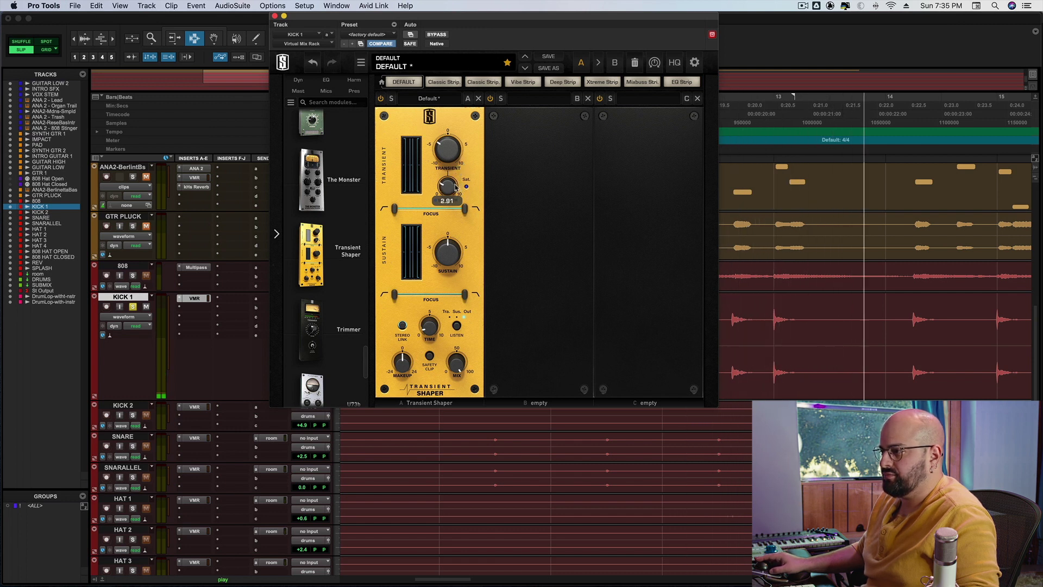
left_click_drag(455, 186, 463, 194)
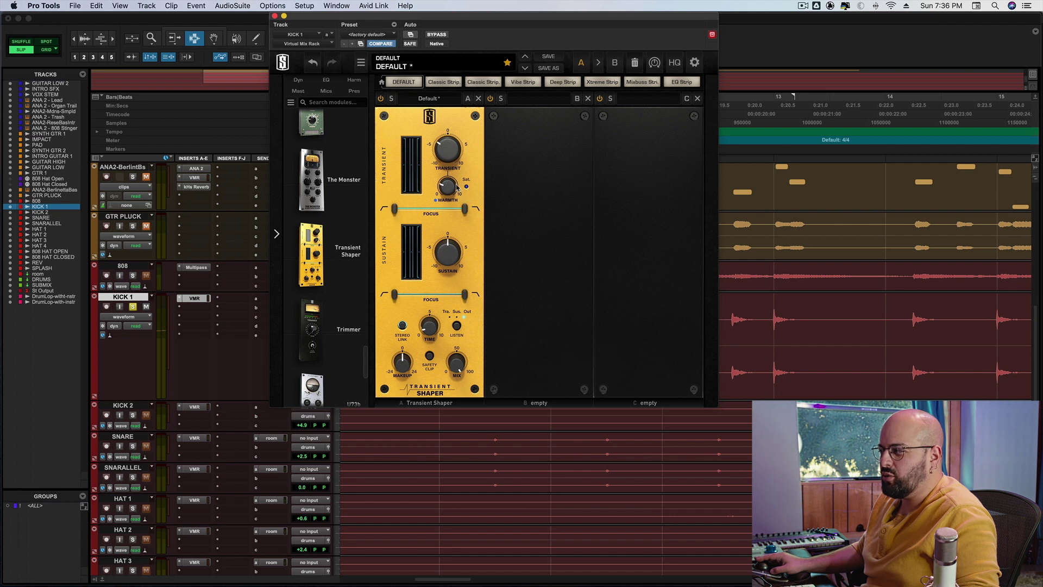
mouse_move(446, 191)
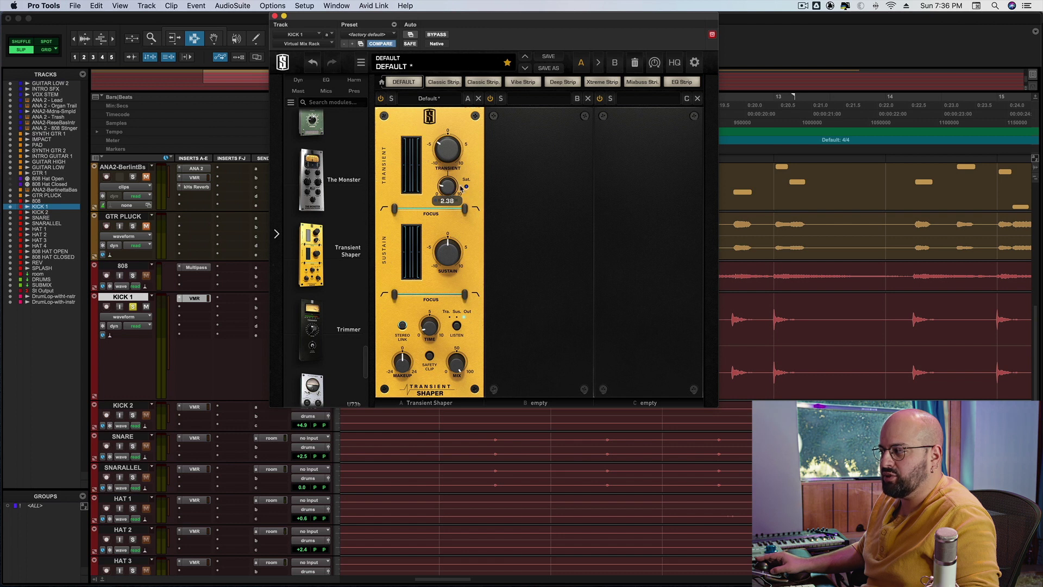
- Audition the softened kick and raise the Transient Shaper's Makeup gain to 4.80 dB
key("space")
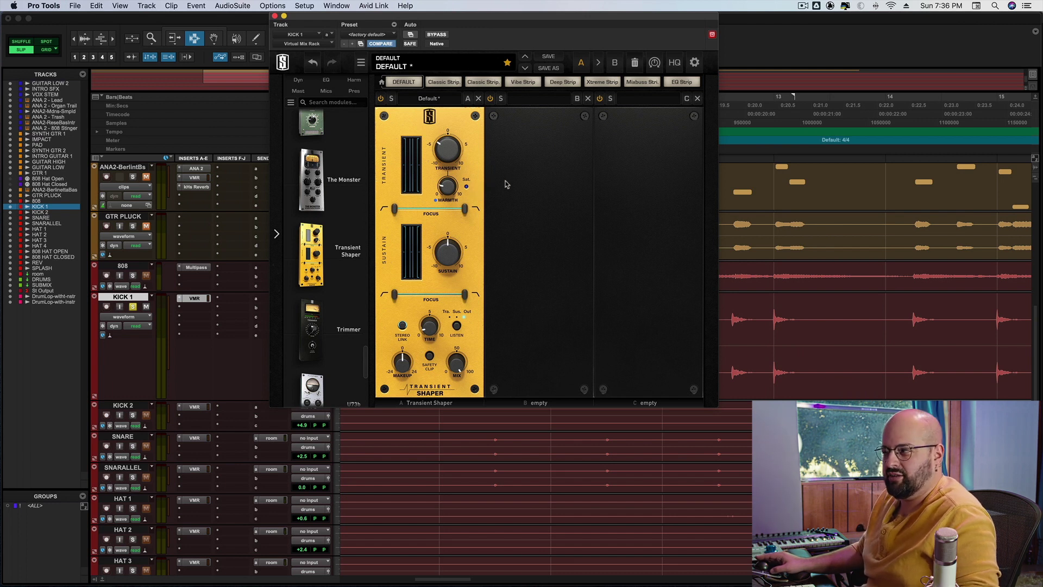
key("space")
mouse_move(434, 322)
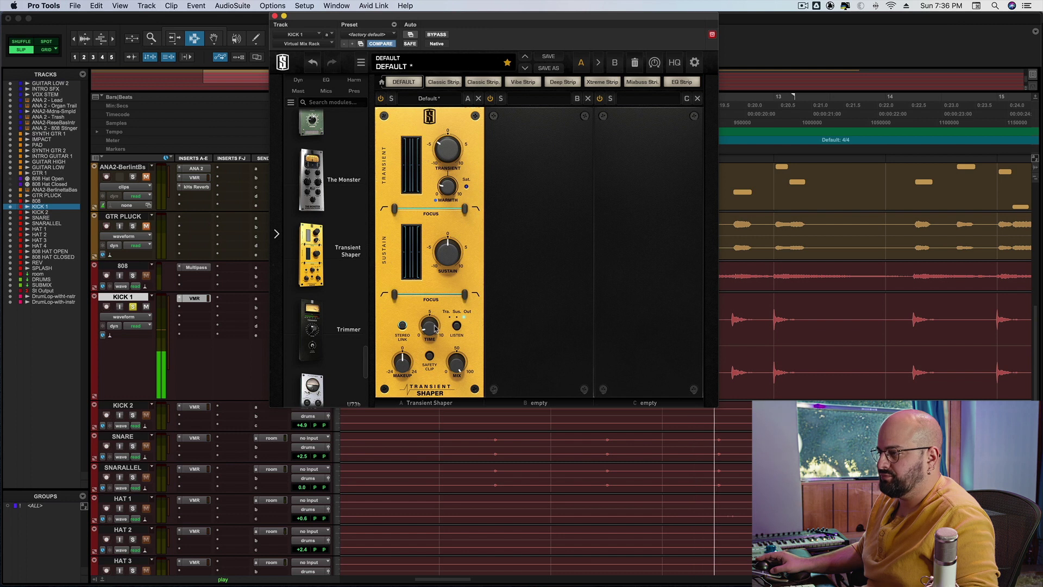
key("space")
mouse_move(453, 156)
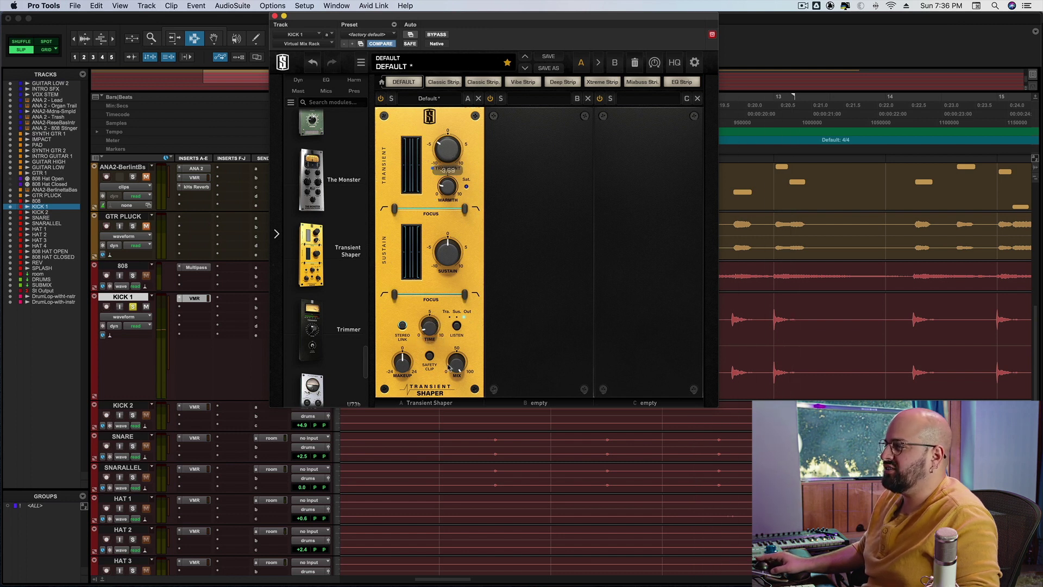
mouse_move(405, 358)
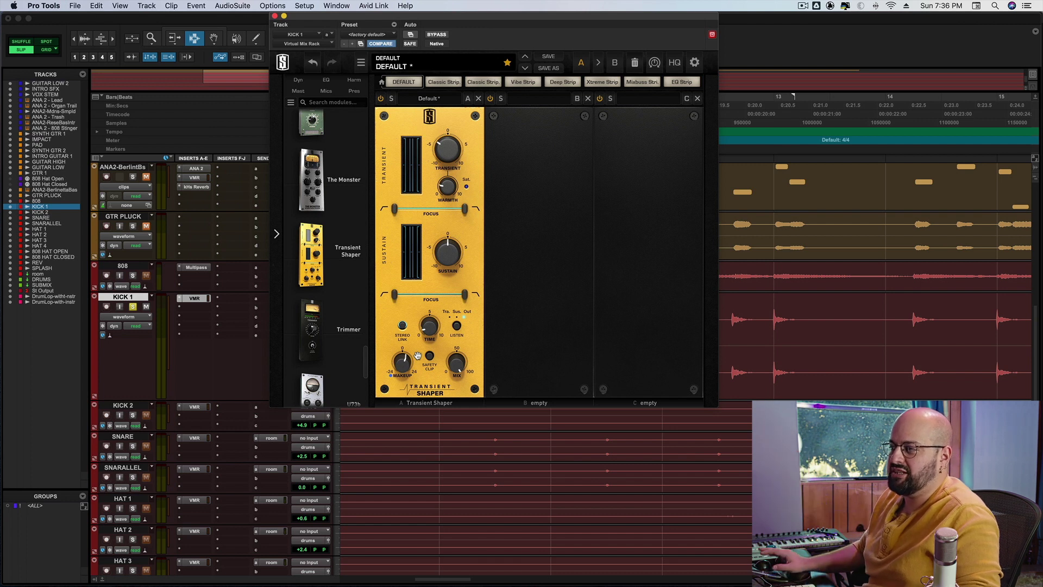
key("space")
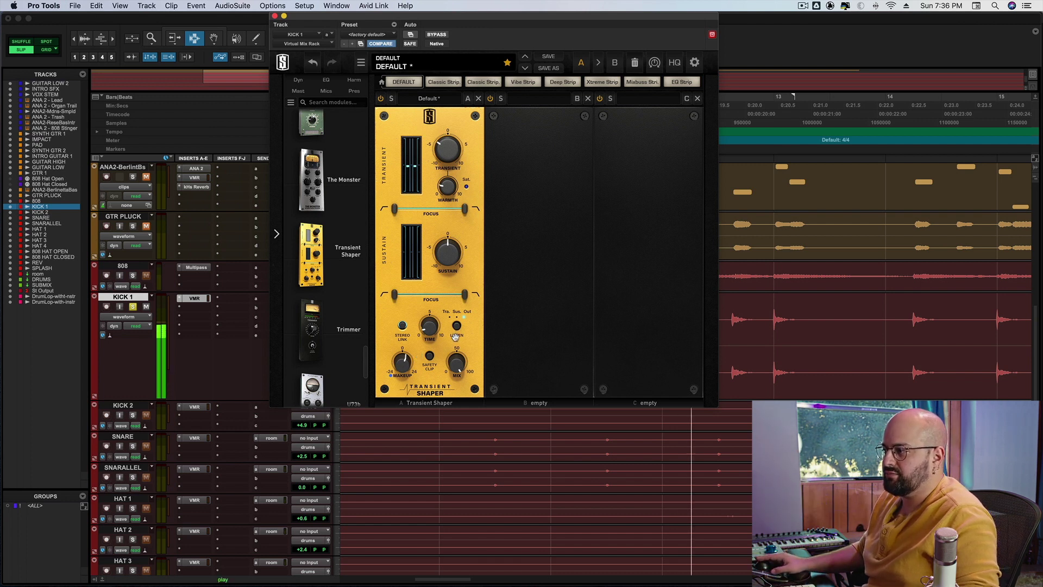
key("space")
- Play KICK 1 with the Virtual Mix Rack bypassed and active to compare the levels
left_click(440, 35)
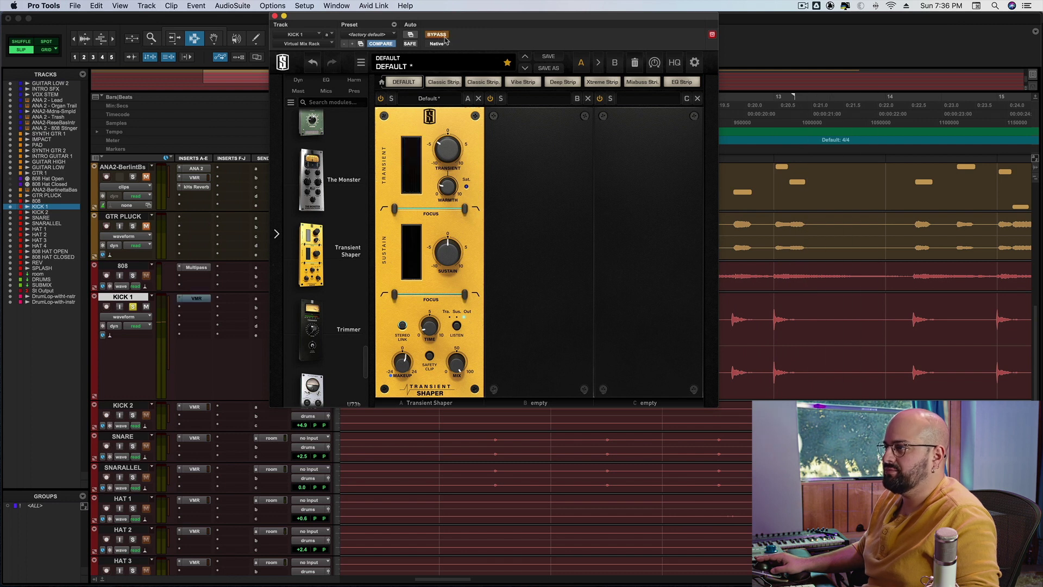
key("space")
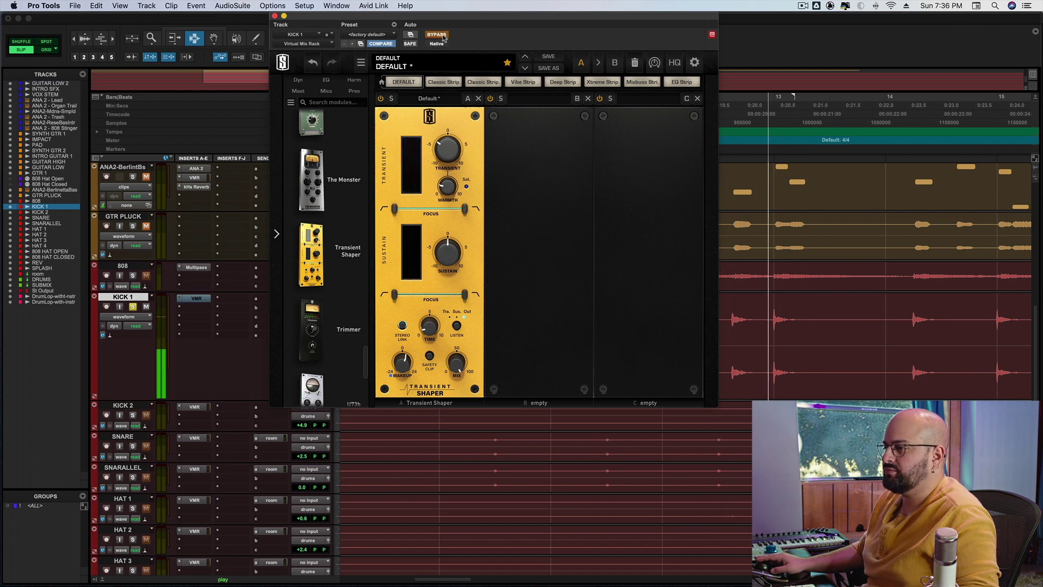
left_click(441, 35)
key("space")
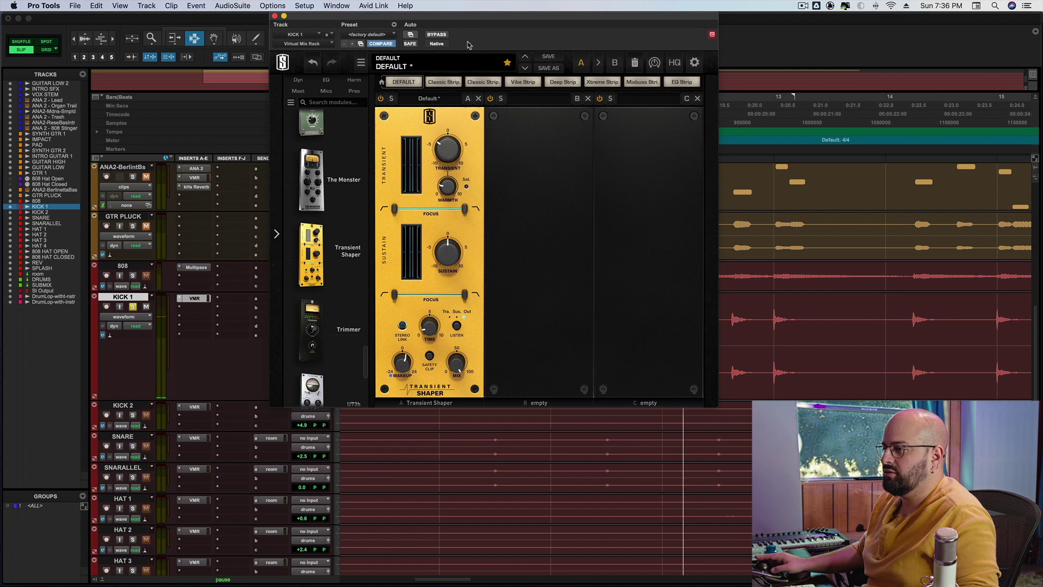
key("space")
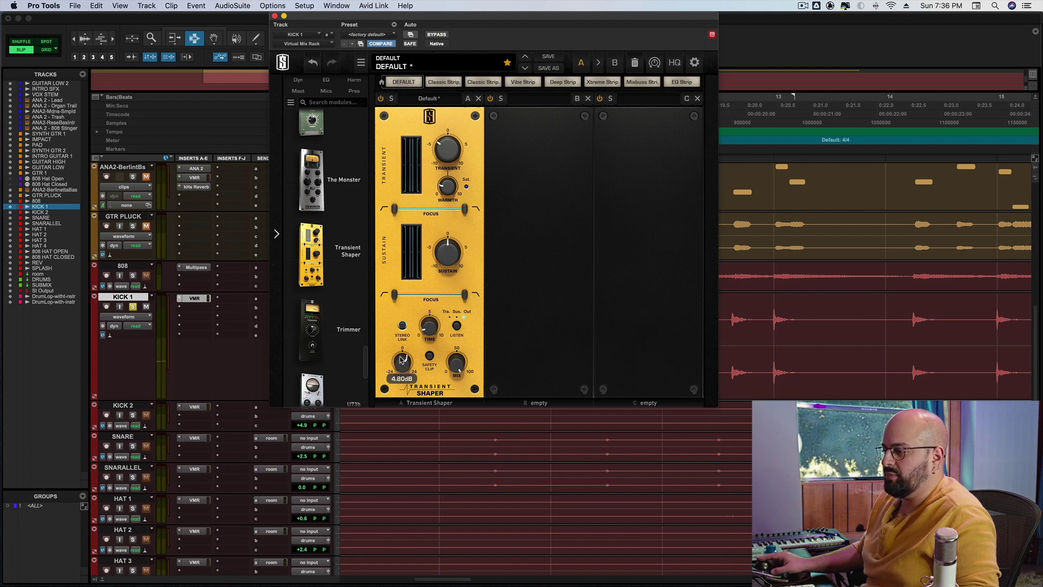
- Raise the Makeup gain to 6.45 dB, checking the kick against the bypassed sound on the way
left_click_drag(401, 358, 403, 256)
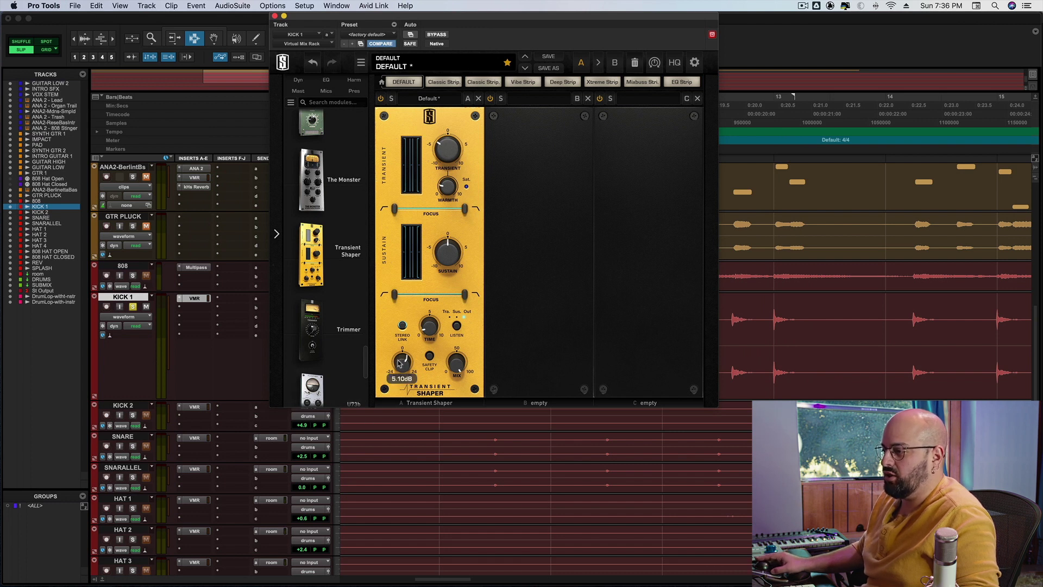
key("space")
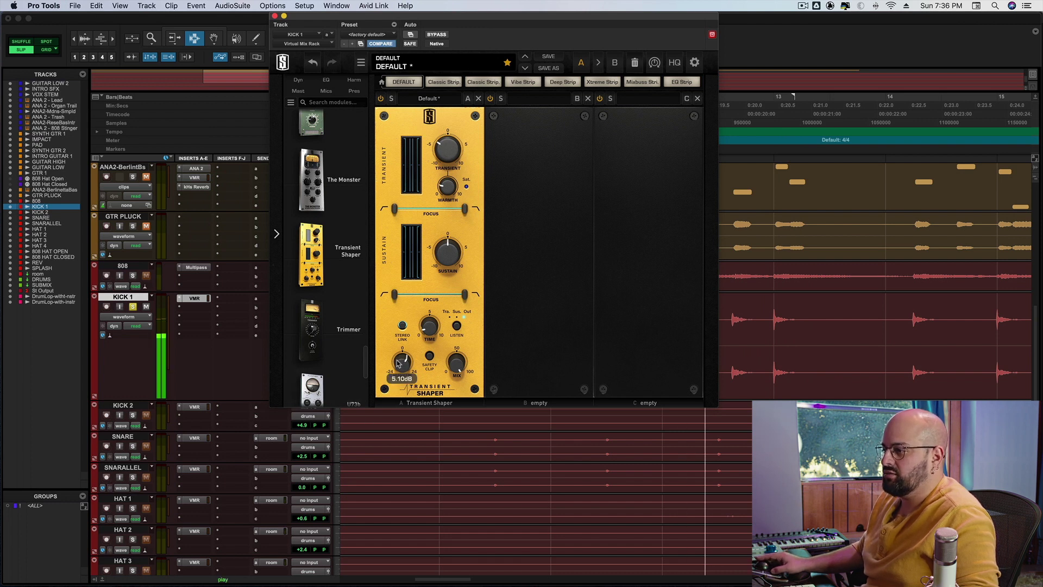
left_click(433, 35)
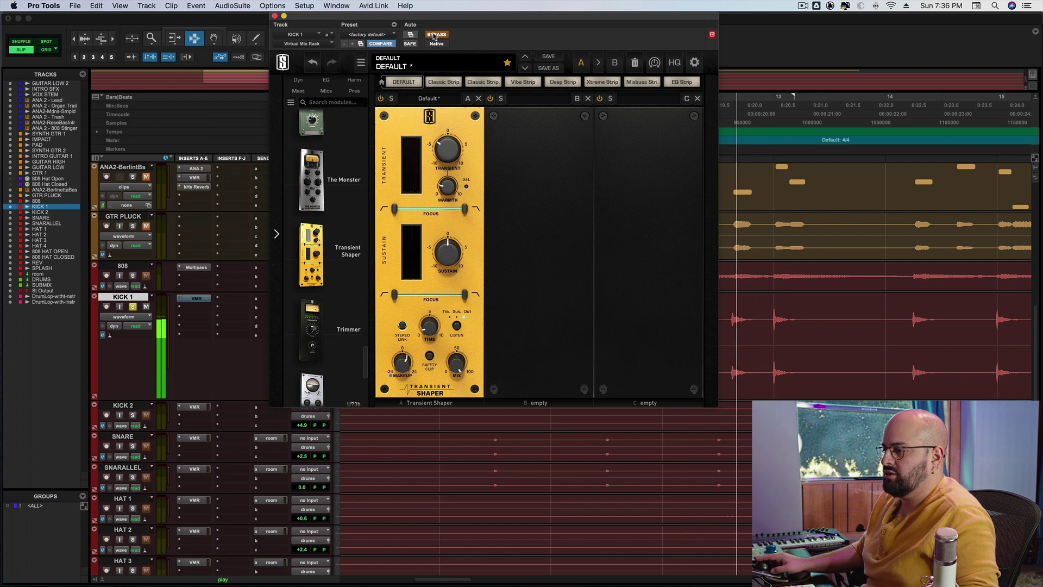
left_click(194, 298, "super")
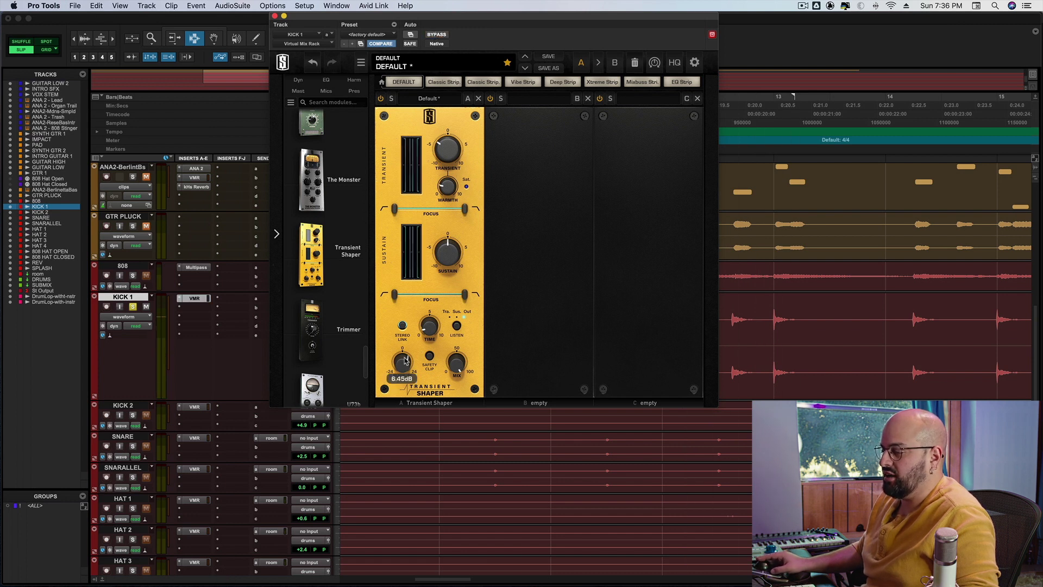
- Compare the kick with the 6.45 dB makeup gain against the bypassed signal
key("space")
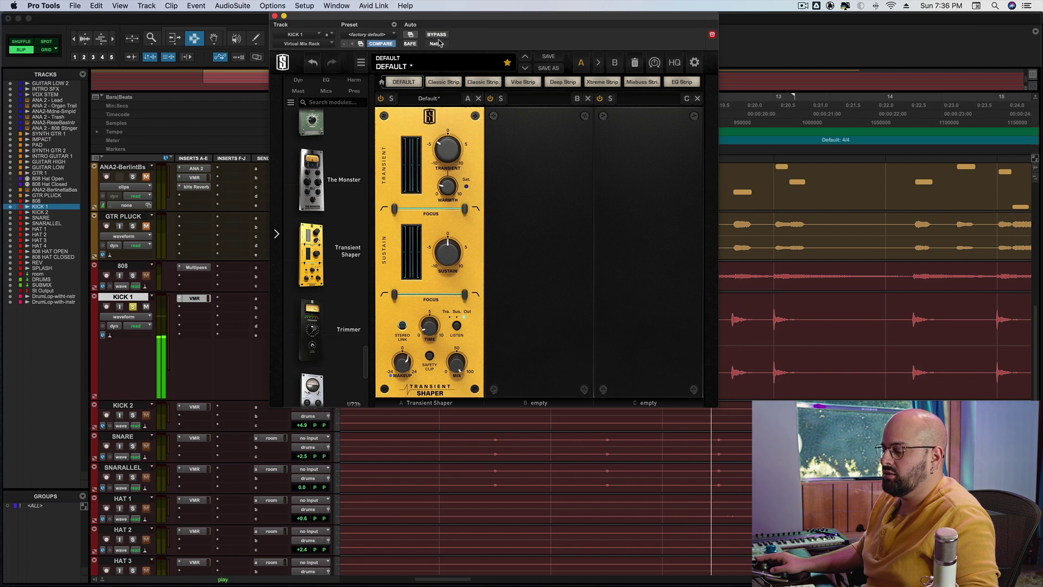
left_click(437, 35)
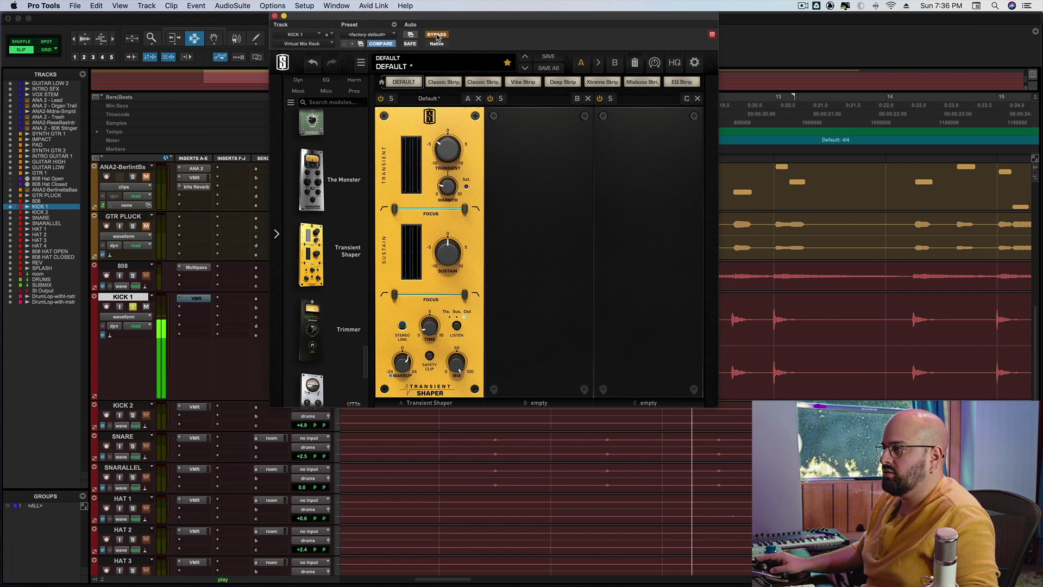
left_click(437, 35)
key("space")
key("space")
key("space")
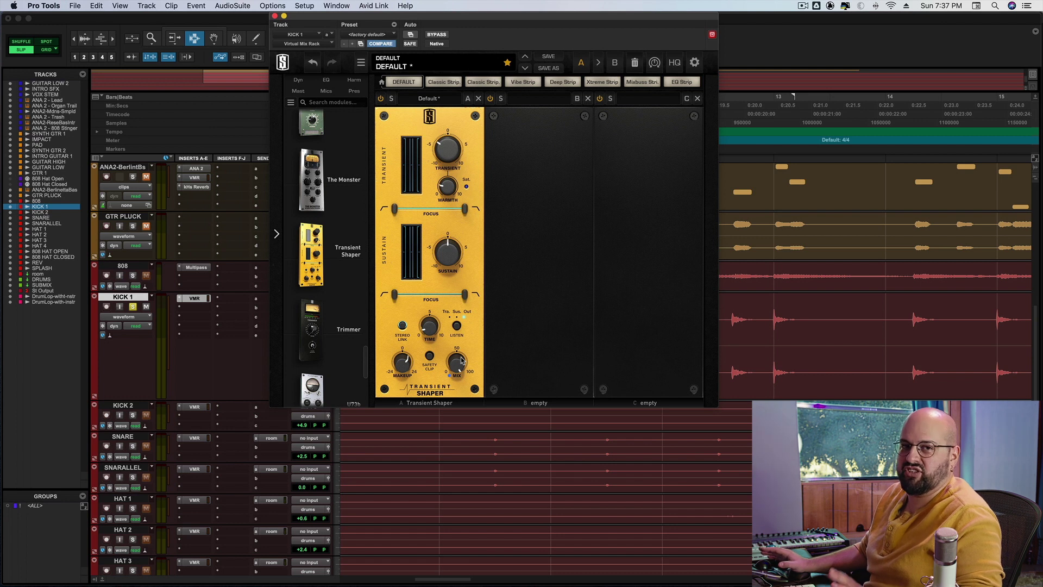
- Reduce the Transient Shaper's Mix to 65.9 and compare the blended kick with the bypassed signal
left_click_drag(462, 360, 446, 395)
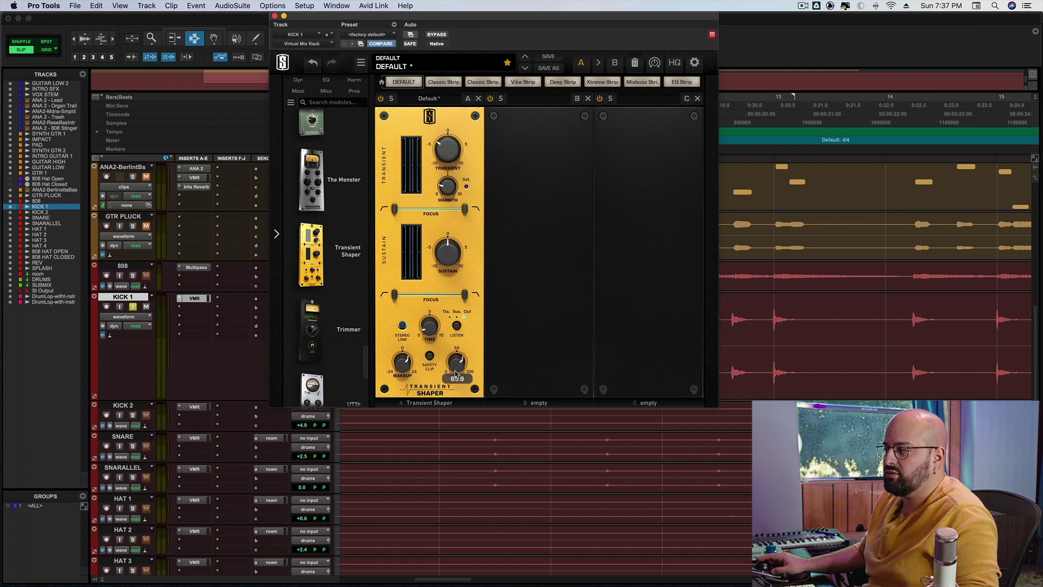
key("space")
key("space")
left_click(435, 35)
key("space")
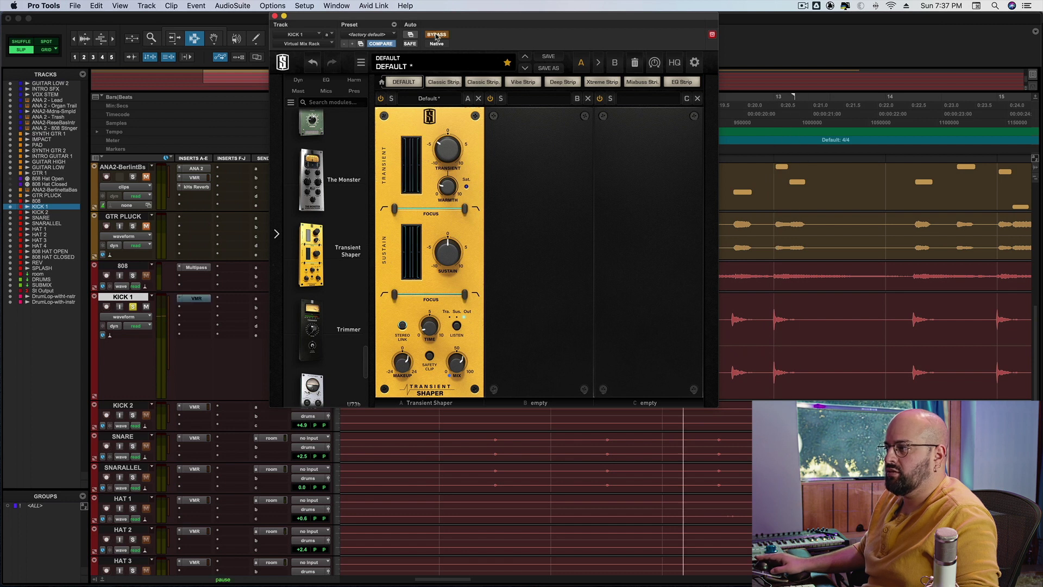
left_click(435, 35)
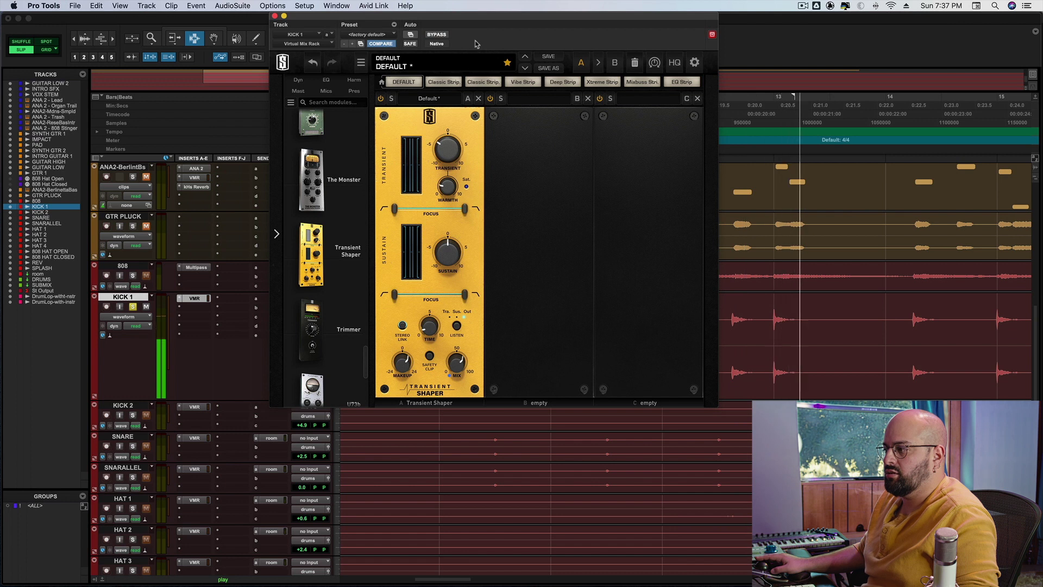
key("space")
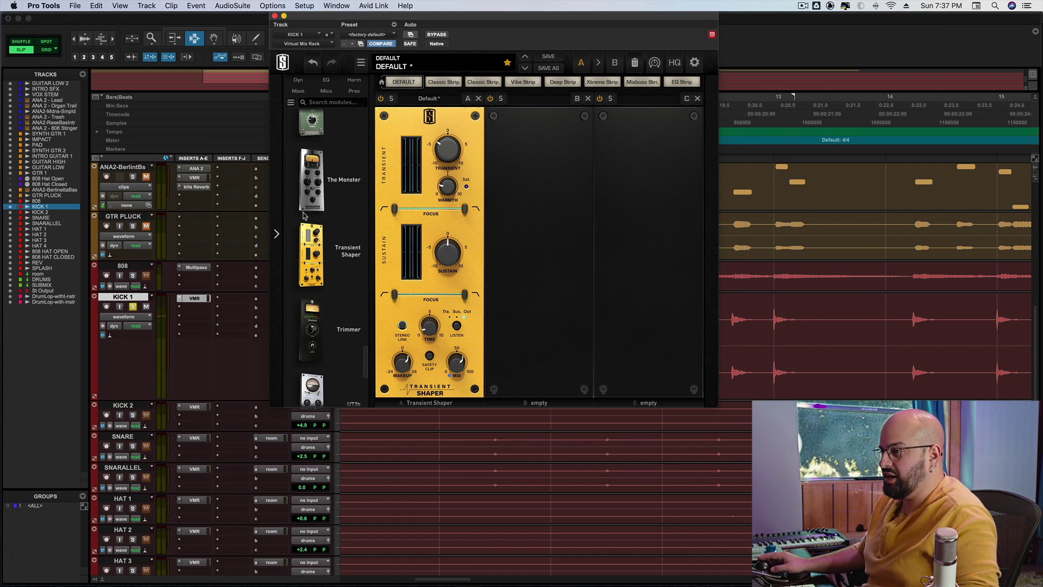
- Unsolo KICK 1, close its Virtual Mix Rack and play the full drums from the start of the KICK 1 clip
left_click(136, 307)
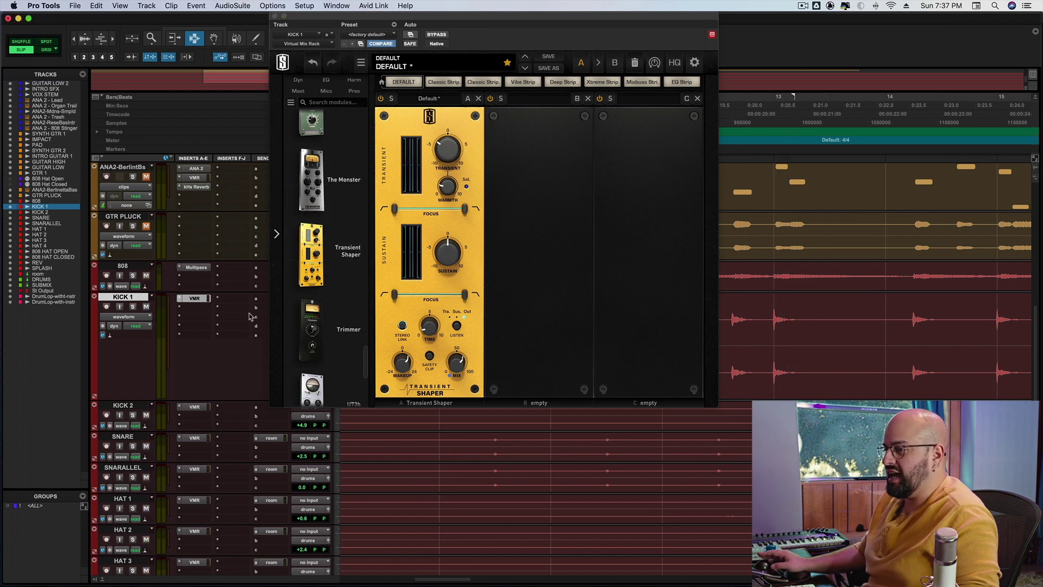
key("space")
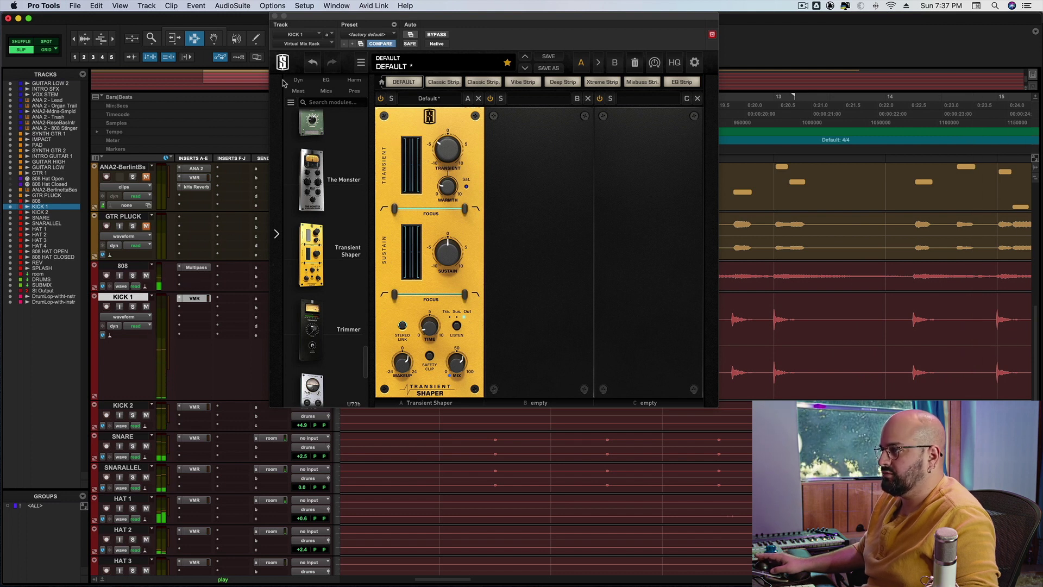
left_click(275, 17)
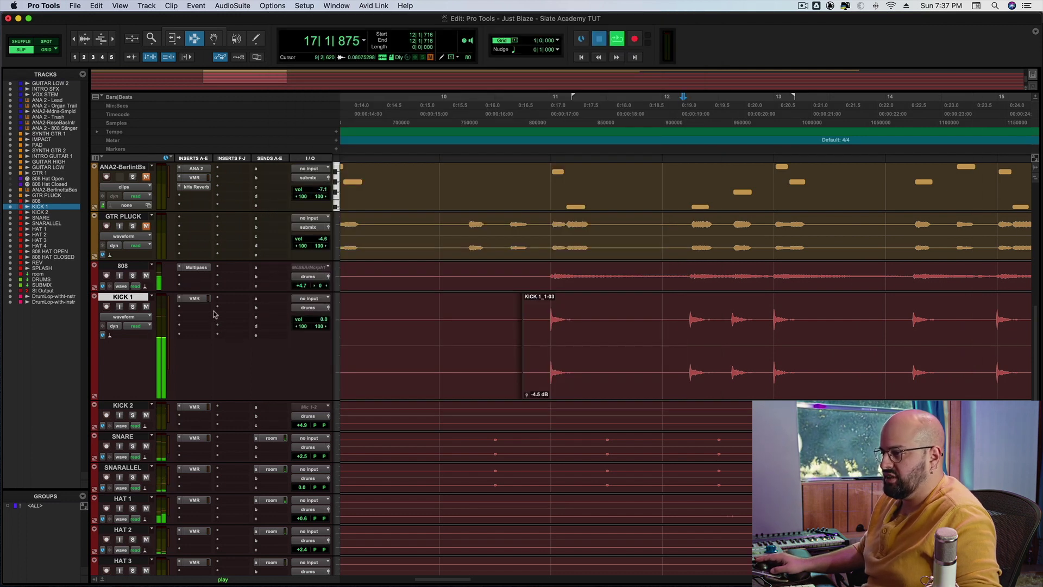
key("space")
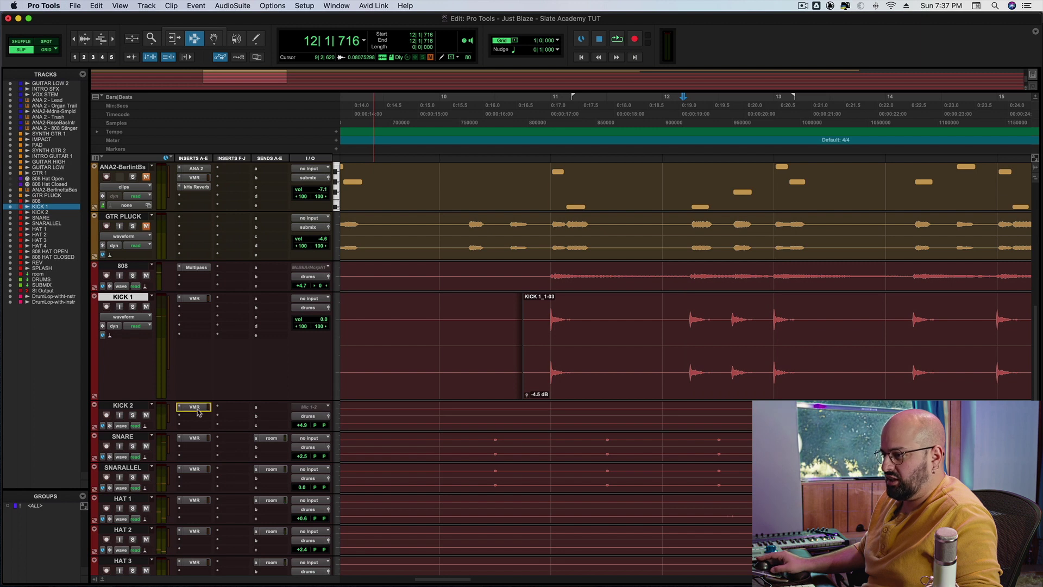
left_click(544, 327)
key("space")
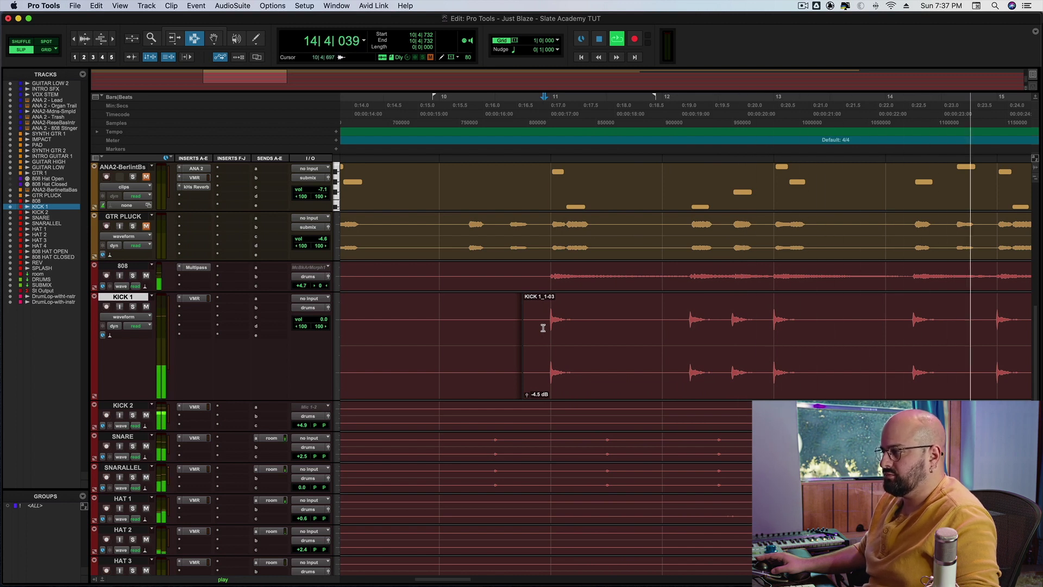
key("space")
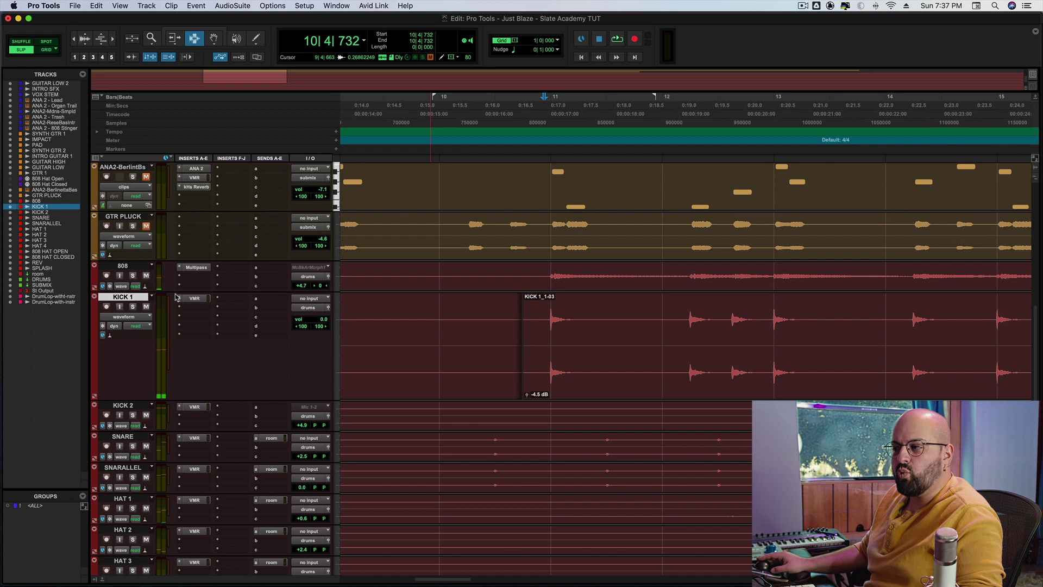
- Reopen the Virtual Mix Rack on KICK 1 and load the CS-EQ module into slot B after the Transient Shaper
left_click(193, 299)
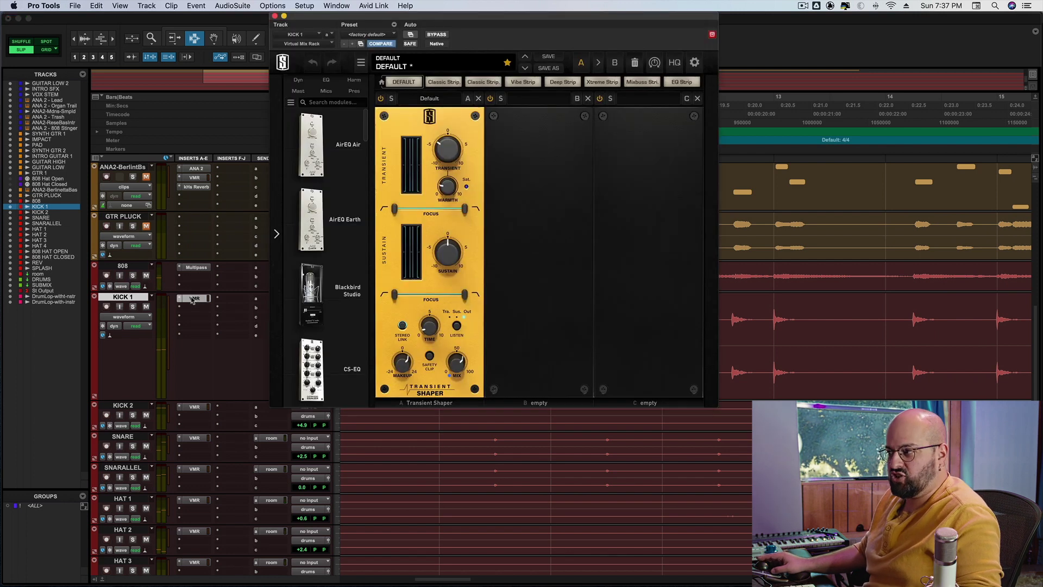
scroll(328, 217, "down", 4)
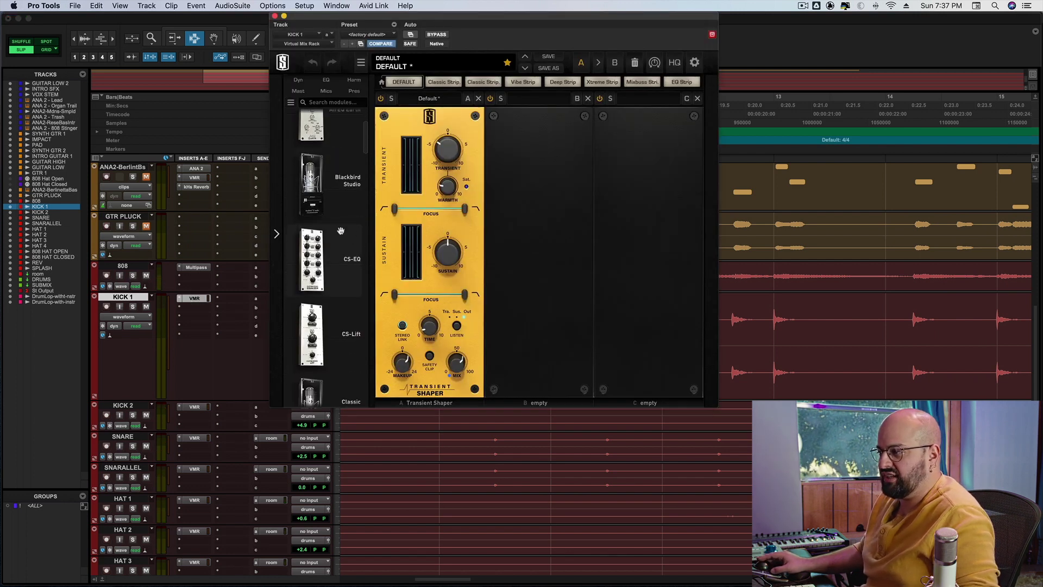
left_click_drag(318, 253, 530, 259)
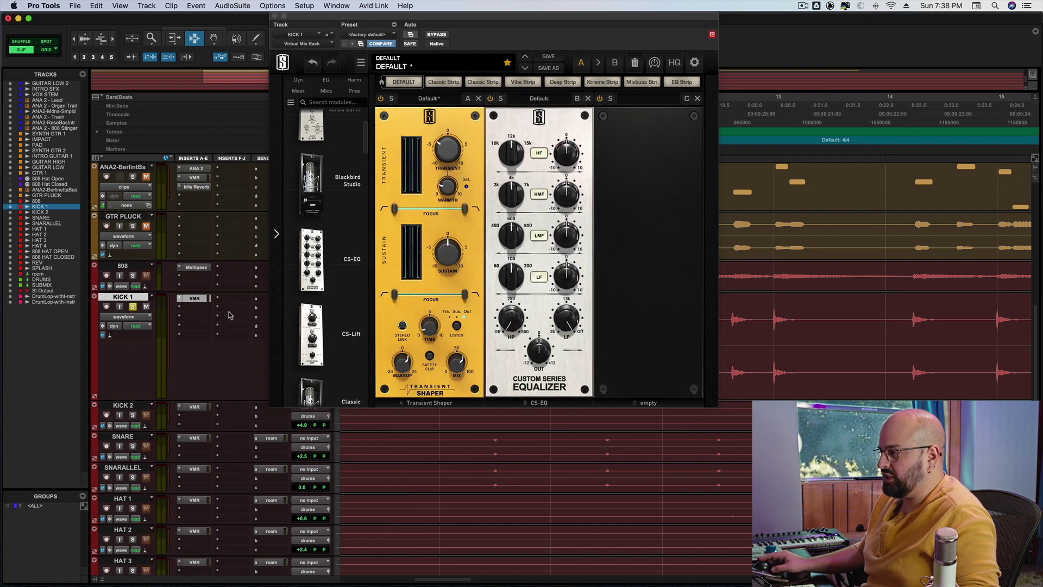
- Move the rack window clear of the kick clips and play KICK 1 soloed together with the 808
key("space")
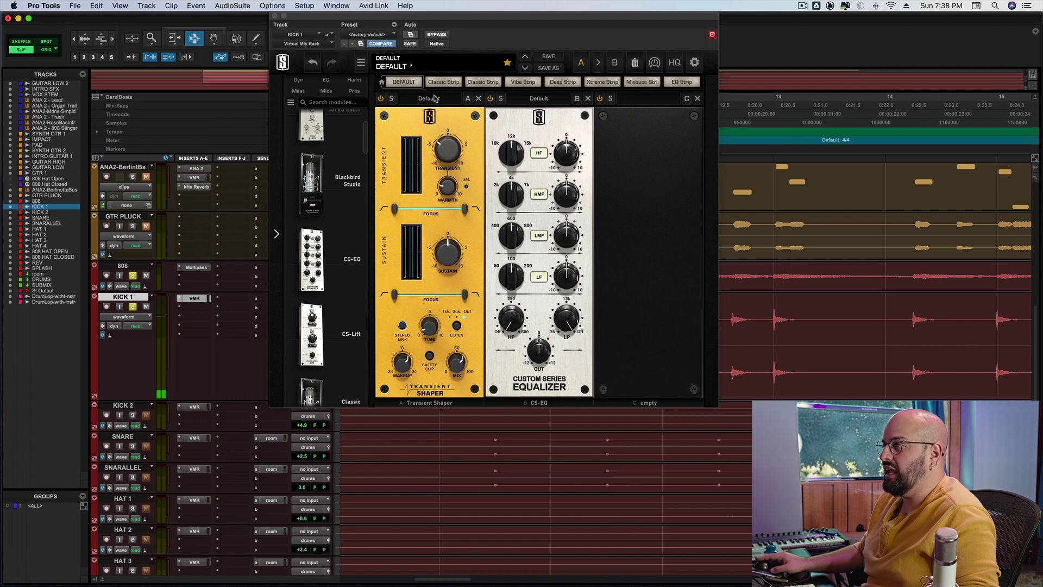
left_click_drag(450, 16, 288, 16)
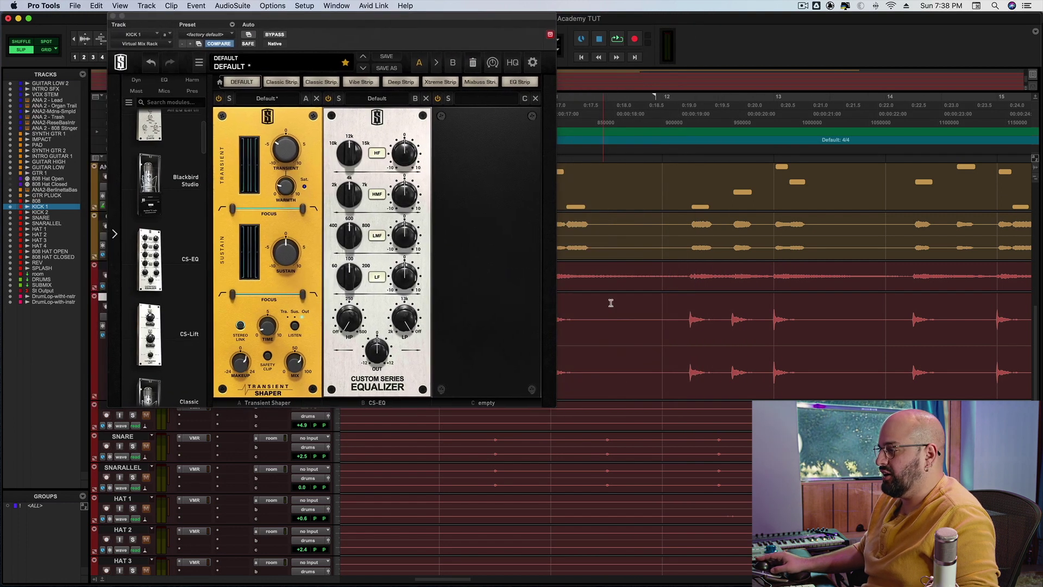
key("space")
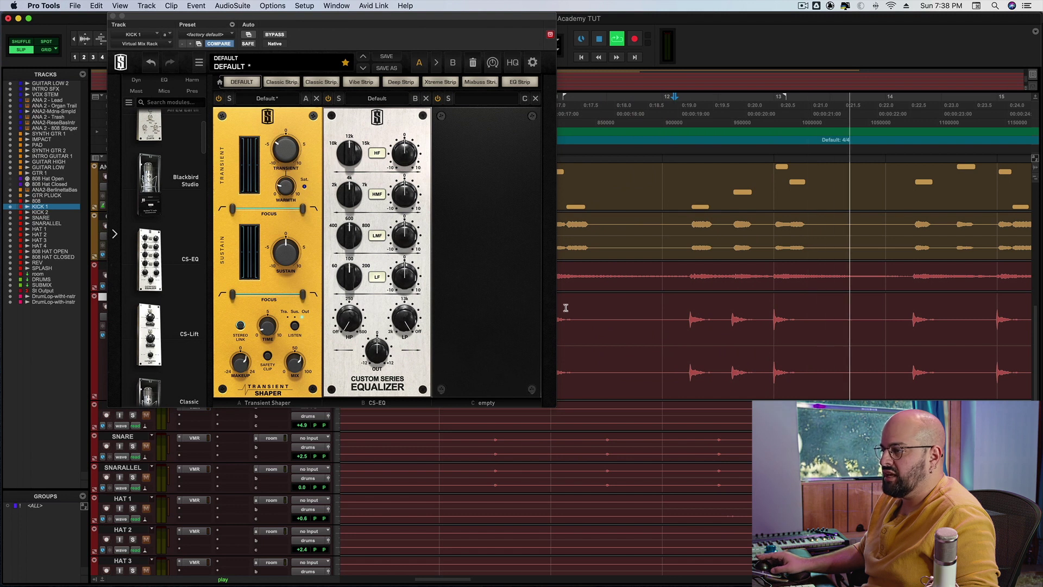
key("space")
- Set the CS-EQ's LF band to 60 Hz and cut its gain while the kick and 808 play
left_click_drag(357, 280, 348, 312)
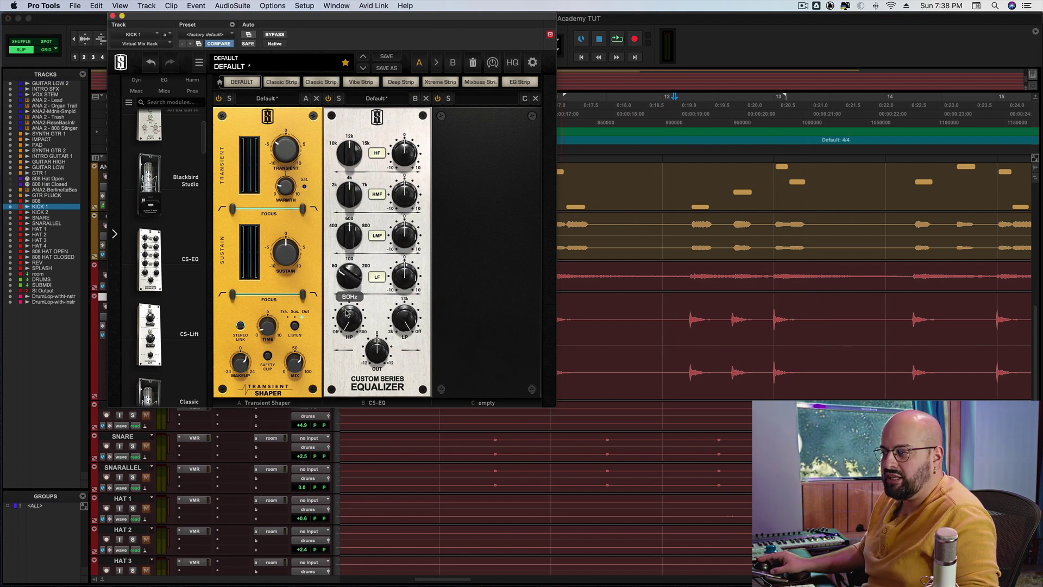
mouse_move(405, 276)
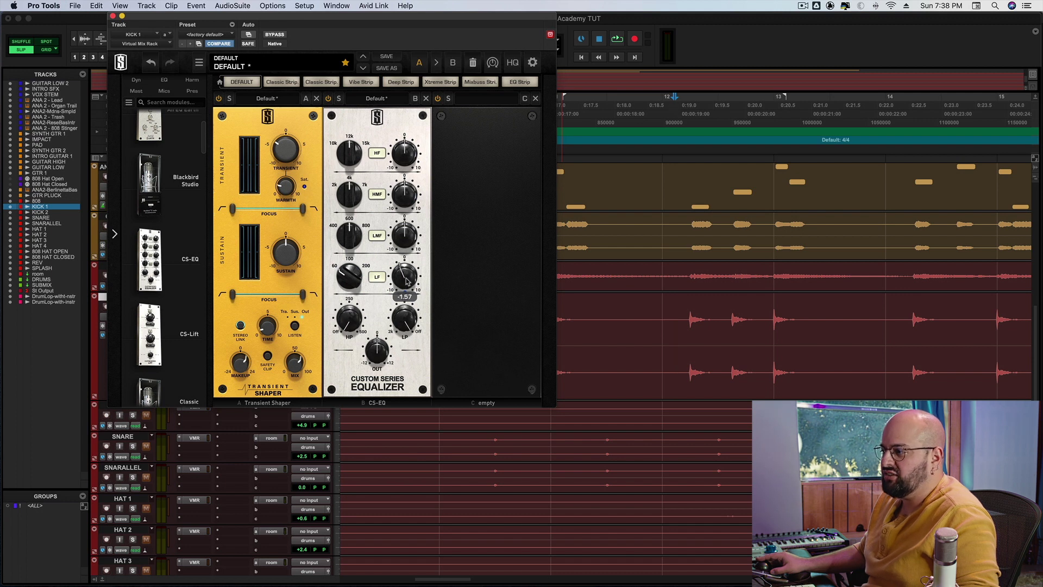
key("space")
left_click_drag(405, 275, 407, 281)
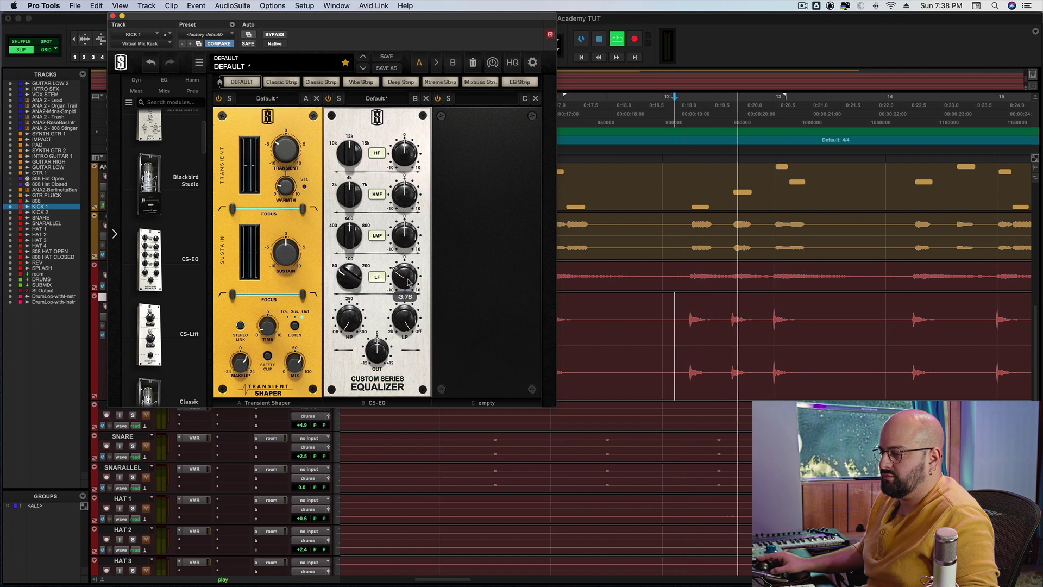
left_click_drag(407, 281, 409, 276)
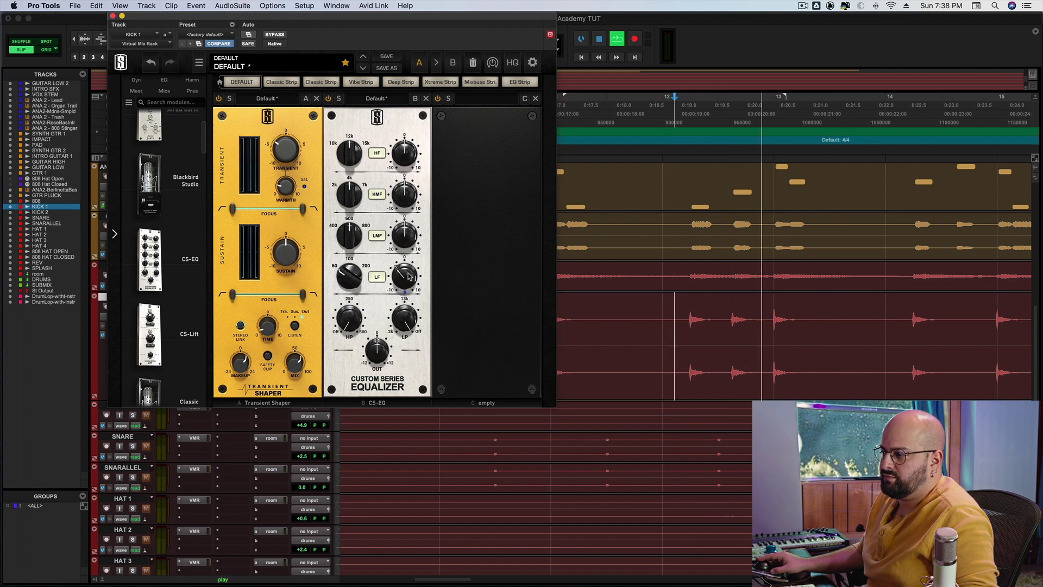
key("space")
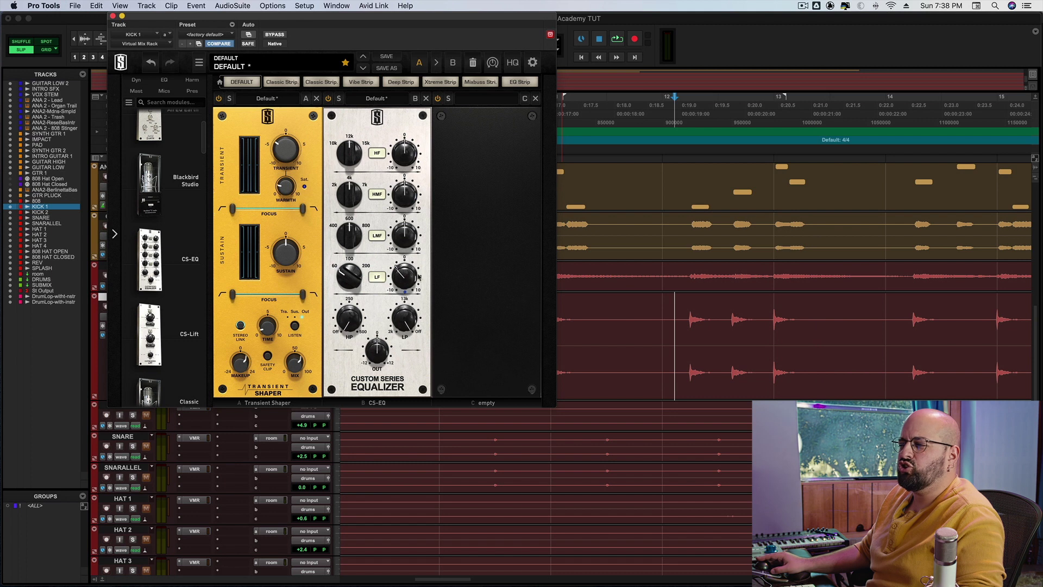
- Compare the kick and 808 with the CS-EQ's low cut bypassed and active
mouse_move(412, 287)
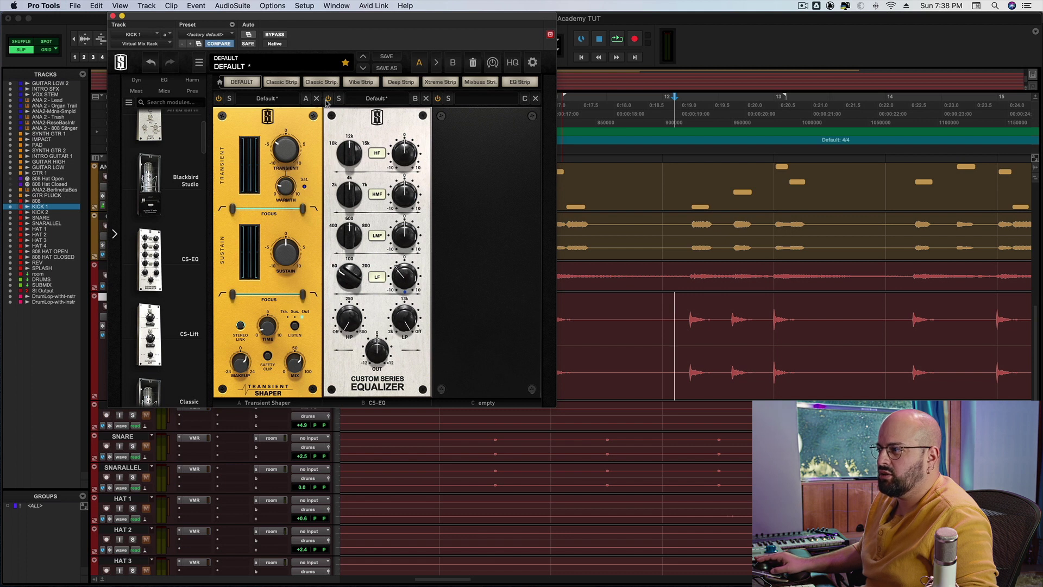
key("space")
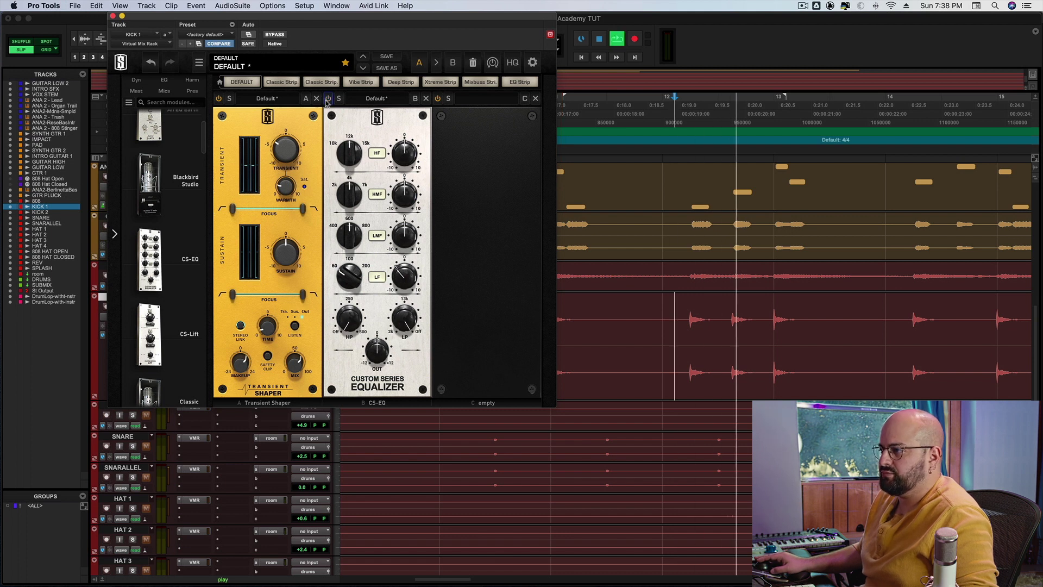
key("space")
key("space")
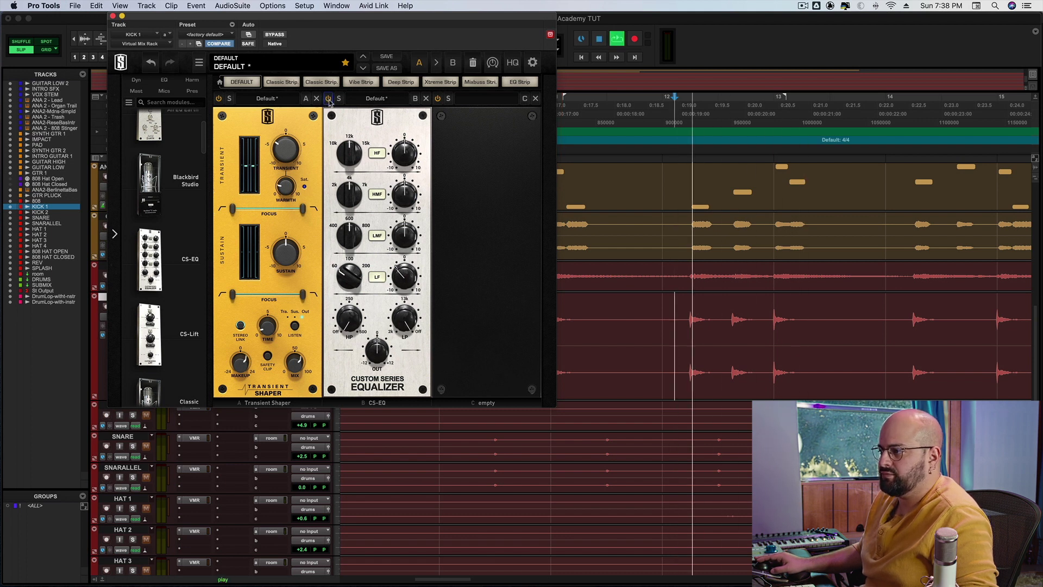
key("space")
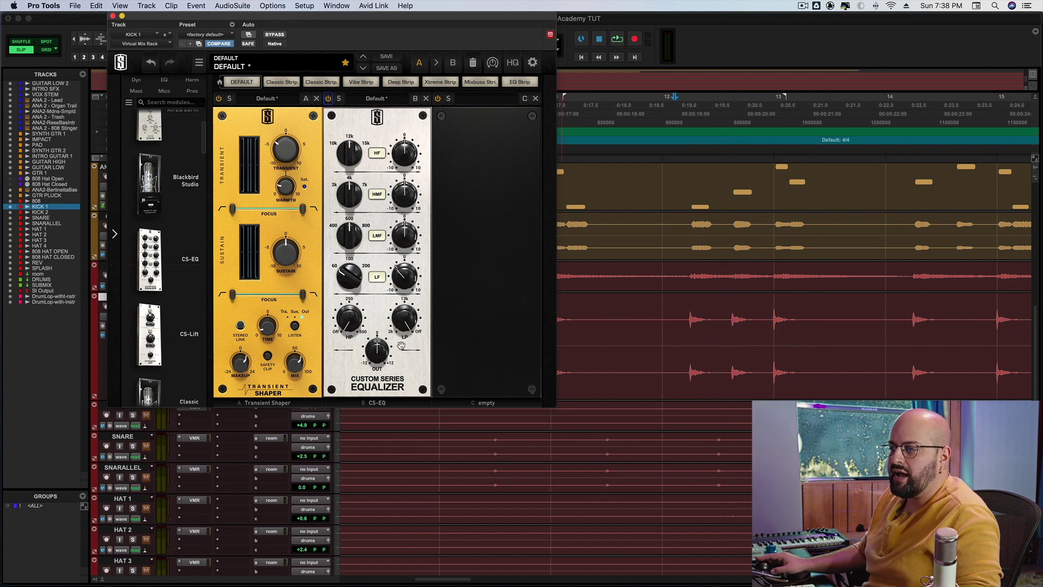
- Raise the CS-EQ's output to 2.00 dB and set its HF band to 10 kHz with a gain of -2.19
left_click_drag(383, 354, 383, 349)
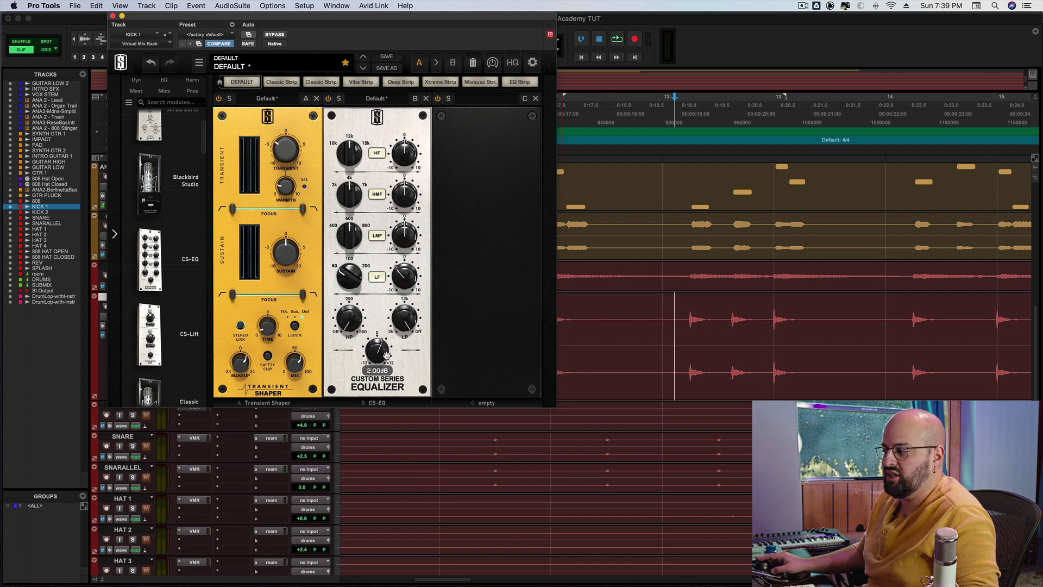
key("space")
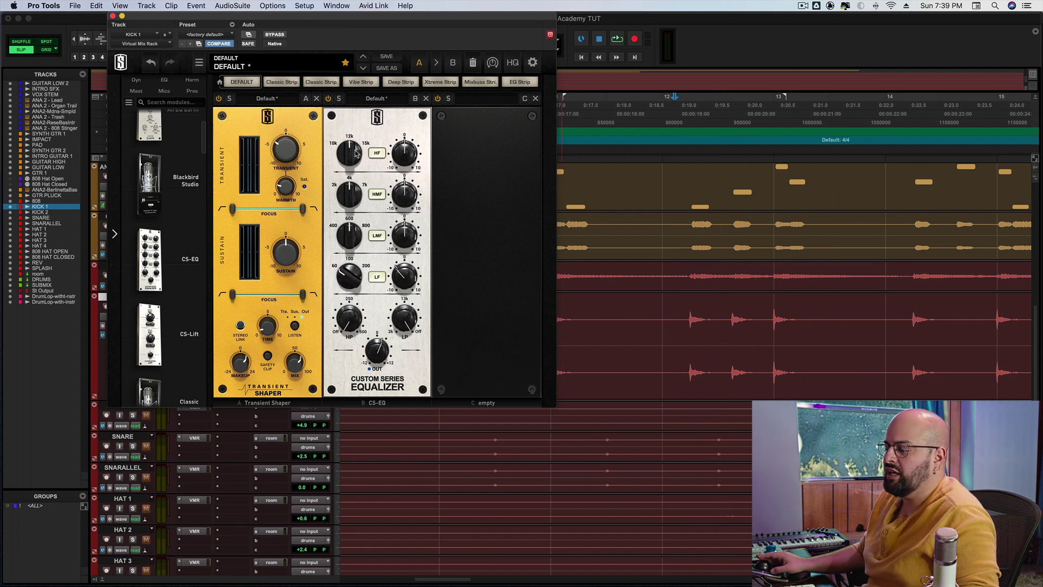
mouse_move(352, 149)
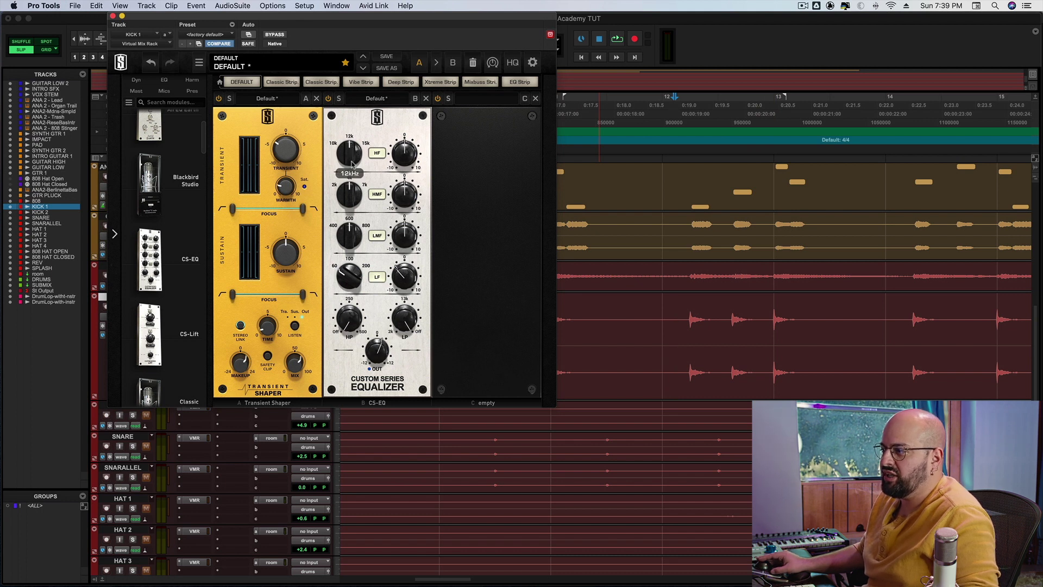
left_click_drag(406, 158, 406, 162)
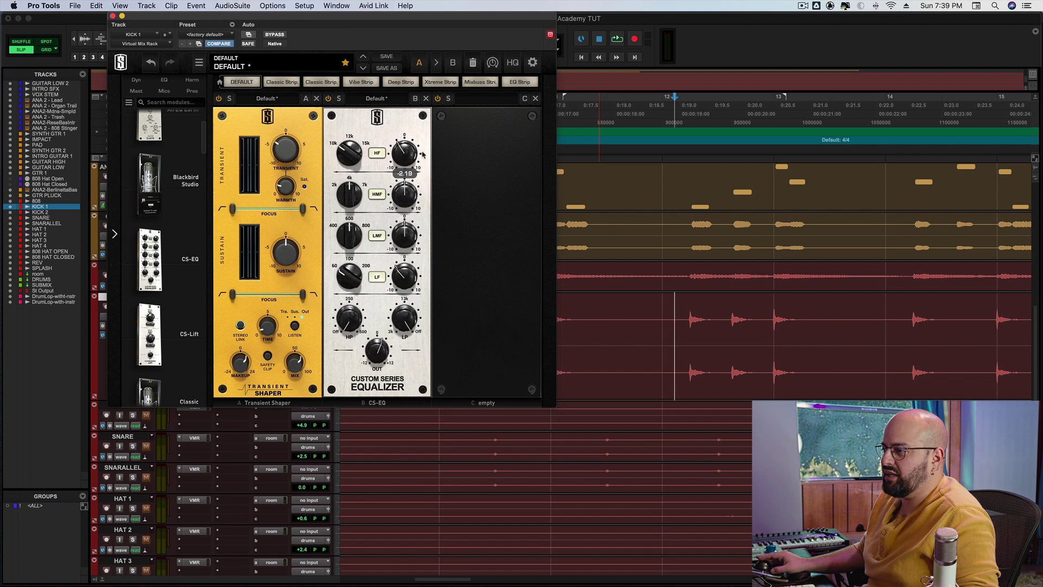
- Play the kick and 808 with the CS-EQ active and bypassed to judge the high-frequency cut and output level
key("space")
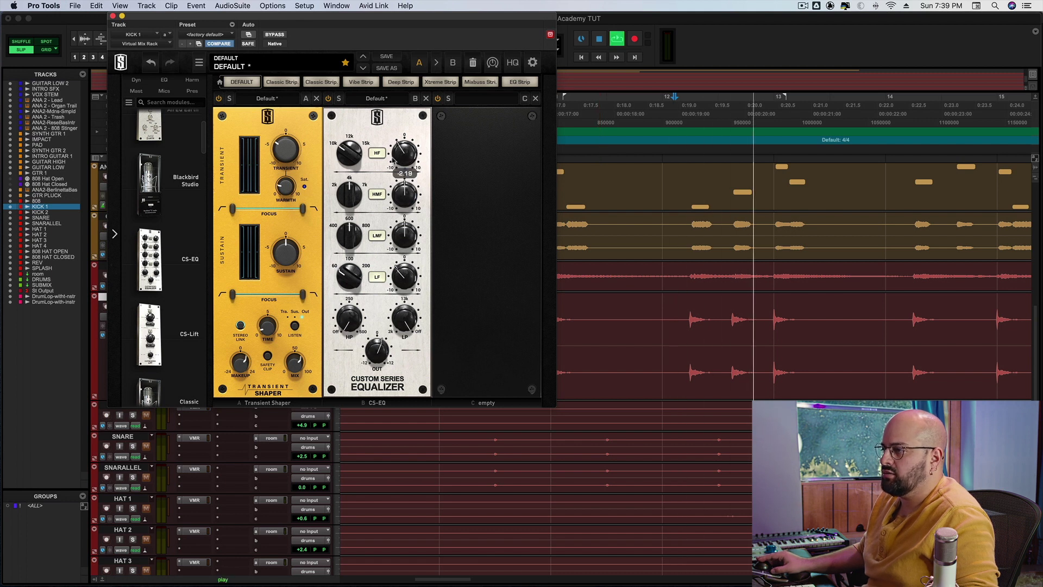
key("space")
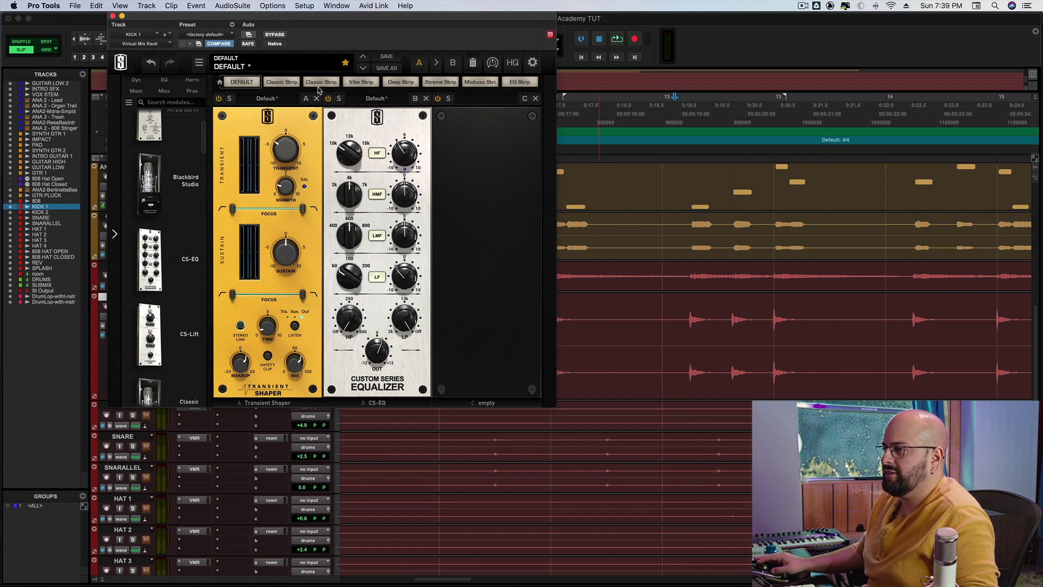
key("space")
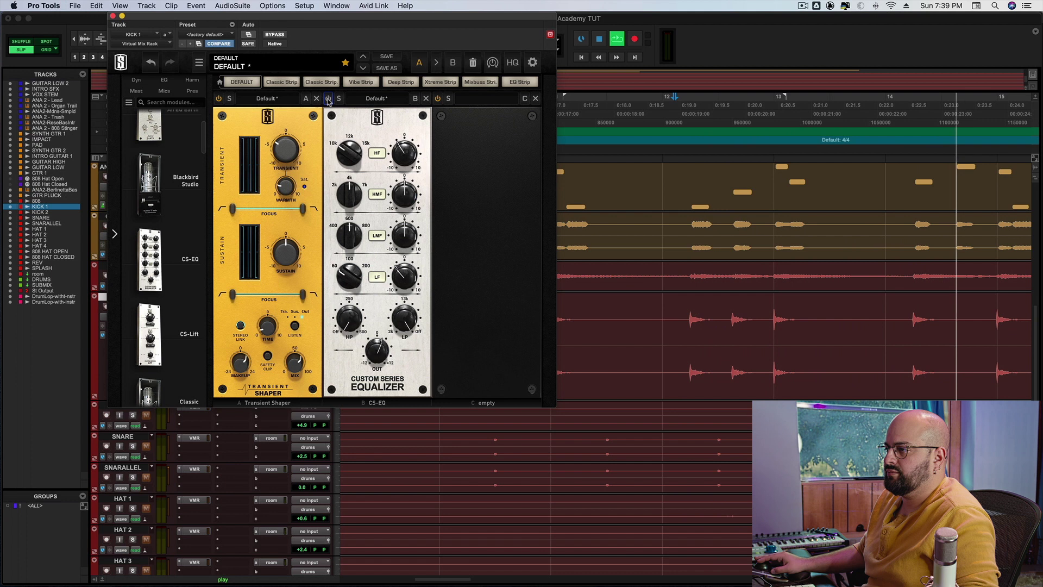
key("space")
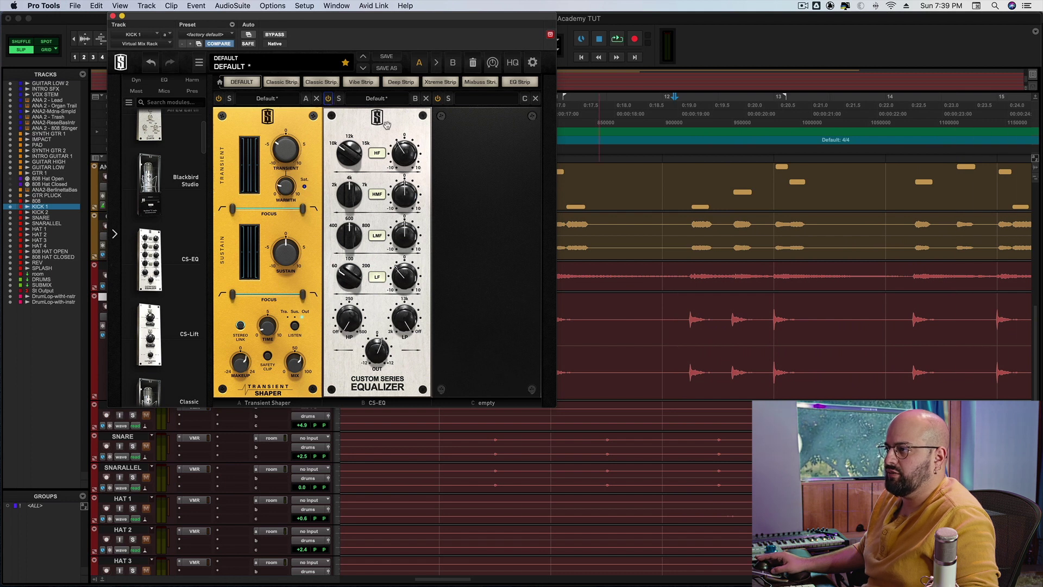
key("space")
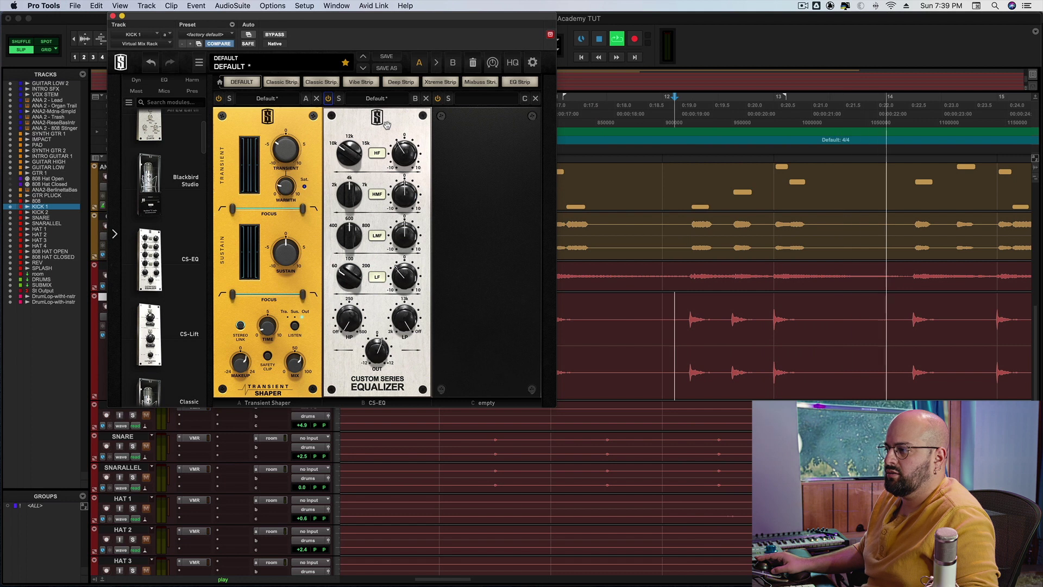
key("space")
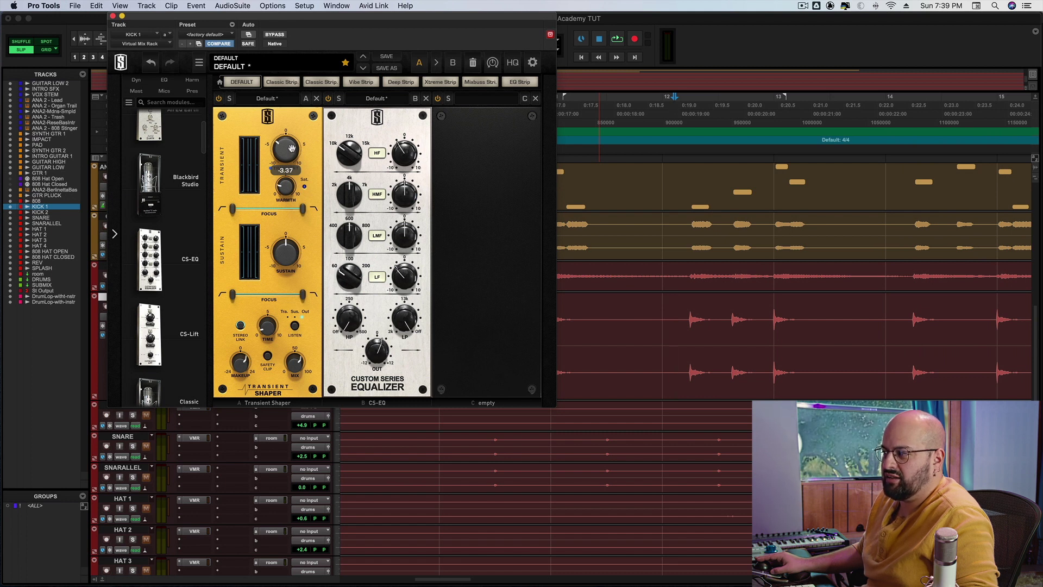
- Fine-tune the Transient Shaper's Transient amount to -3.31 while the kick and 808 play
key("space")
left_click_drag(290, 147, 288, 150)
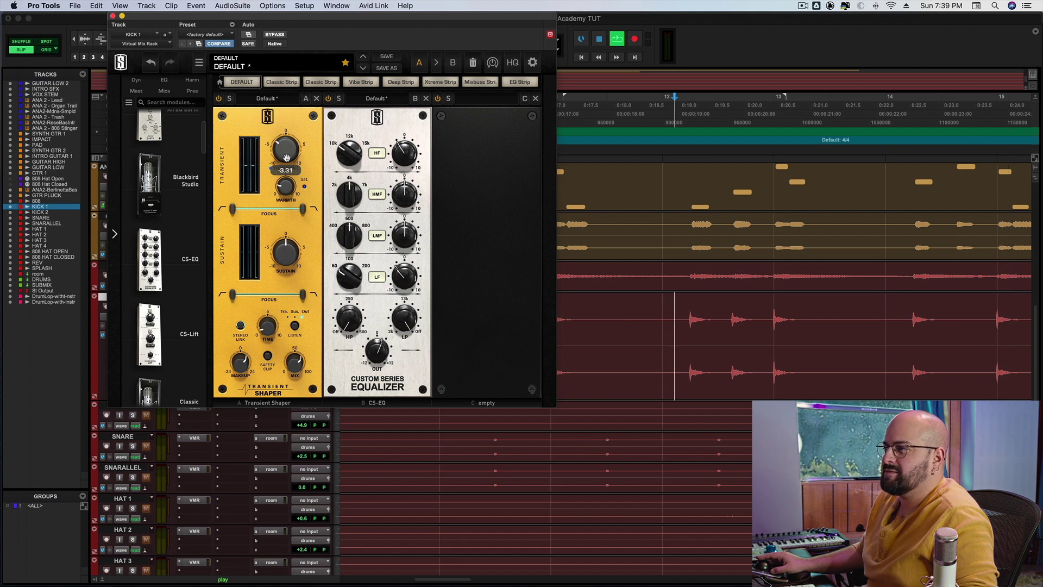
key("space")
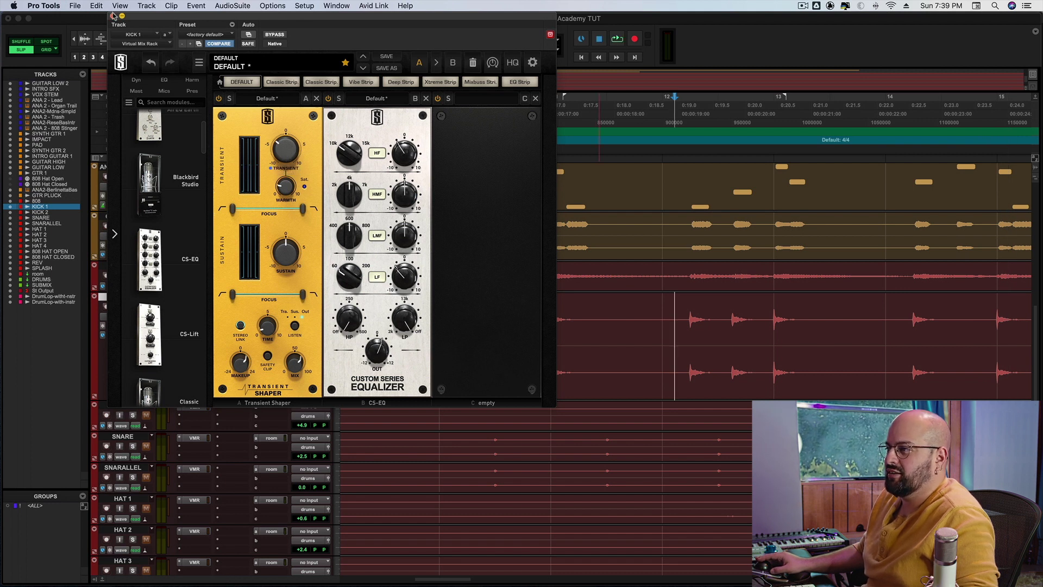
- Close the rack, clear the KICK 1 and 808 solos and play the drums from the start of the KICK 1 clip
left_click(113, 15)
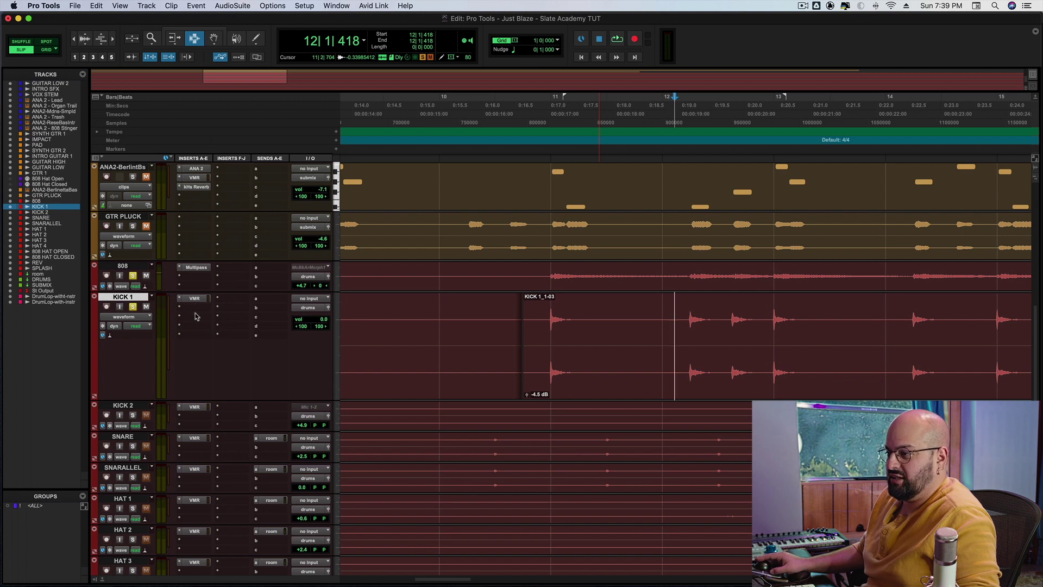
left_click(196, 407)
left_click(132, 306, "alt")
left_click(539, 363)
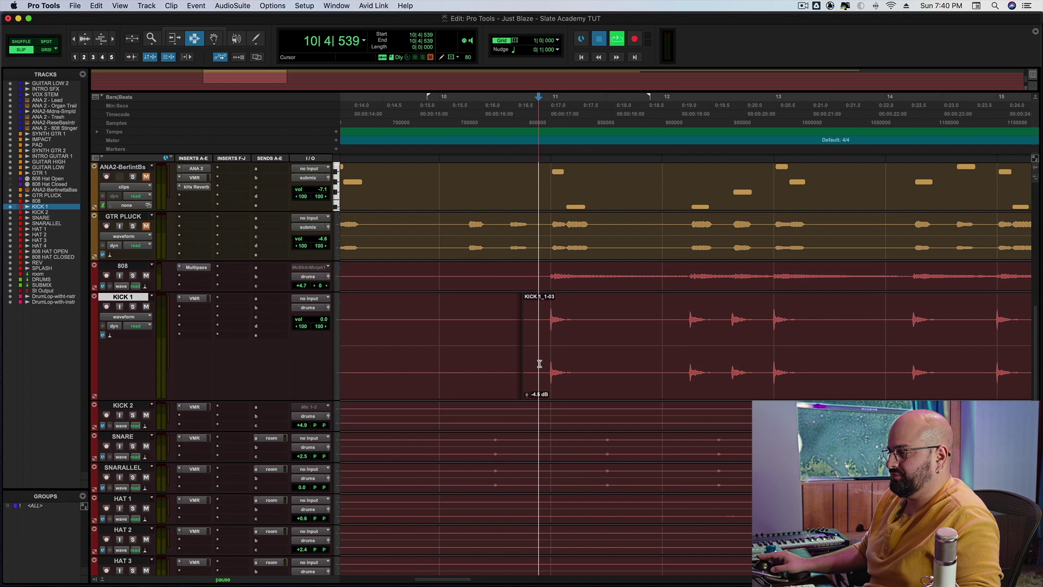
- Set the Transient amount in KICK 1's Transient Shaper to -3.69, playing the drums before and after the change
key("space")
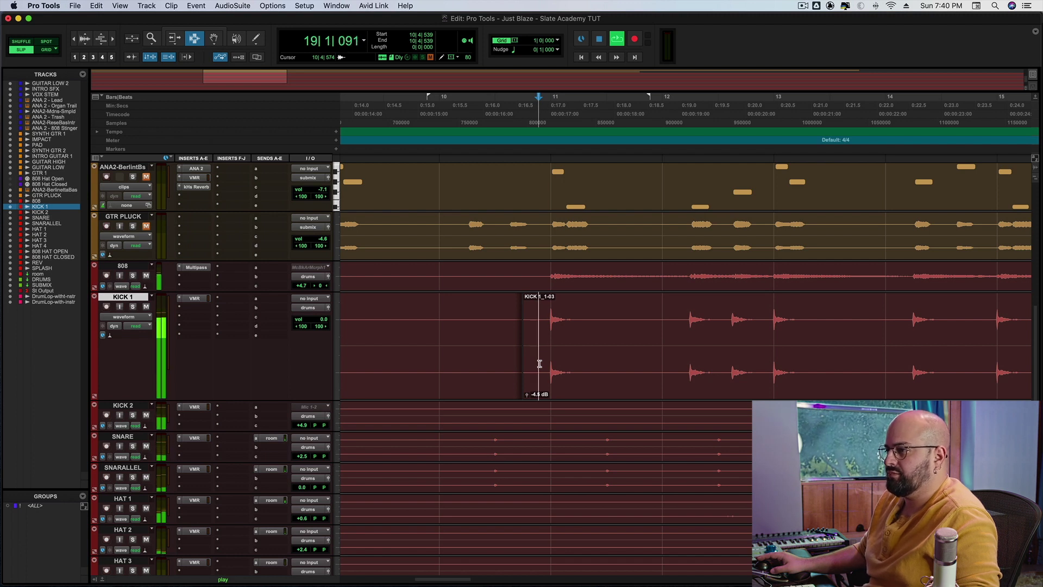
key("space")
left_click(195, 298)
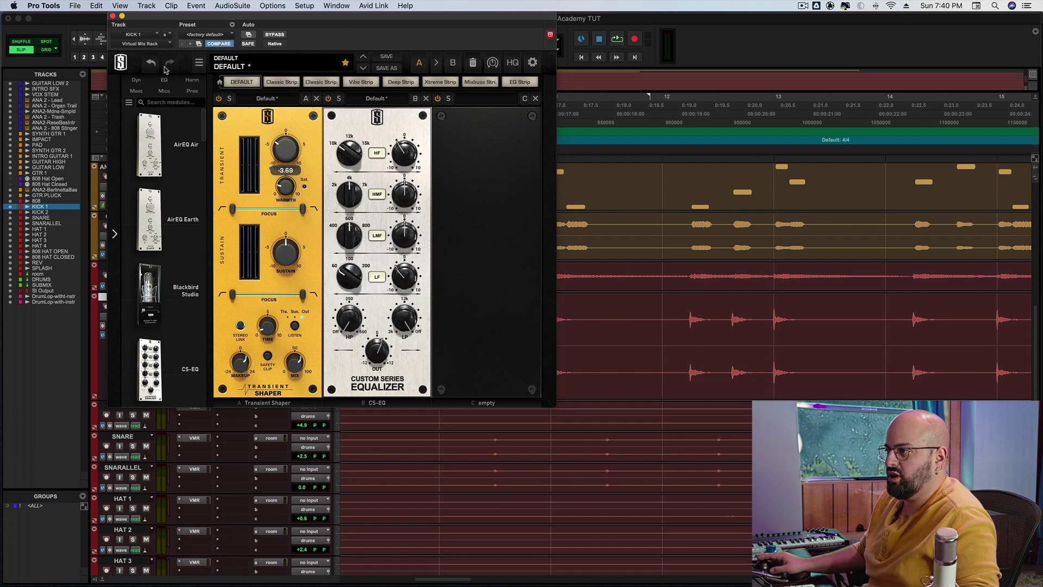
left_click(112, 16)
key("space")
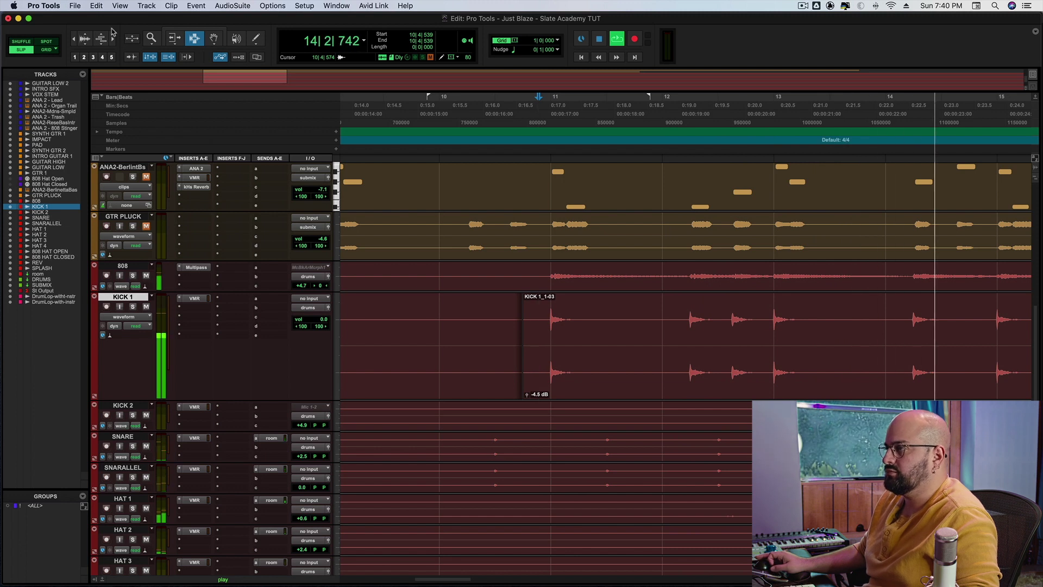
key("space")
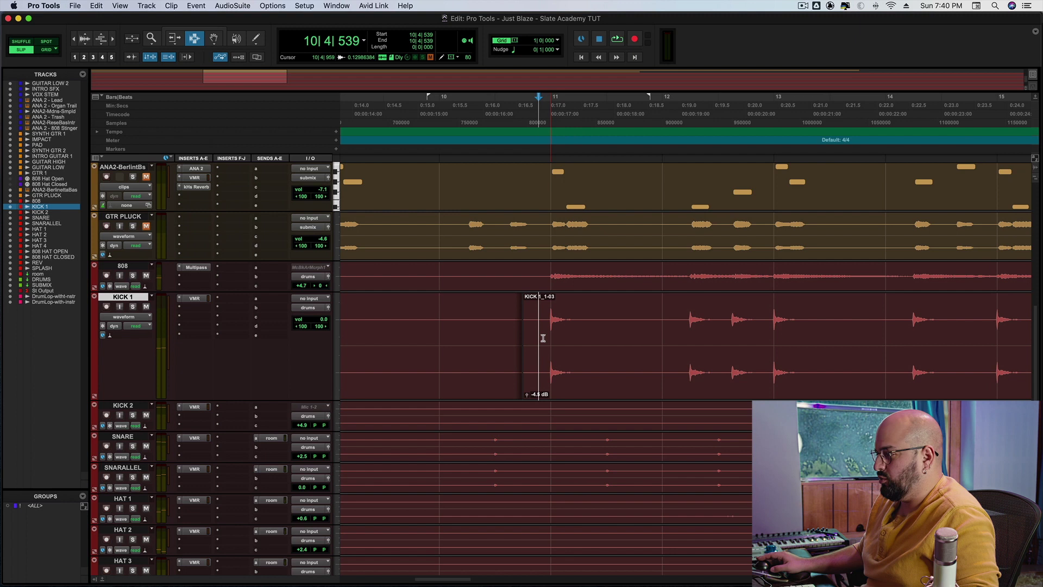
- Solo the HAT 1 track and play it on its own from bar 10
scroll(527, 346, "down", 4)
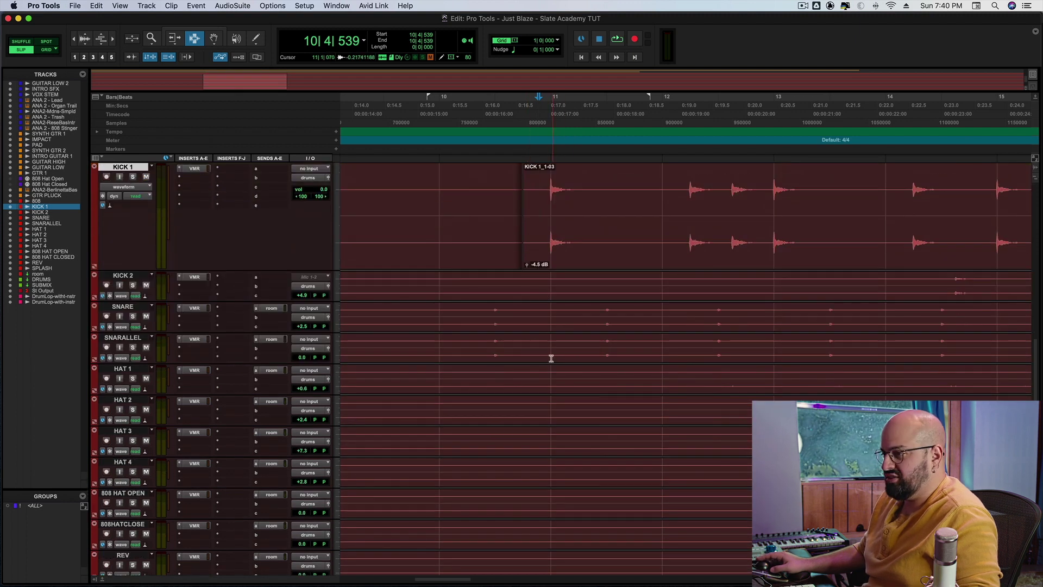
scroll(551, 358, "down", 3)
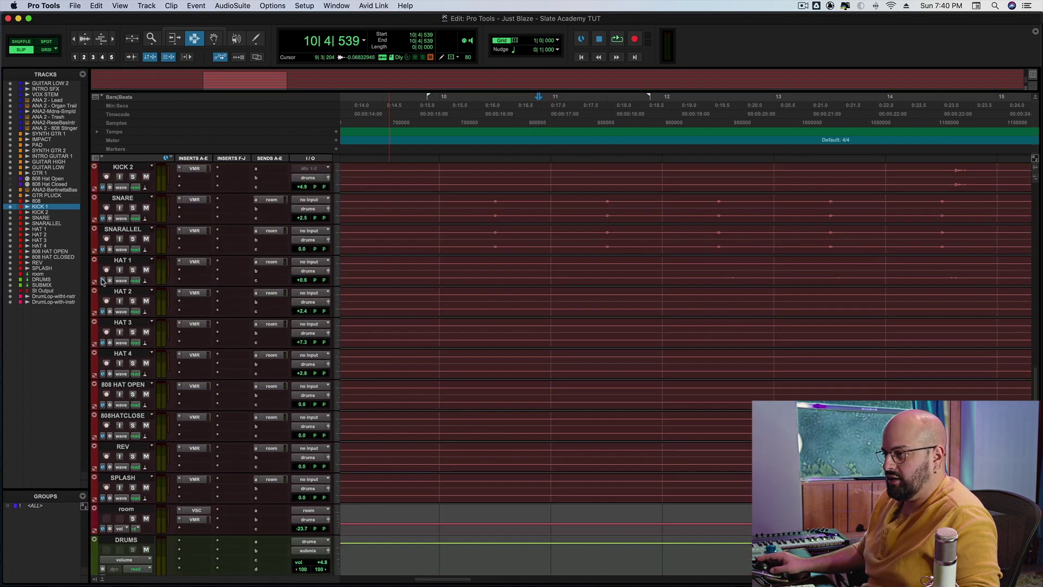
key("space")
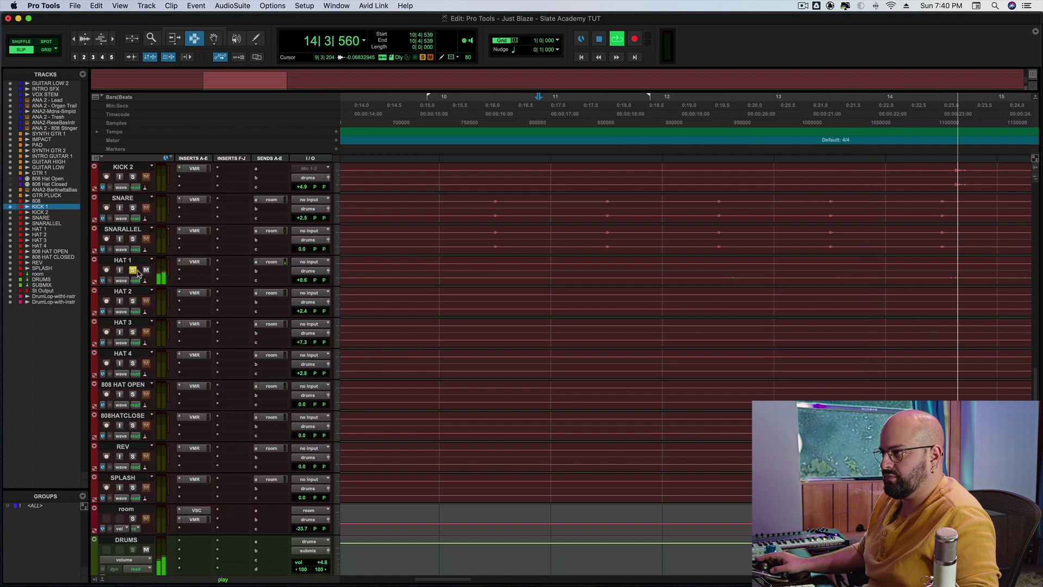
key("space")
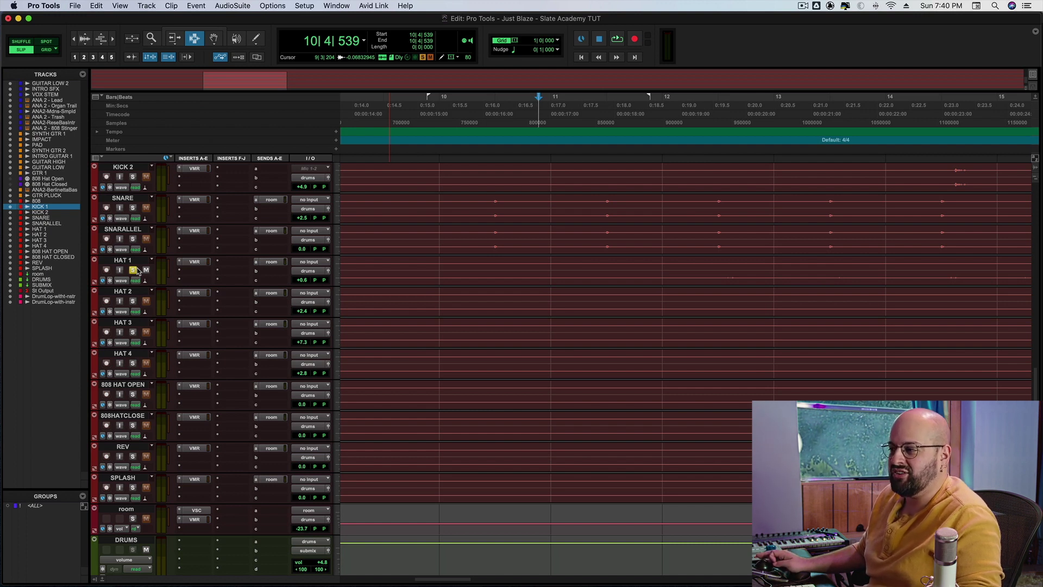
- Insert the Eiosis AirEQ Premium plug-in on HAT 1 in the slot below Virtual Mix Rack
left_click(198, 275)
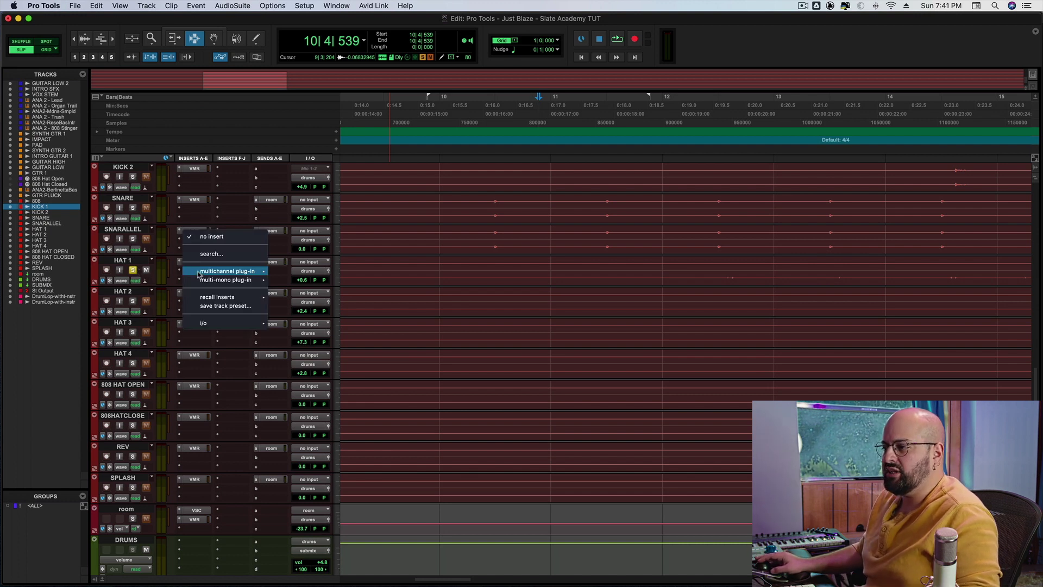
left_click(200, 255)
left_click(199, 270)
type("eios")
key("Return")
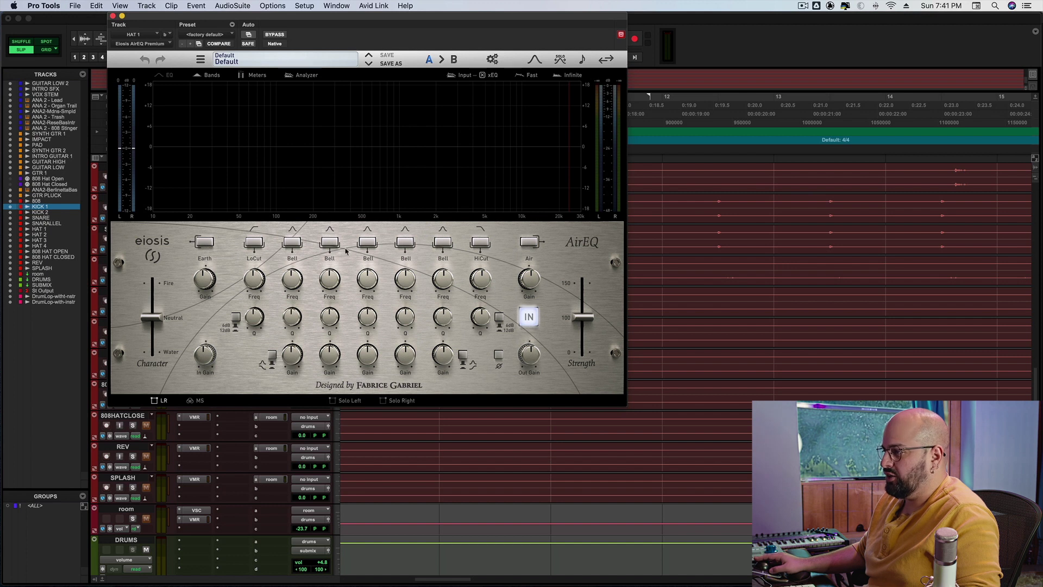
- Enable two adjacent AirEQ bell bands and sweep them during playback, making slight narrow cuts at about 12 kHz and 6.87 kHz
left_click(368, 243)
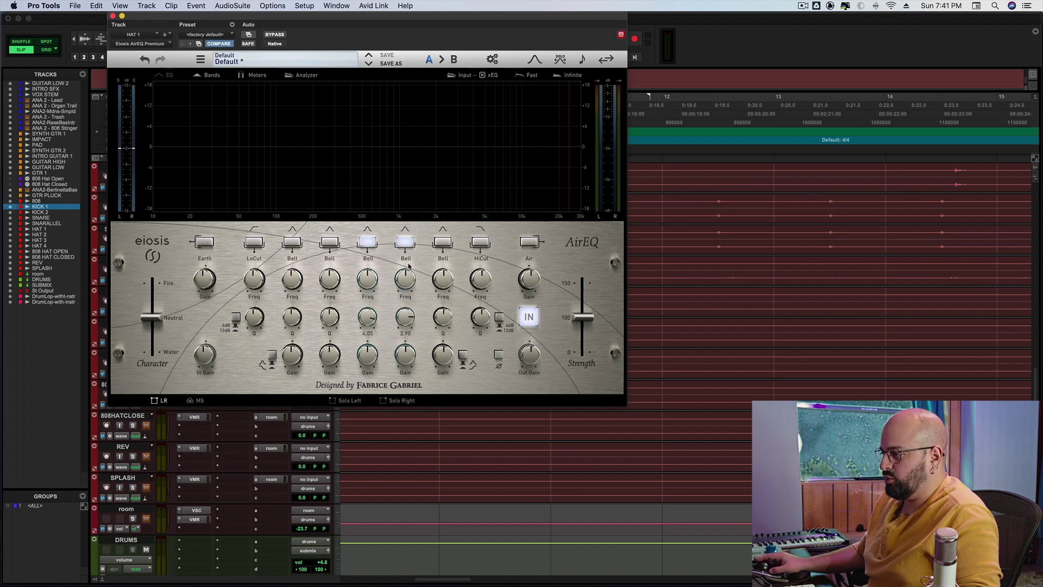
key("space")
left_click_drag(408, 348, 411, 356)
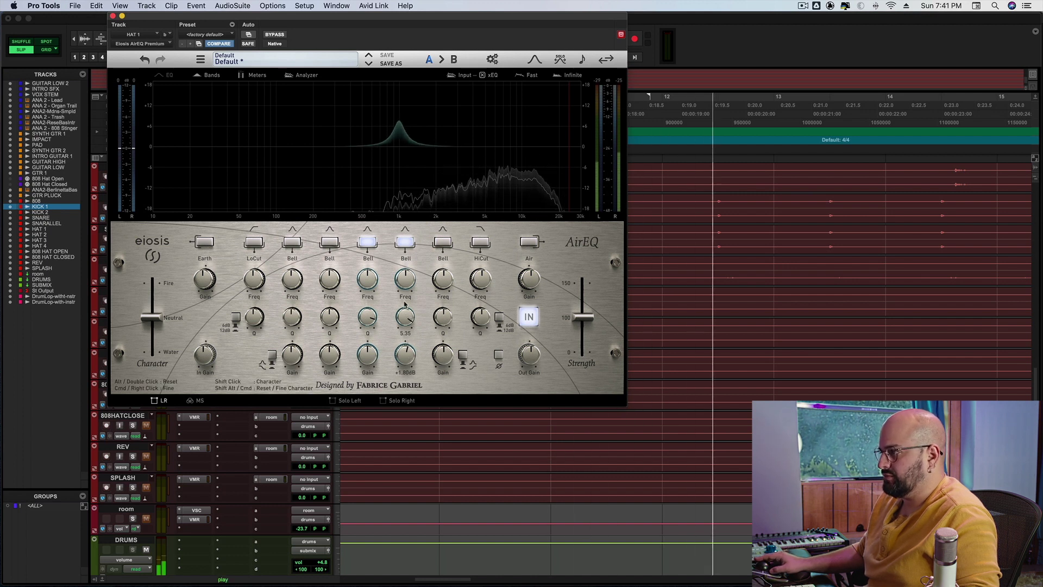
left_click_drag(405, 279, 430, 253)
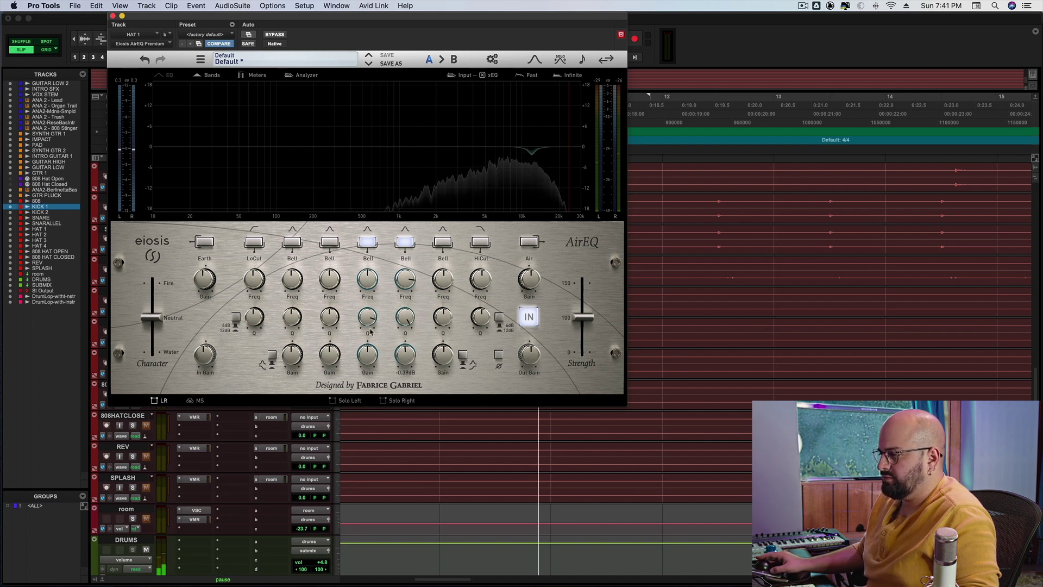
left_click_drag(367, 354, 391, 265)
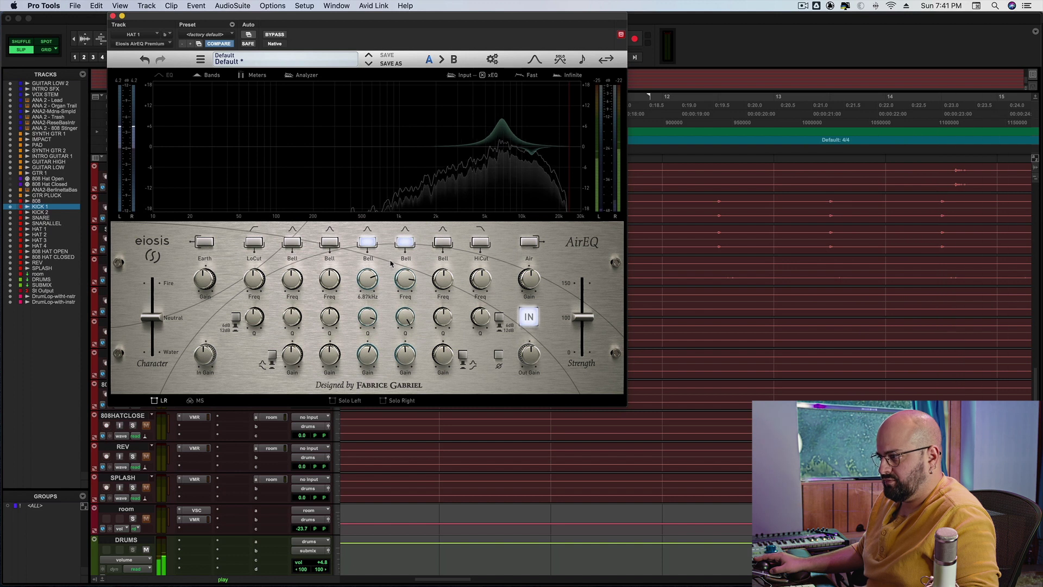
left_click_drag(365, 356, 366, 380)
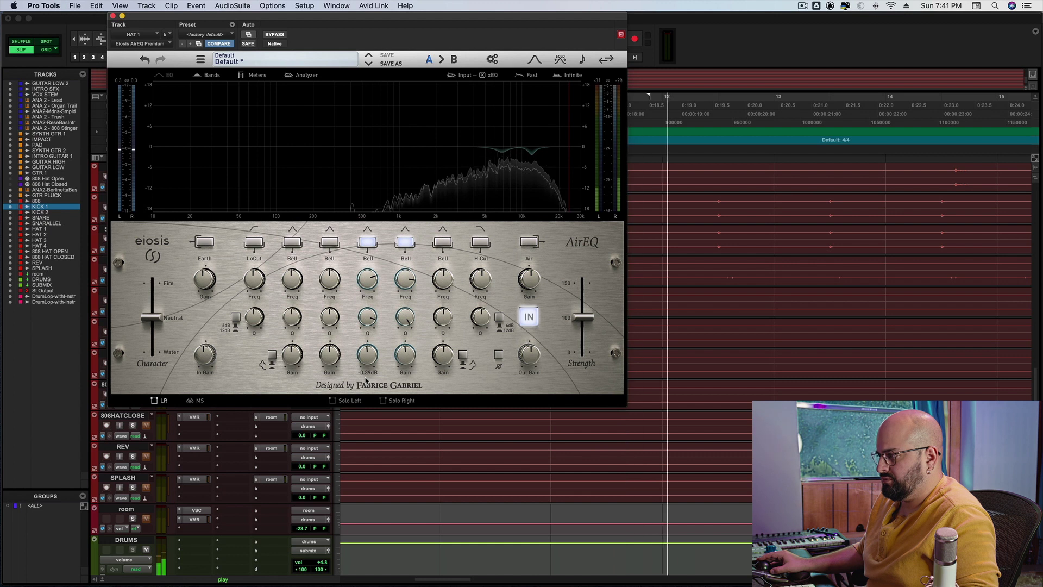
- Raise AirEQ's output gain to about 2.08 dB and compare HAT 1 with the EQ bypassed and active
key("space")
key("space")
left_click_drag(527, 352, 528, 336)
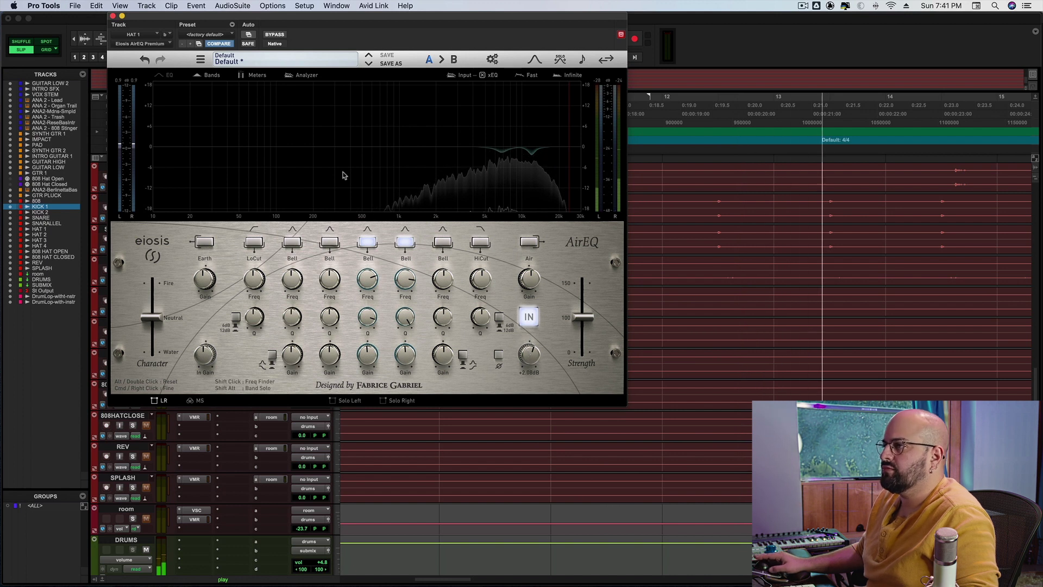
key("space")
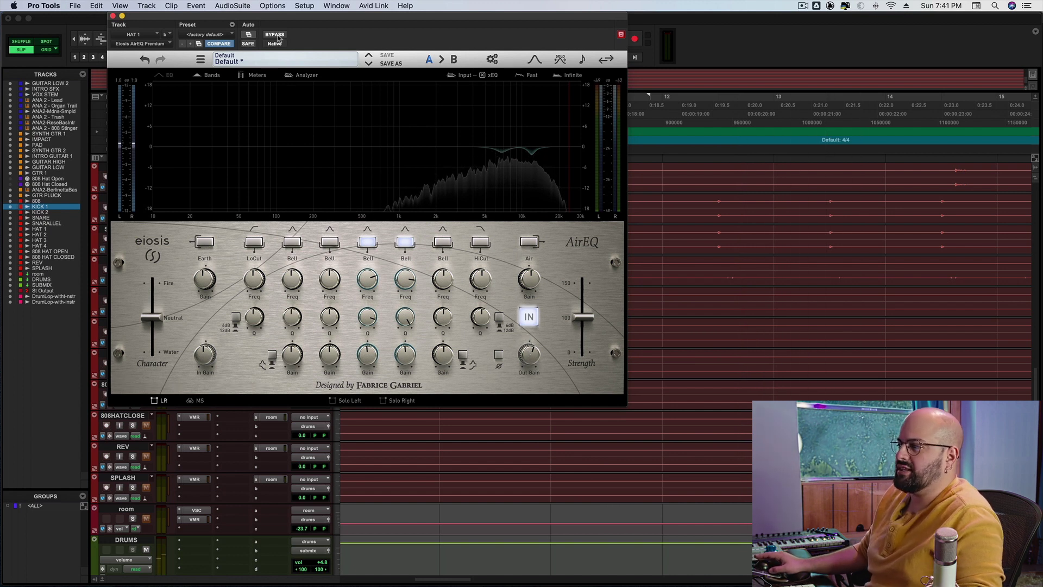
left_click(275, 34)
key("space")
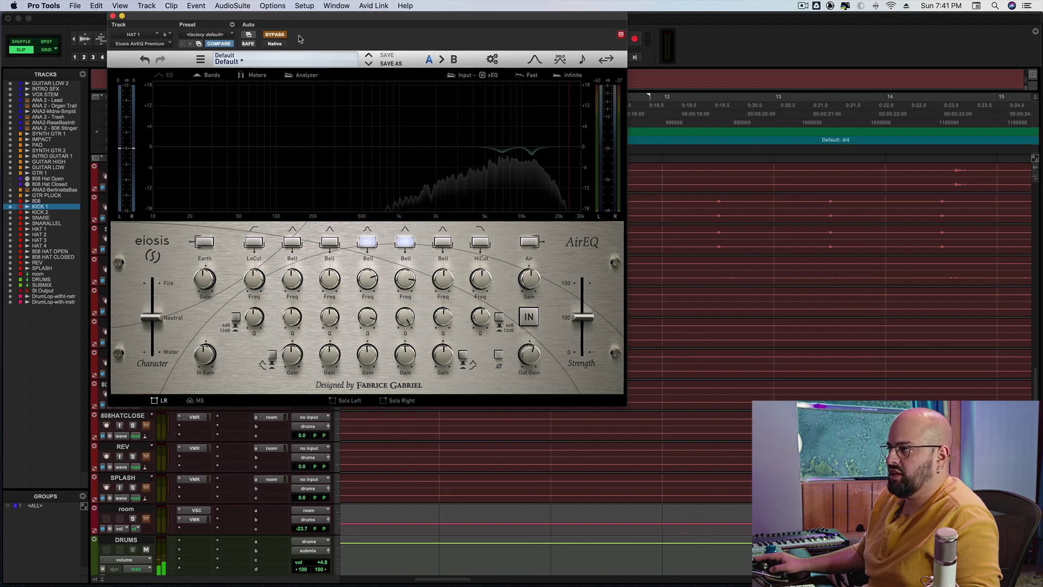
key("space")
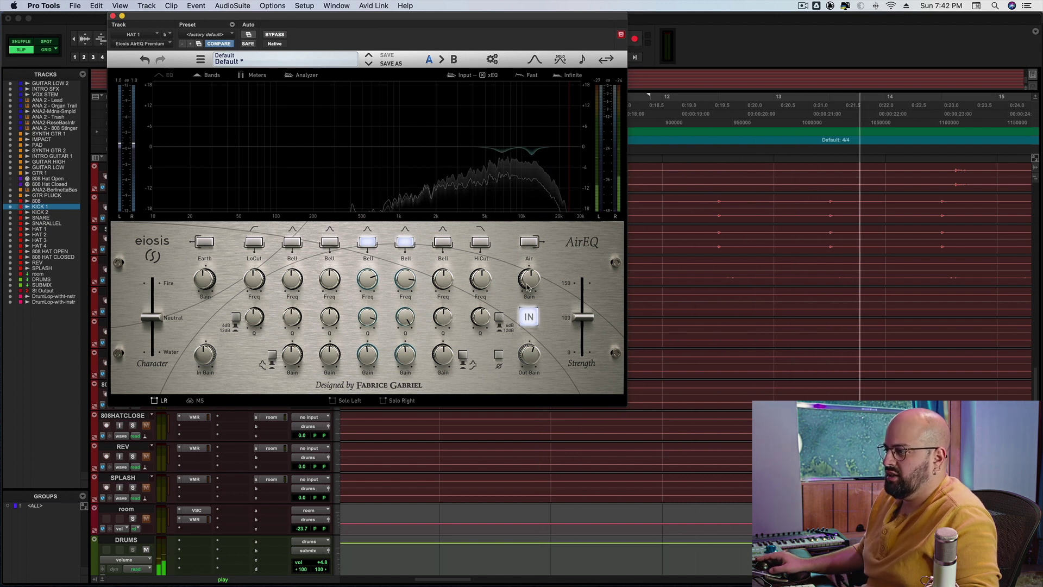
- Try a slight Air band boost on HAT 1's EQ during playback
left_click_drag(533, 280, 534, 277)
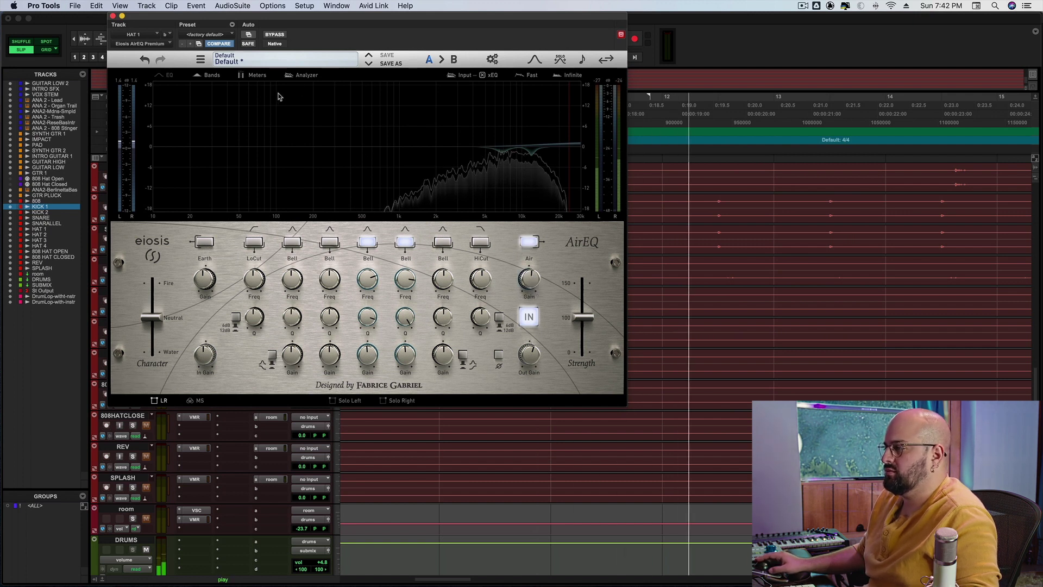
key("space")
left_click(529, 242)
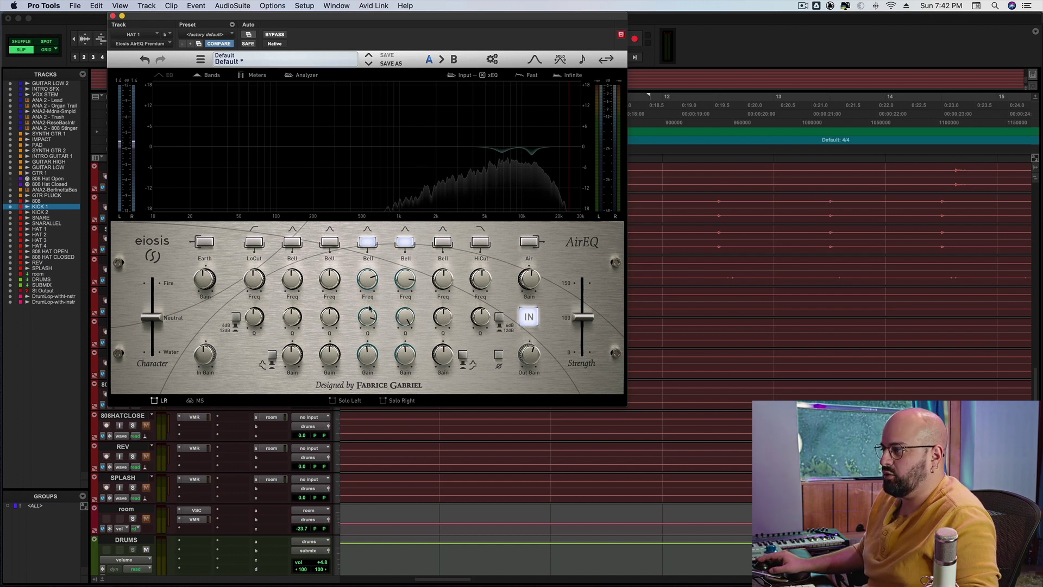
- Audition HAT 1 with the 12 kHz bell off and on, fine-tune its gain to -0.96 dB and close AirEQ
key("space")
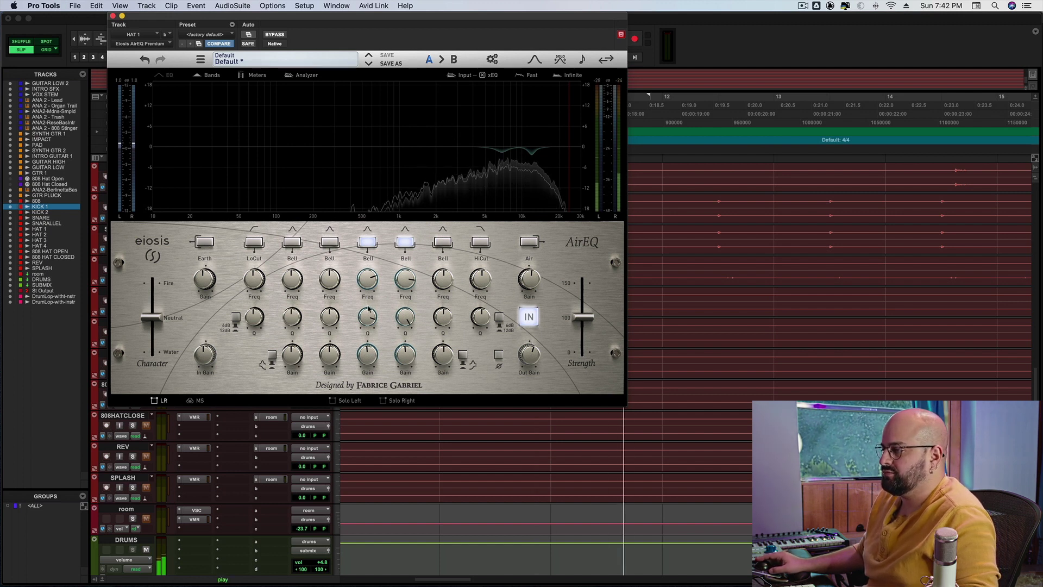
left_click(406, 245)
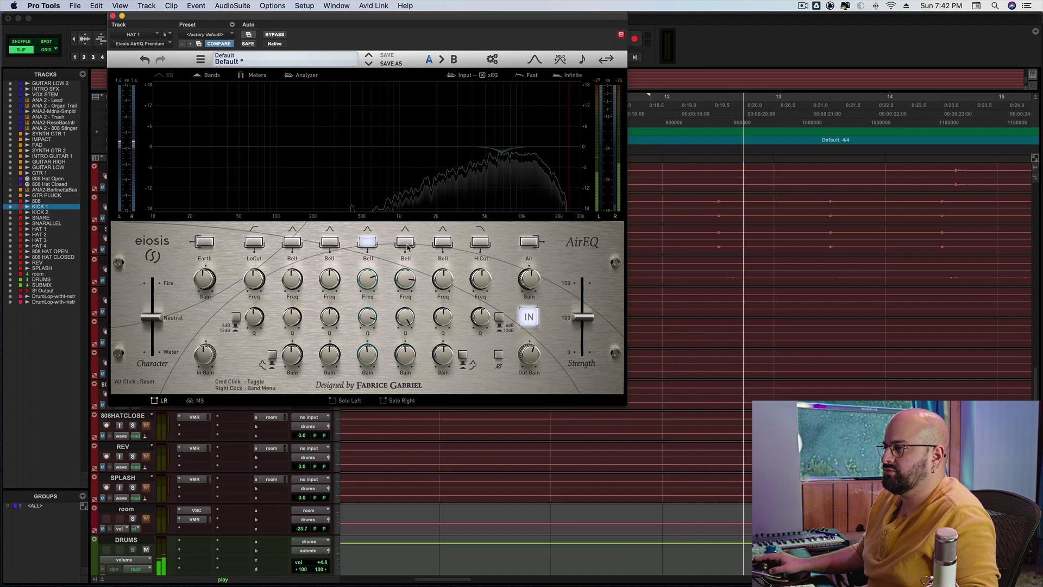
left_click(406, 245)
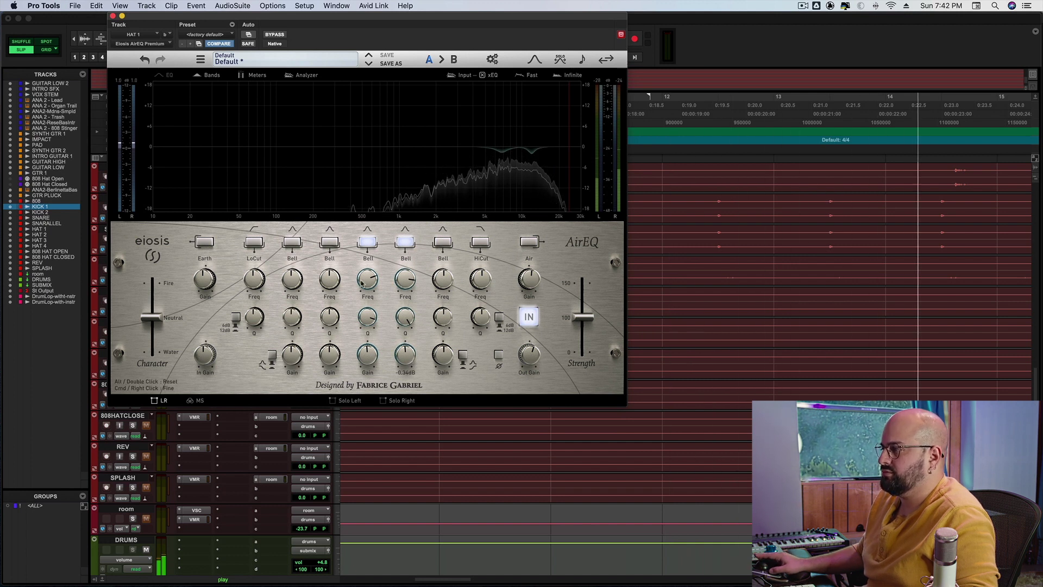
key("space")
left_click(113, 16)
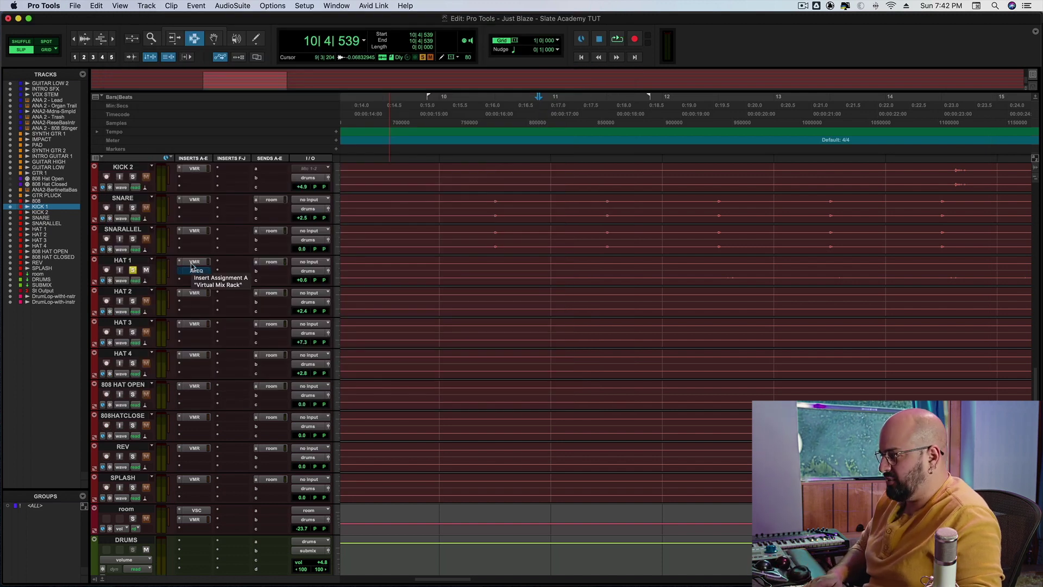
- Open HAT 1's Virtual Mix Rack and load the Transient Shaper module into the first empty slot
key("super+bracketleft")
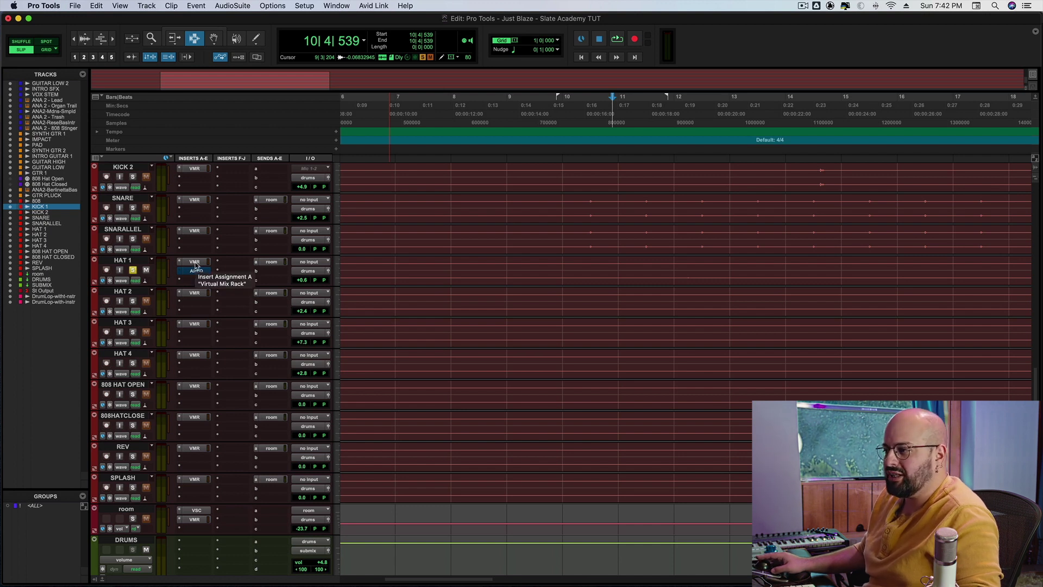
left_click(195, 263)
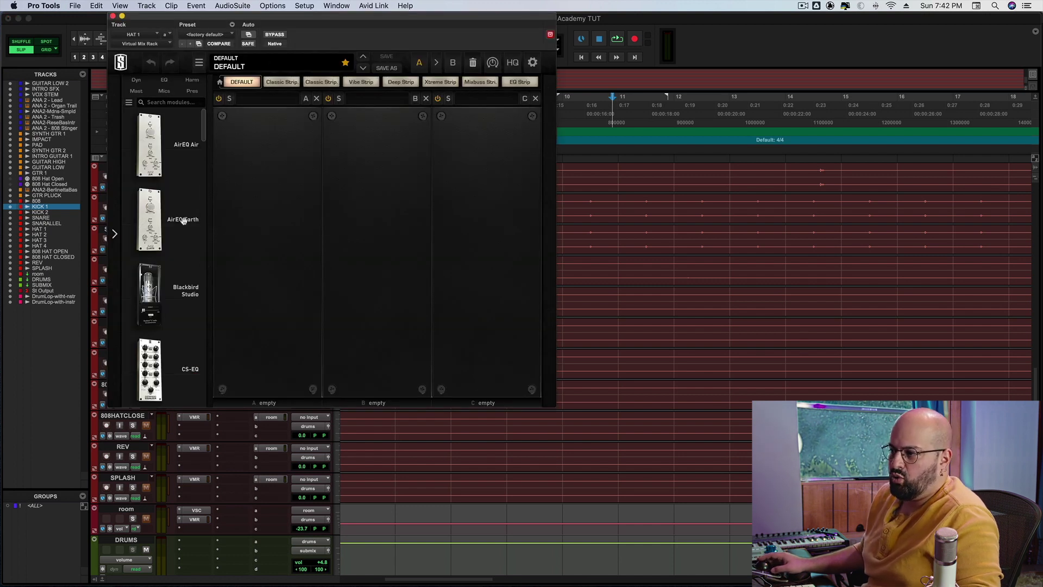
scroll(170, 183, "down", 10)
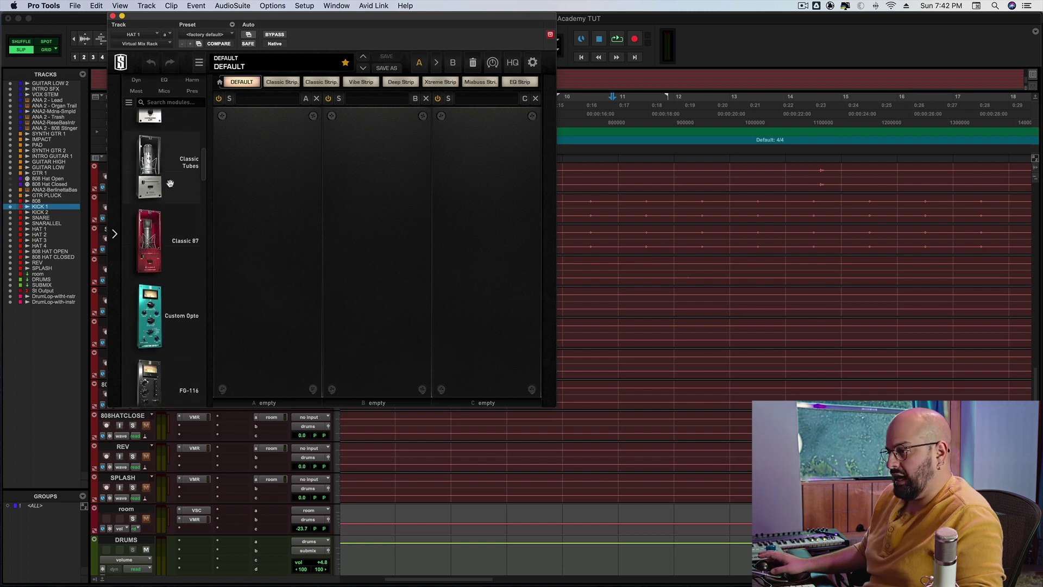
scroll(168, 183, "down", 12)
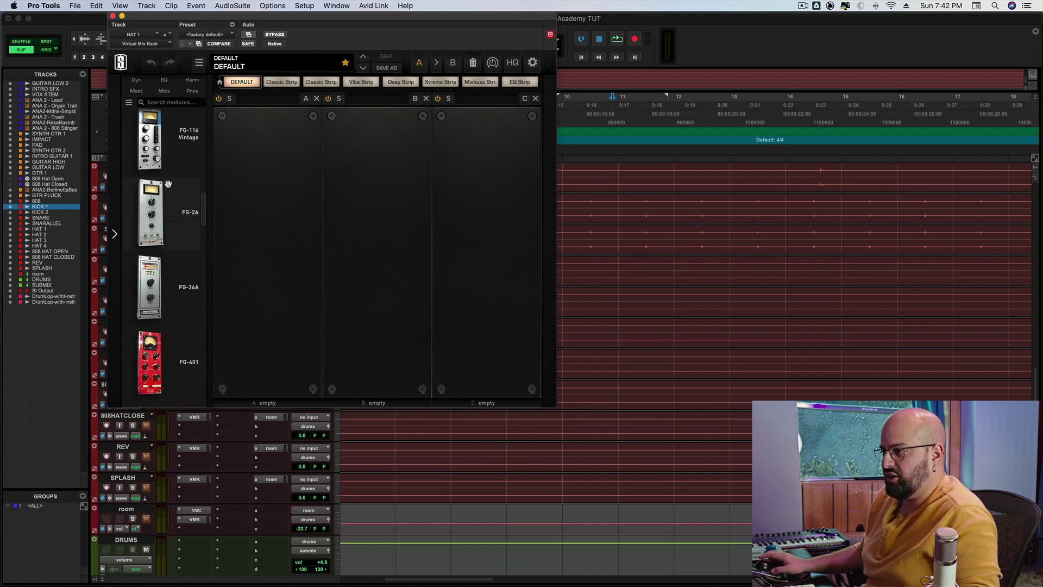
scroll(169, 184, "down", 12)
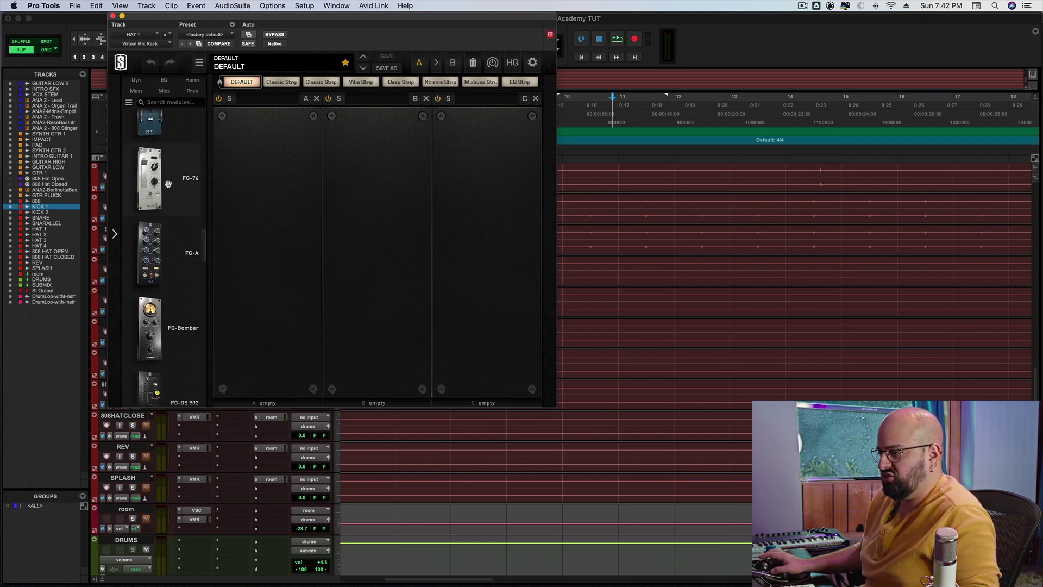
scroll(168, 183, "down", 12)
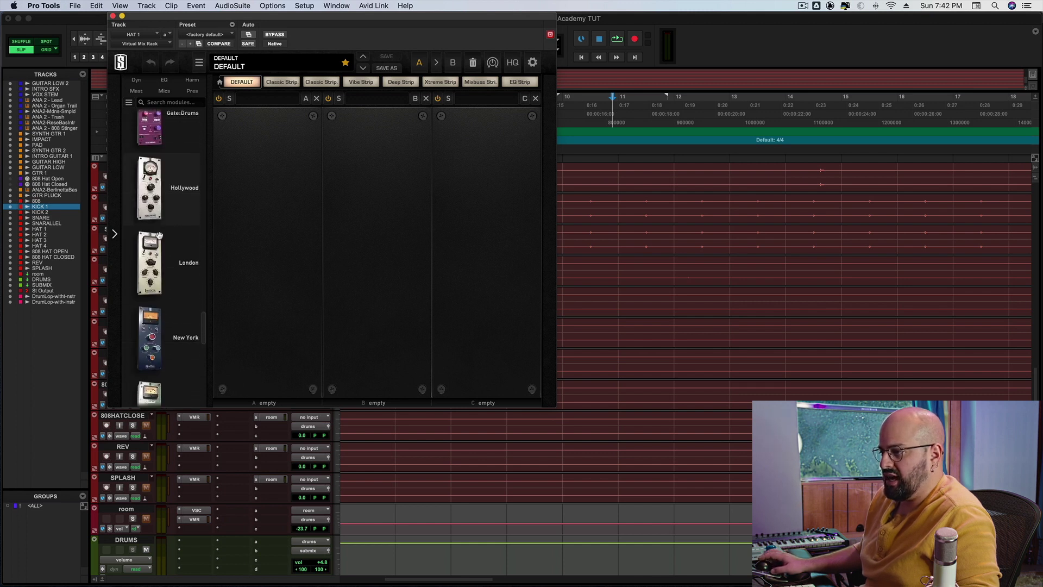
scroll(160, 240, "down", 4)
left_click_drag(157, 313, 265, 290)
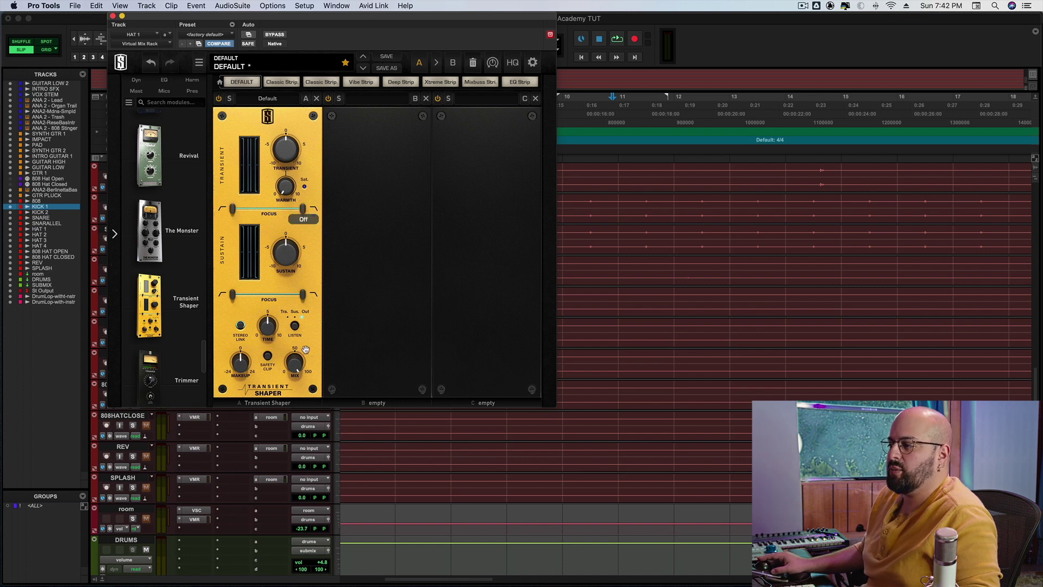
- Narrow the Transient Shaper's transient focus to the highest frequencies and set its Time to 0.00 while HAT 1 plays
key("space")
left_click_drag(268, 212, 301, 225)
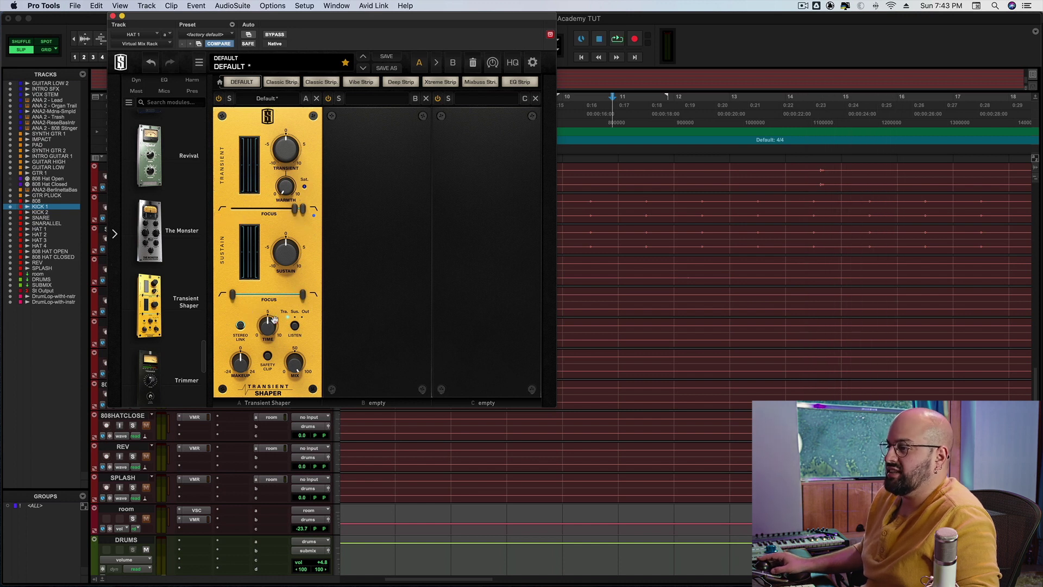
key("space")
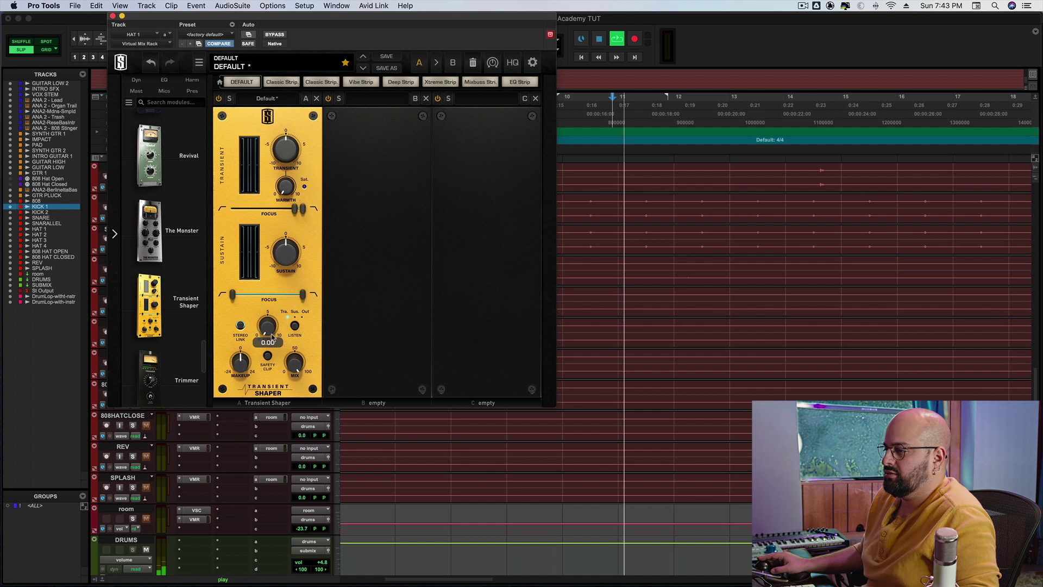
left_click_drag(268, 328, 286, 337)
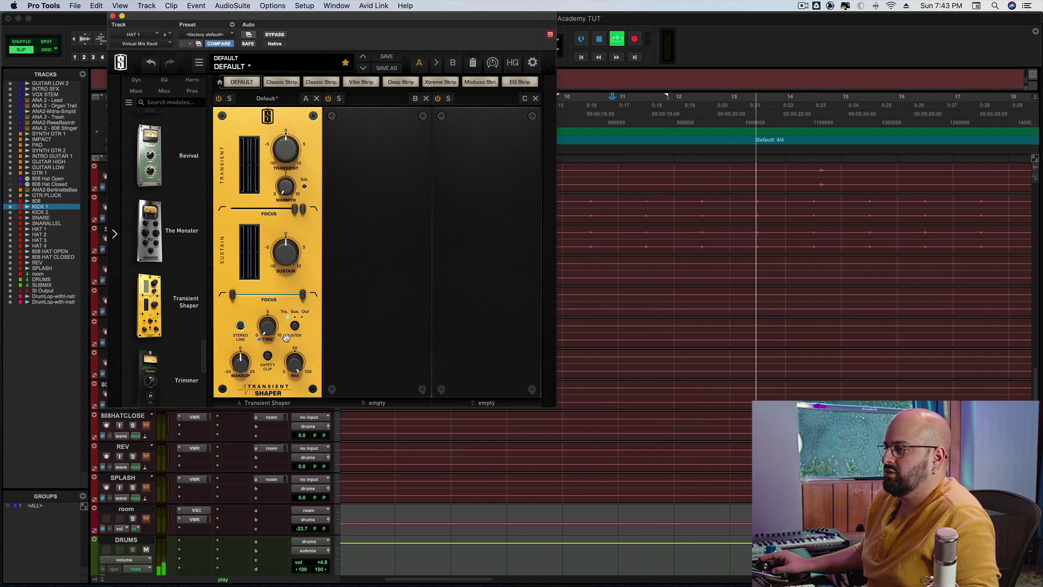
- Boost HAT 1's Transient knob on the Transient Shaper and lower its Sustain to -4.06 while the track plays
key("space")
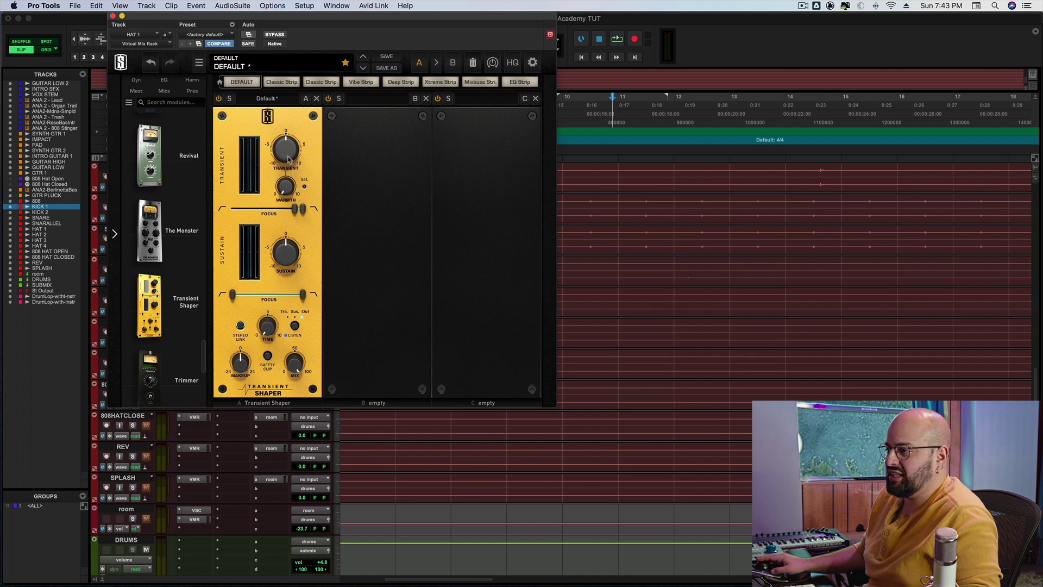
mouse_move(288, 158)
key("space")
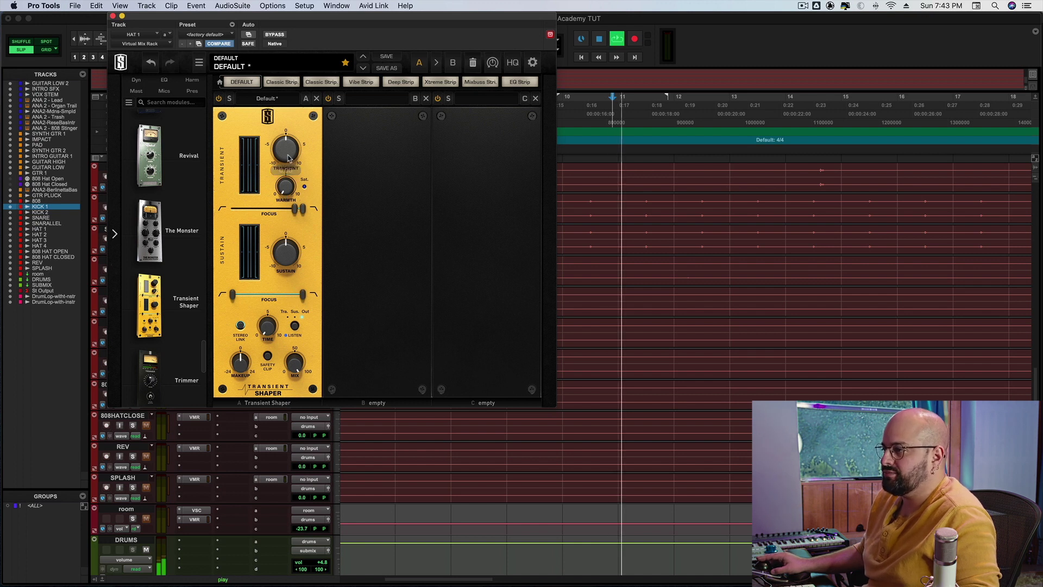
left_click_drag(288, 158, 292, 140)
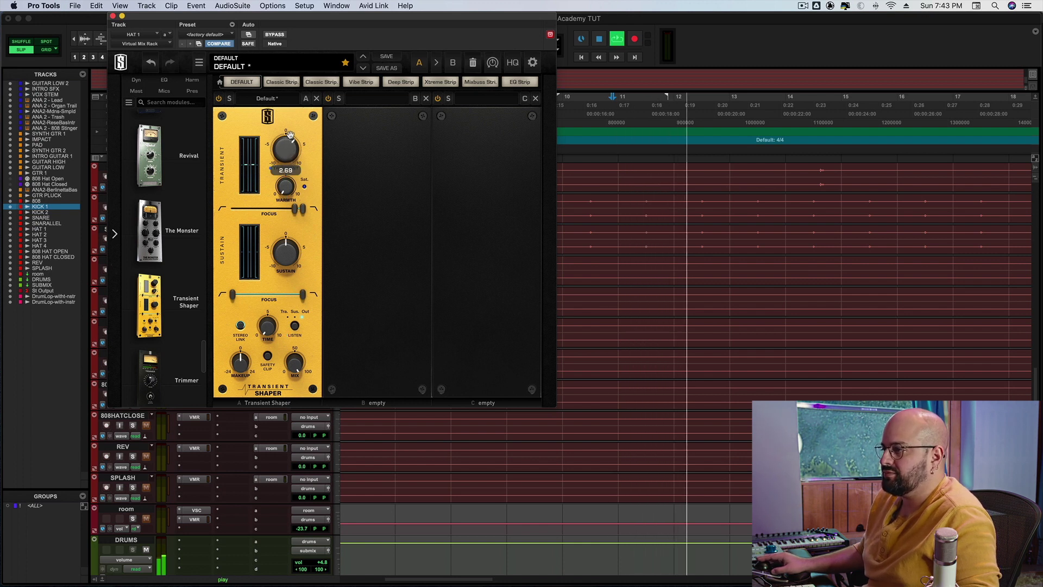
left_click_drag(281, 254, 280, 270)
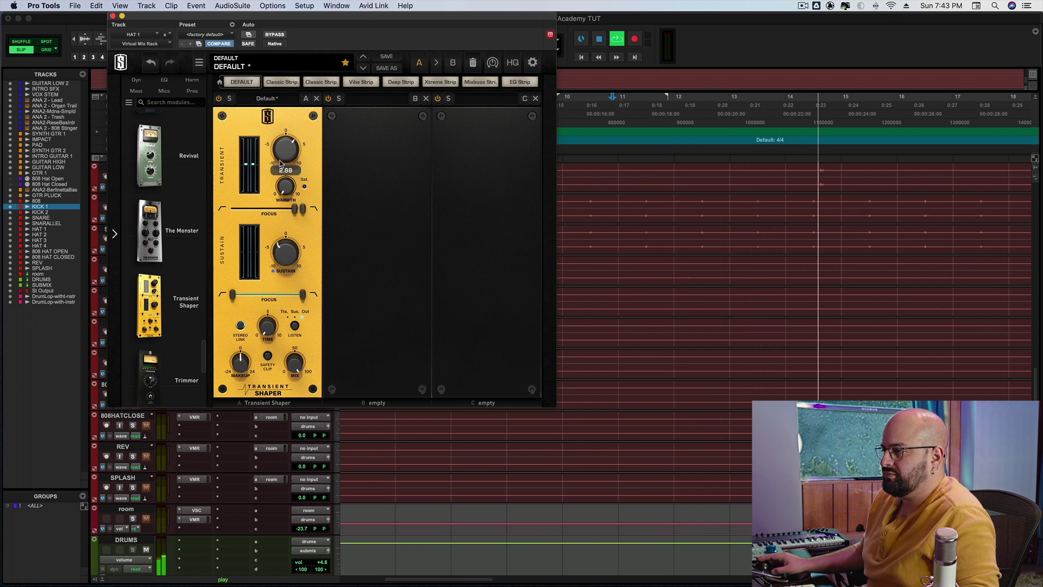
left_click_drag(287, 268, 287, 278)
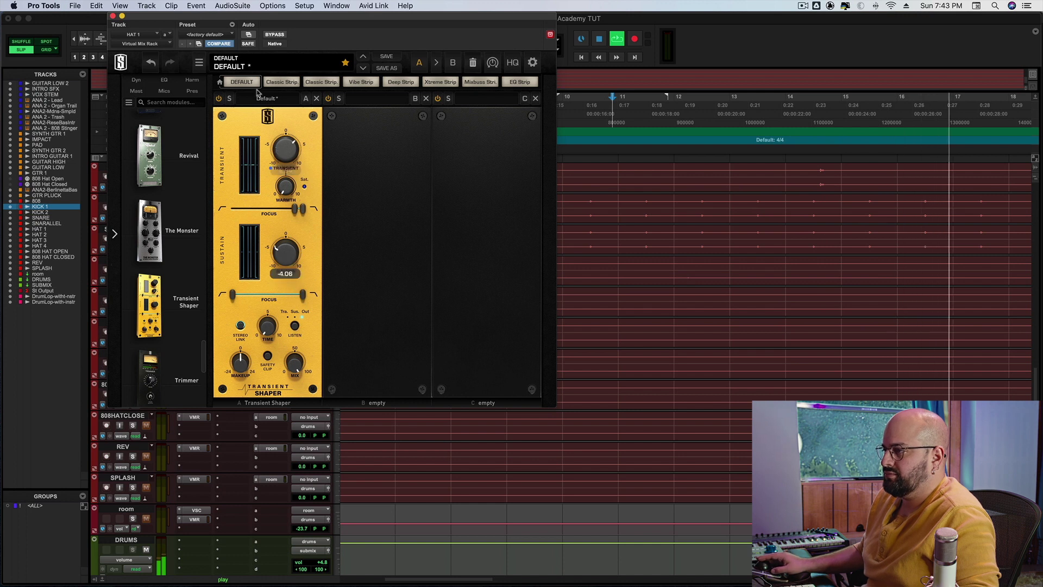
- Compare HAT 1 with the Transient Shaper module switched off and on, and stop playback
left_click(219, 98)
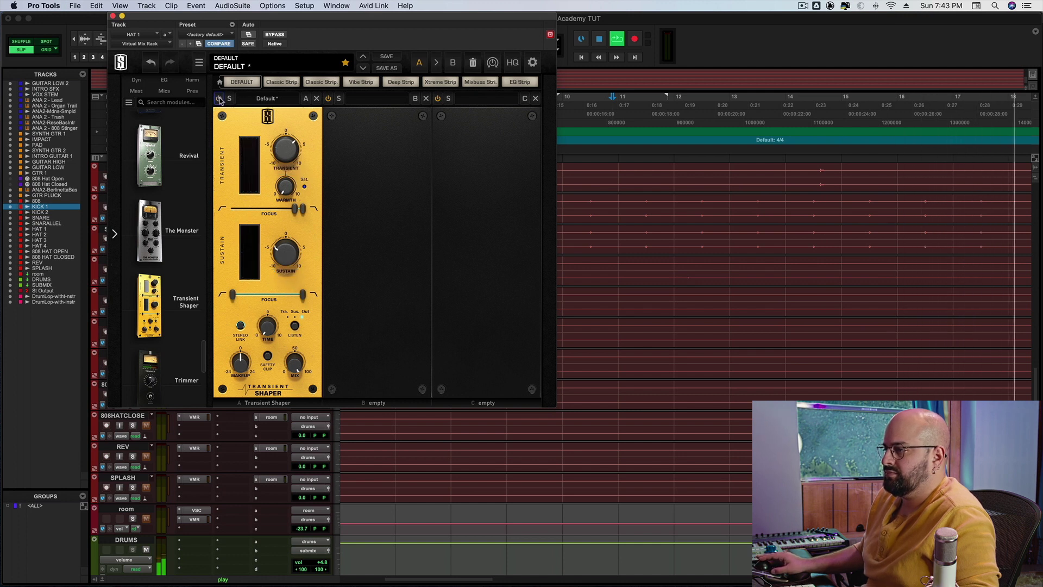
left_click(219, 98)
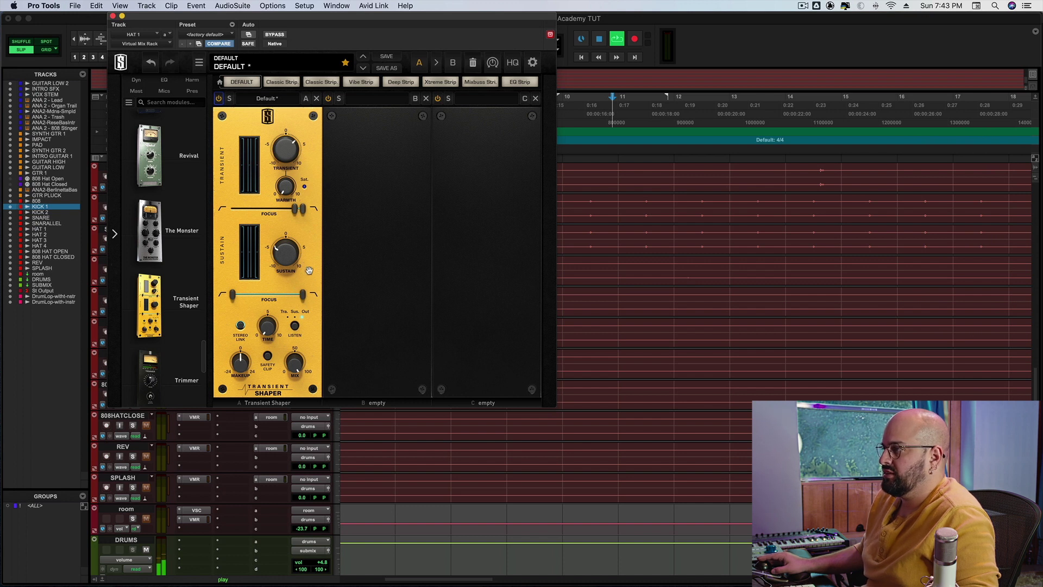
key("space")
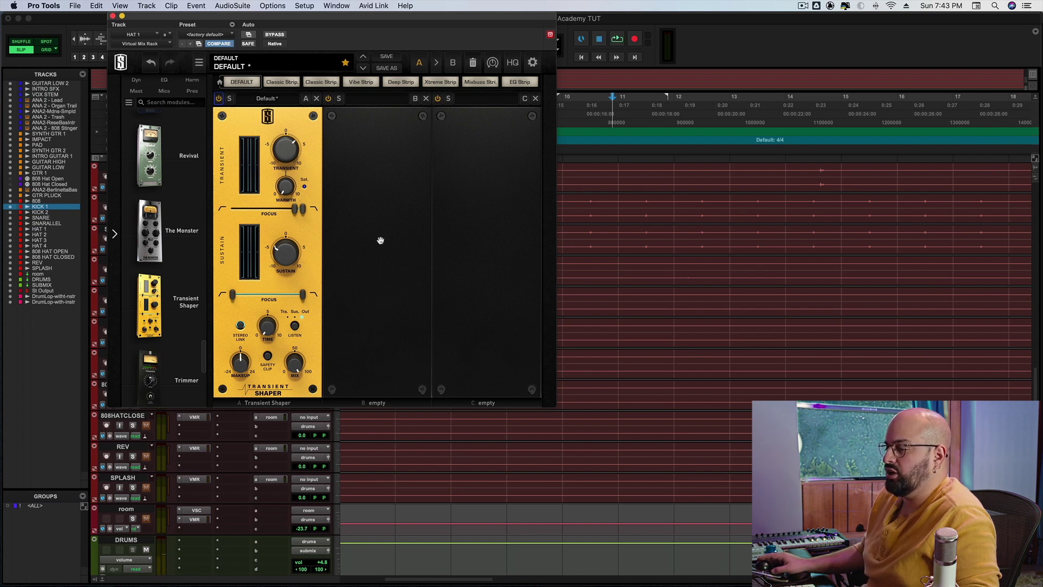
- Load the Revival module into the second slot of HAT 1's Virtual Mix Rack and raise its Shimmer moderately during playback
left_click_drag(141, 147, 391, 184)
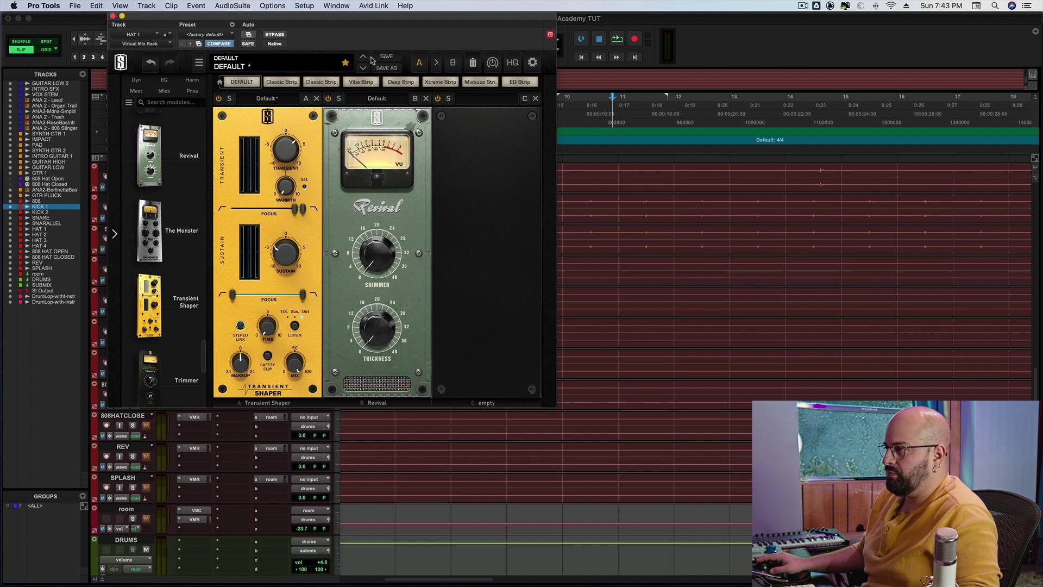
left_click_drag(330, 16, 443, 8)
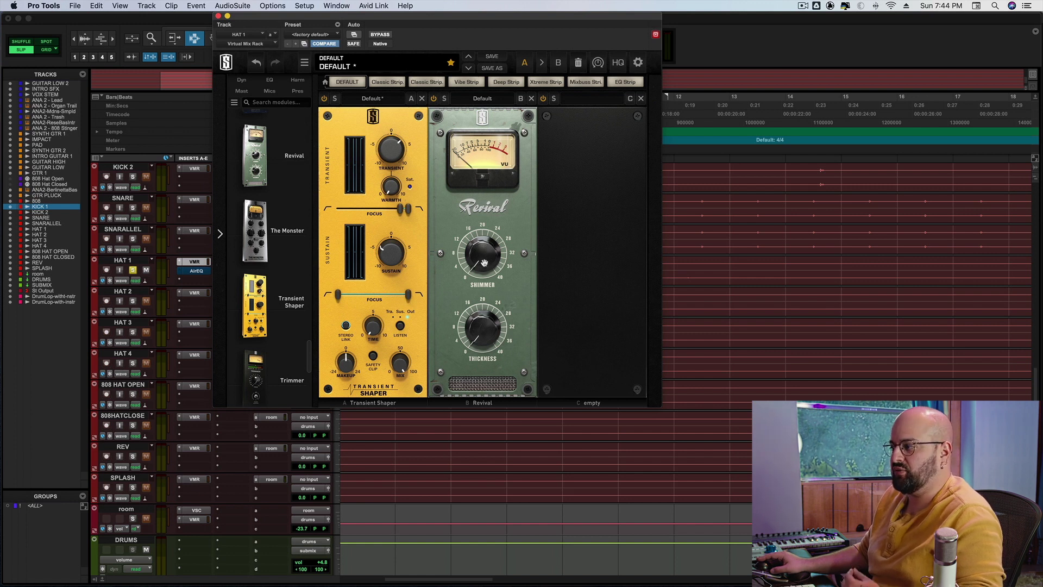
key("space")
left_click_drag(484, 261, 413, 244)
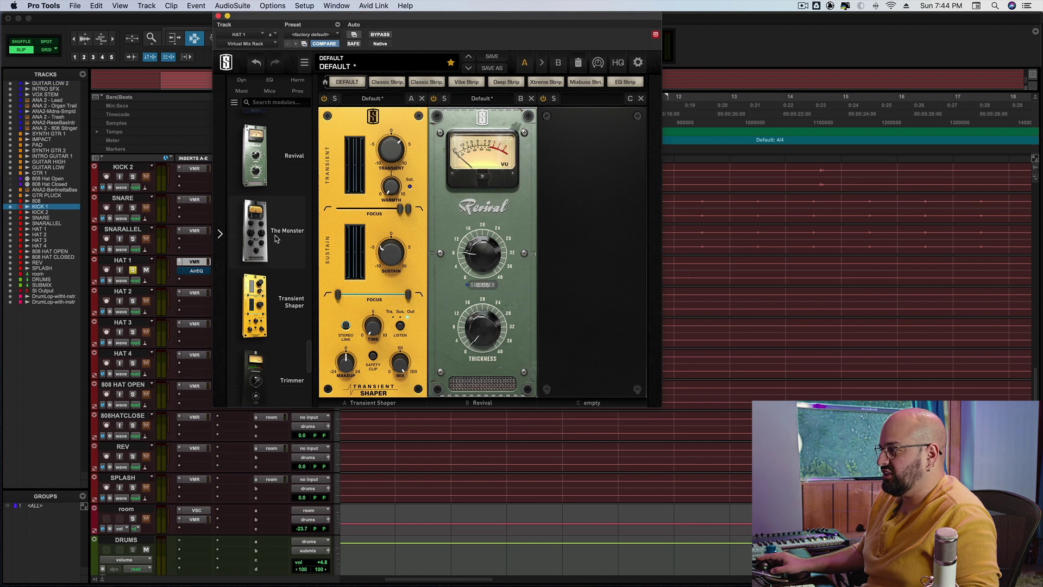
- Load the FG-A equalizer into the third slot and cut its MF1 gain to -4.00 dB while HAT 1 plays
scroll(276, 221, "down", 15)
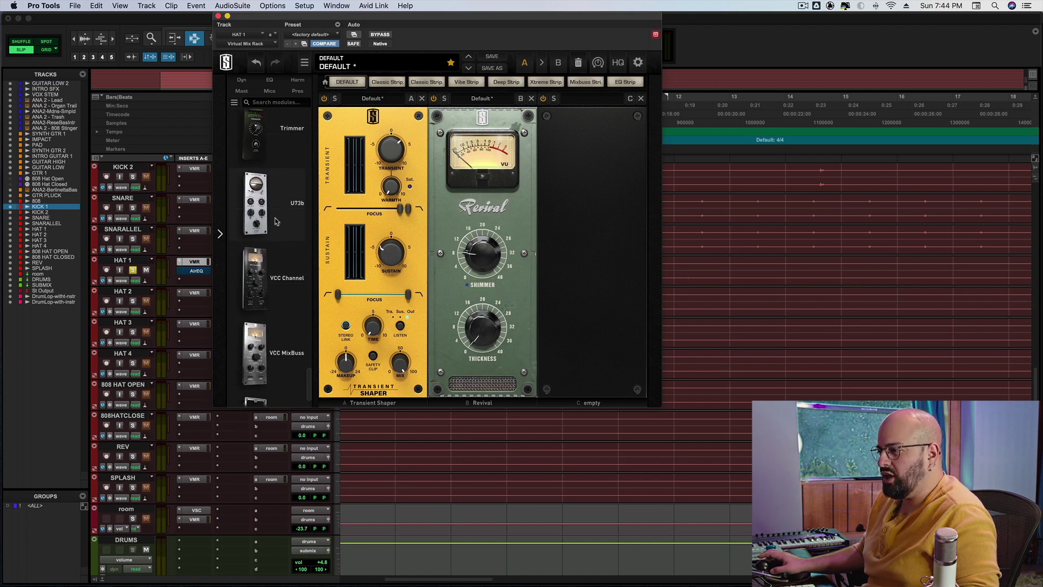
scroll(275, 221, "up", 15)
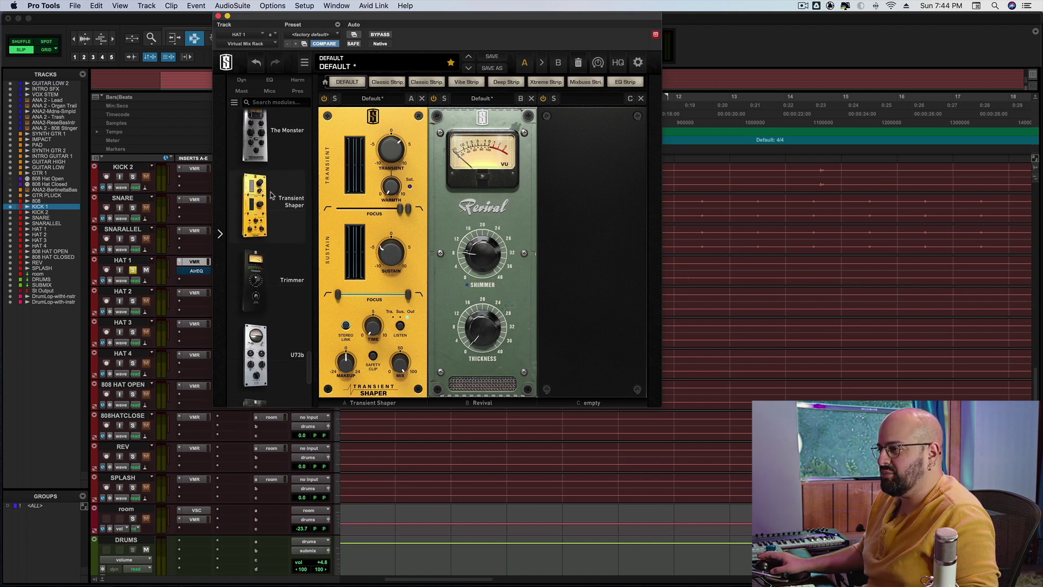
scroll(272, 196, "up", 10)
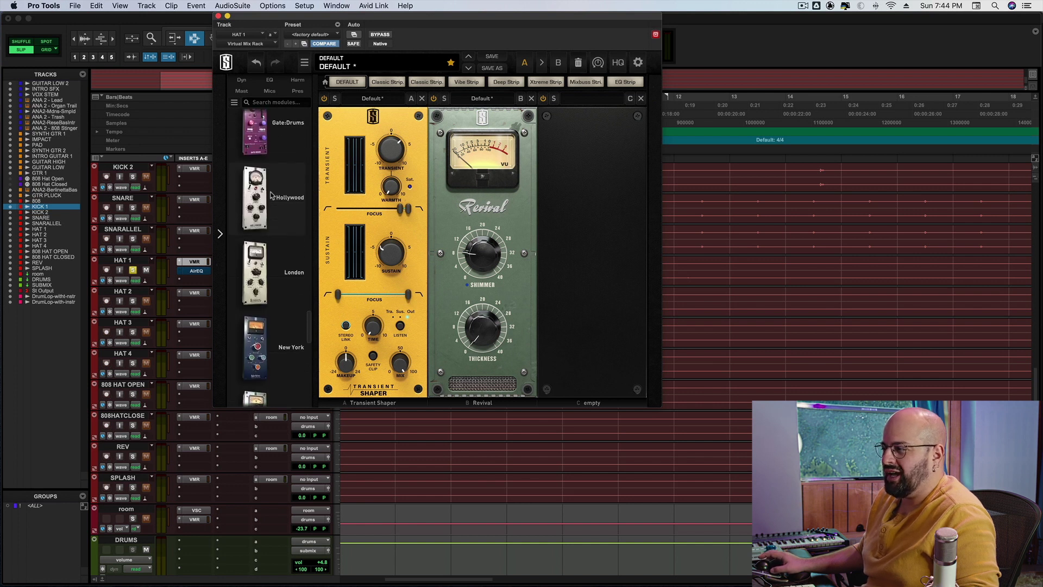
scroll(271, 195, "up", 10)
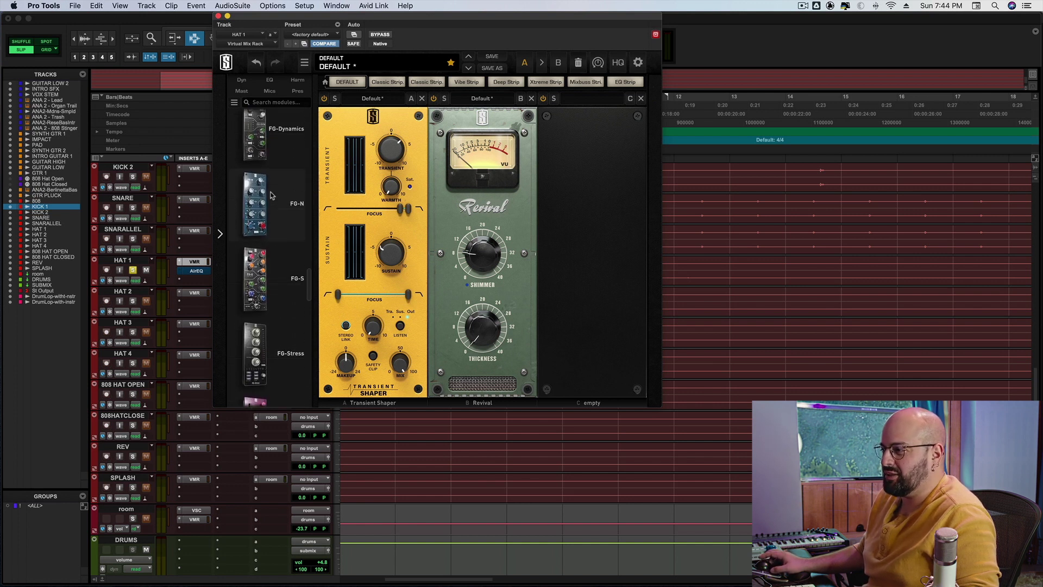
scroll(272, 196, "up", 4)
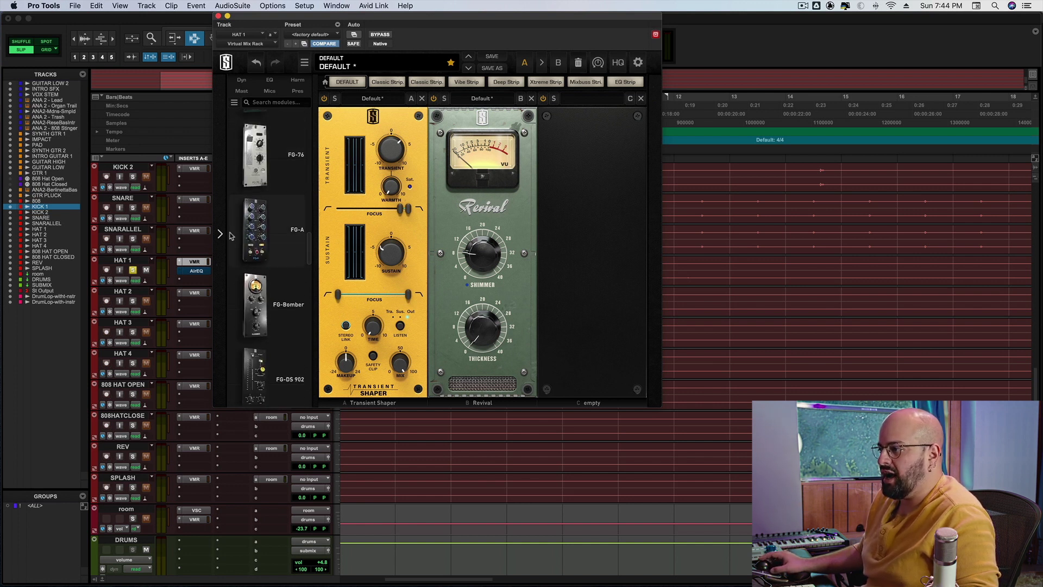
left_click_drag(254, 237, 572, 242)
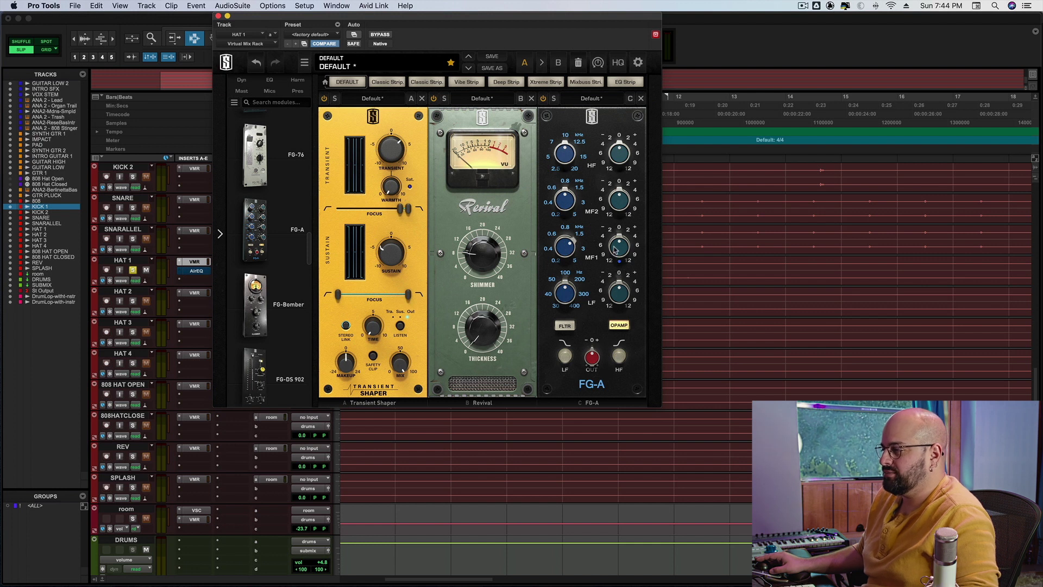
key("space")
mouse_move(616, 274)
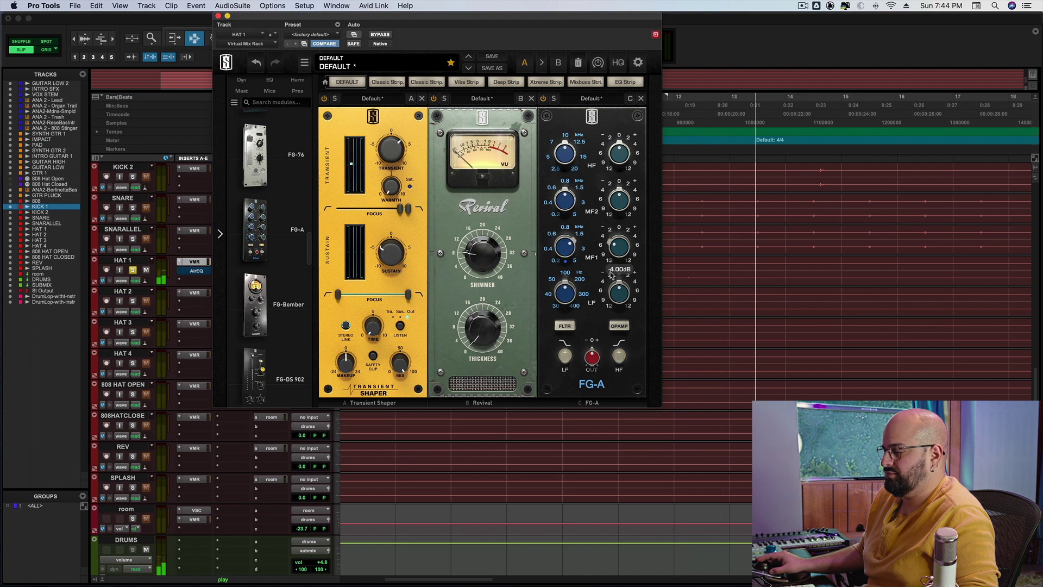
- Compare HAT 1 with the whole Virtual Mix Rack bypassed and active
left_click(381, 35)
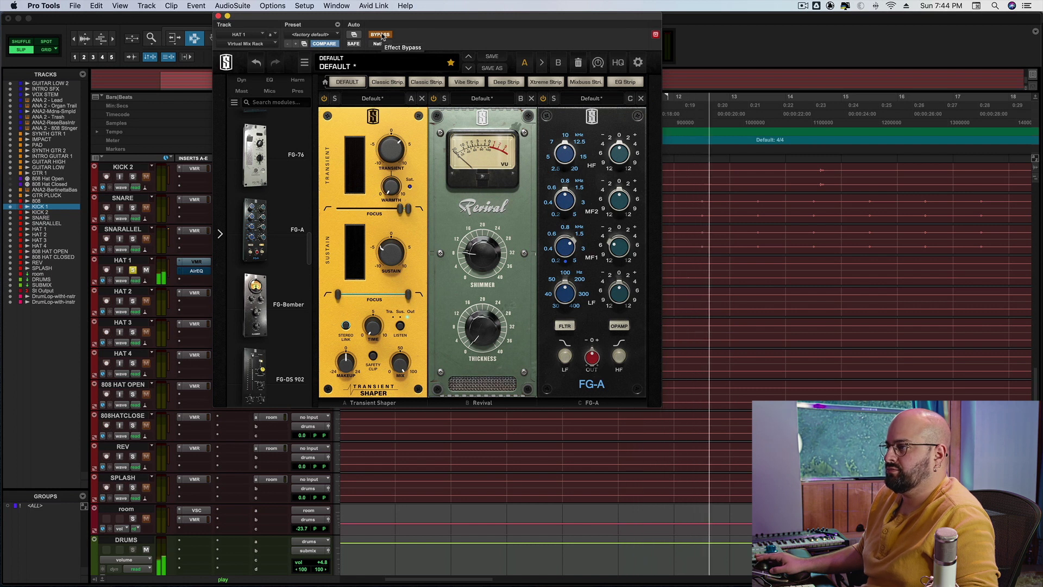
left_click(380, 34)
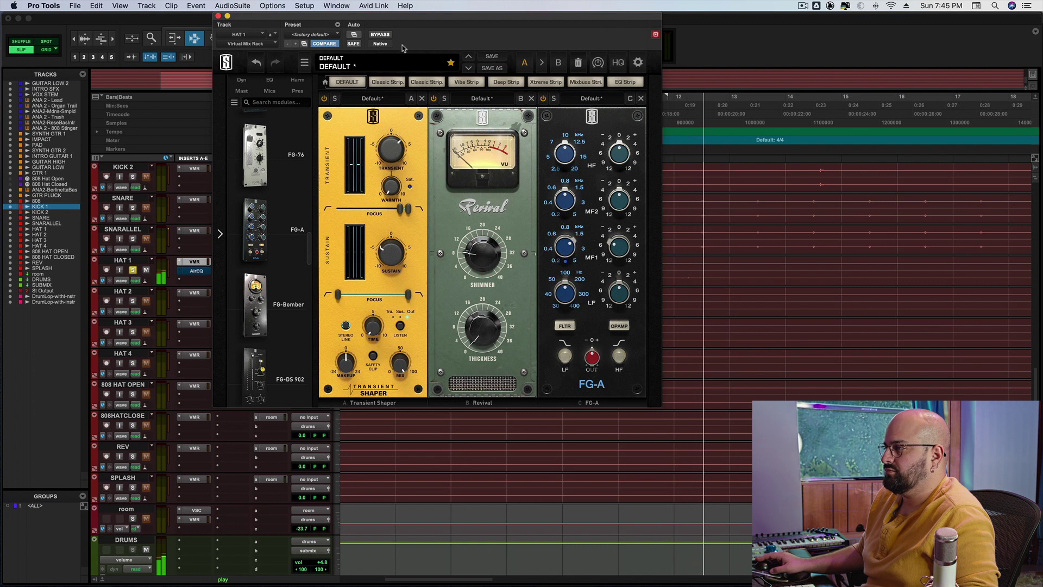
mouse_move(388, 149)
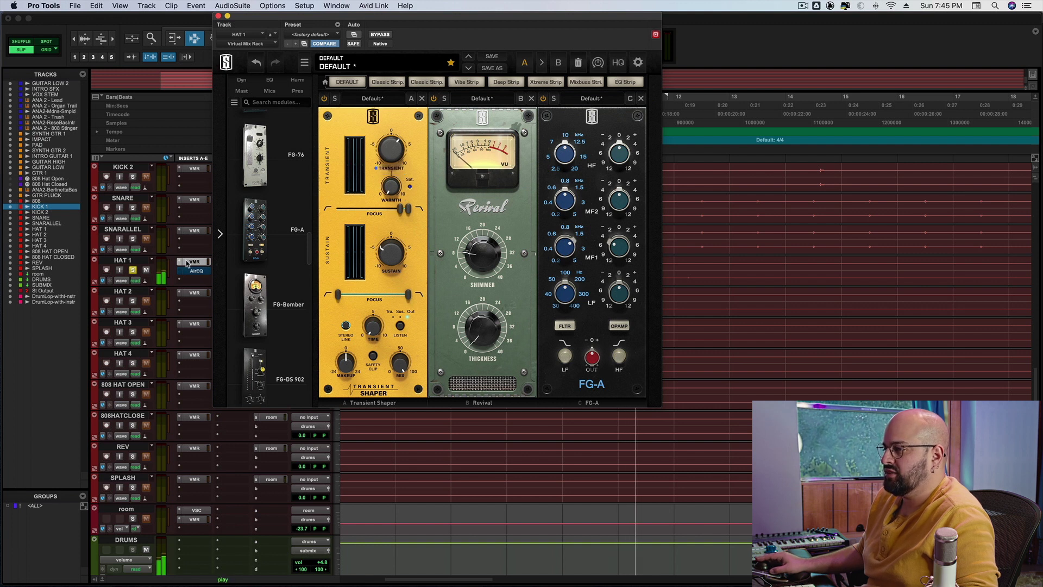
- Unsolo HAT 1, play it with the other drums and close the Virtual Mix Rack
left_click(133, 270)
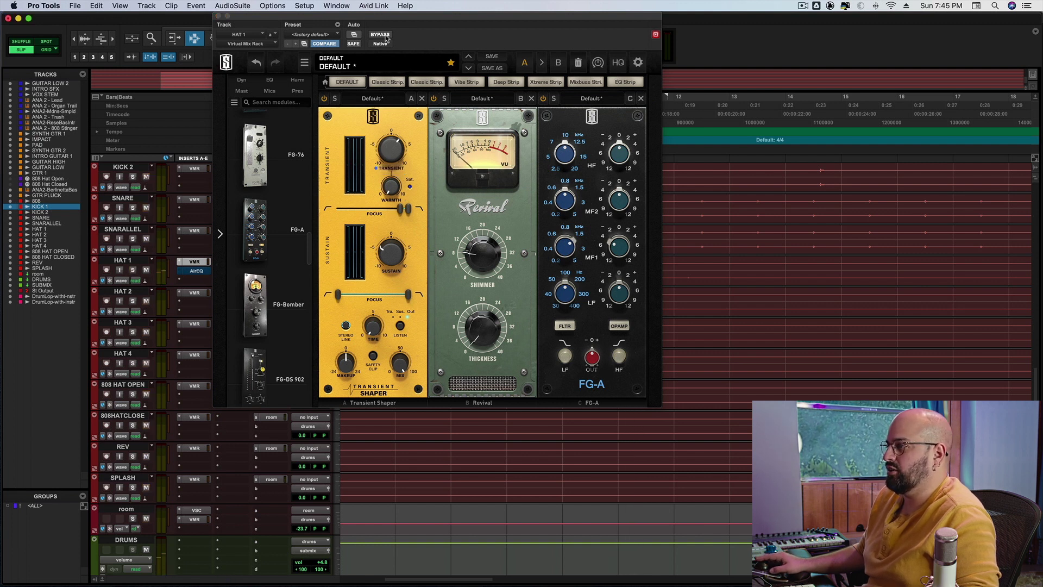
key("space")
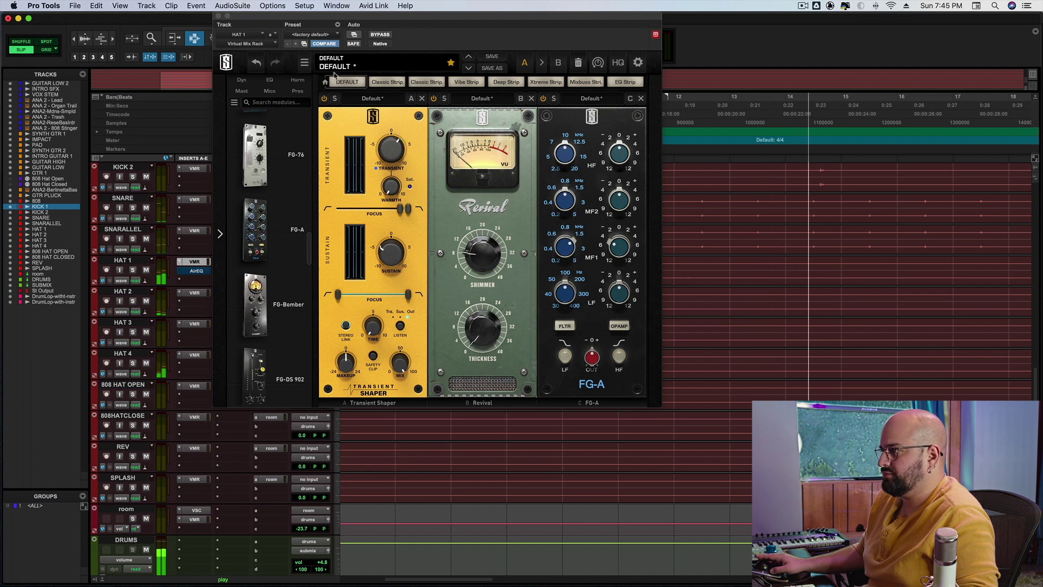
key("super+w")
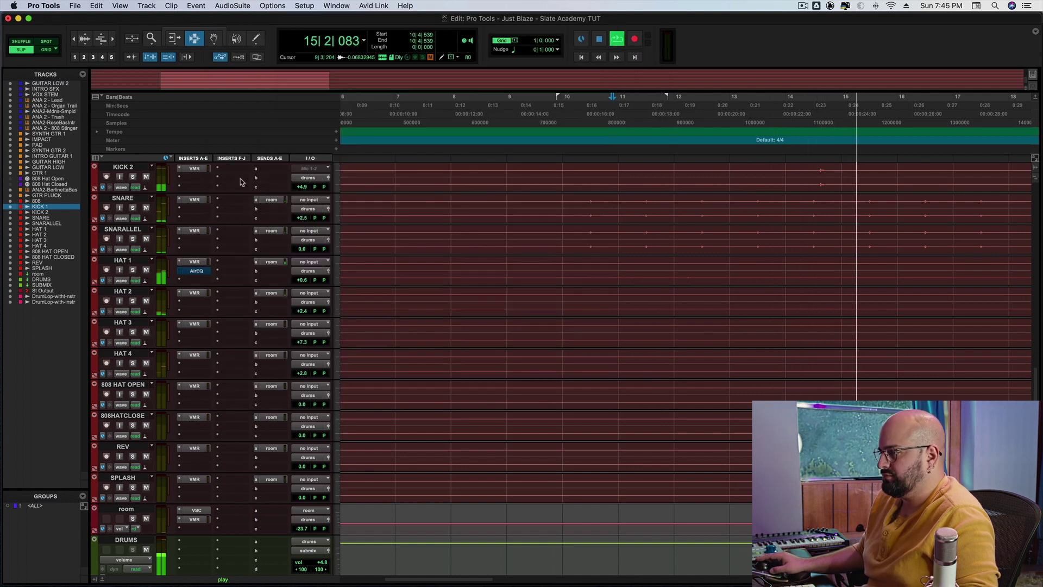
- Set HAT 1's room send level to -4.6 dB and close the send window
left_click(271, 261)
left_click_drag(25, 159, 26, 166)
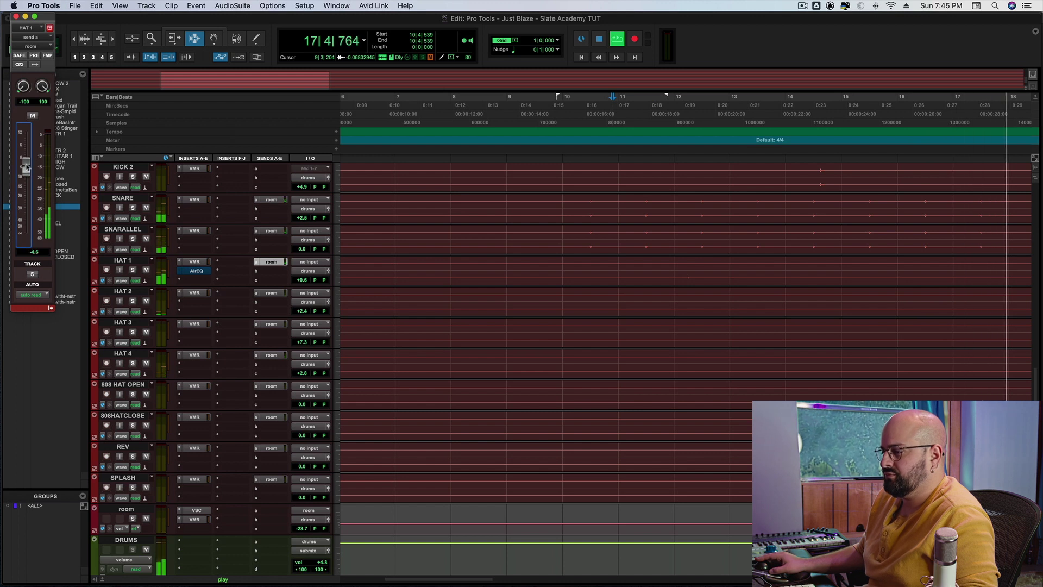
left_click(16, 17)
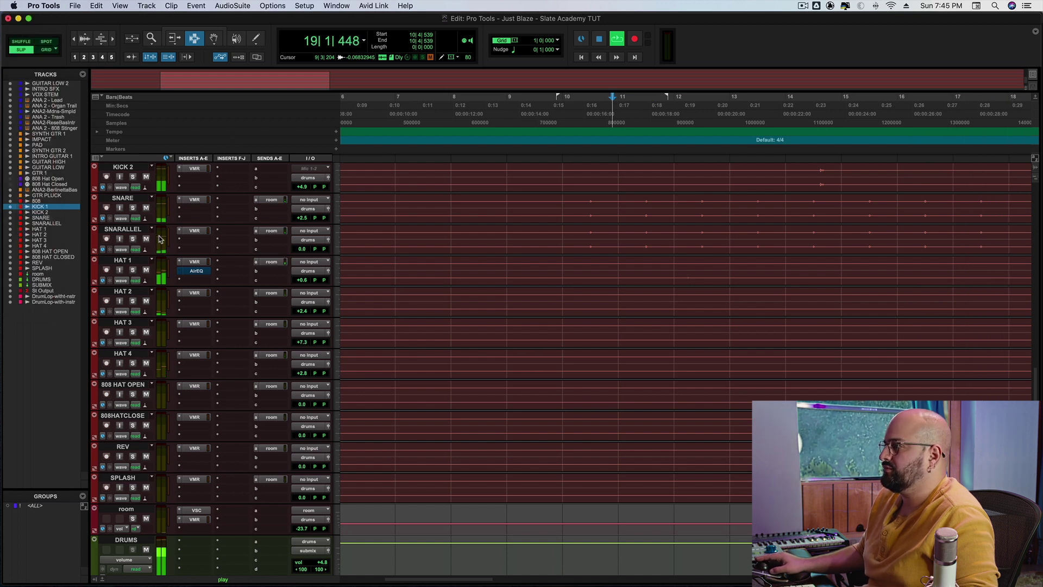
- Audition the full drum mix with HAT 1's Virtual Mix Rack insert bypassed and active
key("space")
key("space")
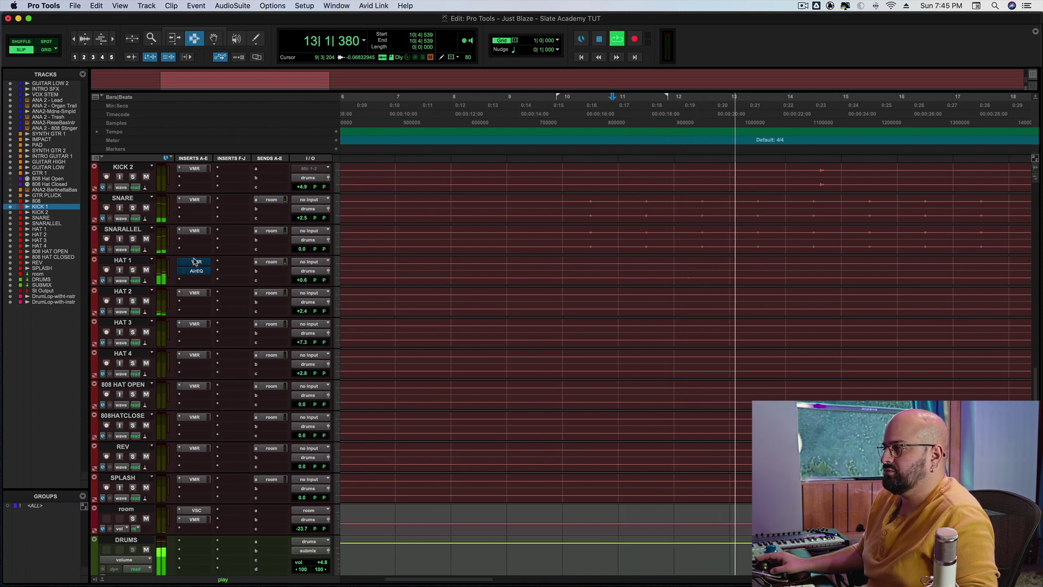
key("space")
key("space")
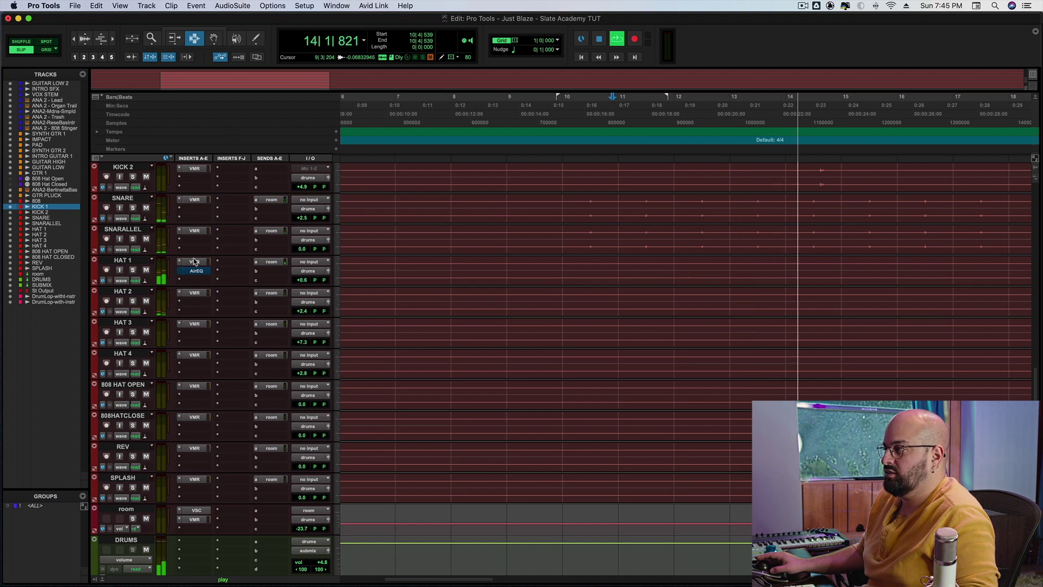
key("space")
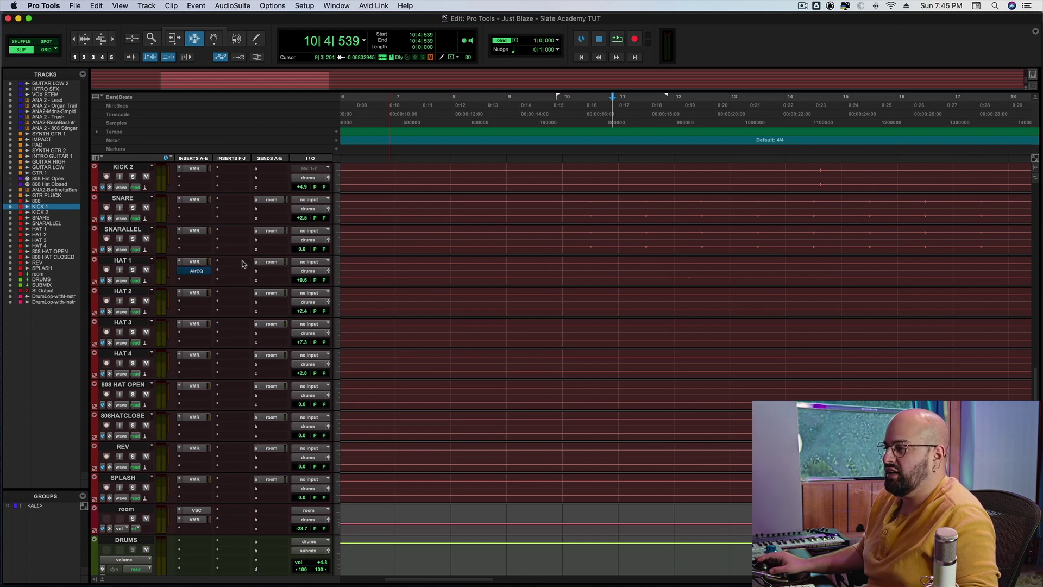
- Place the playback position at 10|2|198 on HAT 1 and listen to the drum mix from there
left_click(579, 271)
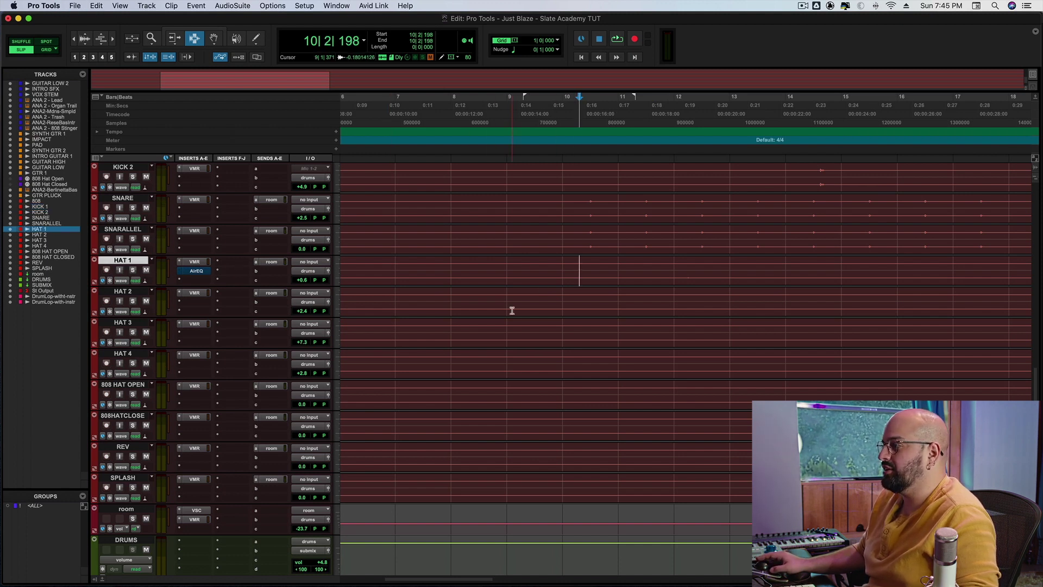
key("space")
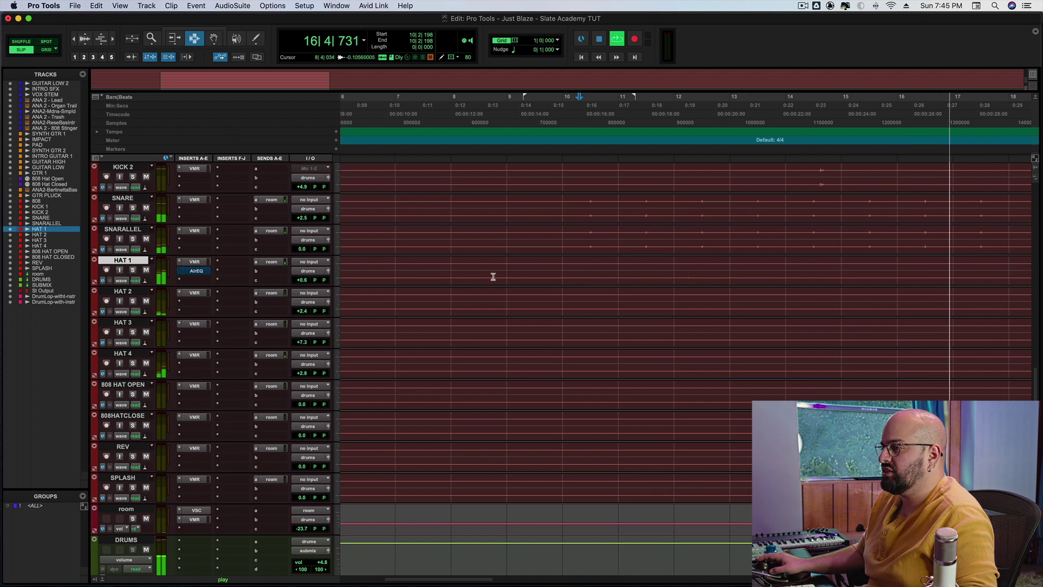
key("space")
- Place the playback position at 10|4|767 on KICK 2 and insert the stereo Virtual Mix Rack on the DRUMS bus
scroll(551, 298, "up", 5)
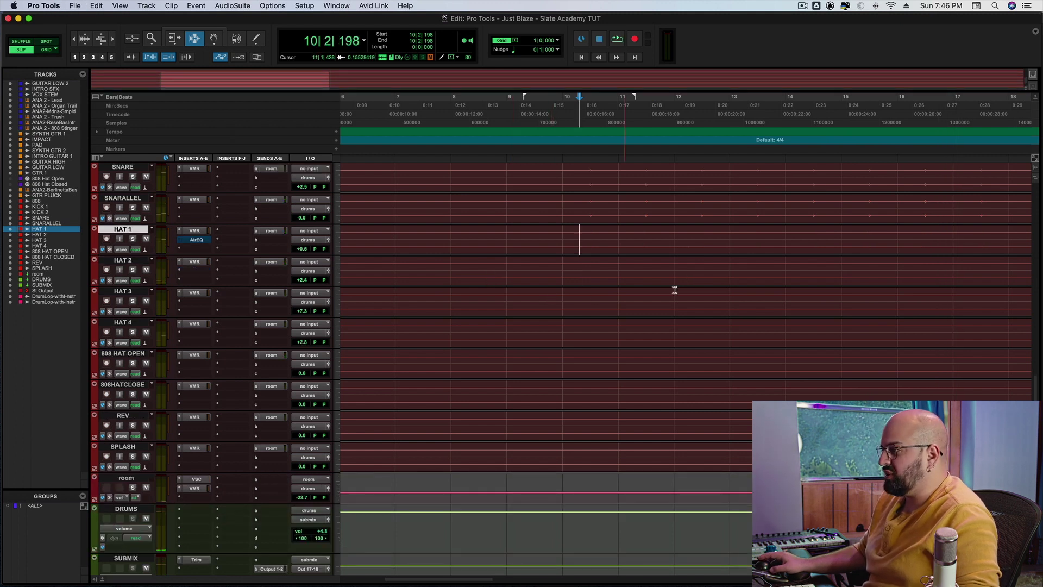
left_click(616, 373)
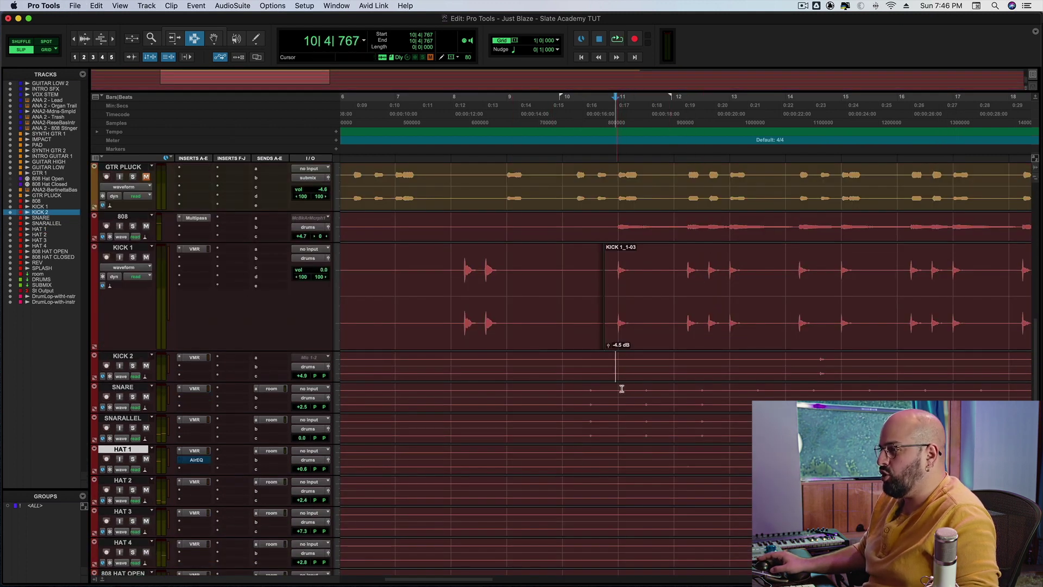
scroll(619, 380, "down", 10)
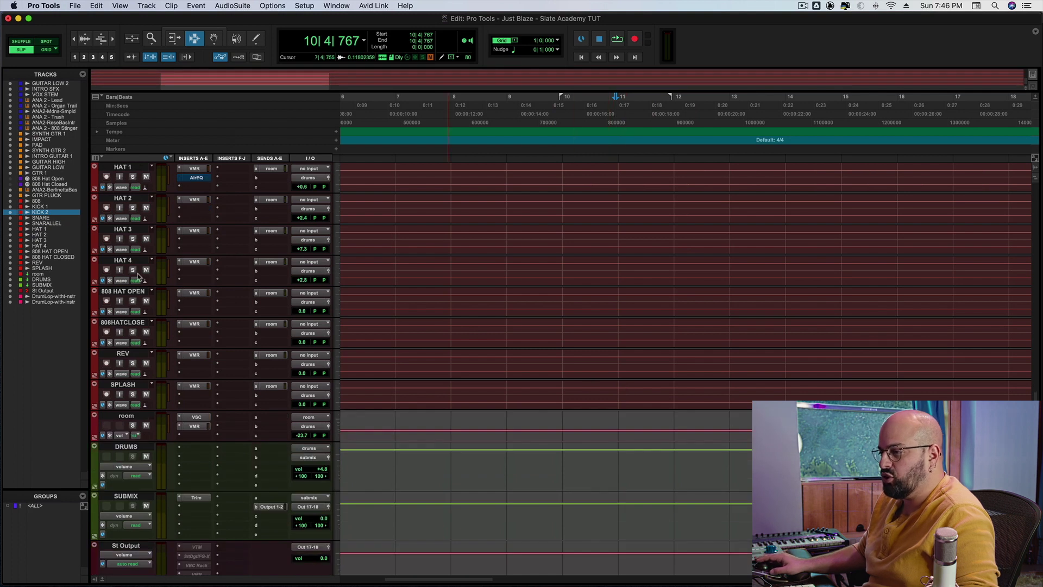
left_click(185, 450)
left_click(202, 435)
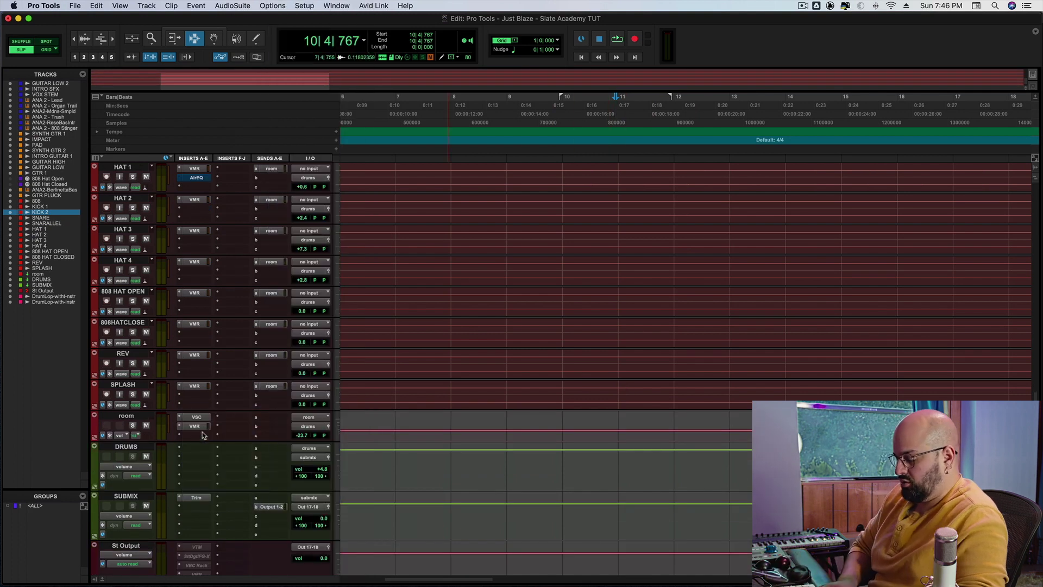
left_click(202, 435)
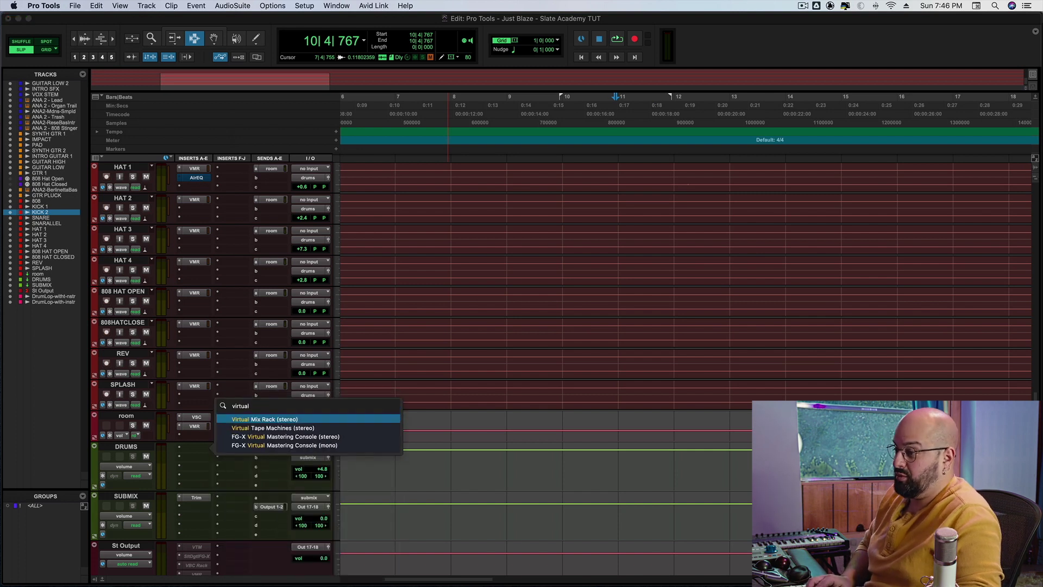
key("Return")
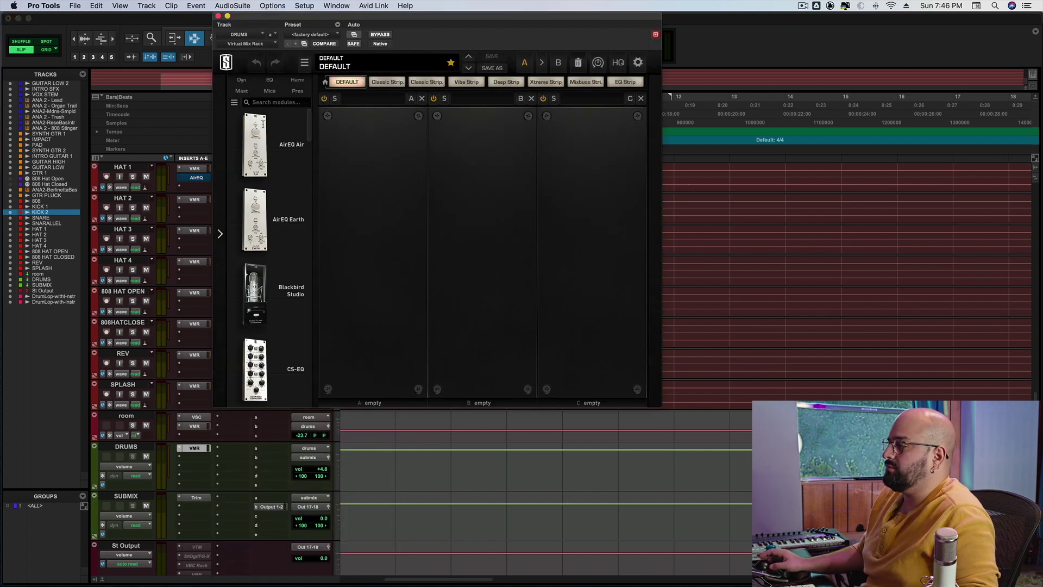
- Load the FG-Bomber module into the middle slot of the DRUMS Virtual Mix Rack
scroll(286, 219, "down", 15)
scroll(299, 235, "down", 12)
scroll(299, 234, "down", 3)
left_click_drag(298, 234, 485, 251)
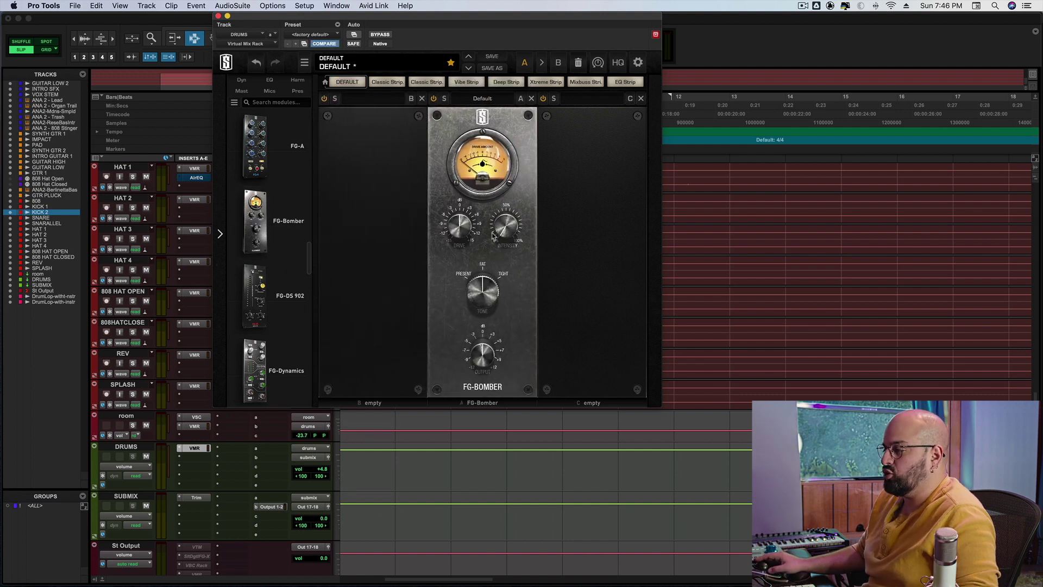
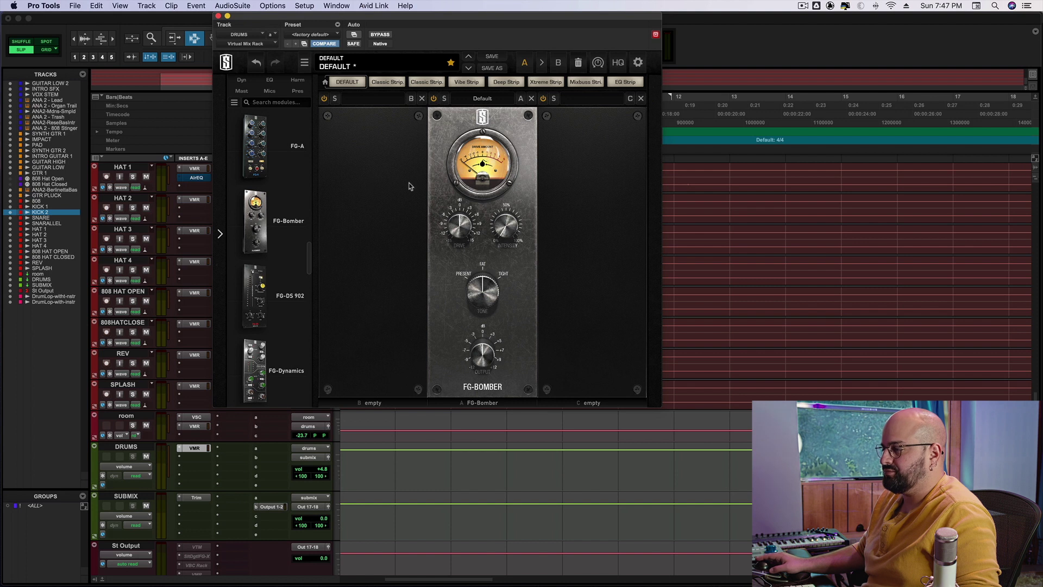
- While the drums play, set the FG-Bomber's intensity to 79.2% and its output to -4.20 dB
key("space")
left_click_drag(524, 178, 525, 167)
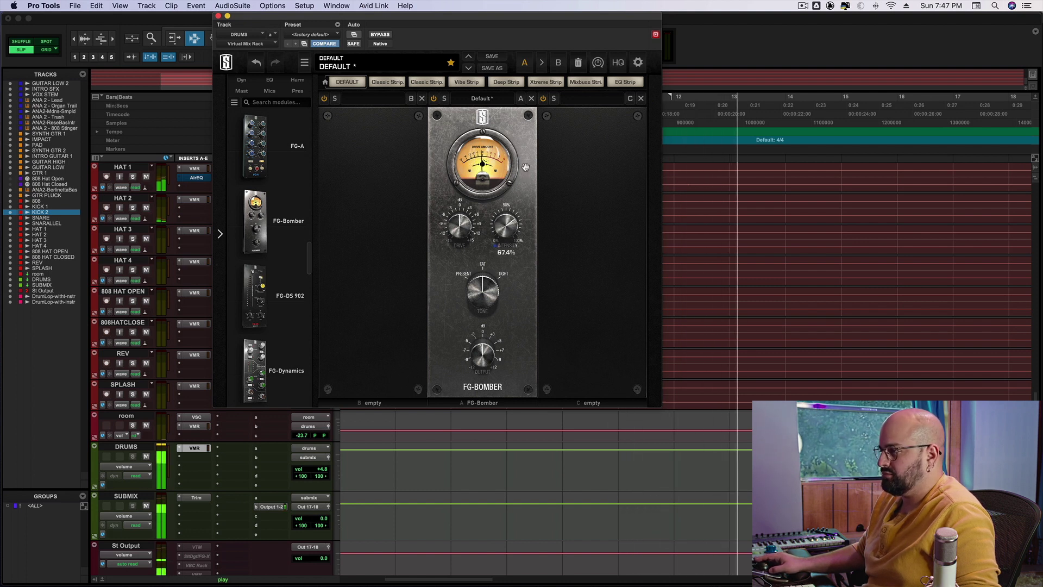
left_click_drag(491, 367, 491, 377)
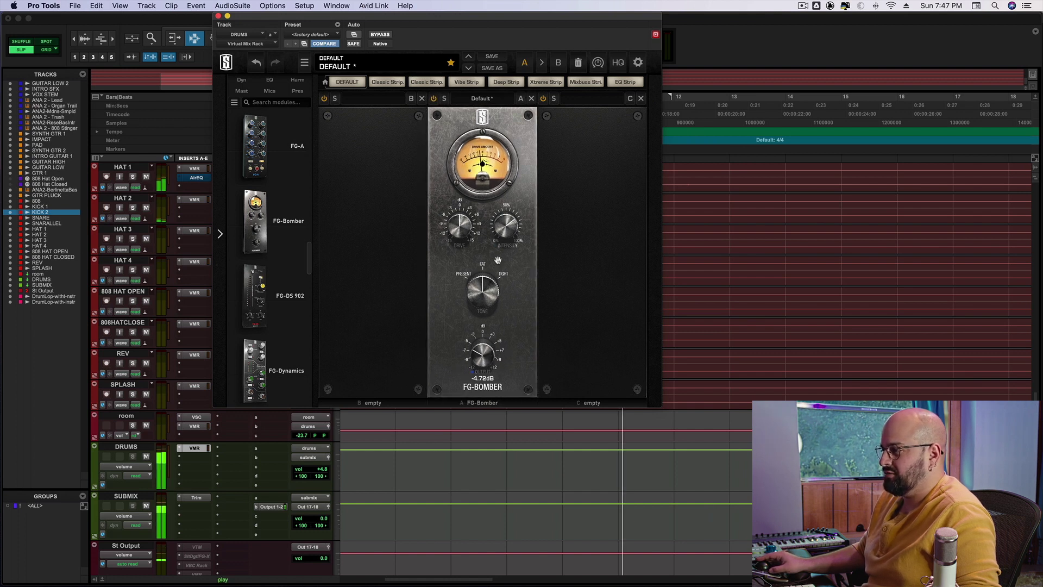
left_click_drag(505, 225, 506, 216)
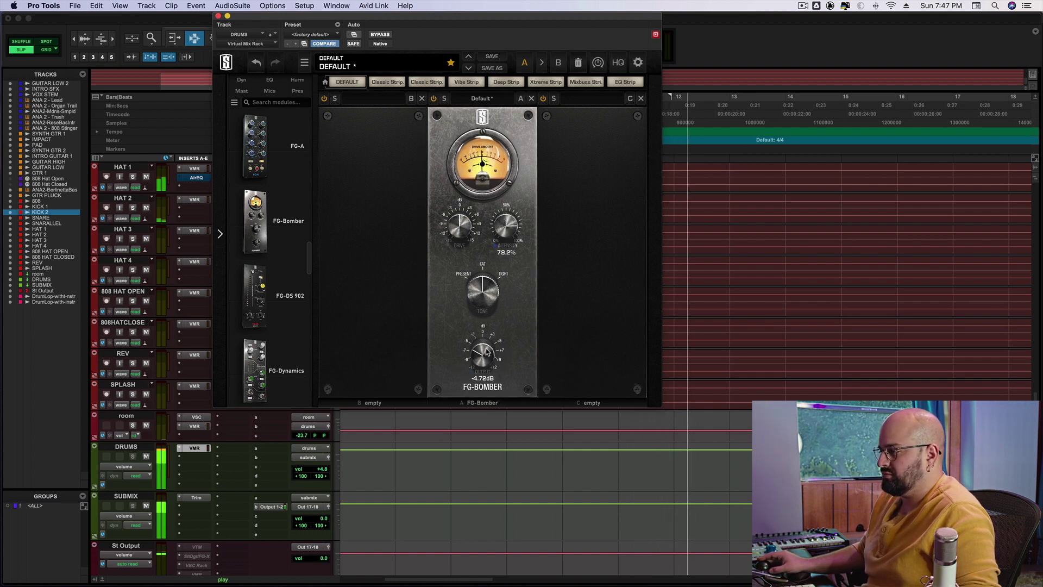
left_click_drag(488, 355, 487, 353)
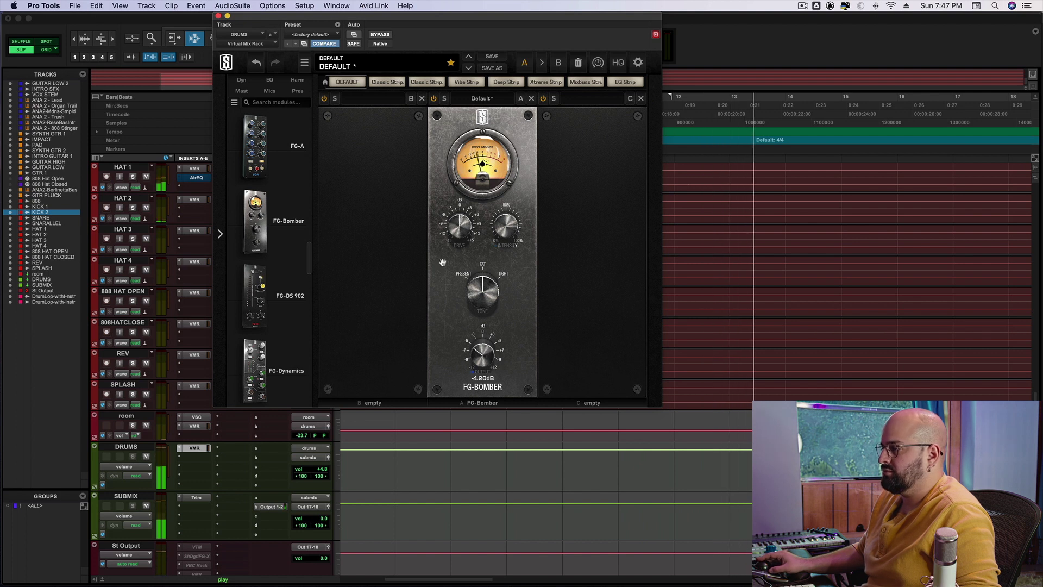
- Raise the FG-Bomber's drive and listen to the drum bus
mouse_move(458, 208)
left_click_drag(458, 208, 460, 193)
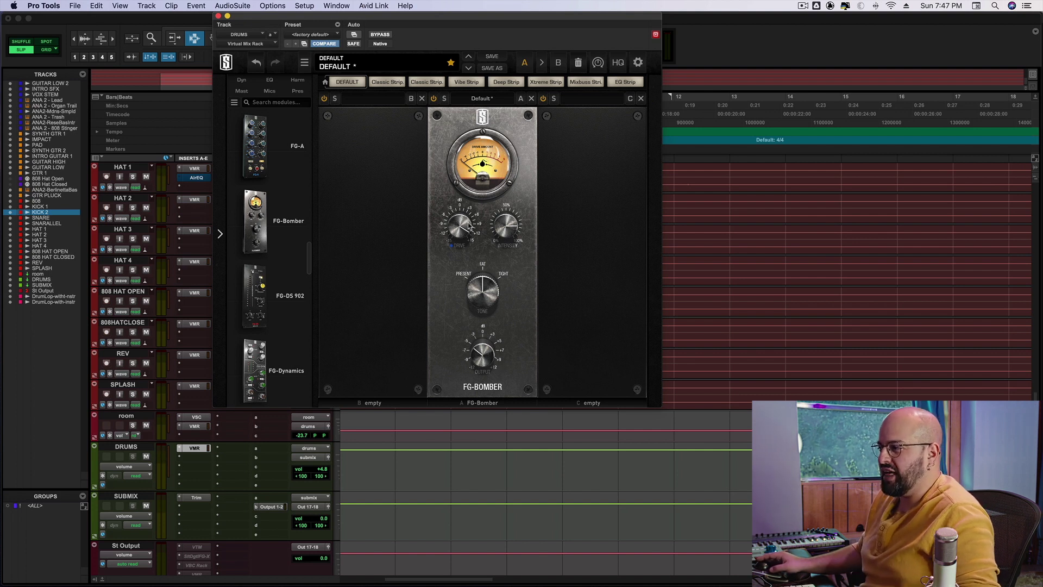
key("space")
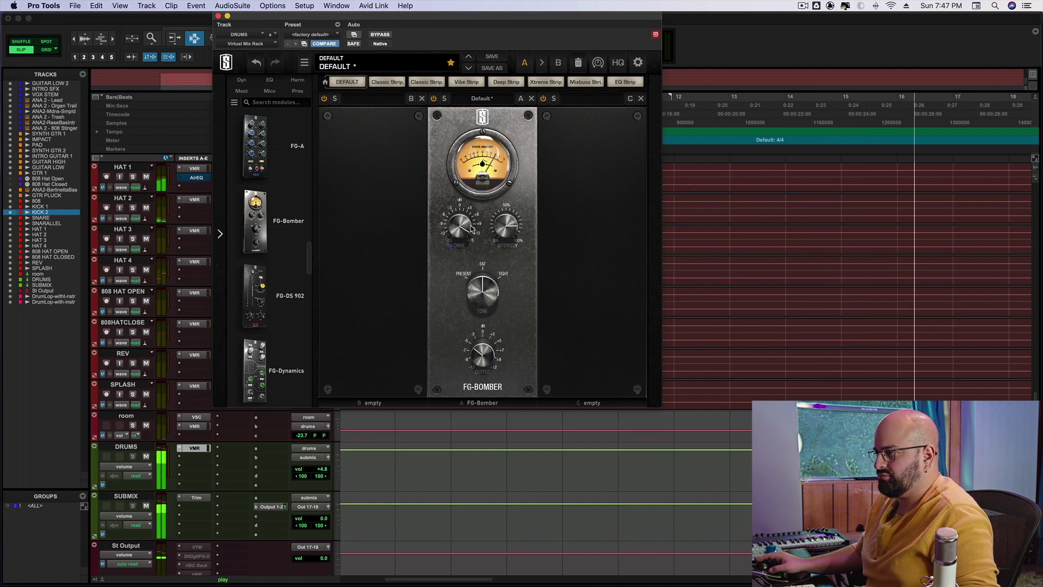
key("space")
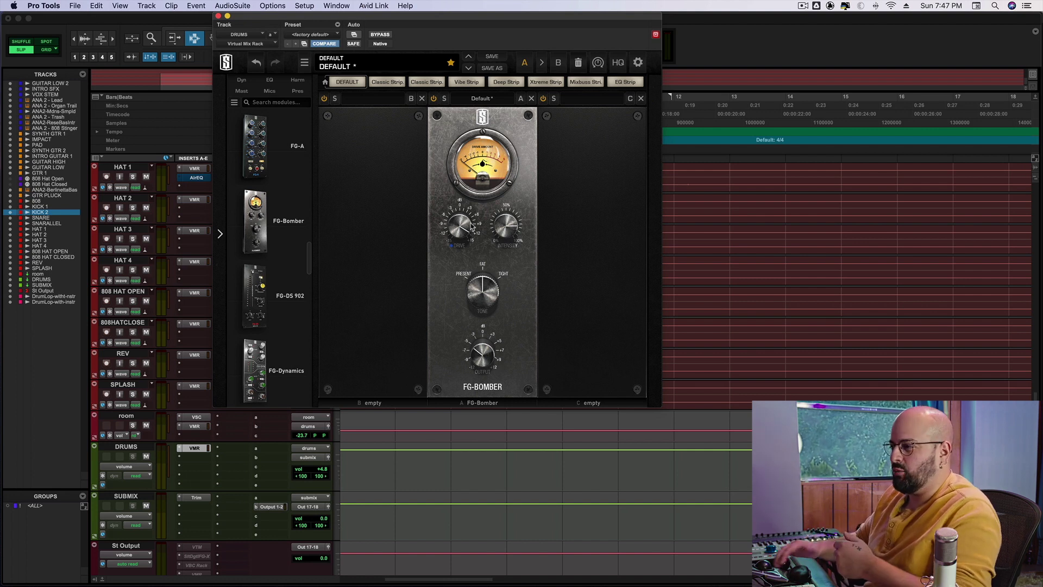
- Audition the drum bus with the FG-Bomber's drive lowered to about -7.35 dB, and set the drive to 11.8 dB
left_click_drag(470, 222, 438, 257)
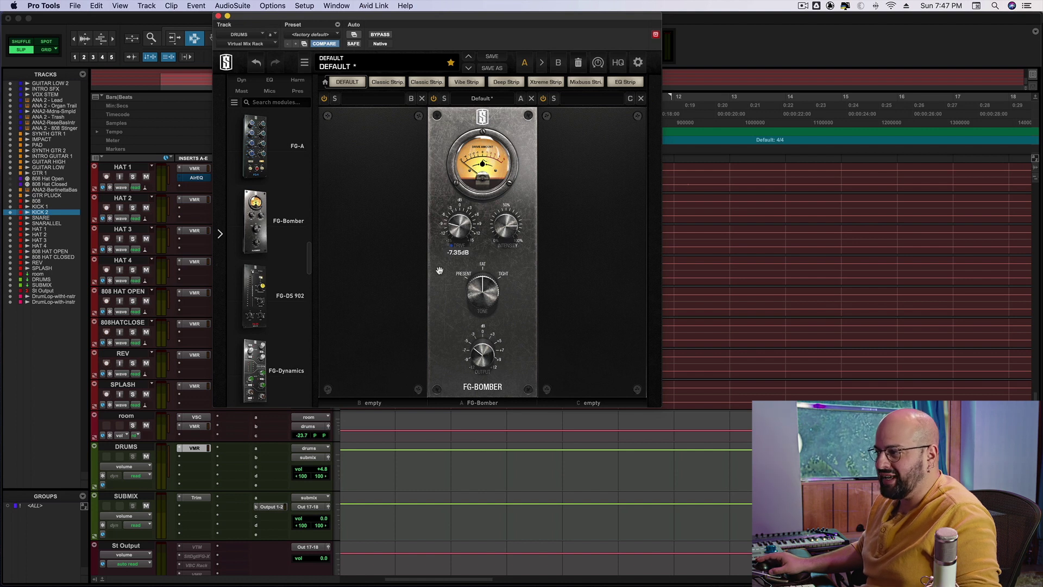
key("space")
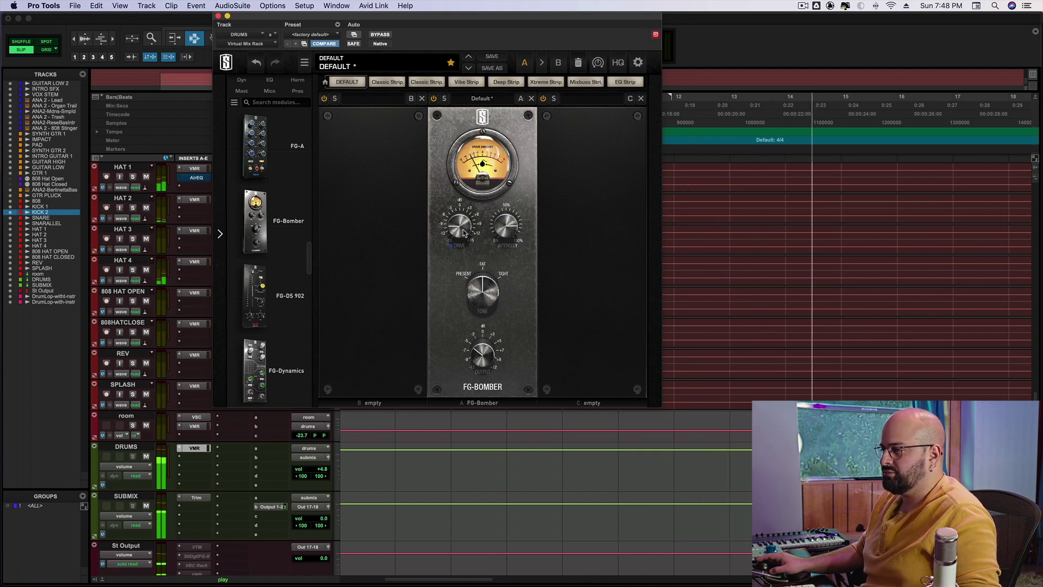
key("space")
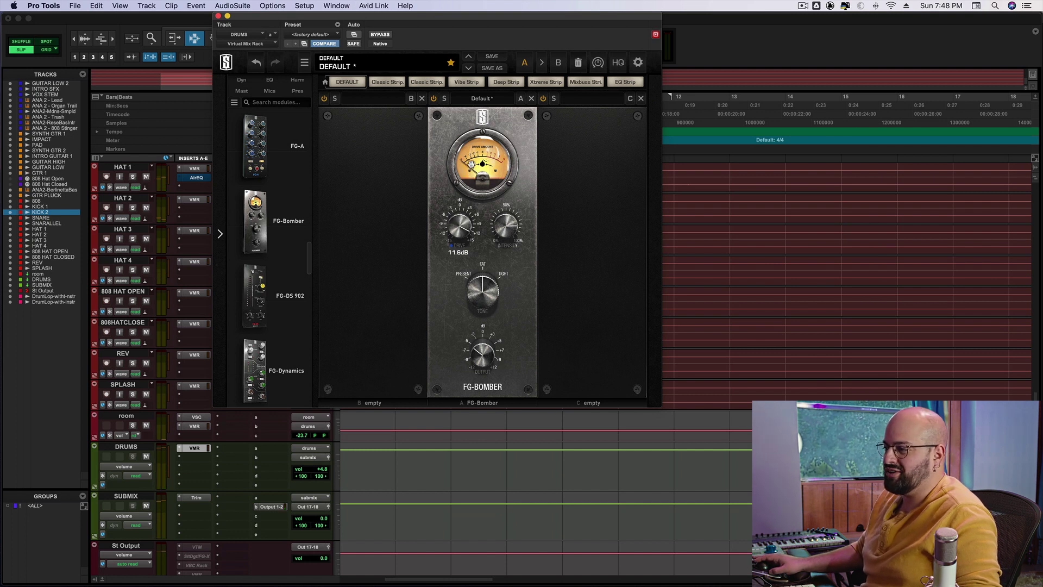
key("space")
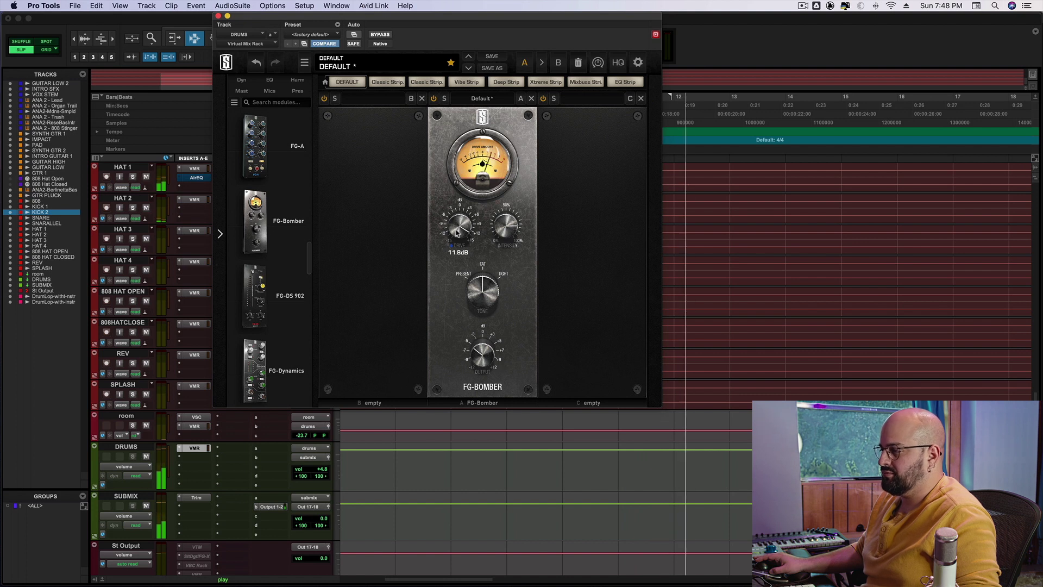
left_click(456, 234)
scroll(456, 234, "up", 3)
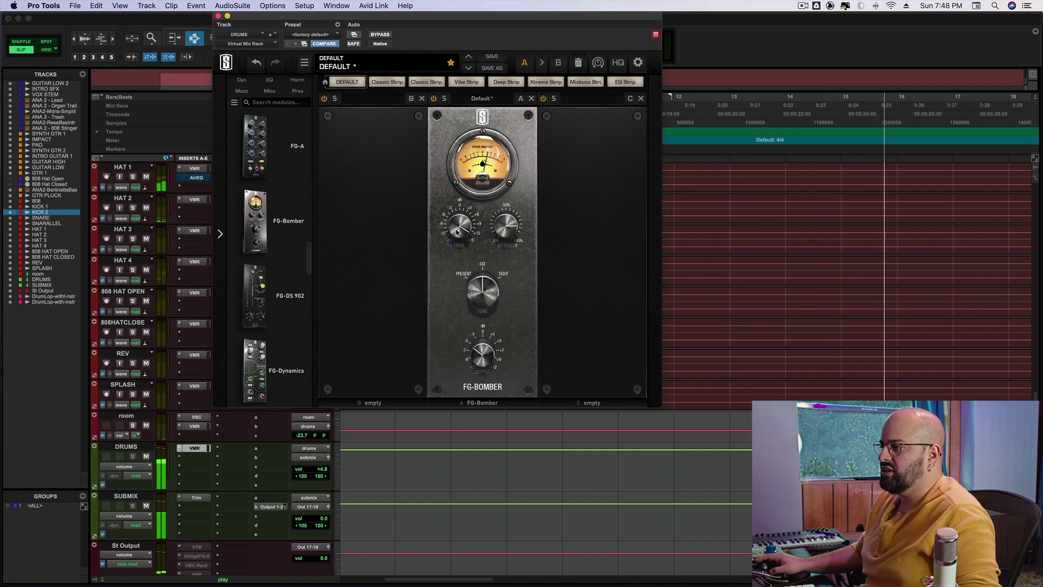
key("space")
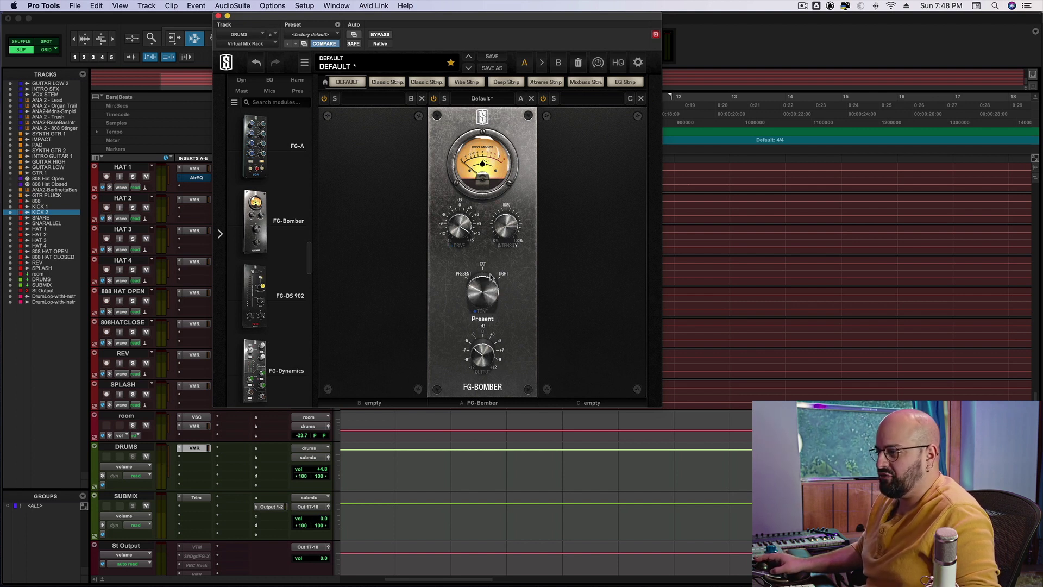
- Try the FG-Bomber's different tone settings and audition them on the drum bus
left_click_drag(487, 220, 483, 249)
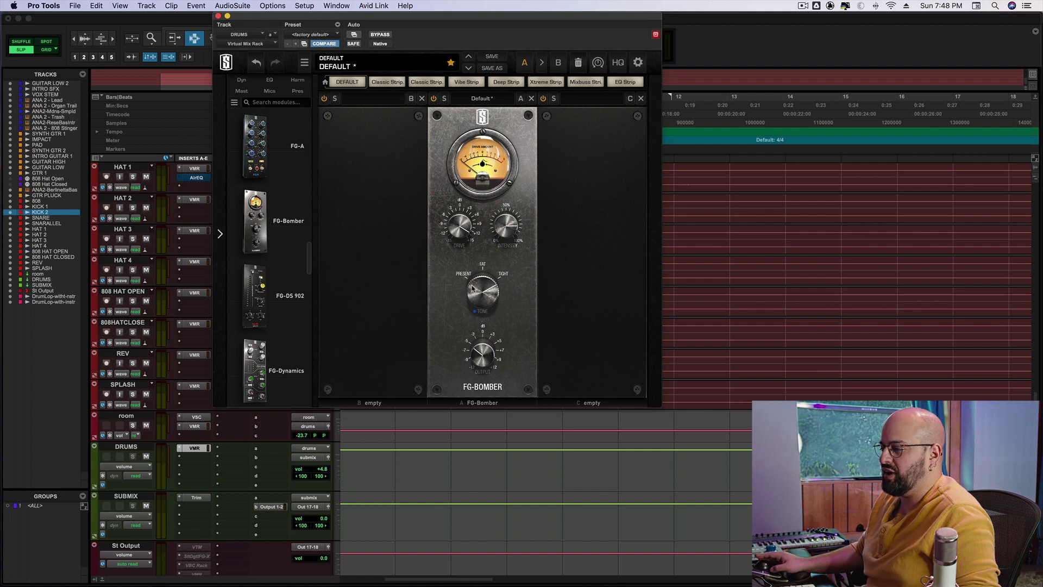
key("space")
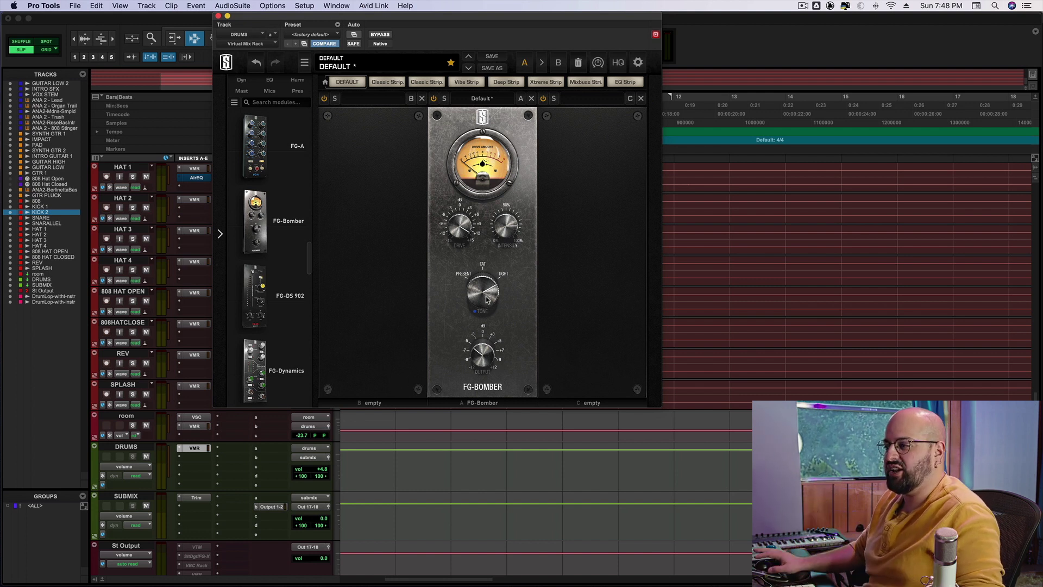
left_click_drag(473, 307, 466, 366)
key("space")
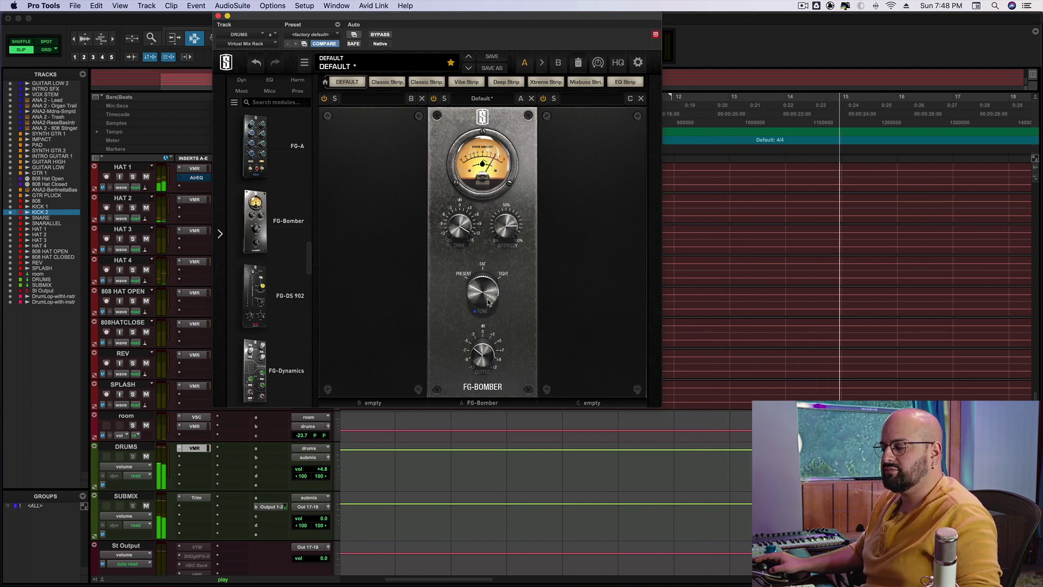
key("space")
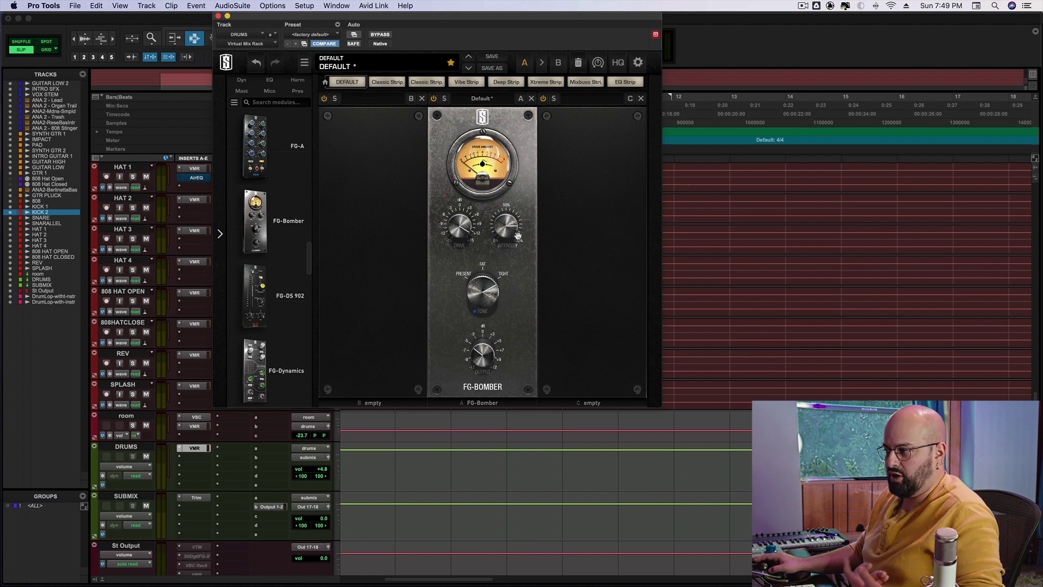
- Set the FG-Bomber's intensity to 25.8%, compare the module off and on during playback, and set its output to -0.94 dB
key("space")
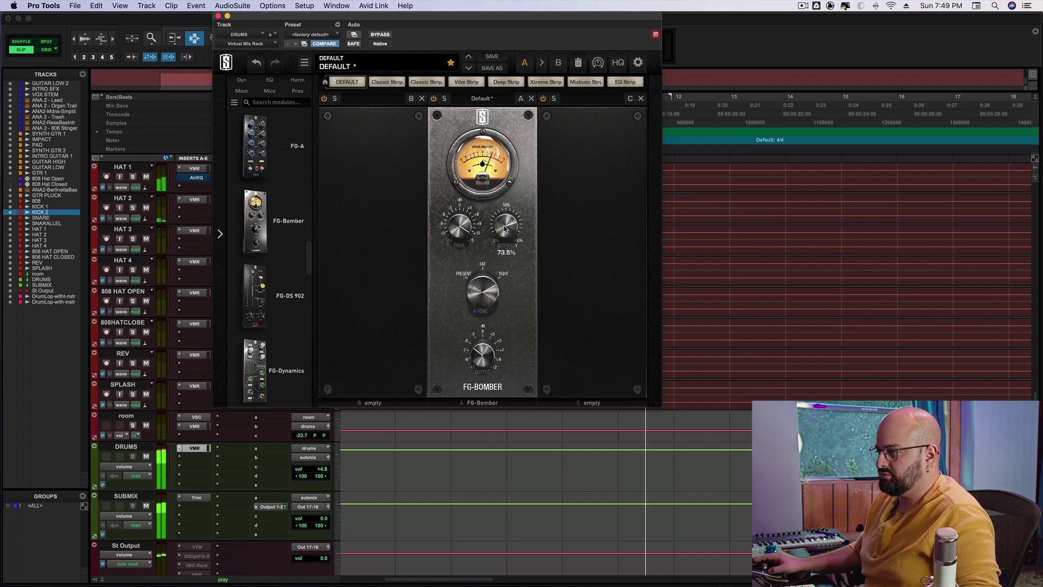
left_click_drag(502, 234, 492, 268)
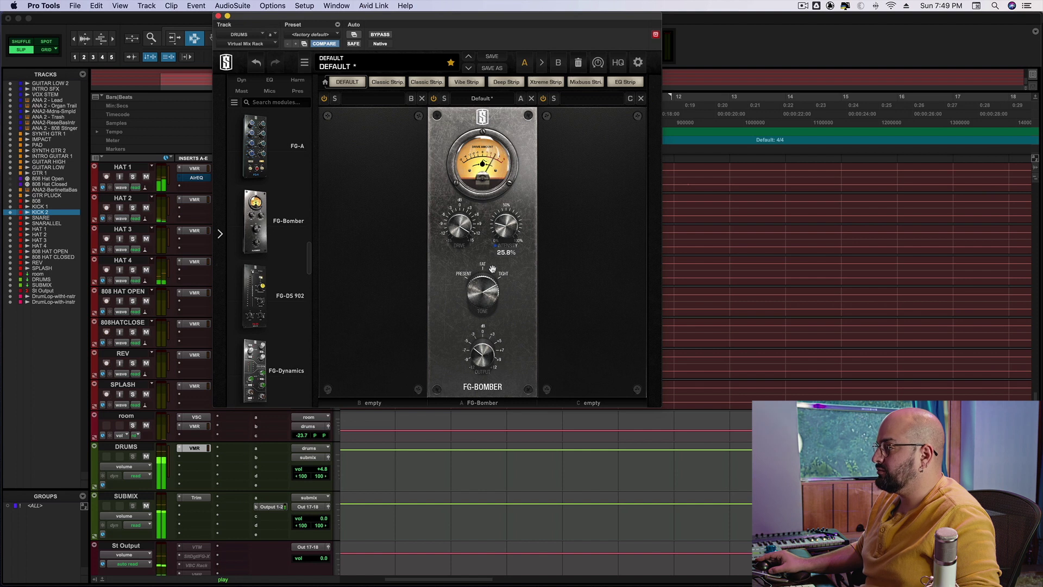
left_click(434, 99)
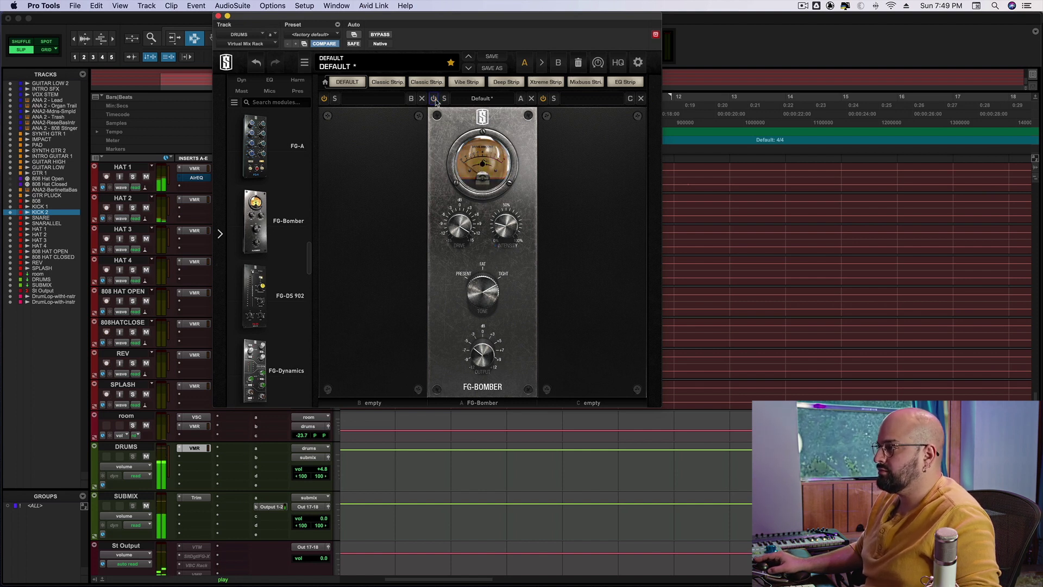
left_click(434, 99)
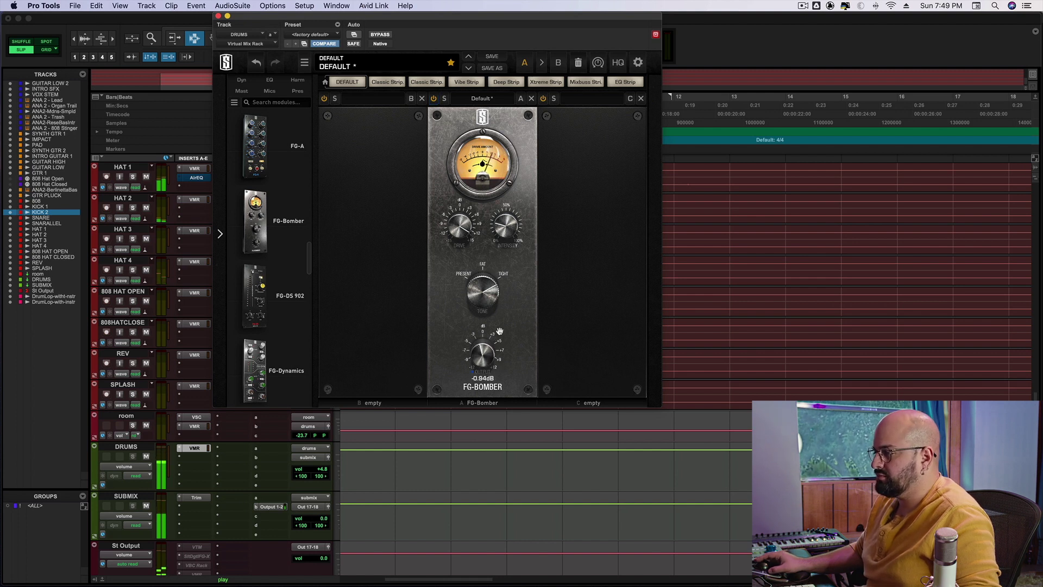
- Compare the drum mix with the DRUMS Virtual Mix Rack insert bypassed and active, and stop playback
left_click(378, 37)
key("space")
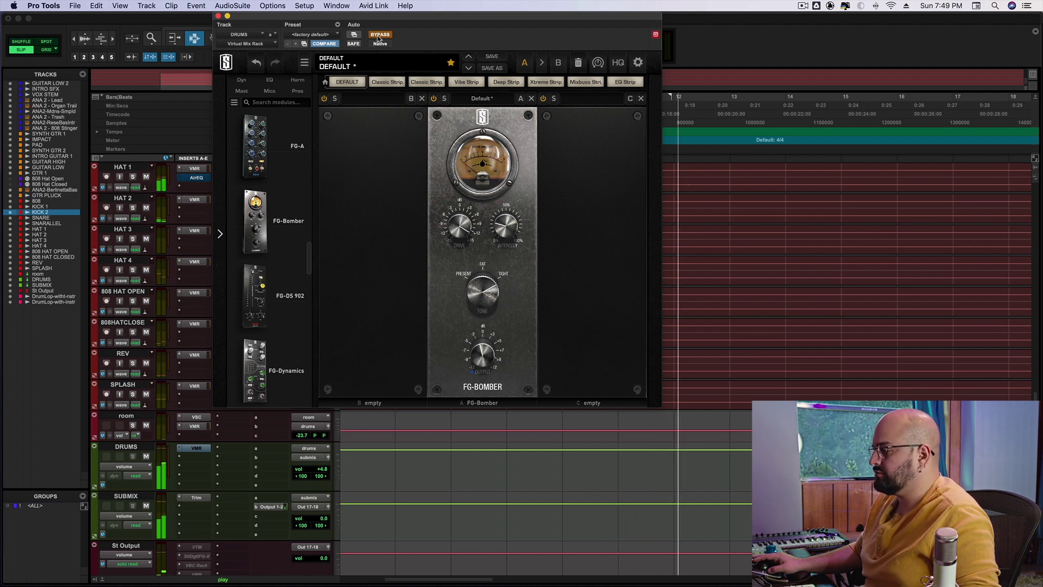
left_click(379, 36)
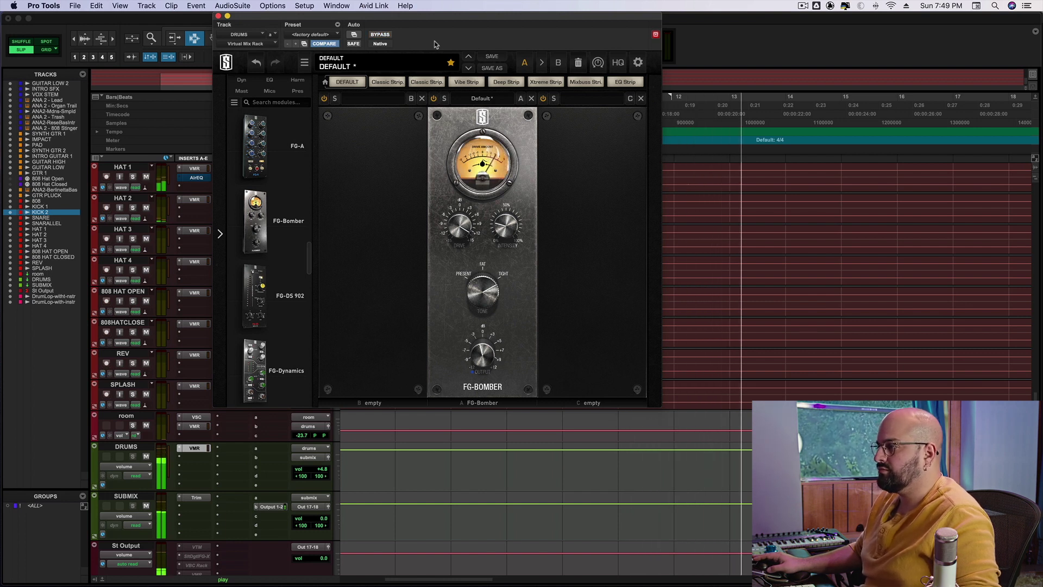
key("space")
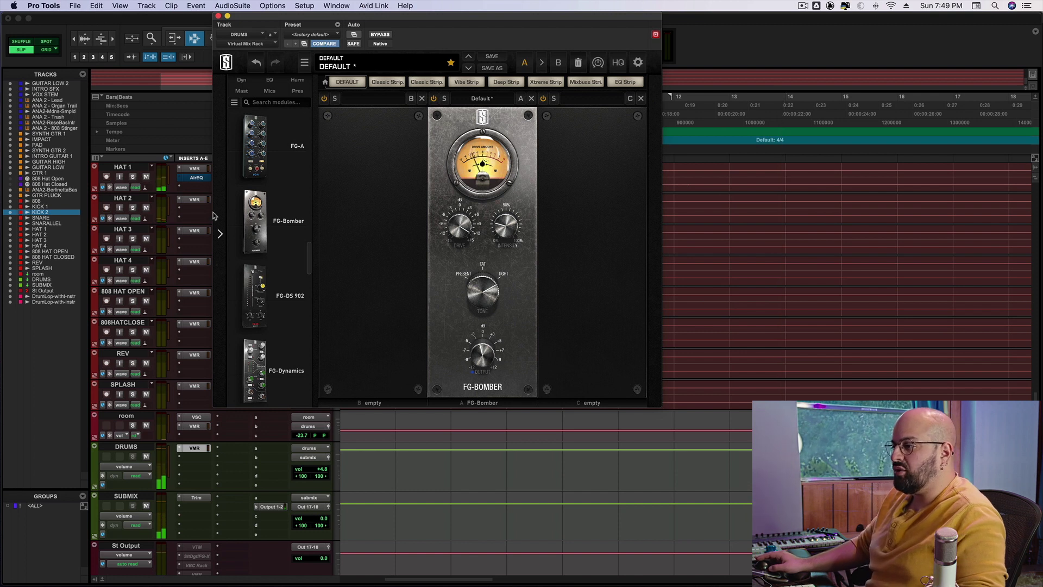
- Find the Transient Shaper among the Virtual Mix Rack modules and add it after the FG-Bomber
scroll(262, 216, "down", 5)
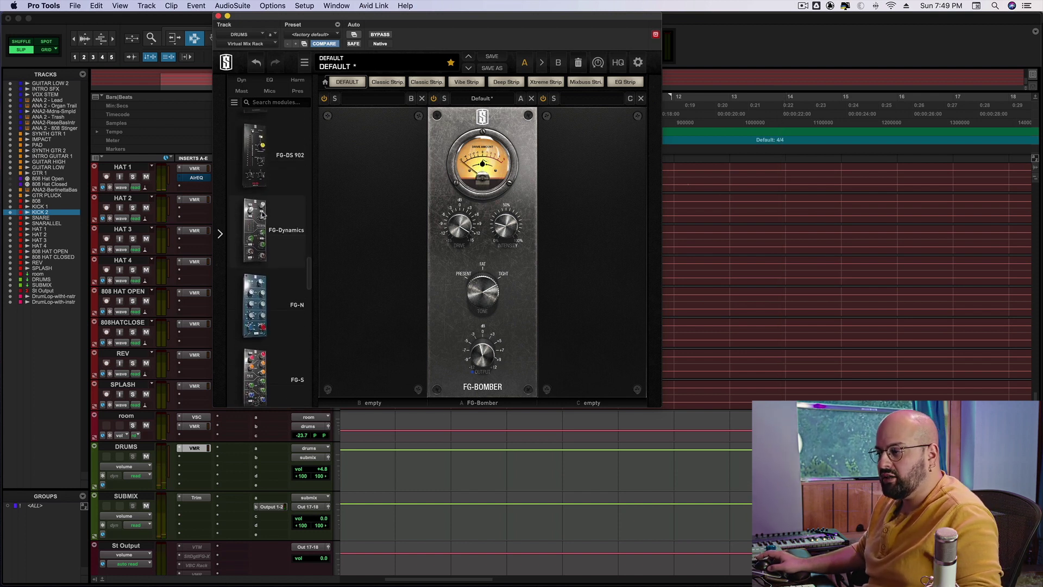
scroll(262, 216, "up", 10)
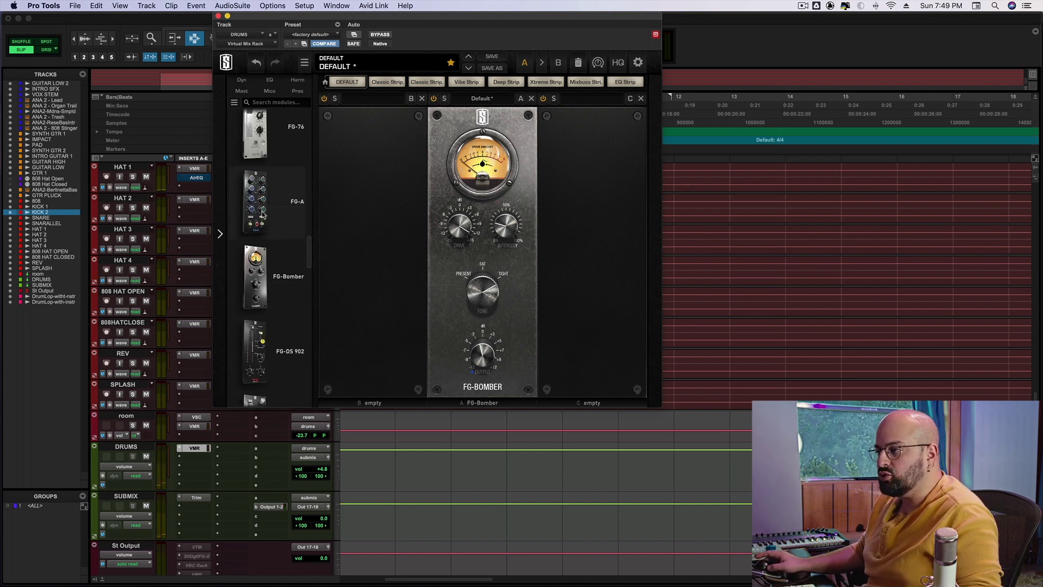
scroll(263, 216, "up", 5)
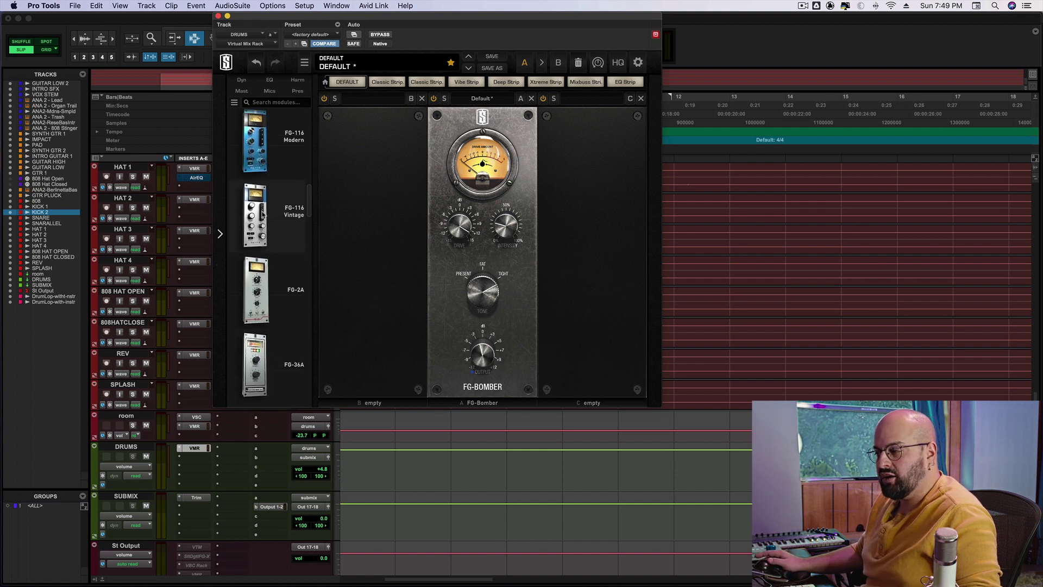
scroll(263, 215, "up", 6)
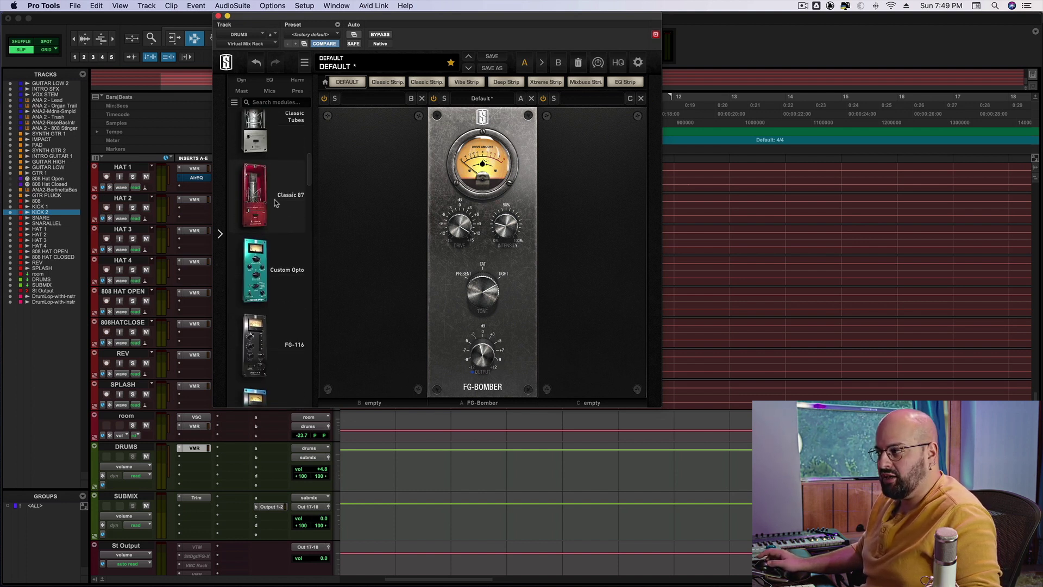
scroll(258, 248, "up", 6)
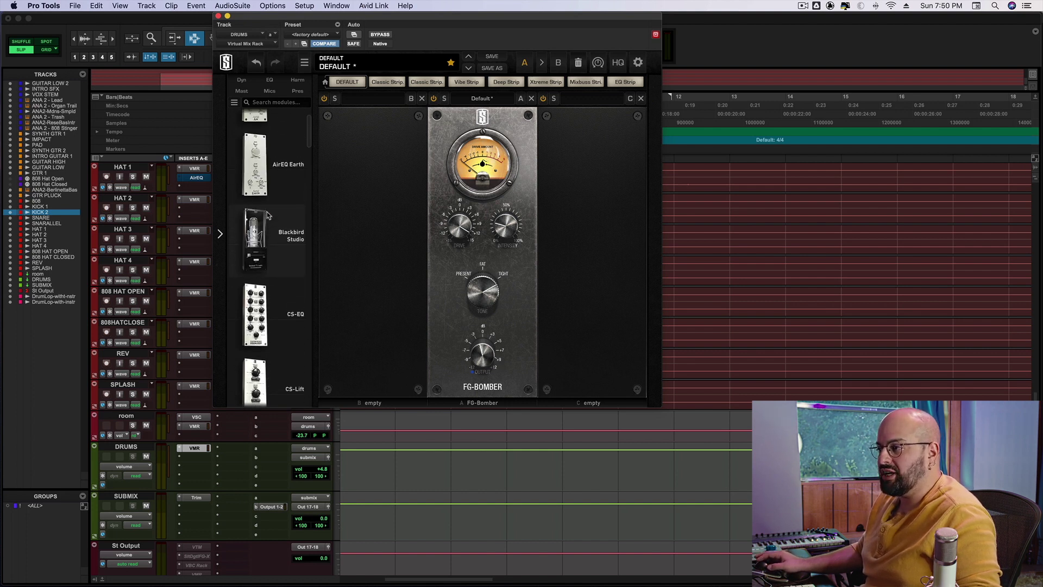
left_click_drag(313, 139, 320, 350)
left_click_drag(246, 298, 536, 305)
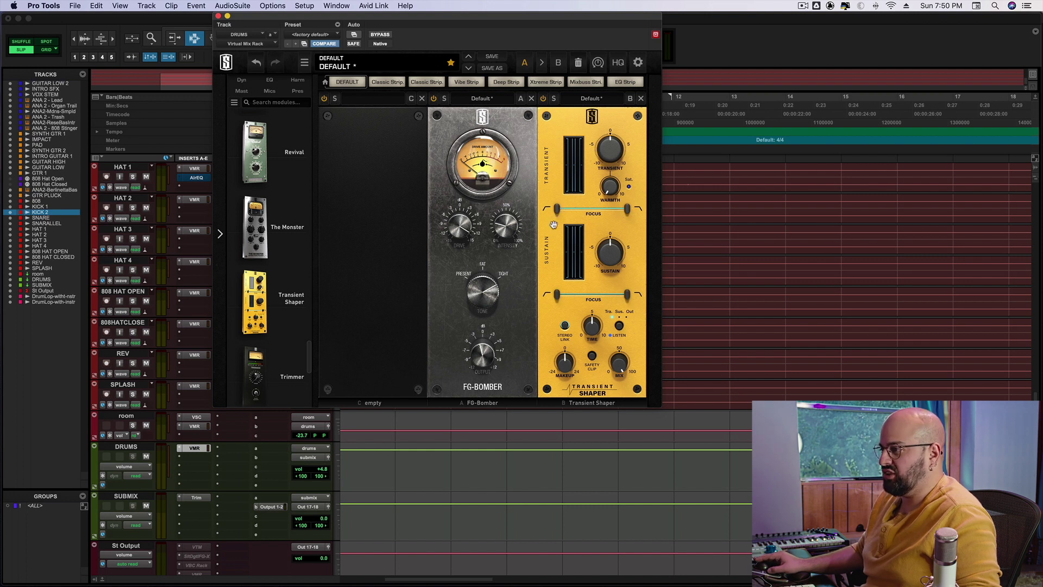
- During playback, narrow the Transient Shaper's transient focus range, raising its low limit to about 374 Hz and lowering its high limit
key("space")
left_click_drag(557, 217, 609, 213)
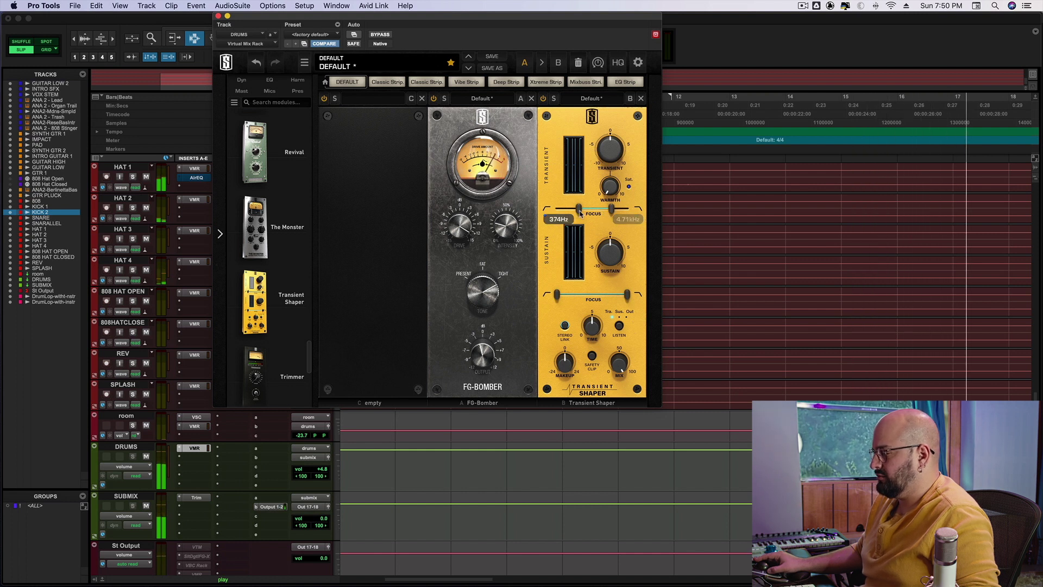
left_click_drag(577, 211, 613, 214)
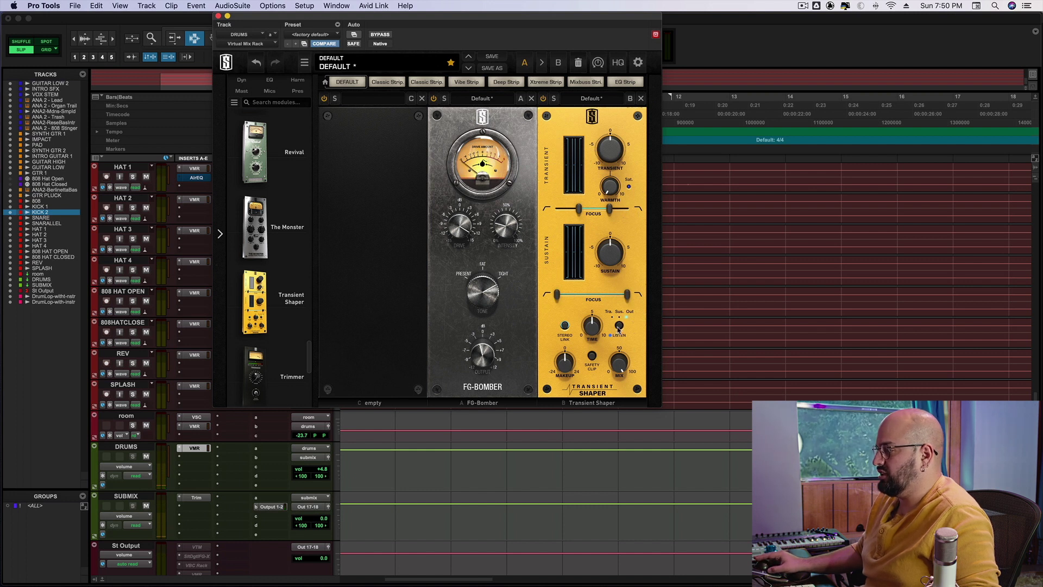
- Shorten the Transient Shaper's time and raise its transient amount slightly while the drums play
mouse_move(592, 329)
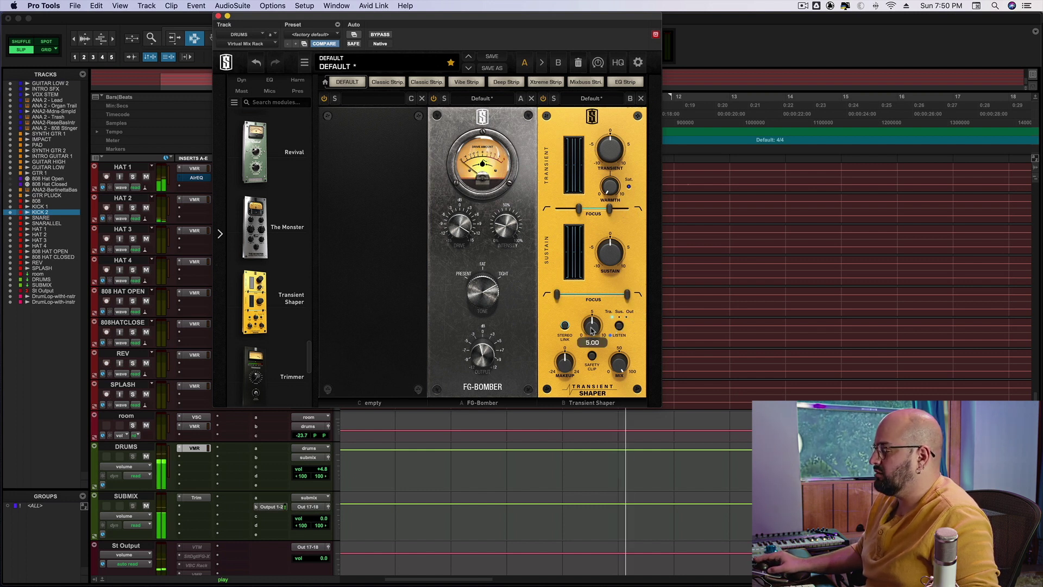
left_click_drag(592, 333, 591, 359)
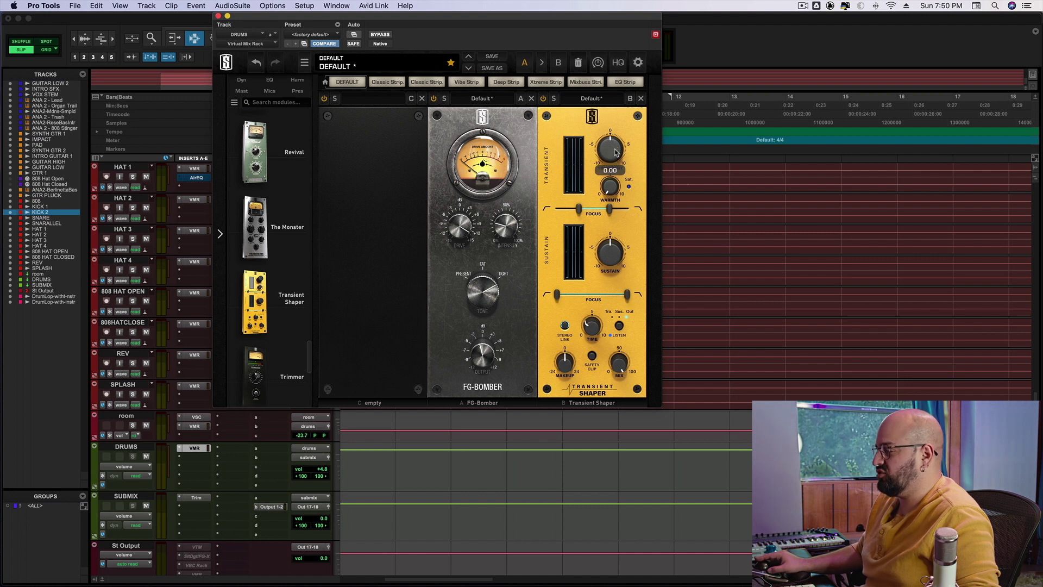
key("space")
left_click_drag(616, 144, 615, 130)
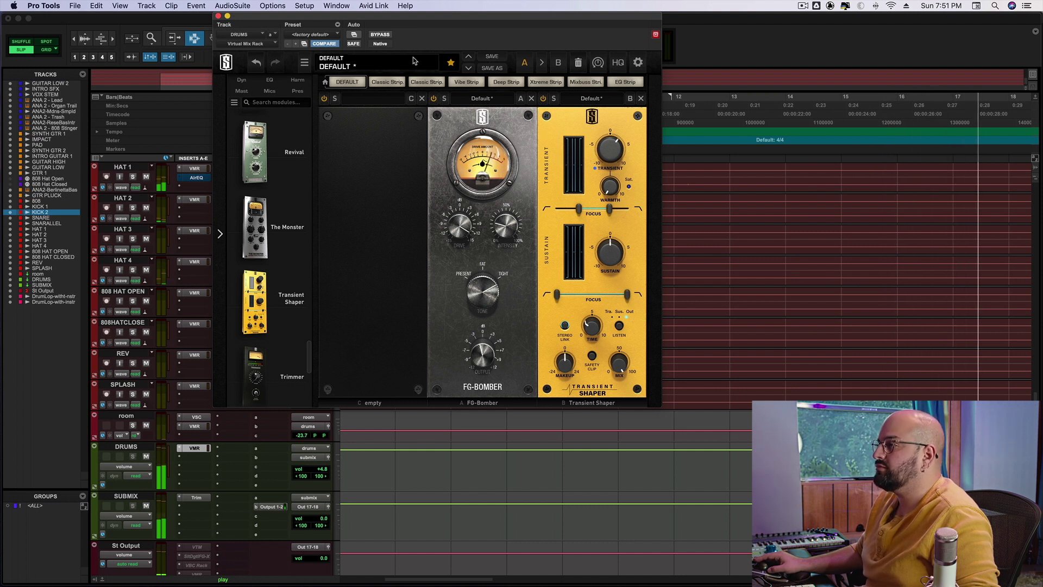
- Compare the drum mix with the DRUMS Virtual Mix Rack insert bypassed and active
left_click(385, 36)
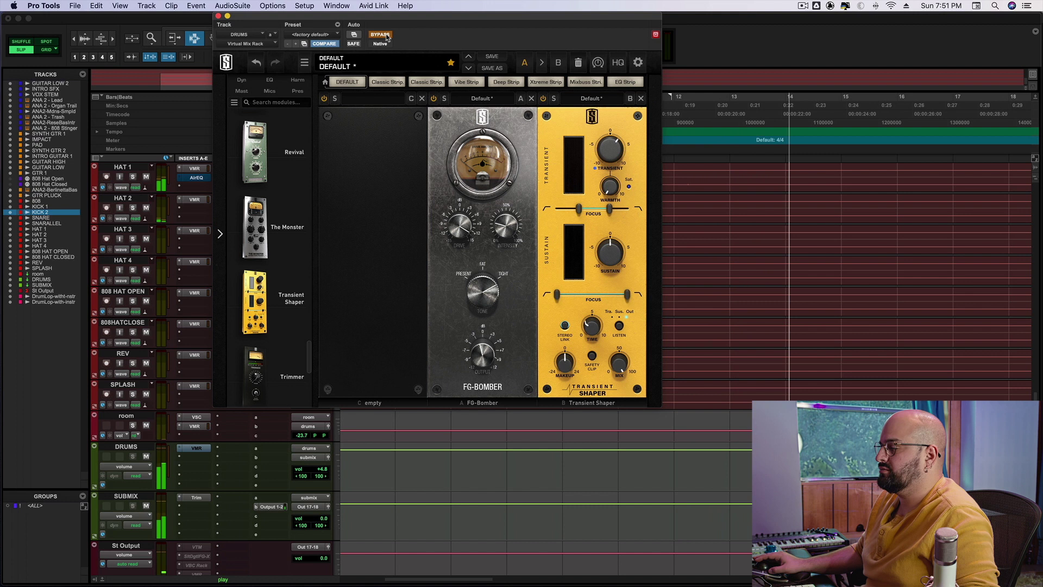
left_click(385, 35)
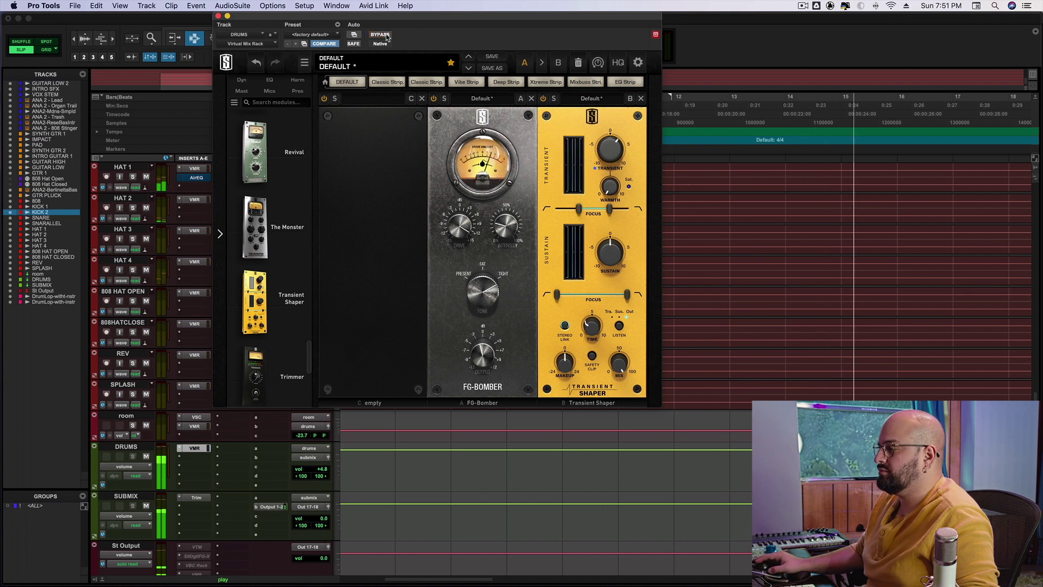
mouse_move(485, 363)
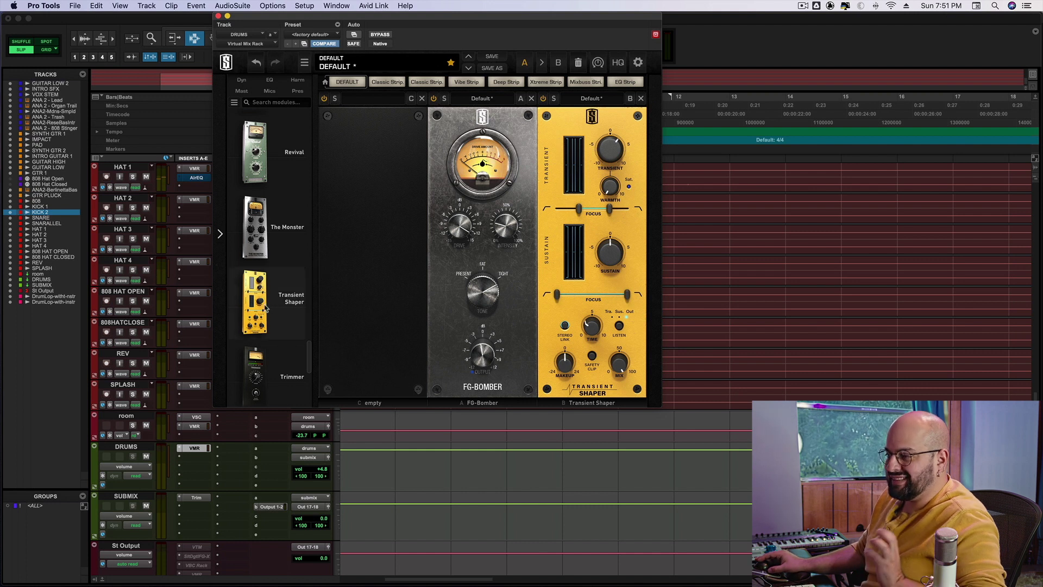
- Add a second Transient Shaper before the FG-Bomber, with its time at 3.00 and its sustain focus narrowed to below about 800 Hz
left_click_drag(266, 309, 367, 269)
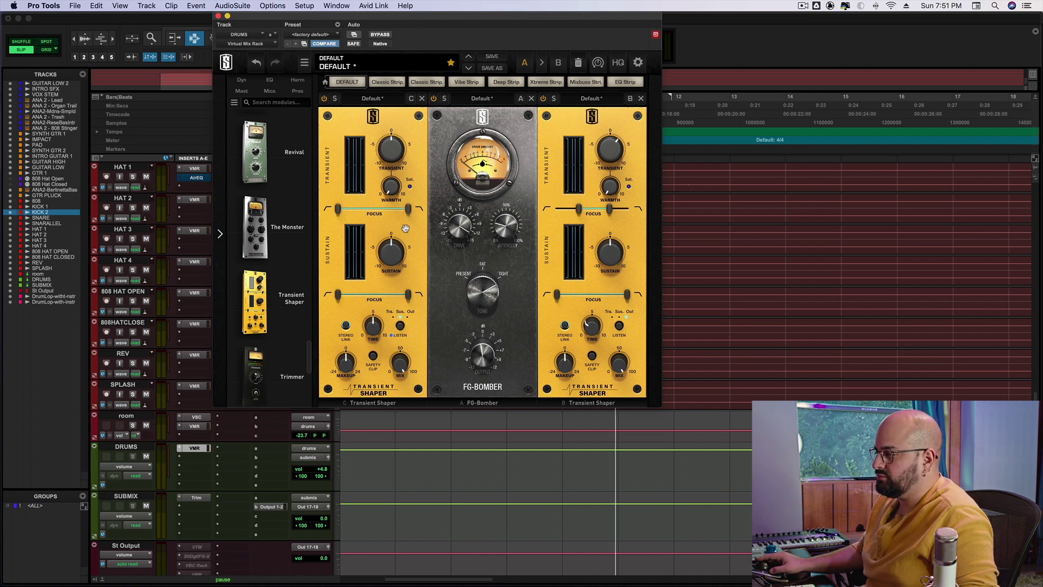
left_click_drag(392, 300, 380, 300)
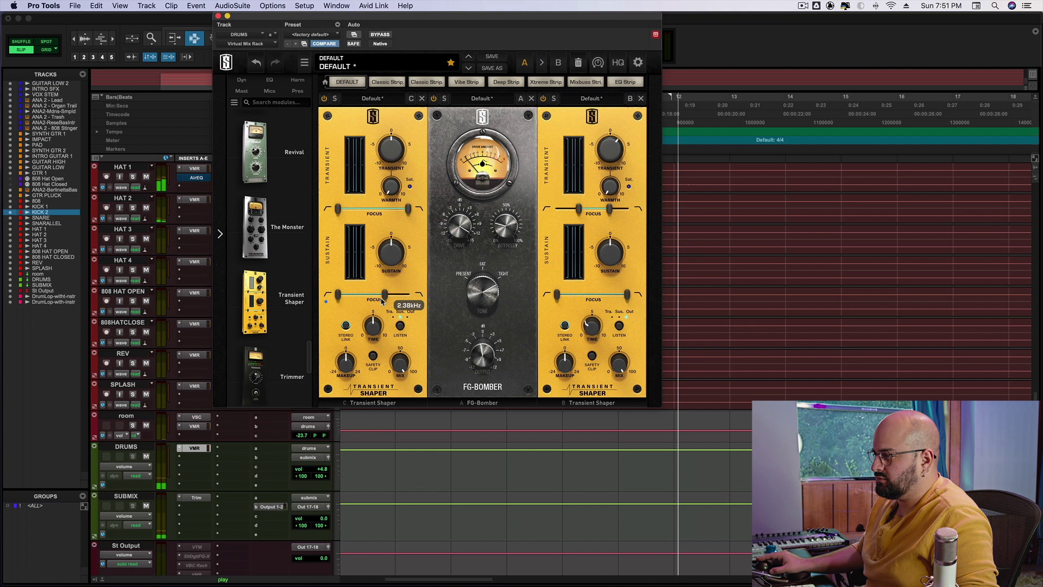
left_click_drag(366, 348, 366, 359)
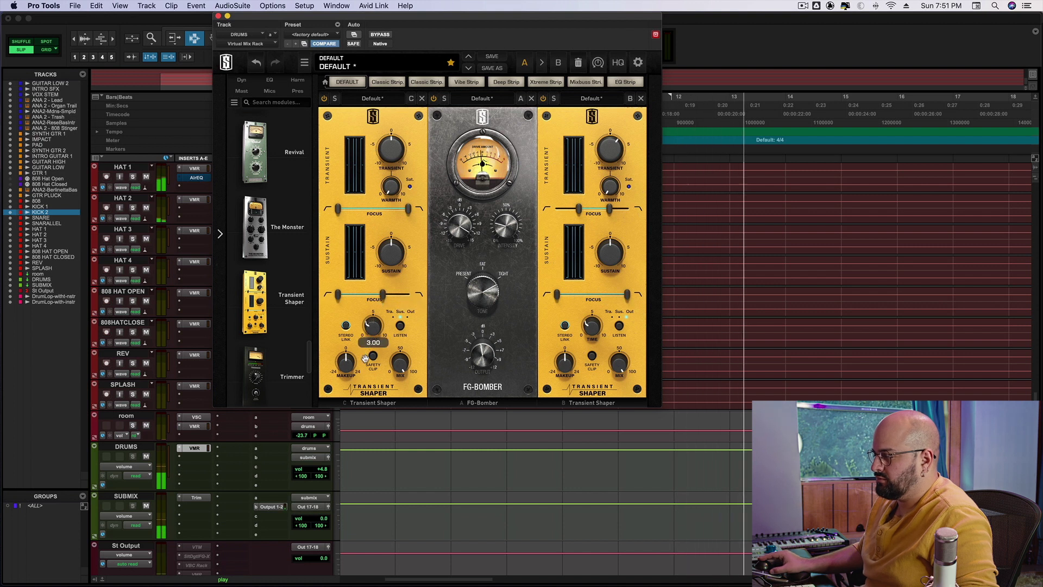
left_click_drag(382, 294, 372, 303)
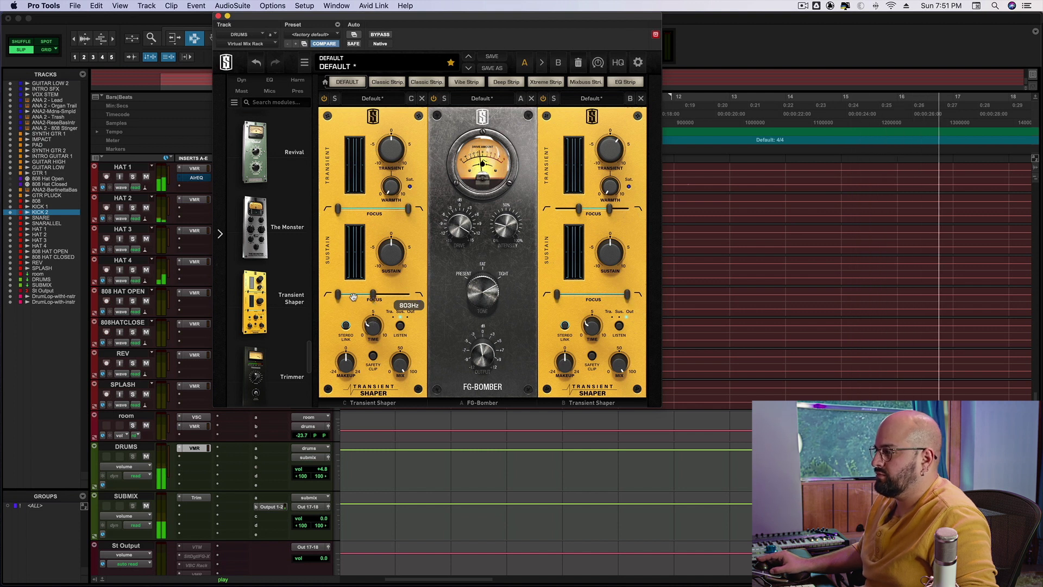
left_click_drag(342, 295, 344, 299)
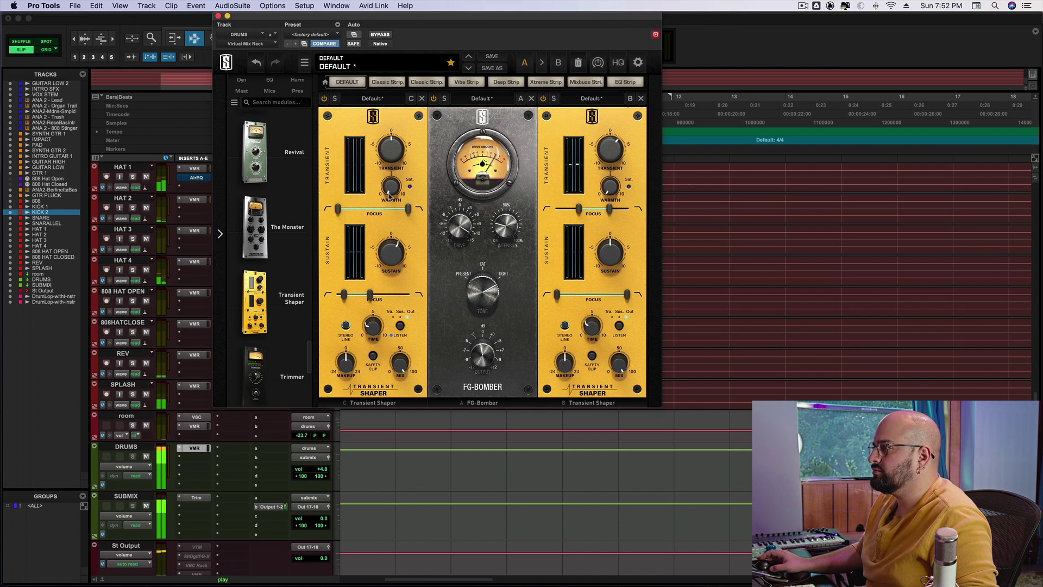
- Bypass and reactivate the DRUMS Virtual Mix Rack to judge the two Transient Shapers together
left_click(380, 34)
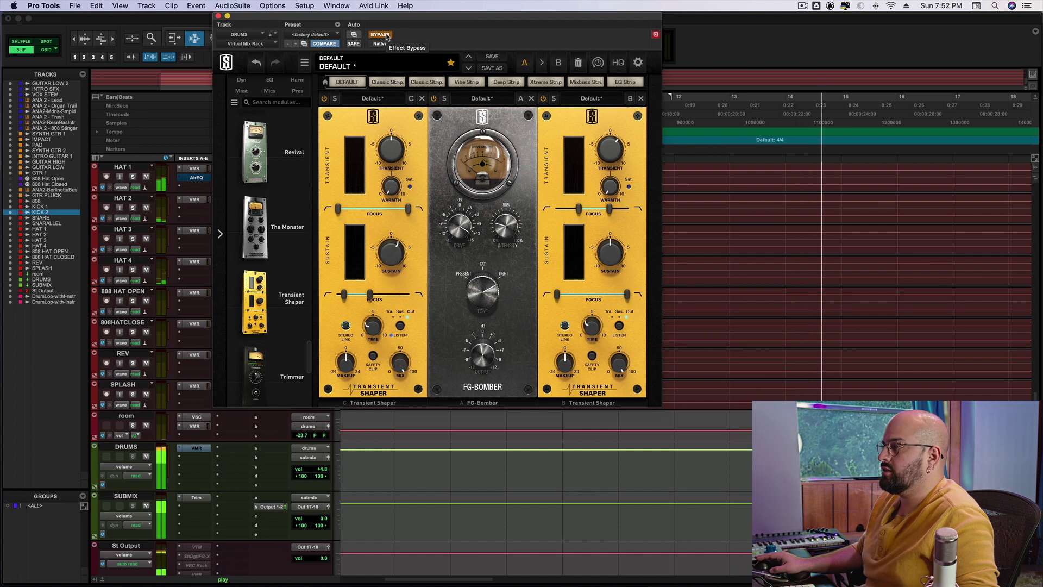
key("super+shift+1")
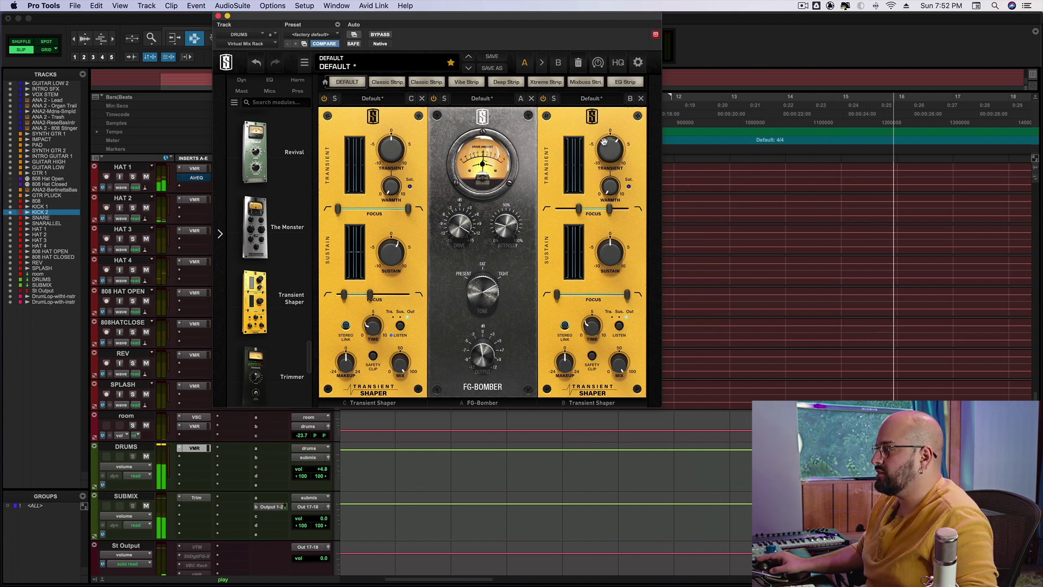
- Raise the warmth of the Transient Shaper after the FG-Bomber to 2.84, and compare the rack bypassed and active
left_click_drag(603, 142, 605, 149)
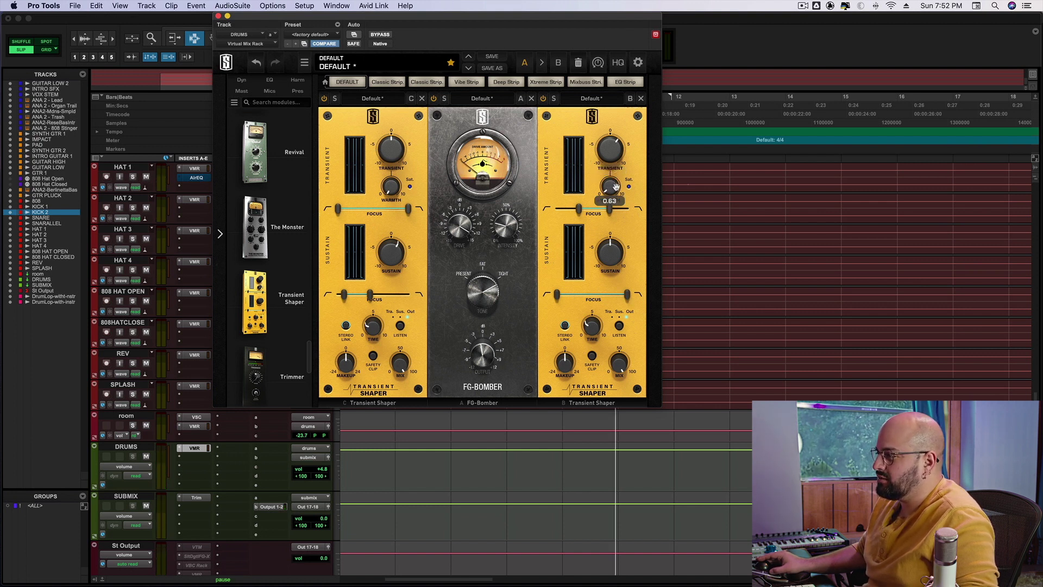
mouse_move(614, 183)
left_mouse_down()
mouse_move(618, 170)
mouse_move(616, 193)
left_mouse_up()
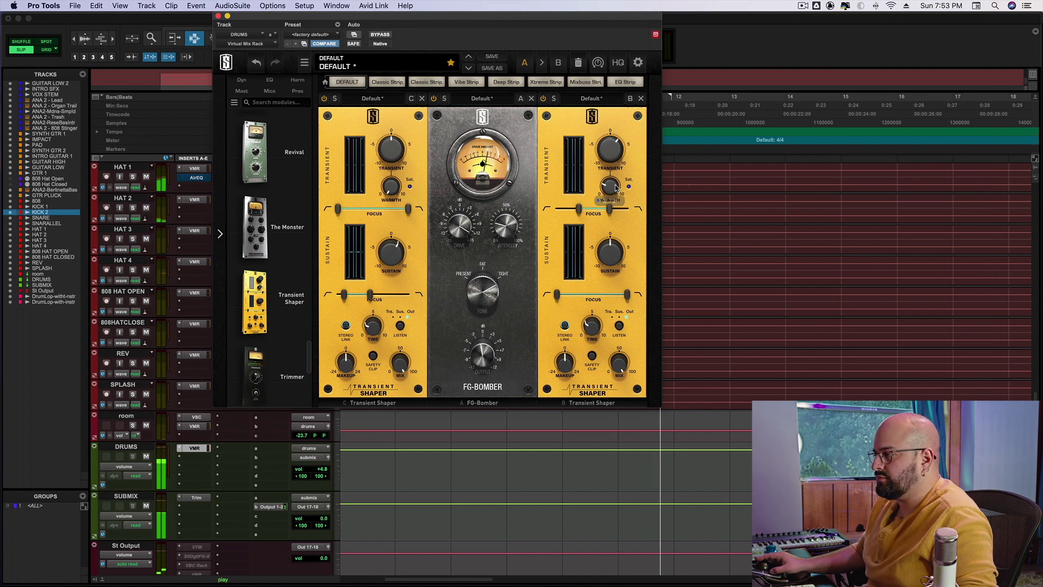
left_click_drag(615, 186, 615, 185)
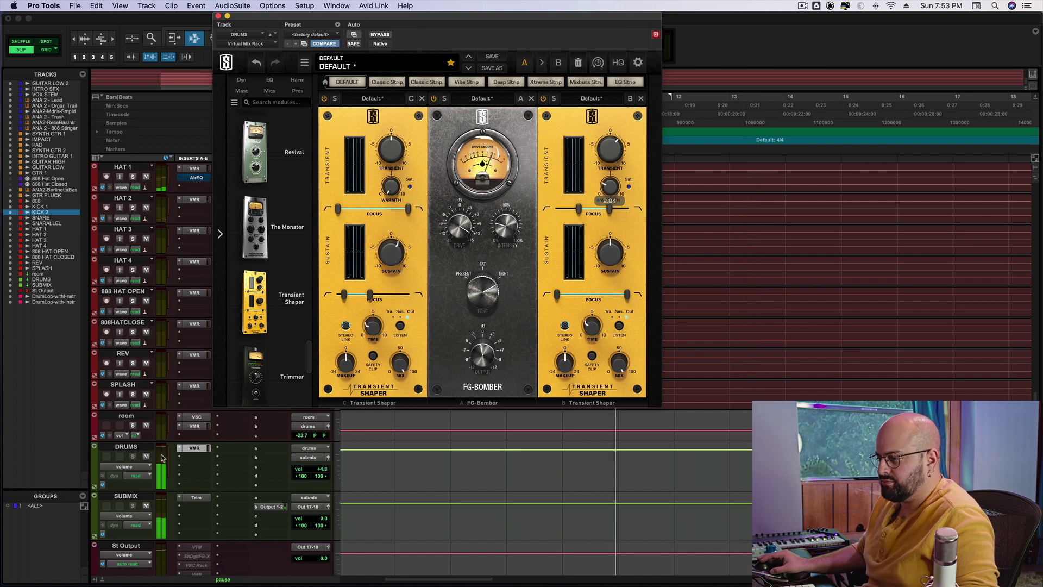
left_click(379, 35)
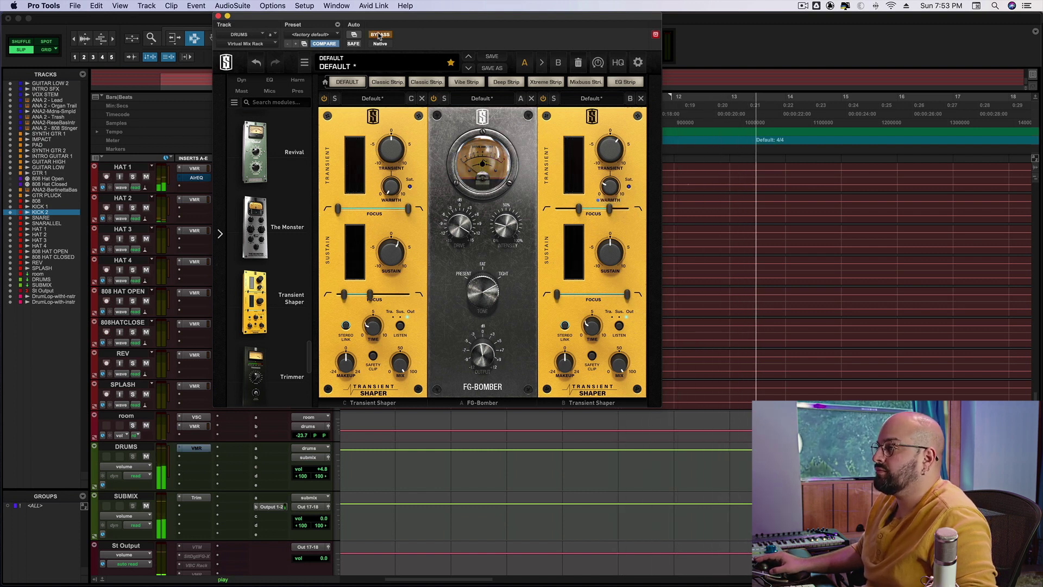
left_click(379, 34)
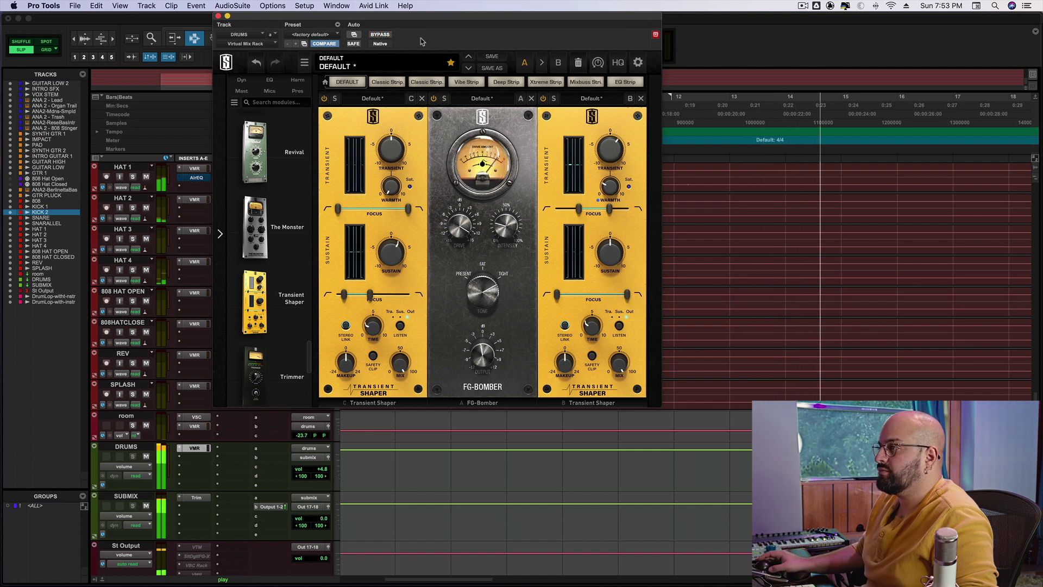
- Reduce the warmth of the Transient Shaper after the FG-Bomber to about 2.4, and close the plug-in window
mouse_move(613, 193)
left_click_drag(614, 194, 615, 201)
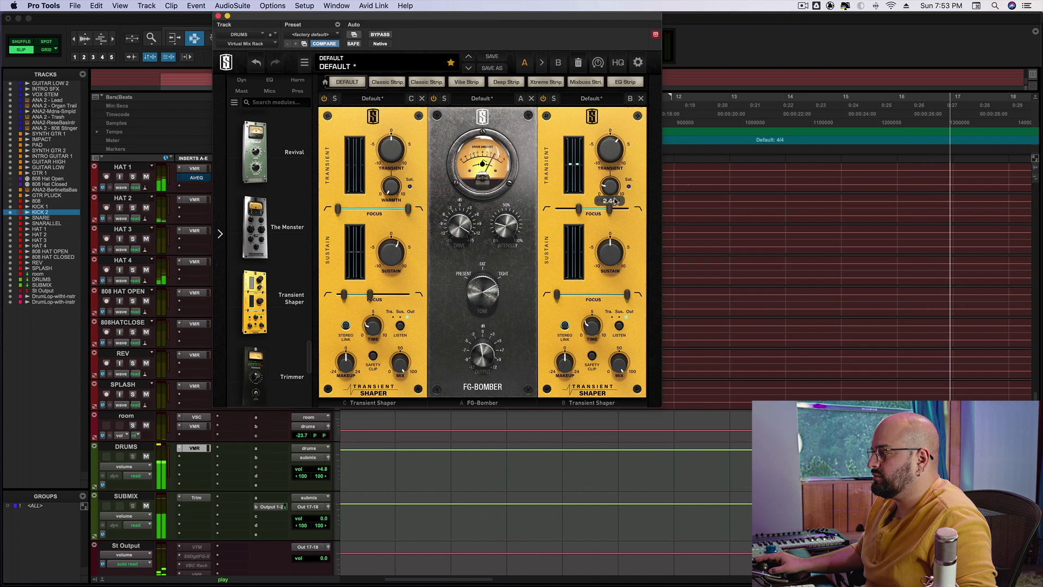
left_click(218, 15)
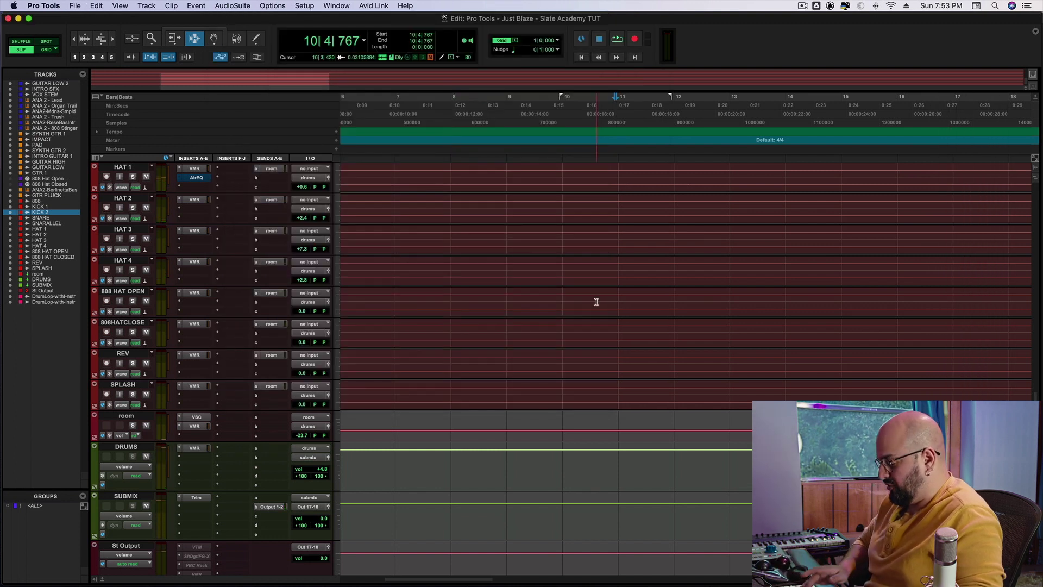
- Show a wider stretch of the timeline around the kick tracks and play the processed drum mix
key("super+bracketleft")
scroll(559, 342, "up", 4)
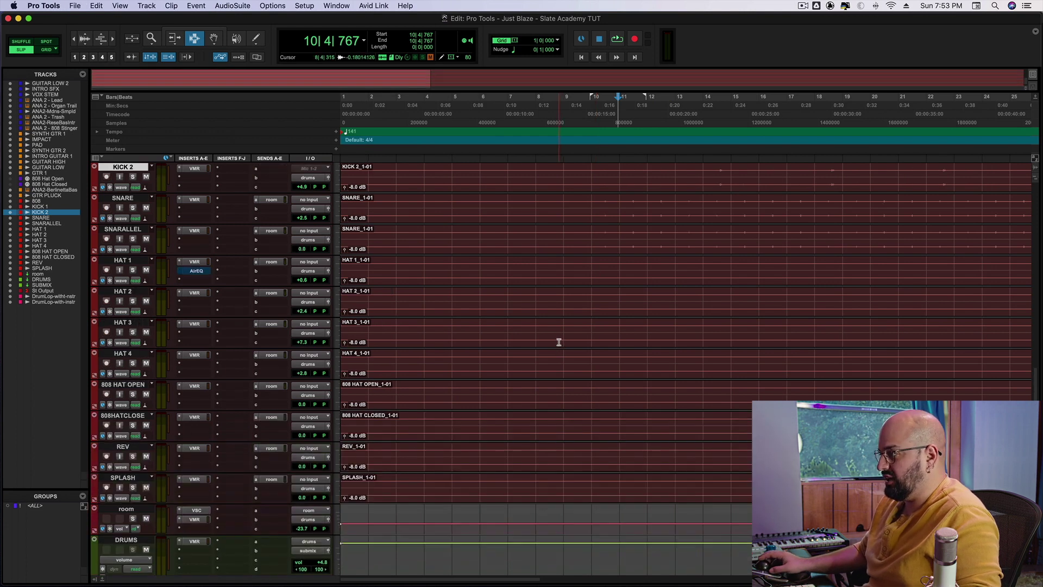
scroll(556, 345, "up", 1)
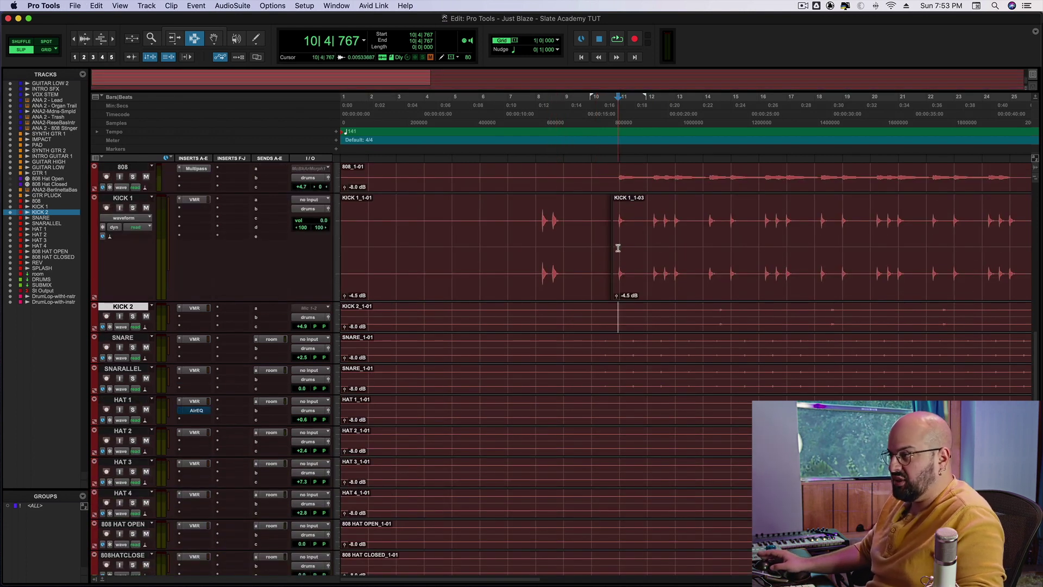
key("space")
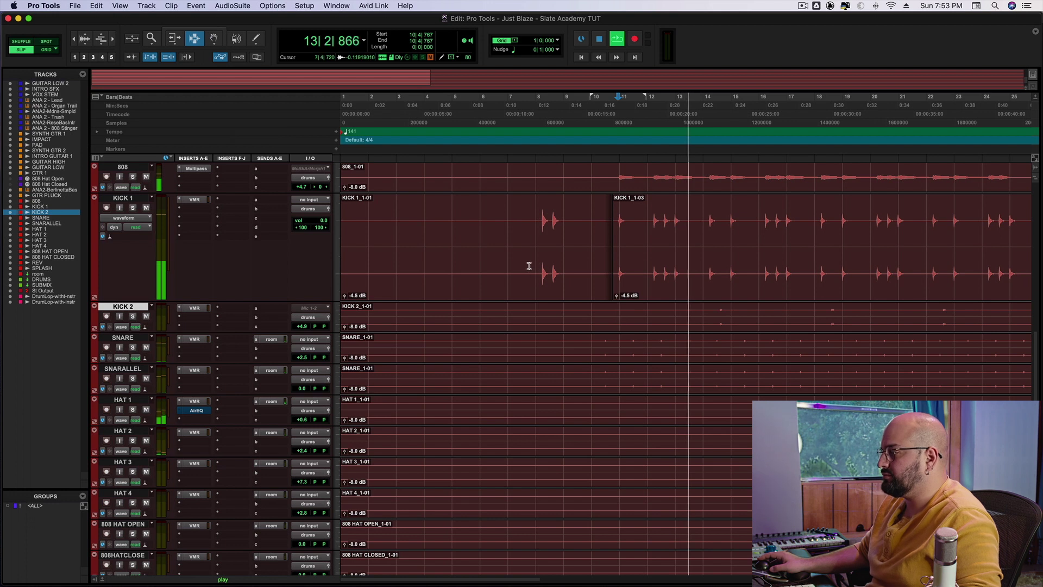
- Unmute all tracks from SYNTH GTR 1 through GTR PLUCK together, and restart playback to hear them with the drums
scroll(519, 269, "up", 5)
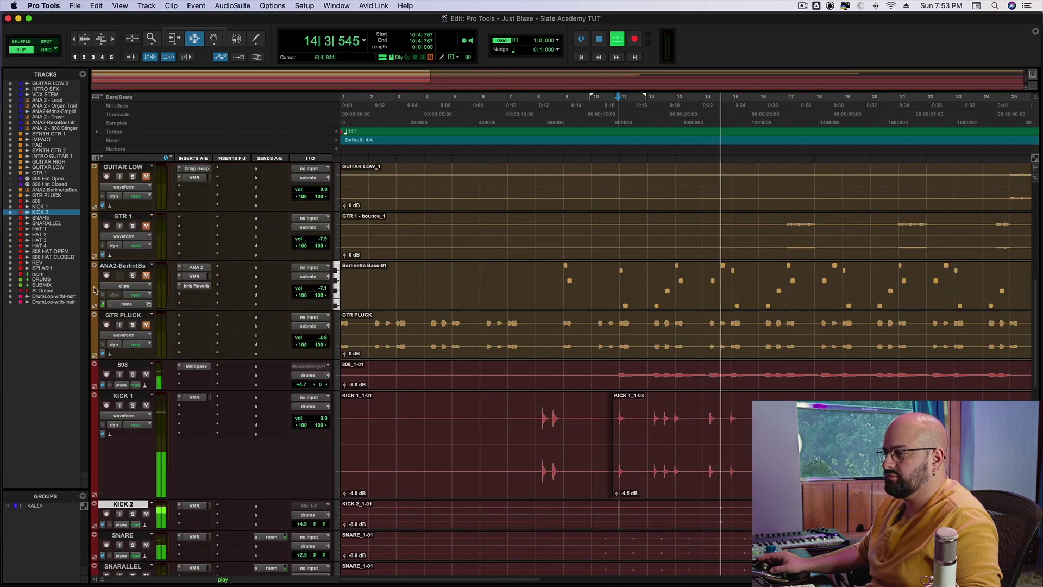
left_click(133, 317)
scroll(159, 296, "up", 5)
scroll(159, 296, "up", 3)
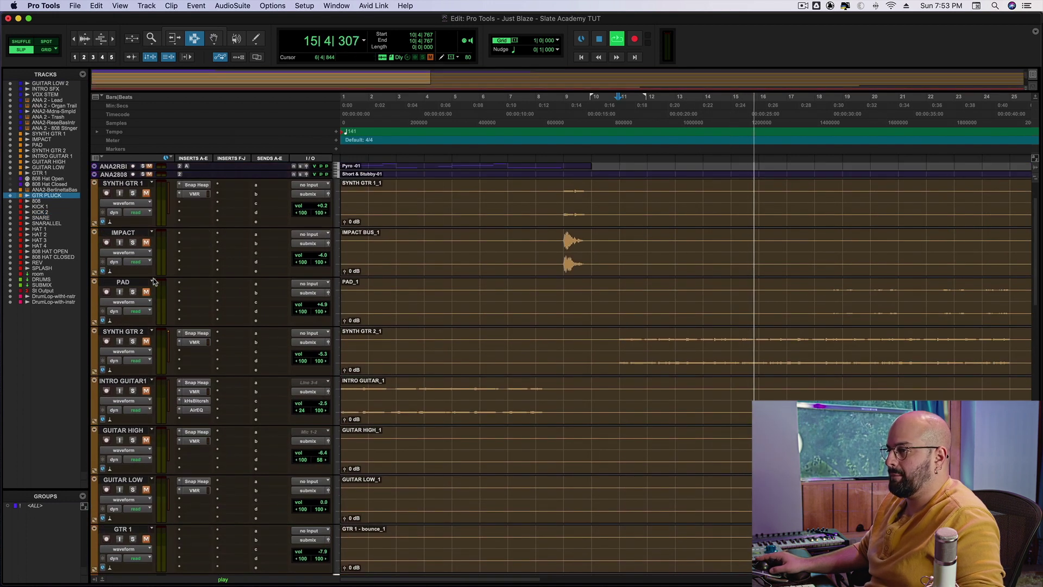
left_click(135, 183, "shift")
left_click(145, 193)
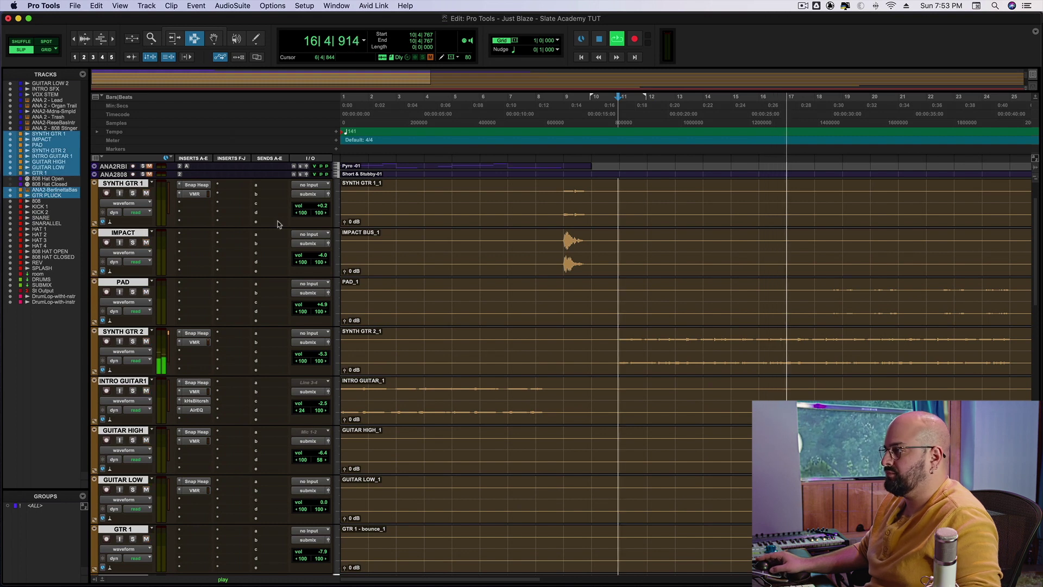
key("space")
key("space")
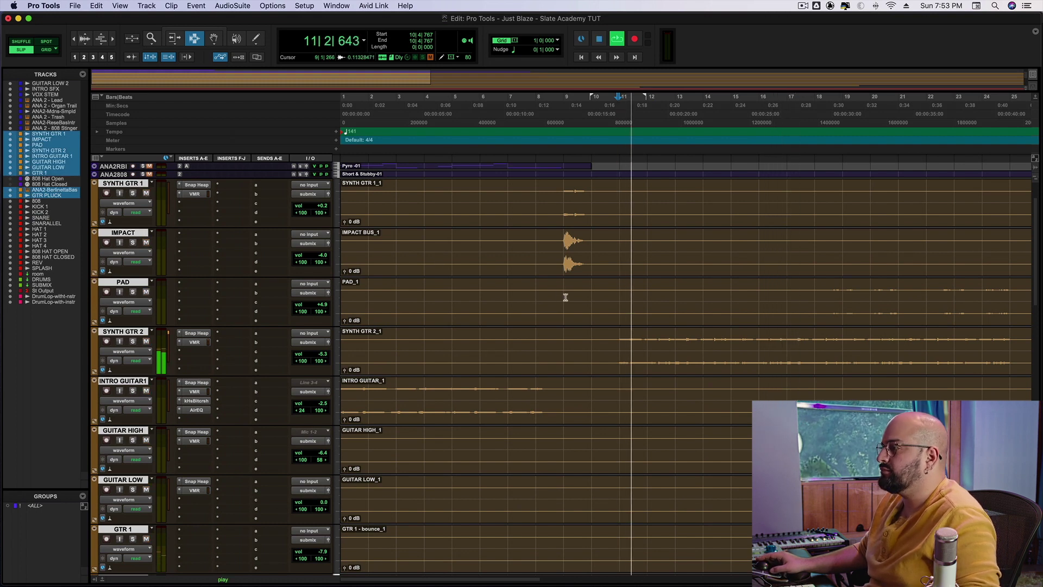
- Bring the drum tracks and the DRUMS bus into view and save the session during playback
scroll(563, 302, "down", 6)
scroll(562, 309, "down", 10)
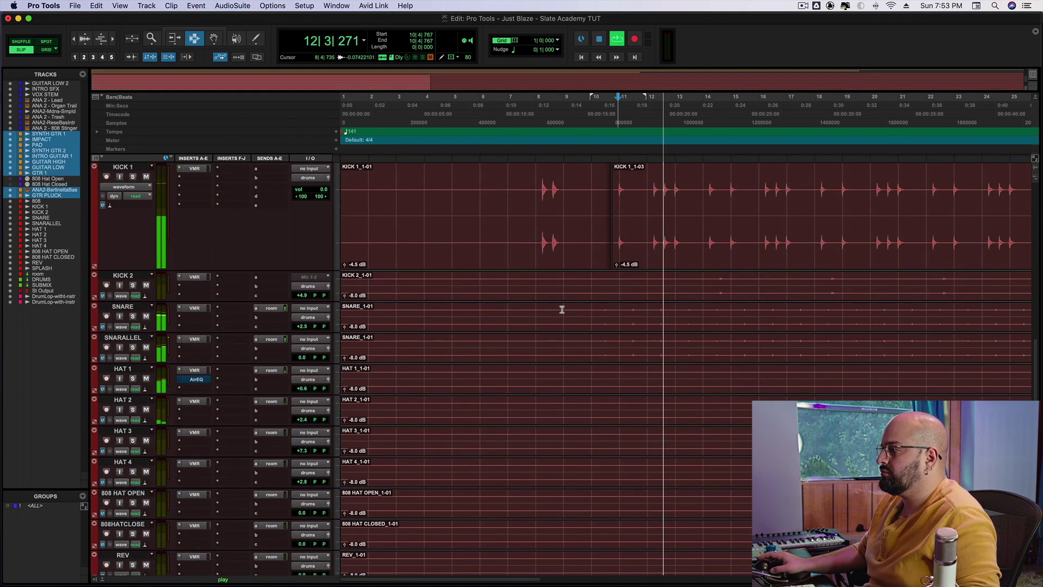
key("super+s")
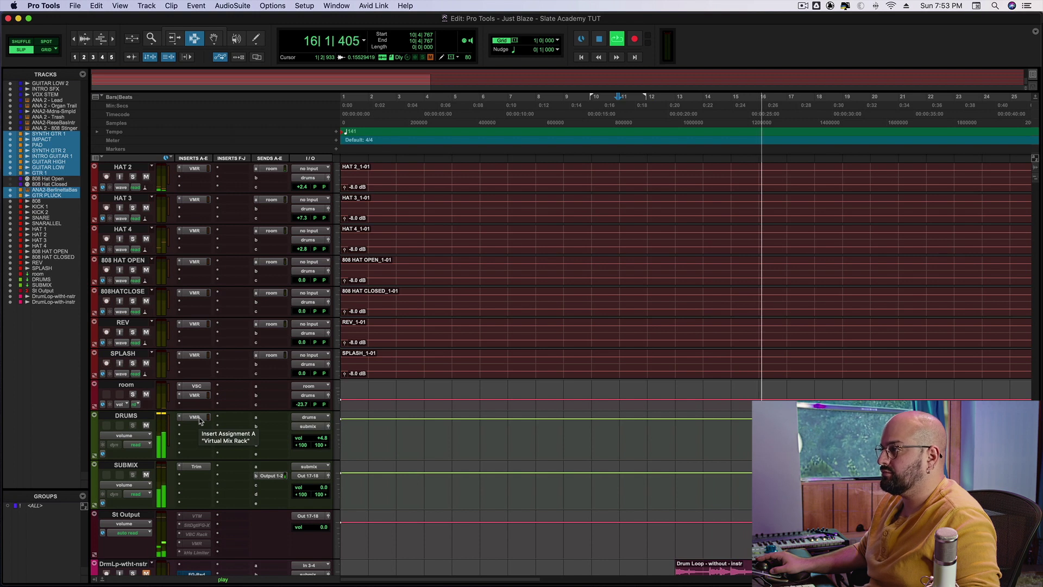
- Play the full mix with the DRUMS bus Virtual Mix Rack active and bypassed to compare, and leave the rack bypassed
key("space")
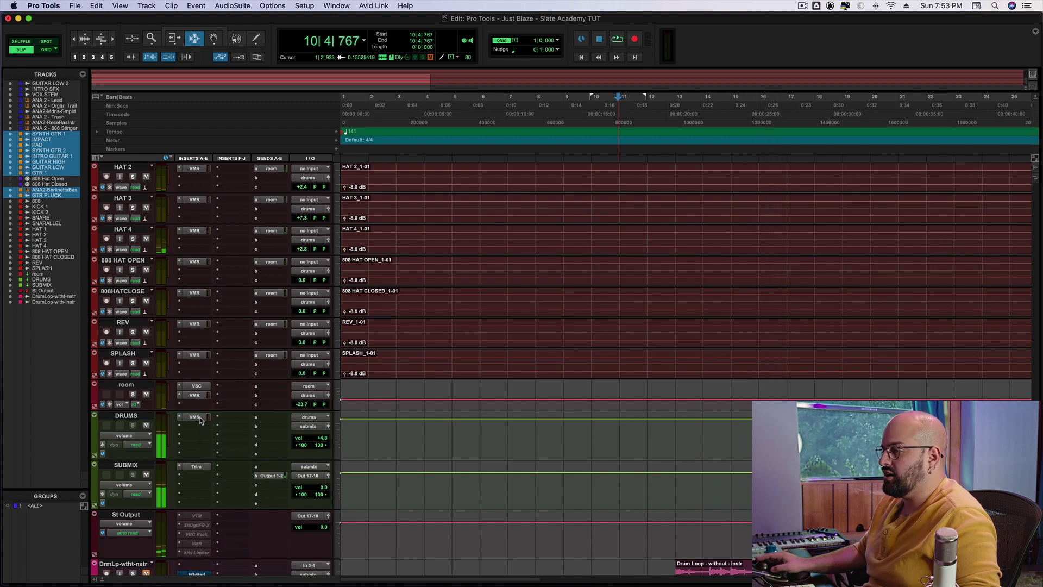
key("space")
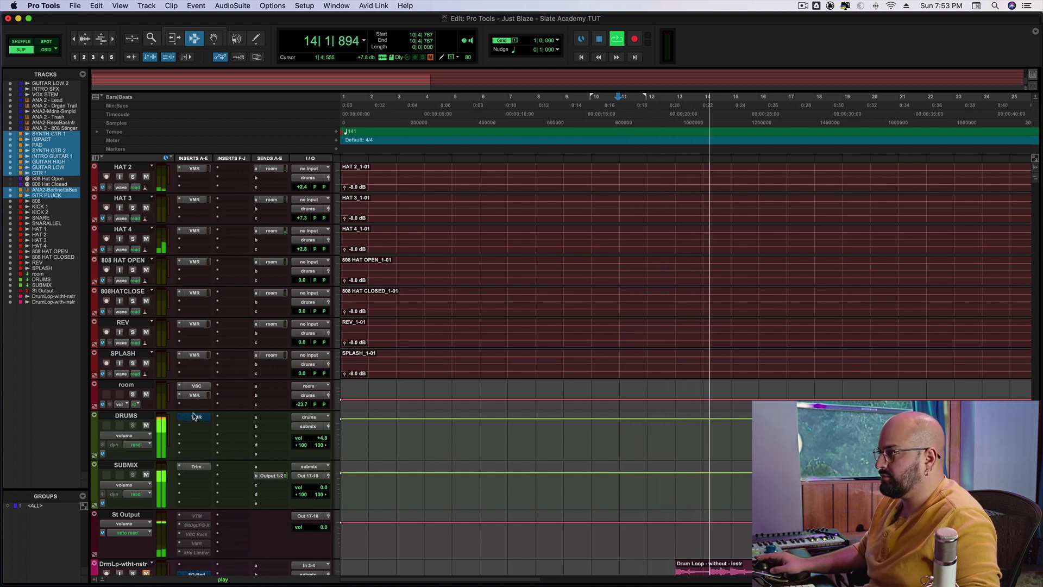
key("space")
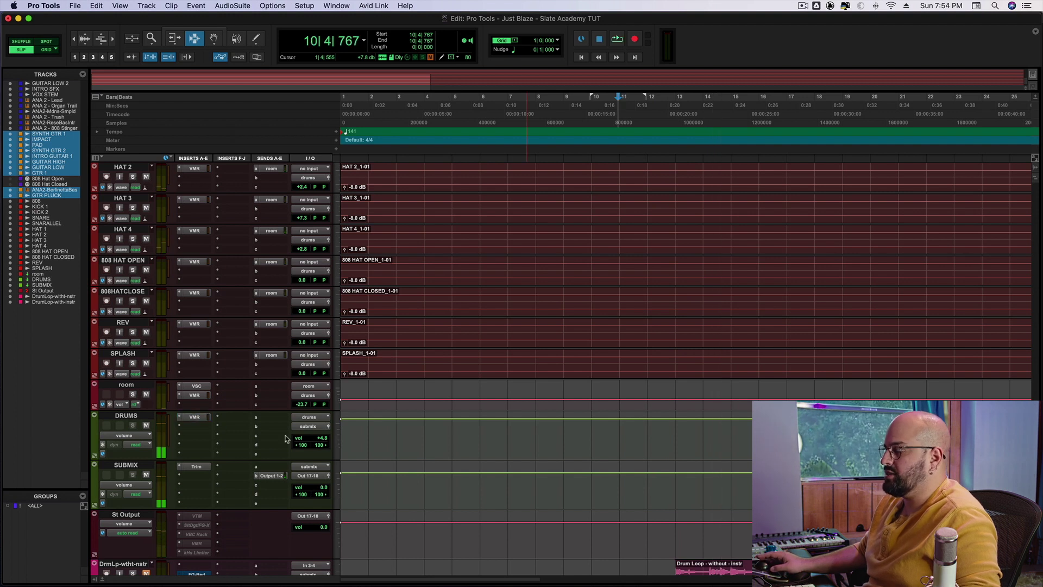
key("space")
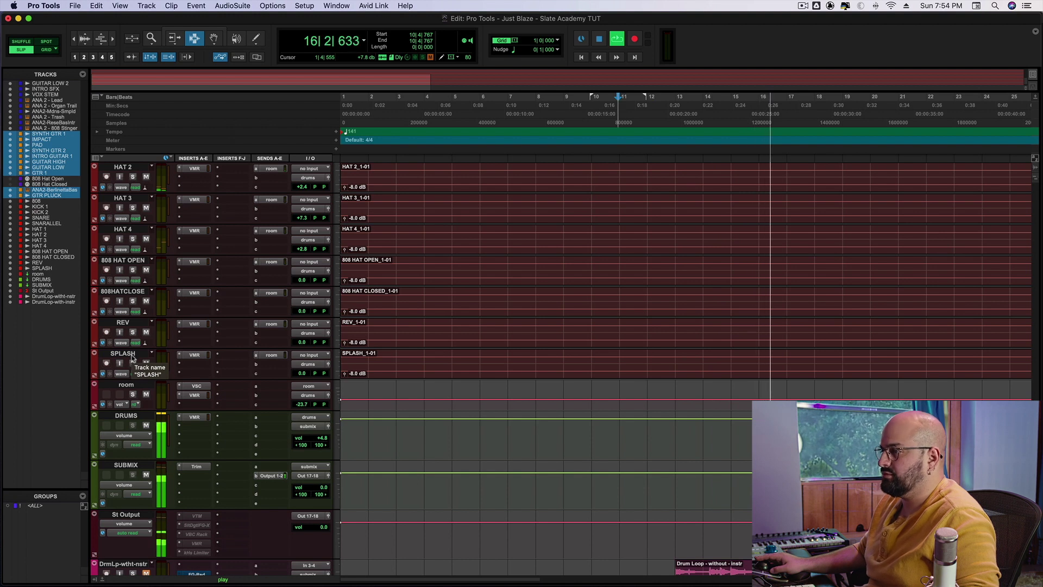
key("space")
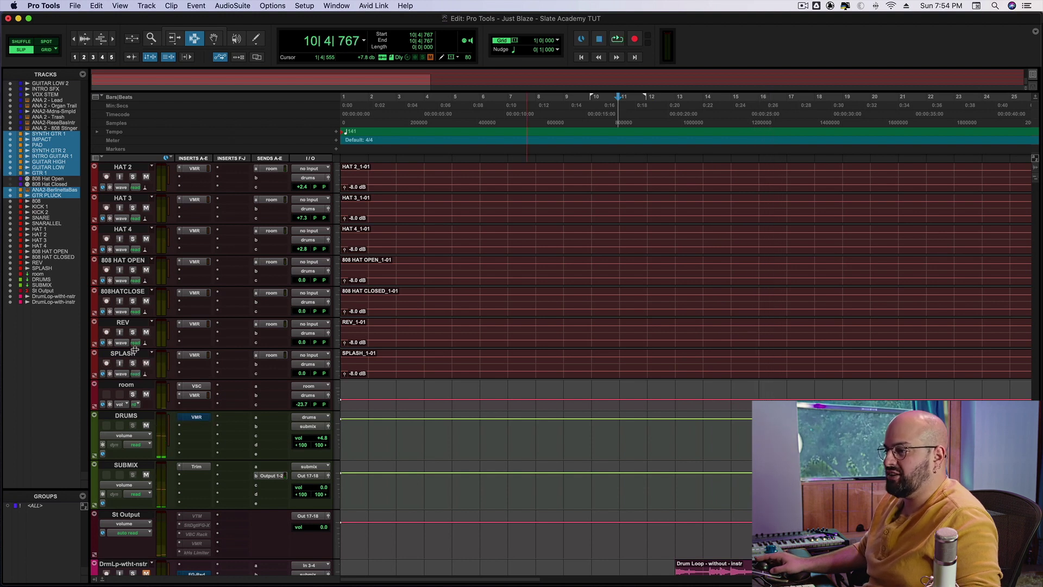
left_click(134, 353)
scroll(155, 320, "up", 5)
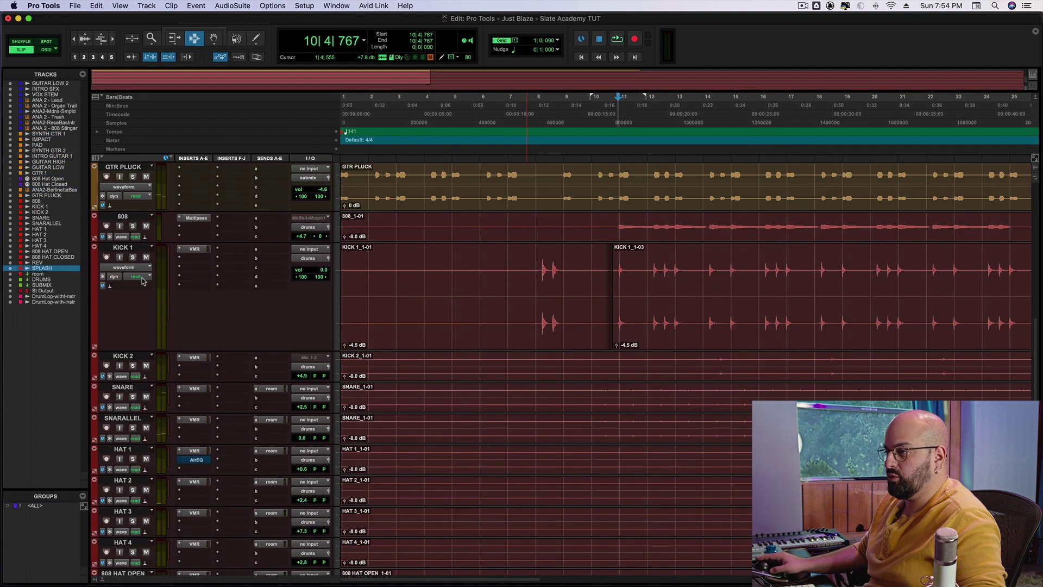
left_click(129, 219, "shift")
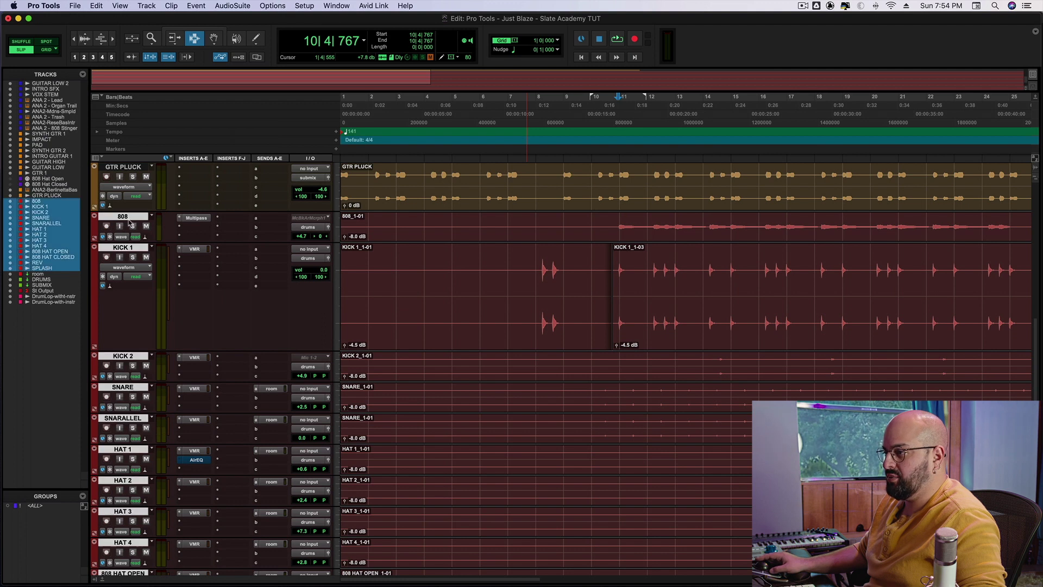
left_click(132, 249, "alt")
scroll(170, 316, "down", 3)
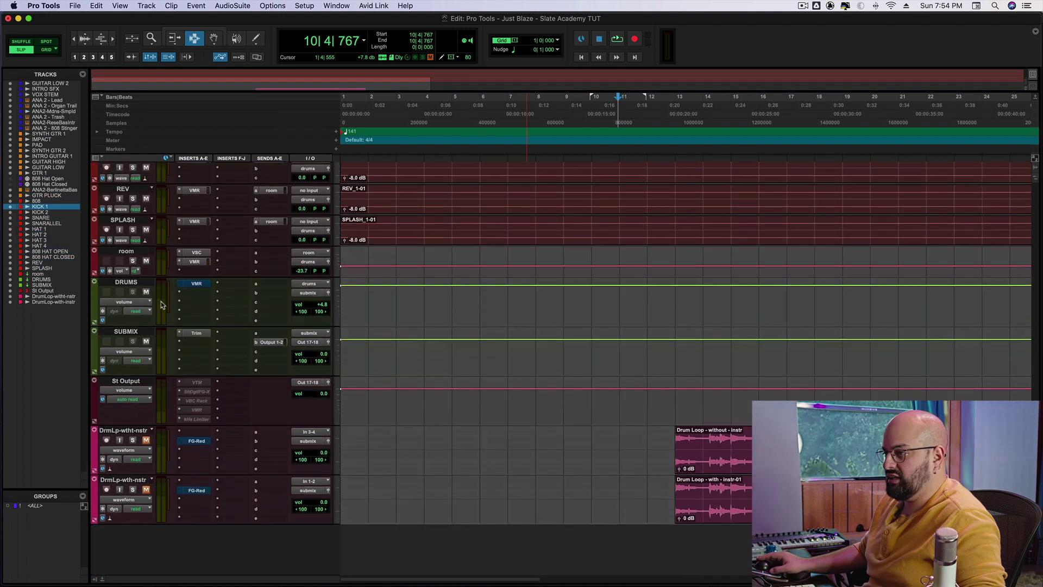
left_click(138, 252, "shift")
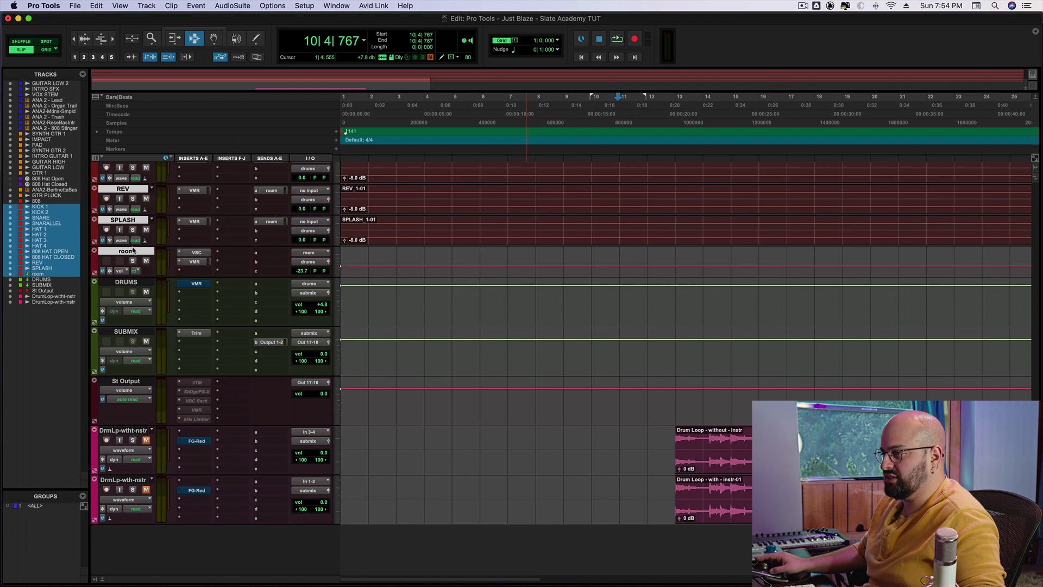
- Bypass the Virtual Mix Rack inserts on all tracks from KICK 1 through SPLASH together
left_click(134, 250)
scroll(137, 227, "up", 15)
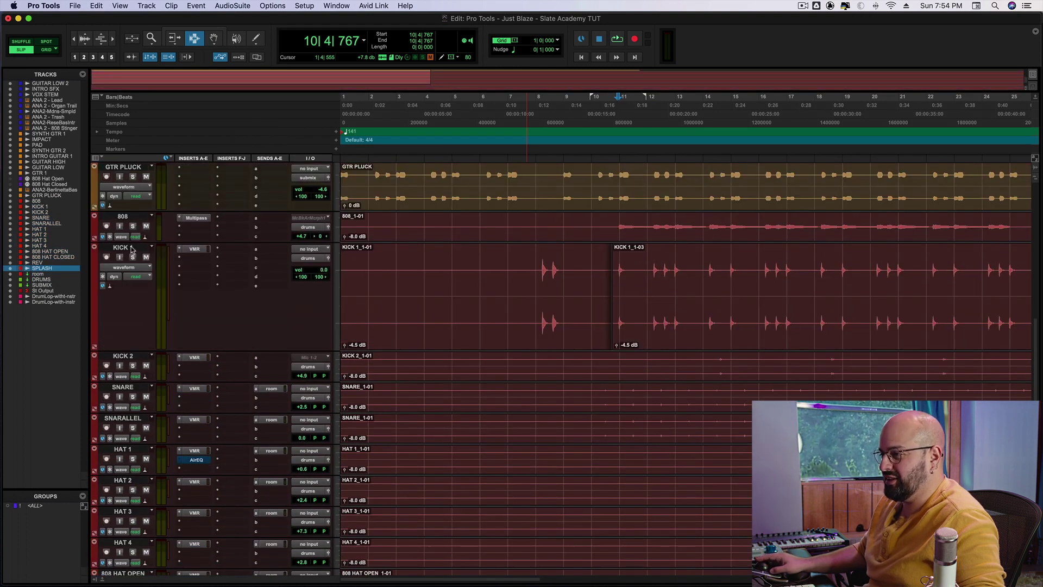
left_click(131, 248, "shift")
right_click(198, 252)
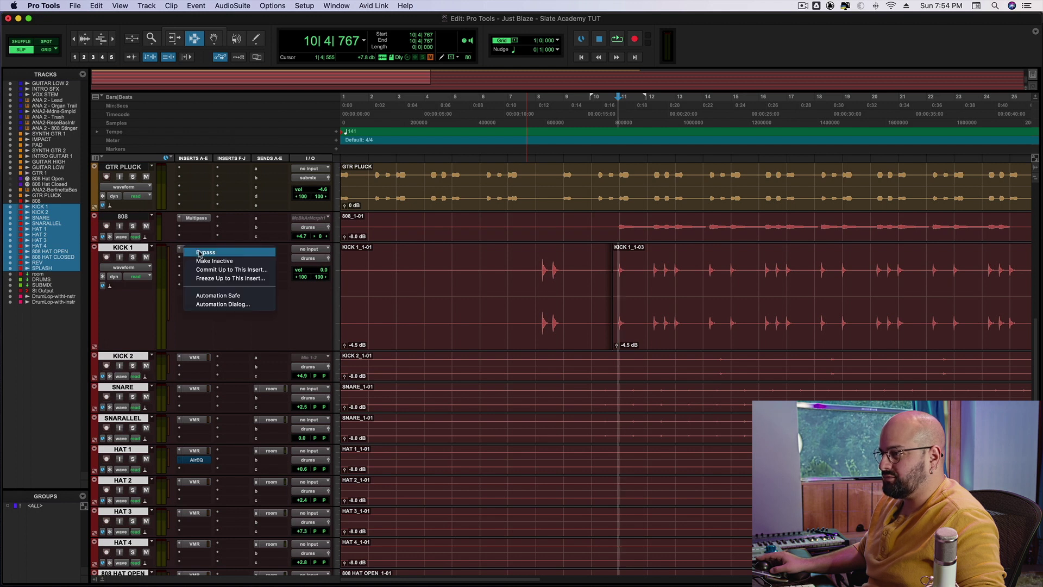
left_click(206, 252)
- Mute the SNARALLEL track and play the mix with the drum tracks' racks and the DRUMS bus rack bypassed
scroll(254, 306, "down", 5)
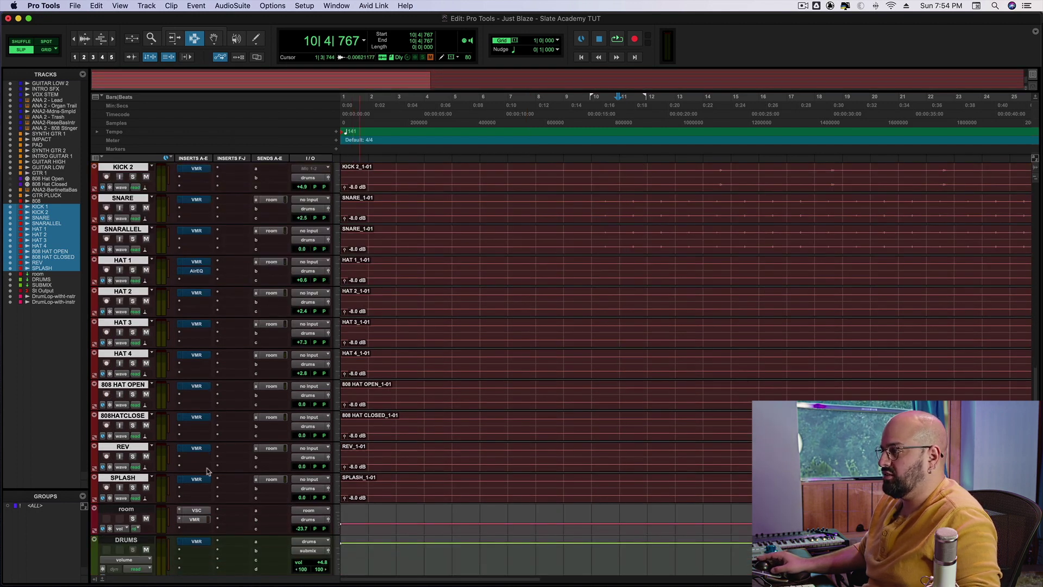
key("space")
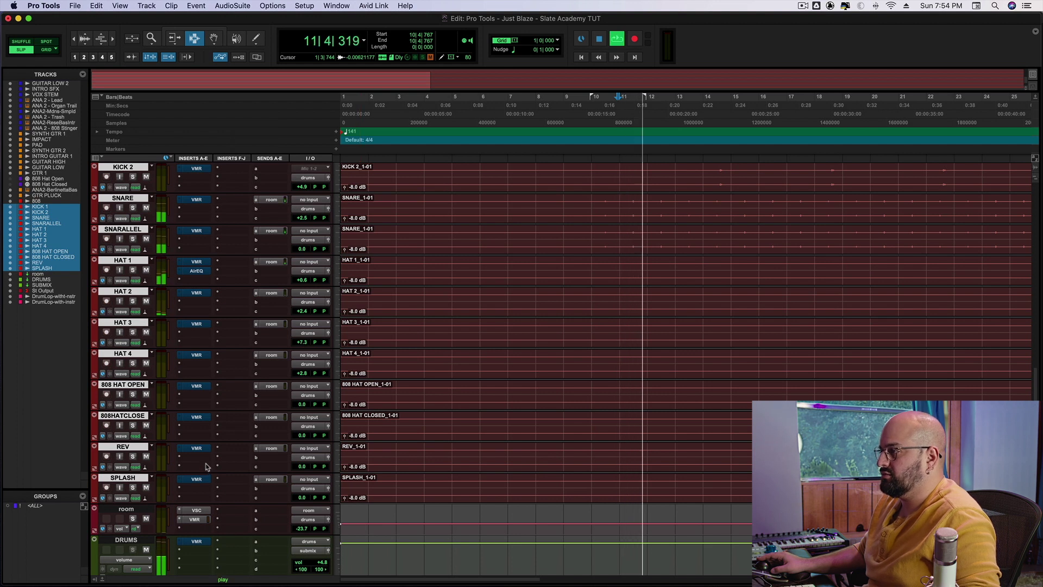
scroll(205, 464, "up", 5)
key("space")
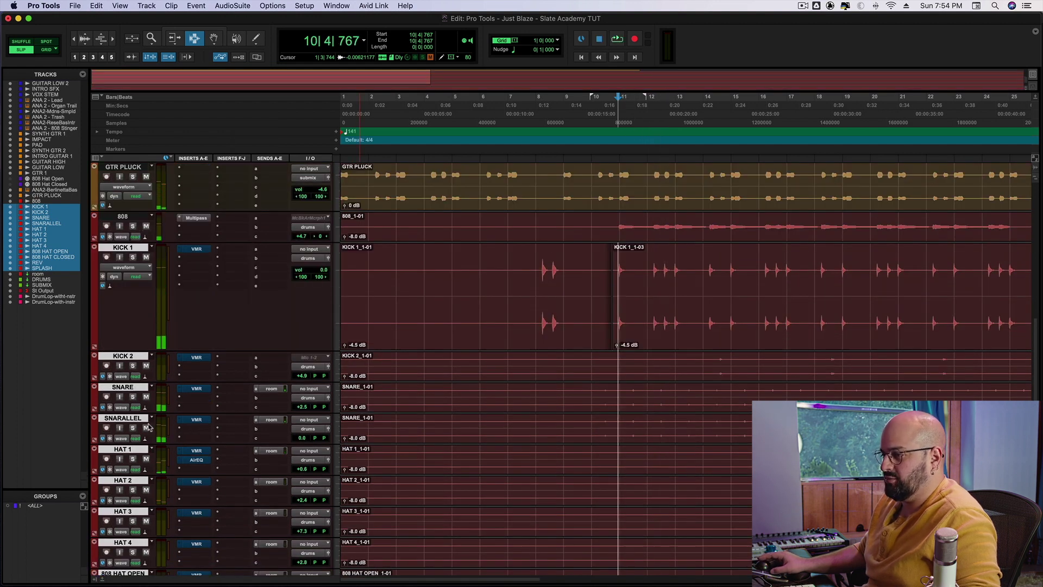
scroll(566, 452, "down", 6)
key("space")
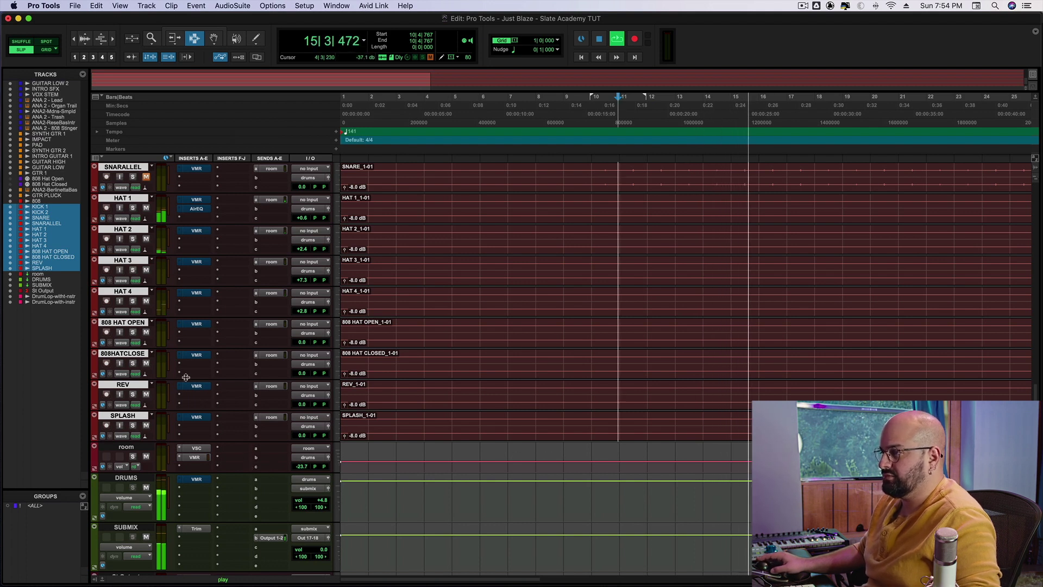
- Reactivate the Virtual Mix Racks on all tracks from KICK 1 through SPLASH, and unmute SNARALLEL
left_click(197, 416, "super")
left_click(199, 387, "ctrl+super")
key("space")
scroll(153, 355, "up", 5)
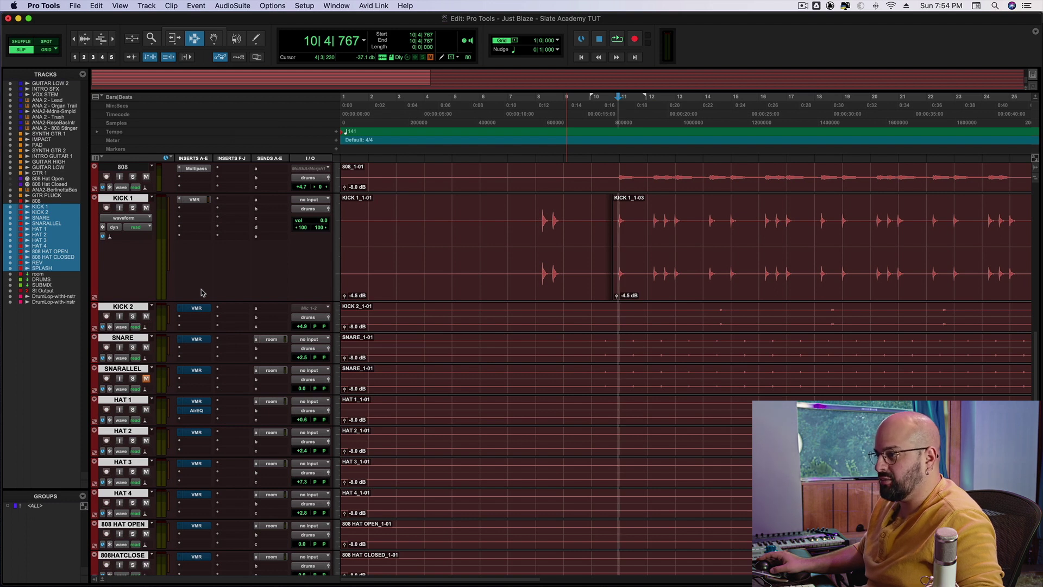
scroll(198, 308, "down", 5)
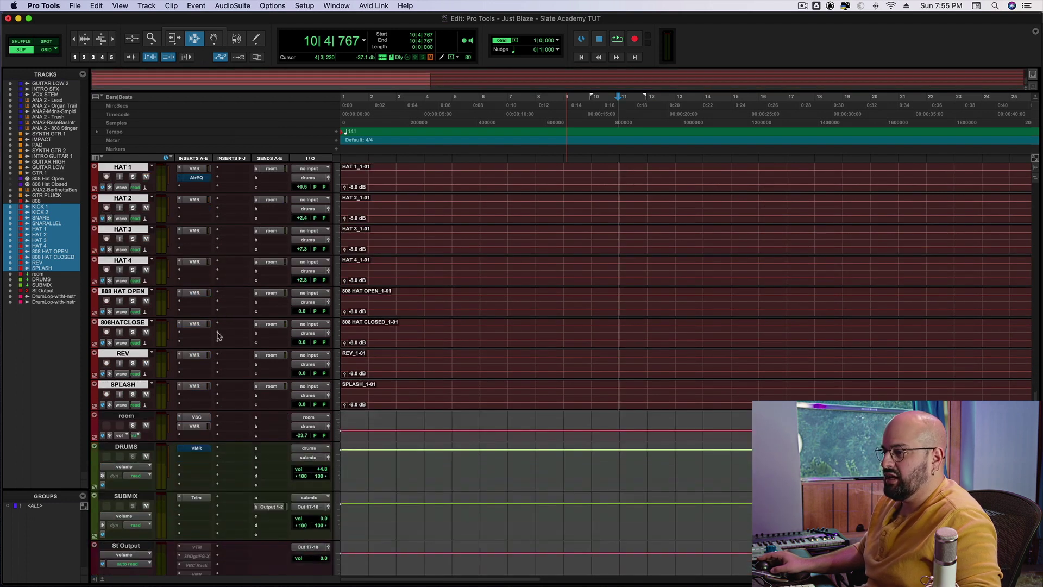
- Reactivate the DRUMS bus Virtual Mix Rack and play the full mix with all the drum processing engaged
scroll(253, 365, "down", 2)
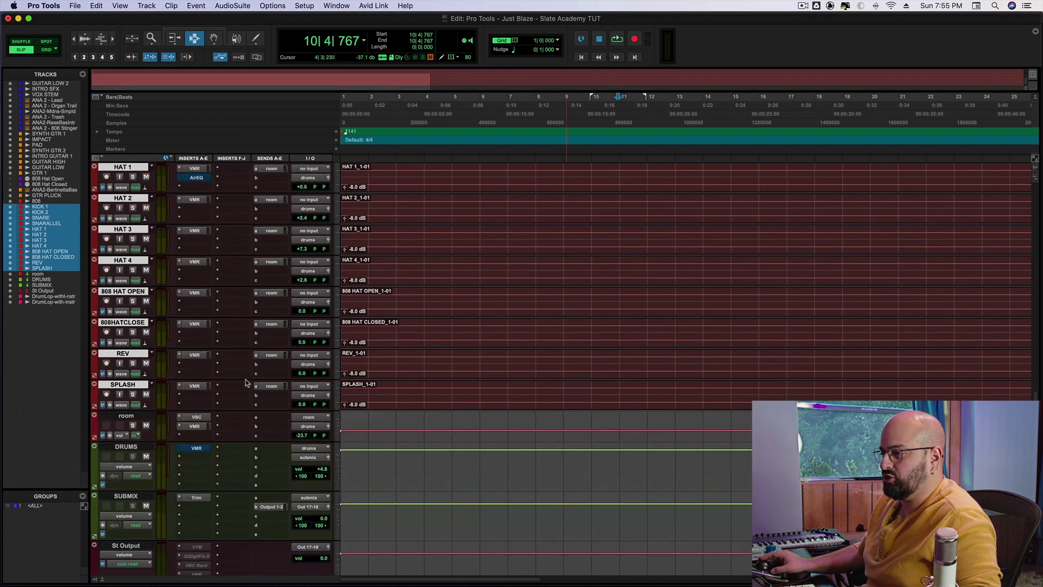
scroll(549, 357, "up", 2)
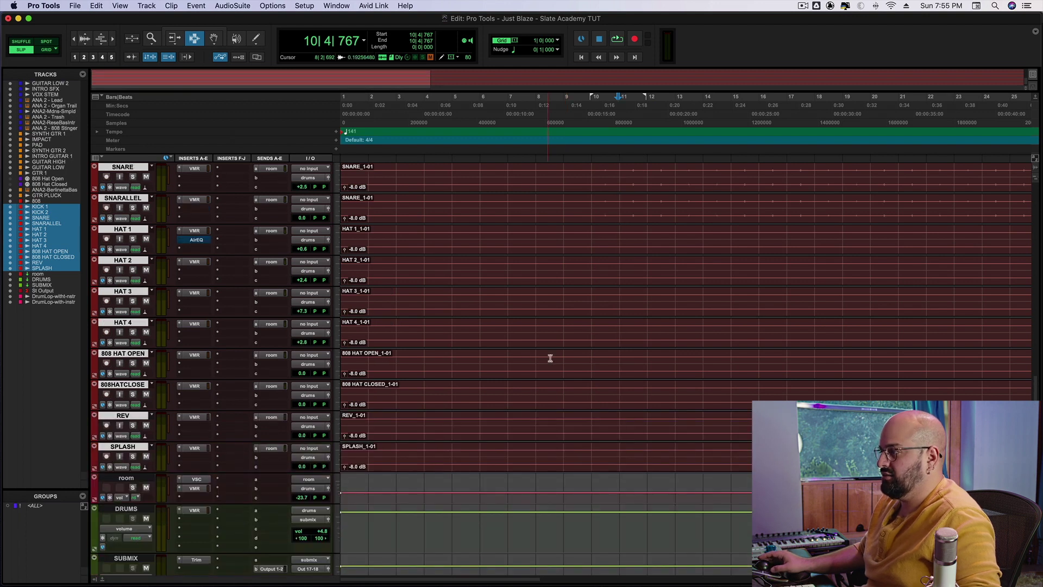
key("space")
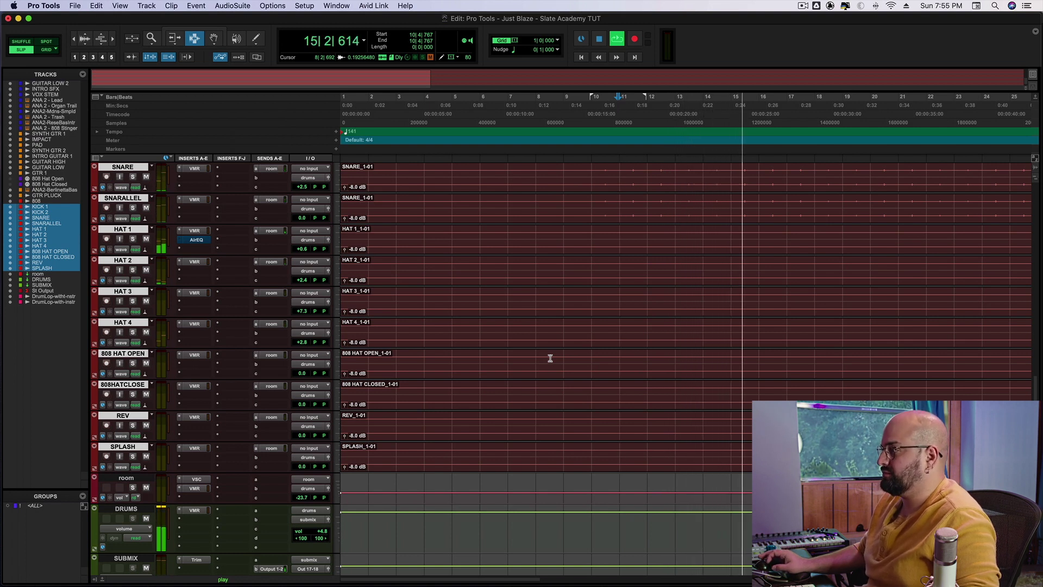
scroll(551, 358, "up", 1)
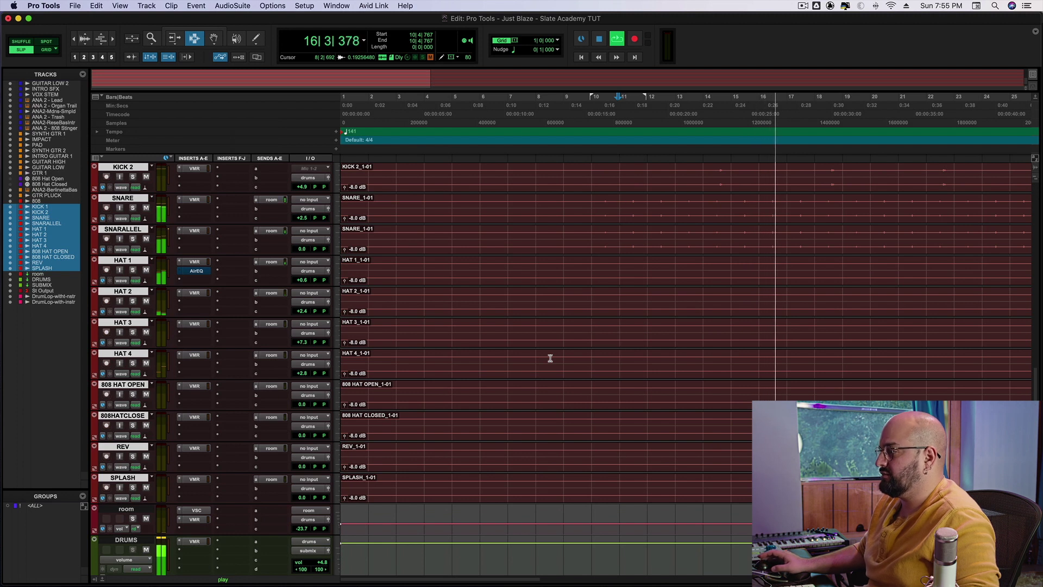